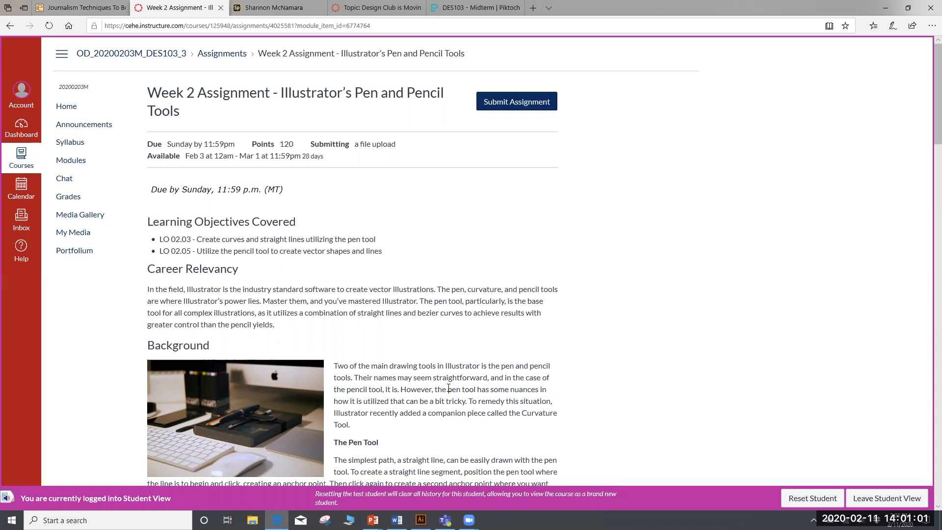
Read through the Week 2 assignment's learning objectives, career relevancy and background sections on the pen, curvature and pencil tools
scroll(448, 389, "down", 3)
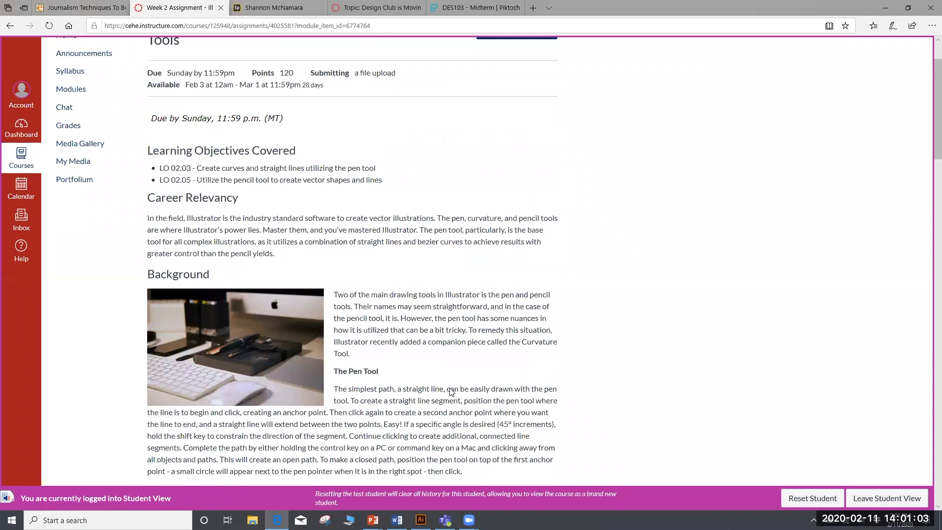
scroll(450, 388, "down", 4)
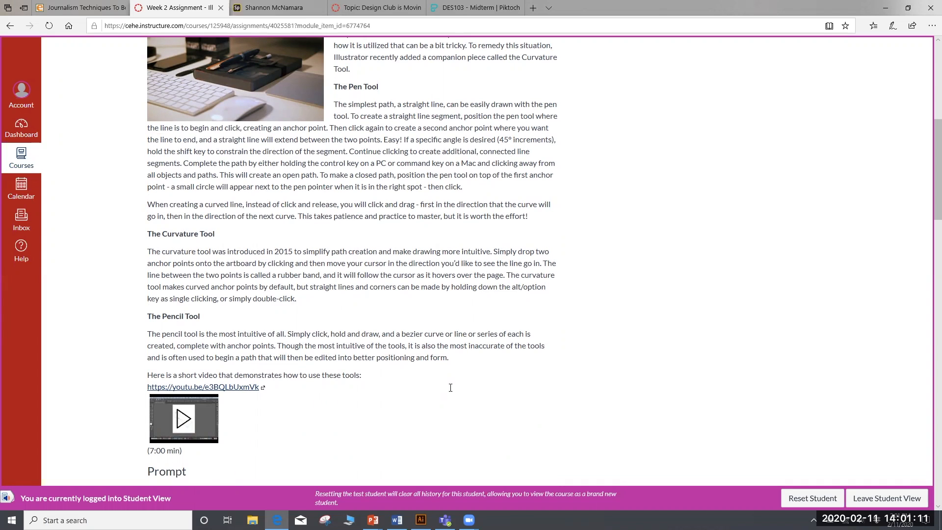
scroll(450, 387, "up", 7)
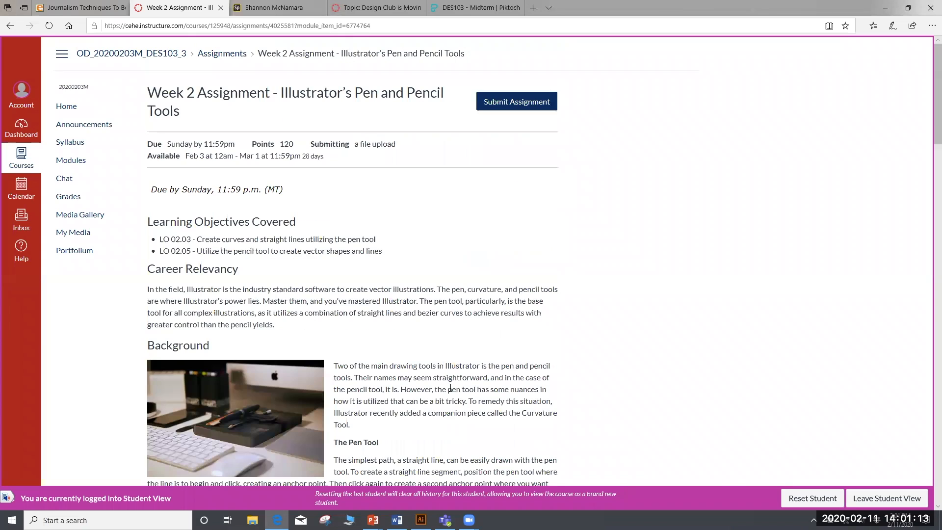
scroll(450, 387, "down", 4)
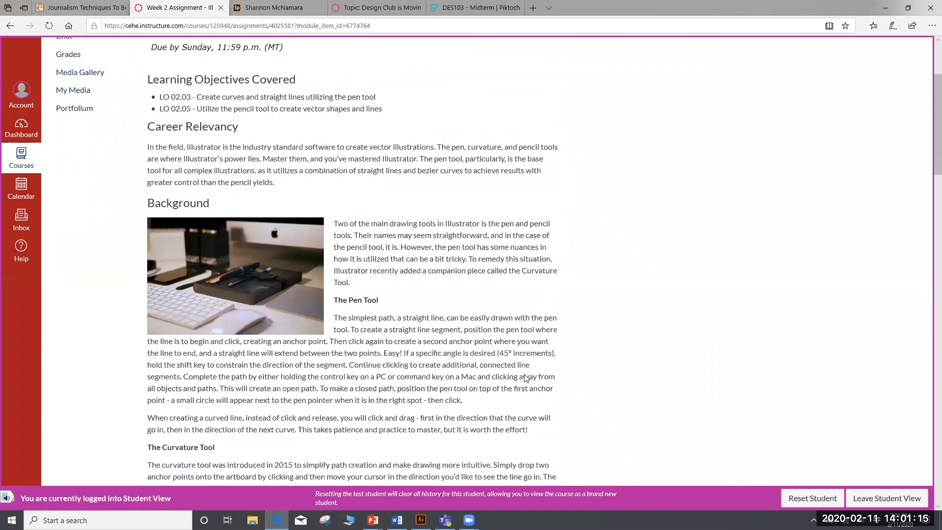
scroll(526, 378, "down", 3)
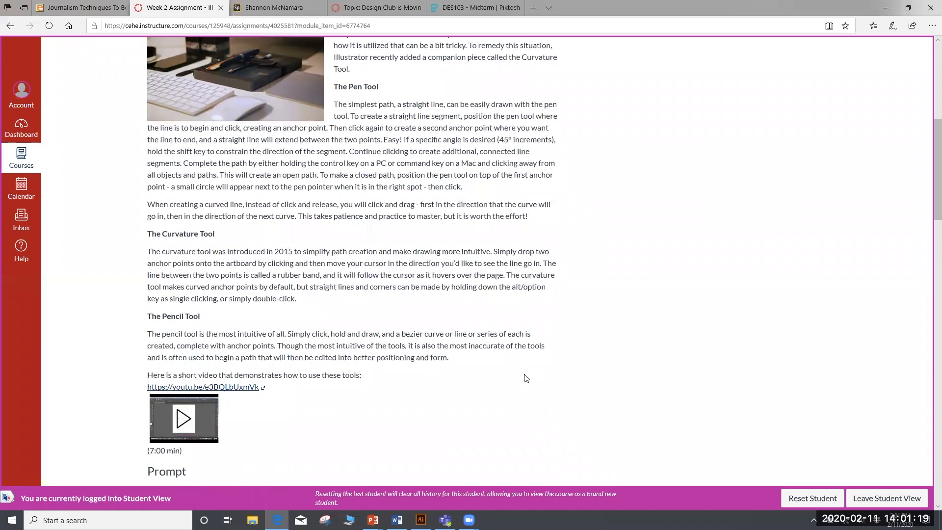
scroll(526, 378, "up", 2)
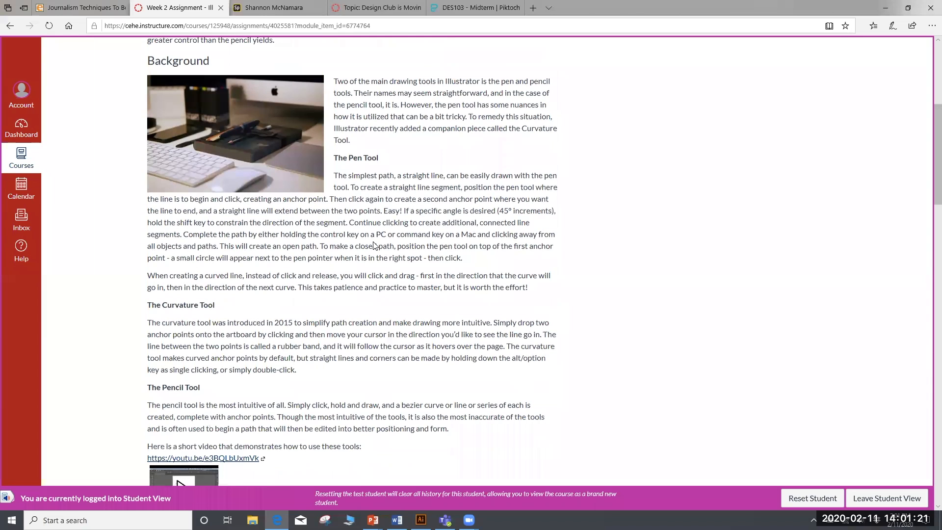
scroll(259, 358, "up", 6)
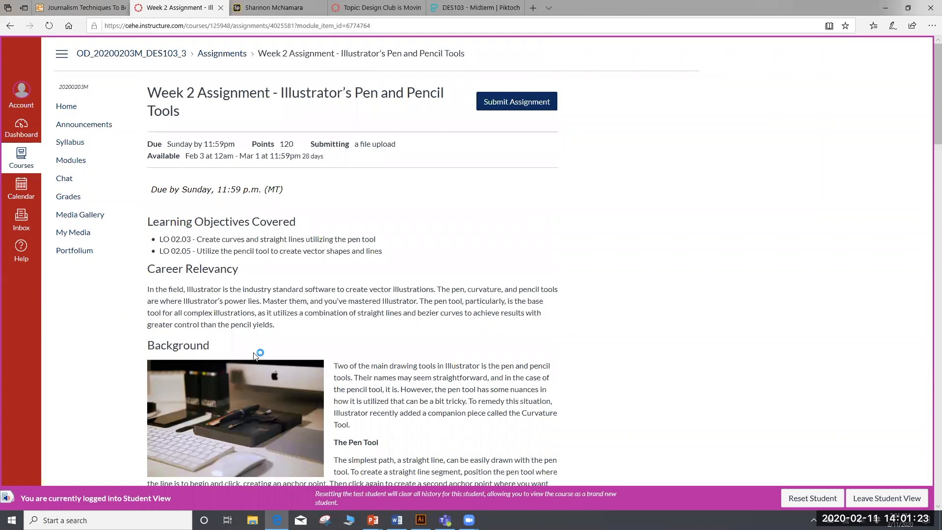
scroll(332, 355, "down", 4)
scroll(331, 355, "down", 2)
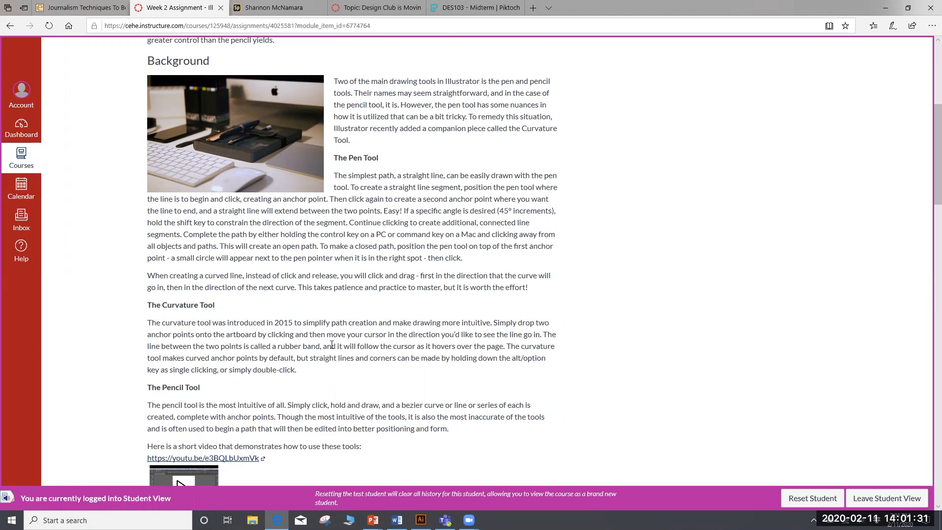
scroll(331, 345, "up", 8)
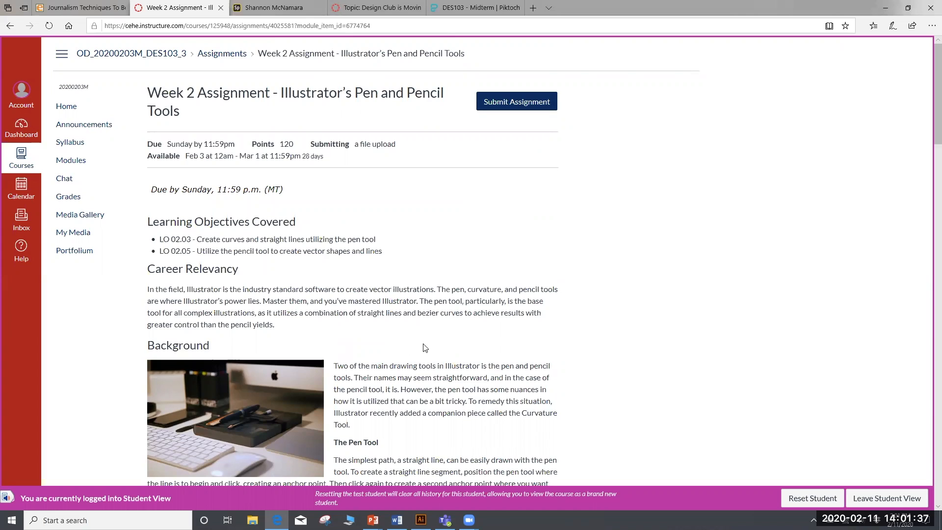
Play the embedded Pen, Curvature and Pencil Tool video below the pencil tool section of the assignment
scroll(425, 345, "down", 6)
scroll(425, 343, "down", 4)
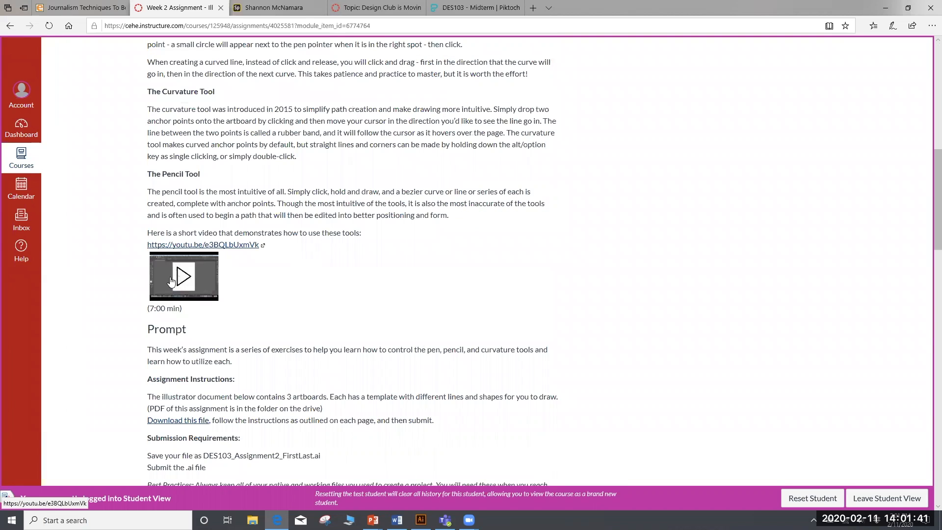
left_click(183, 276)
scroll(428, 302, "down", 7)
scroll(428, 302, "down", 6)
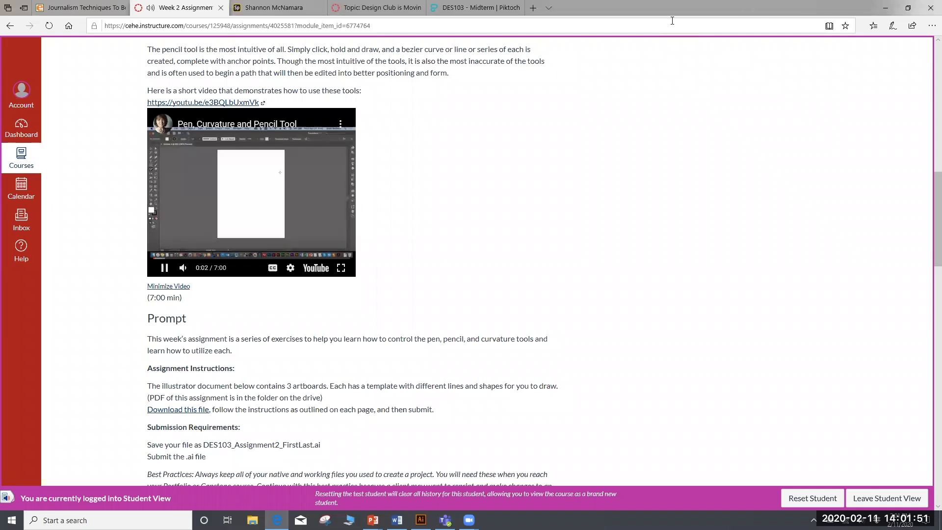
Enlarge the assignment page to watch the embedded tool demonstration video, and pause its playback
scroll(308, 213, "up", 6)
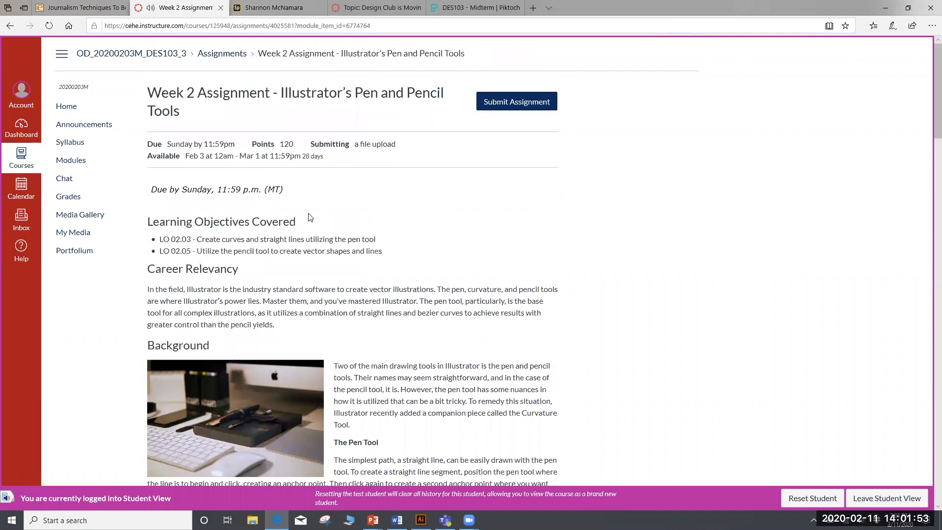
key("ctrl+plus")
key("ctrl+plus")
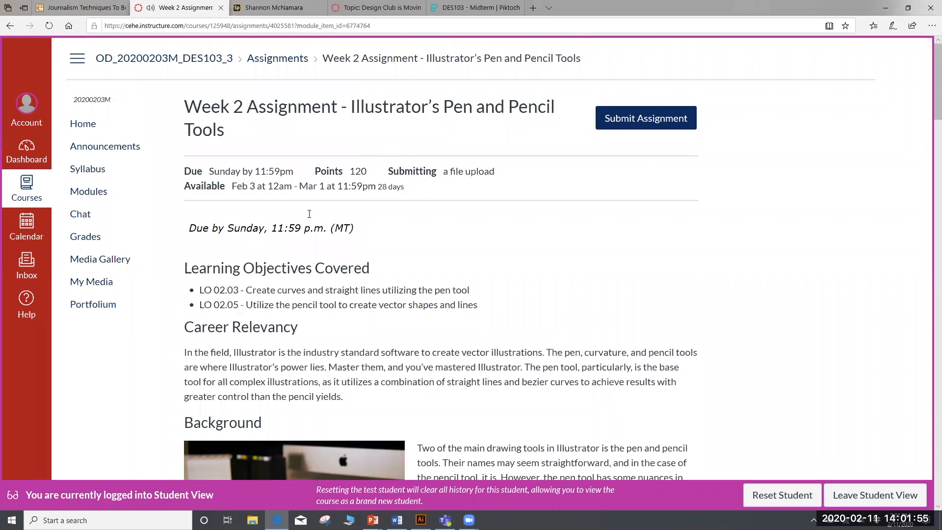
scroll(309, 216, "down", 10)
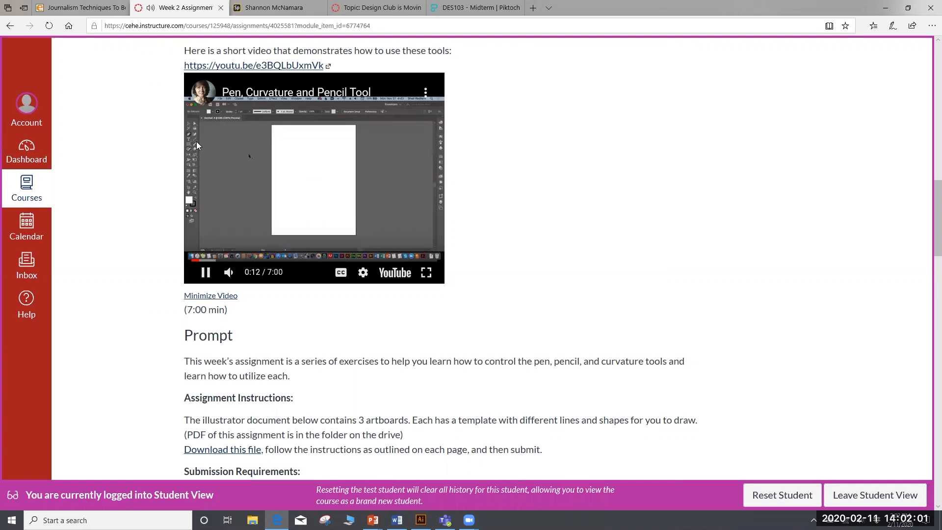
key("ctrl+plus")
key("ctrl+plus")
key("ctrl+plus")
key("ctrl+plus")
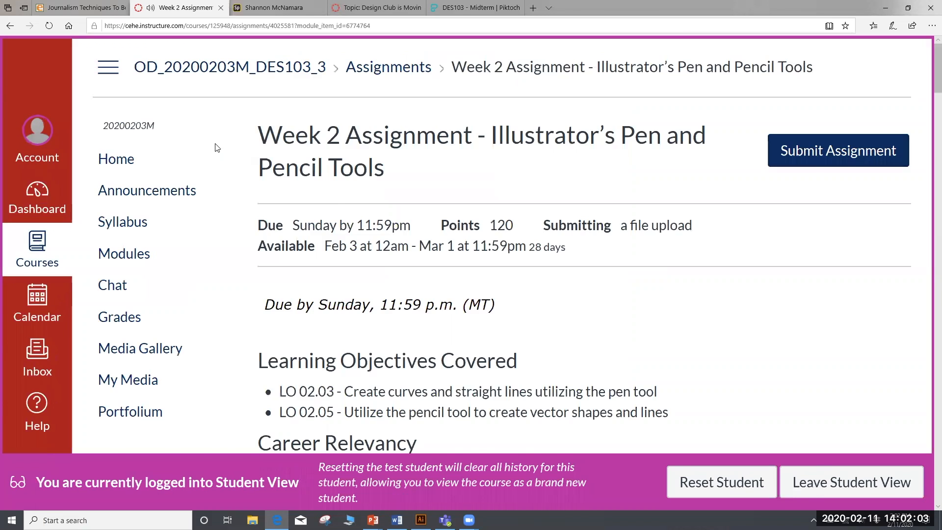
scroll(562, 203, "down", 15)
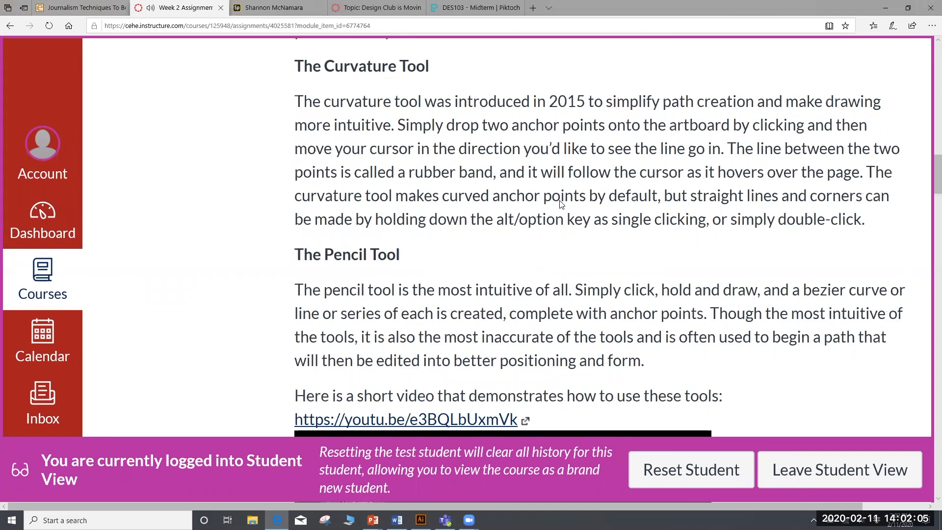
mouse_move(329, 333)
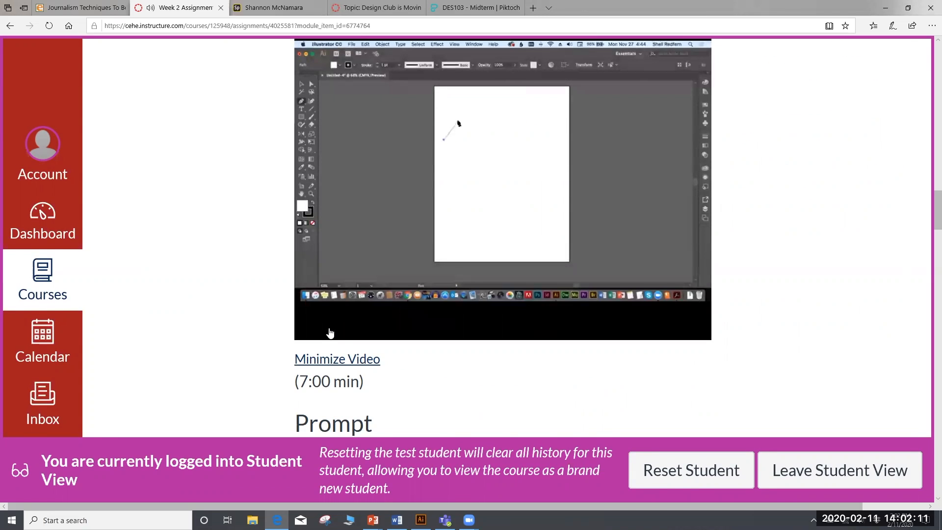
scroll(330, 333, "up", 10)
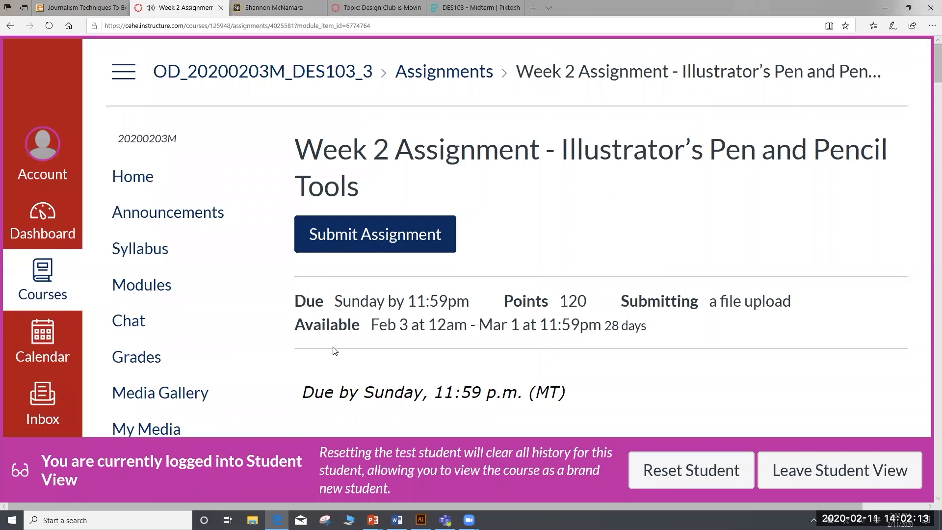
scroll(334, 350, "down", 10)
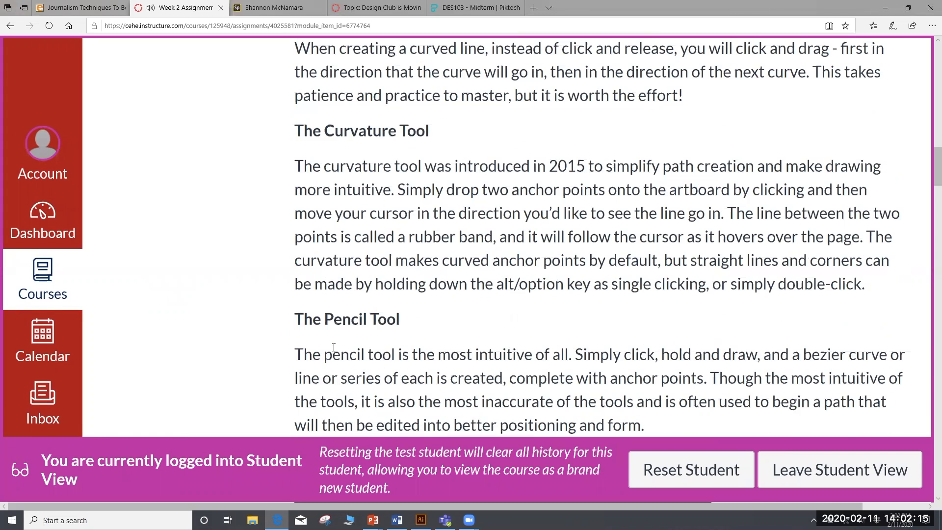
scroll(331, 235, "down", 4)
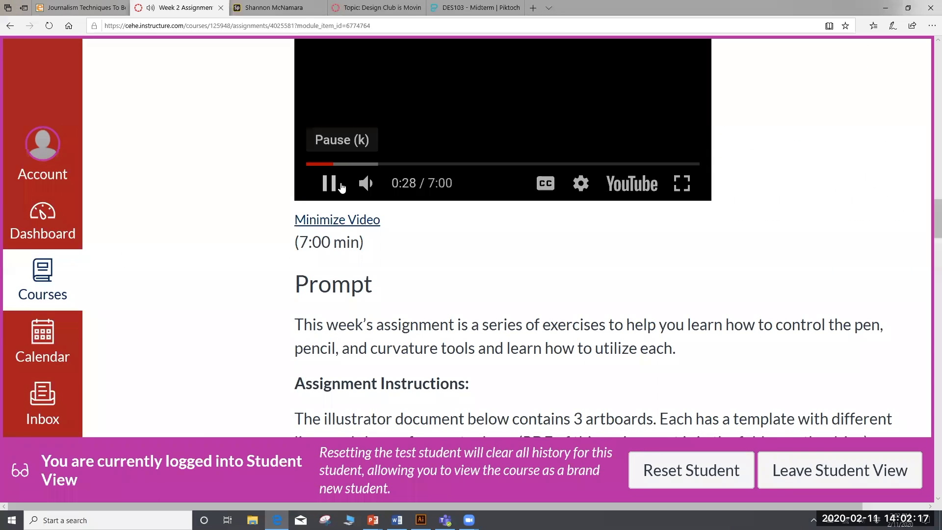
left_click(333, 187)
scroll(588, 333, "up", 4)
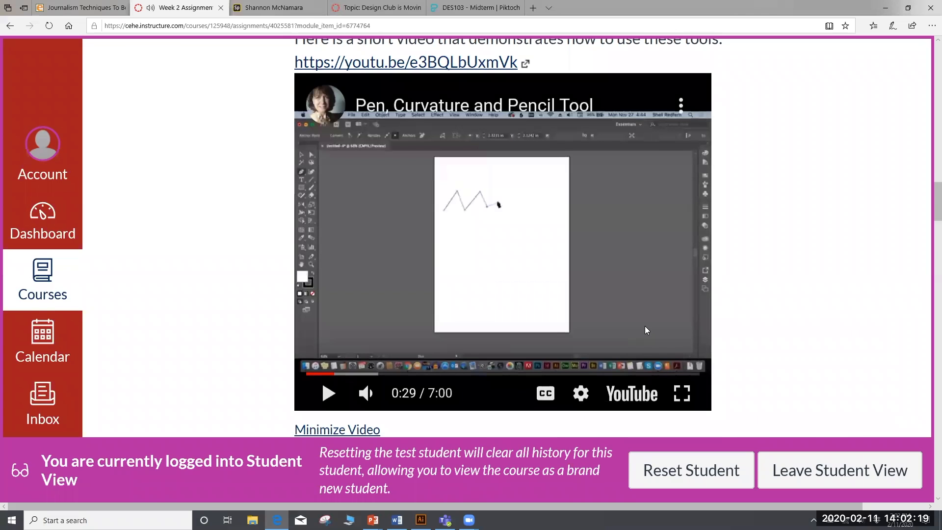
Return the page to its normal size and review the assignment's prompt, instructions, submission requirements and benchmarks
key("ctrl+minus")
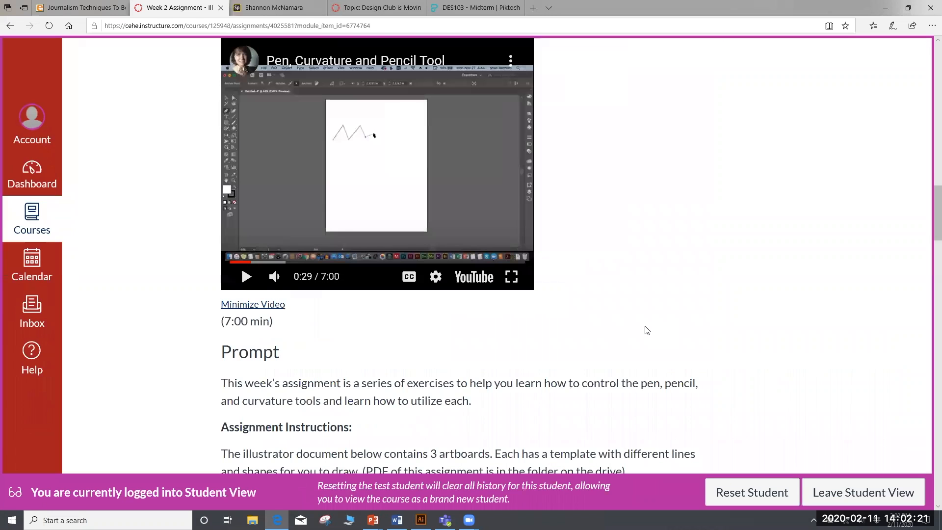
key("ctrl+minus")
key("ctrl+minus")
scroll(464, 275, "up", 5)
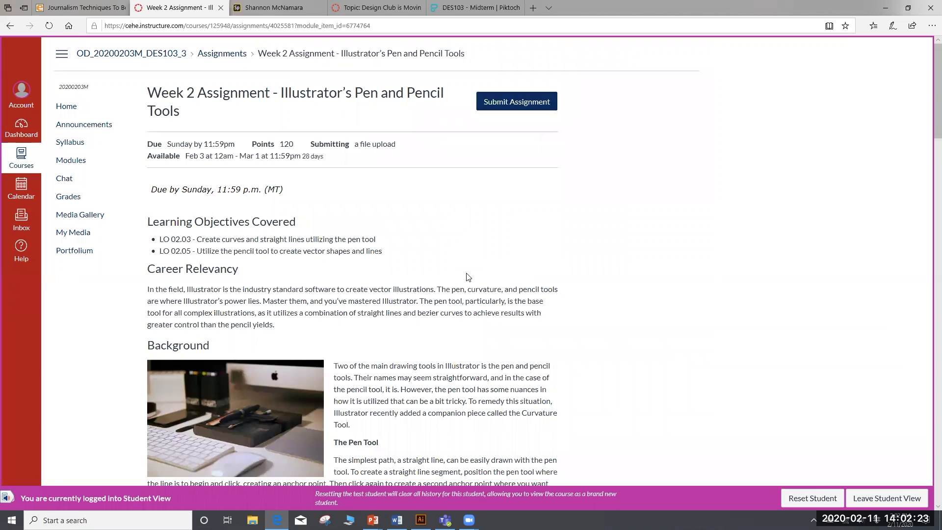
scroll(487, 305, "down", 12)
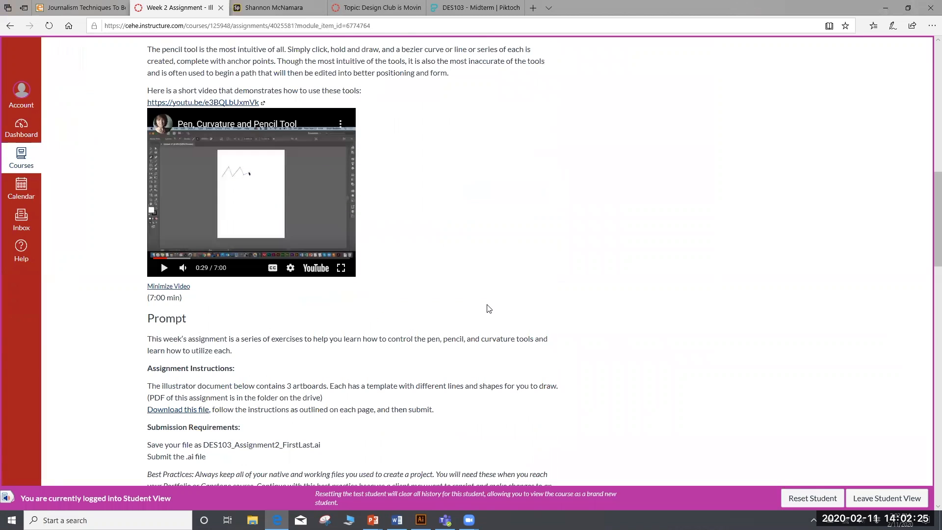
scroll(489, 308, "down", 3)
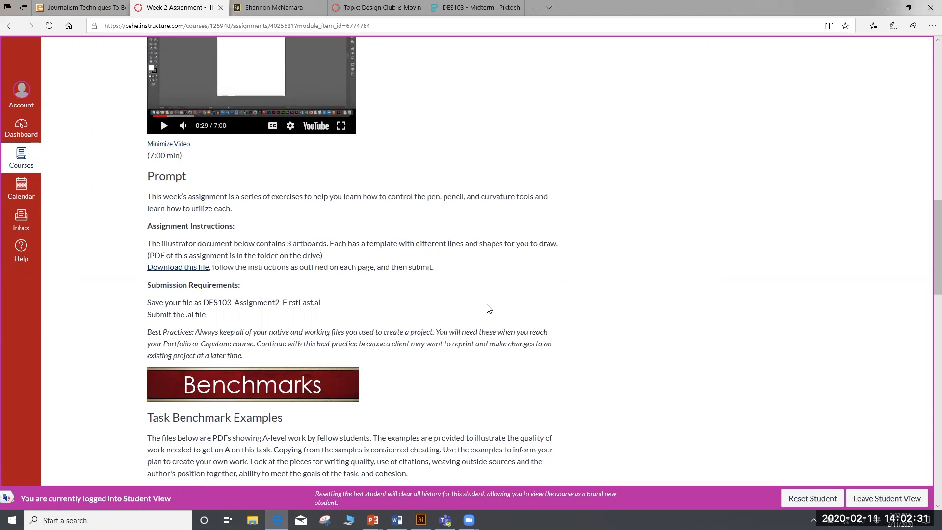
scroll(489, 308, "down", 3)
key("Home")
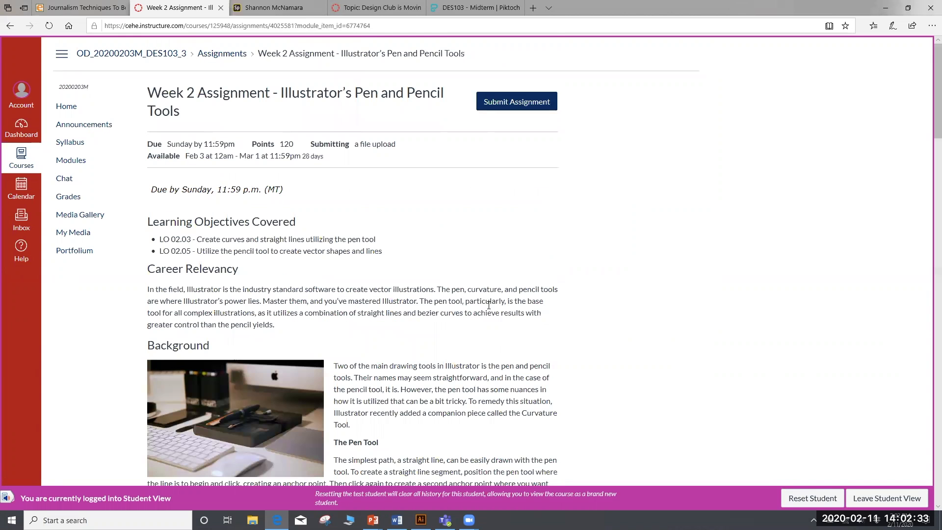
Download the Week2Assignment-1.ai file linked in the assignment instructions and open it in Illustrator
scroll(486, 319, "down", 9)
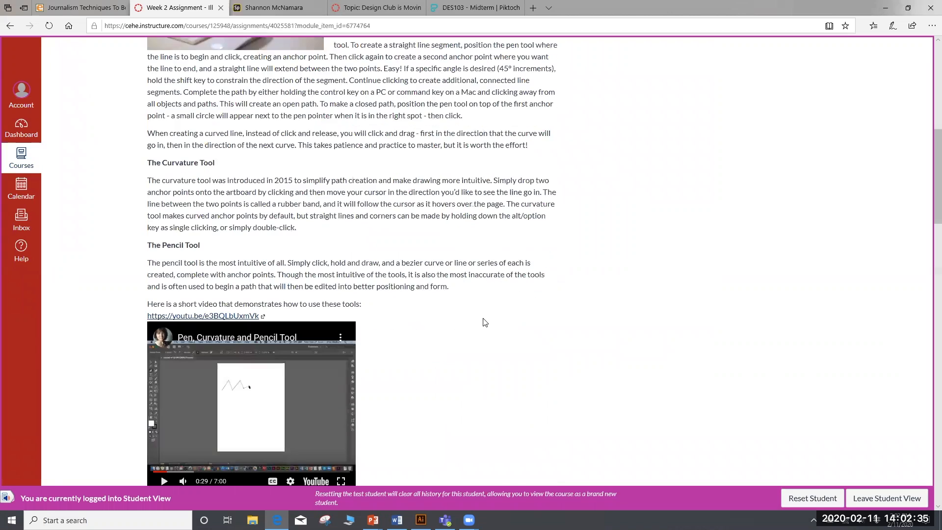
scroll(484, 322, "down", 7)
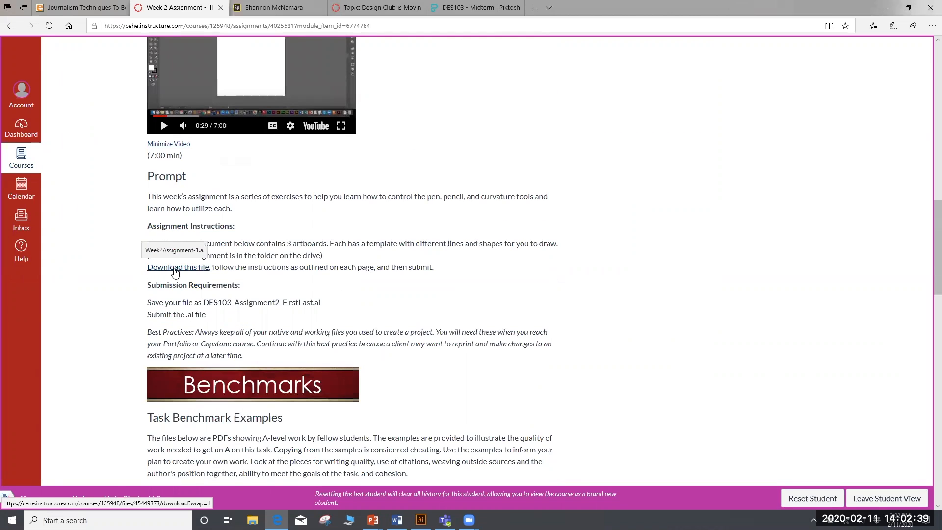
left_click(175, 270)
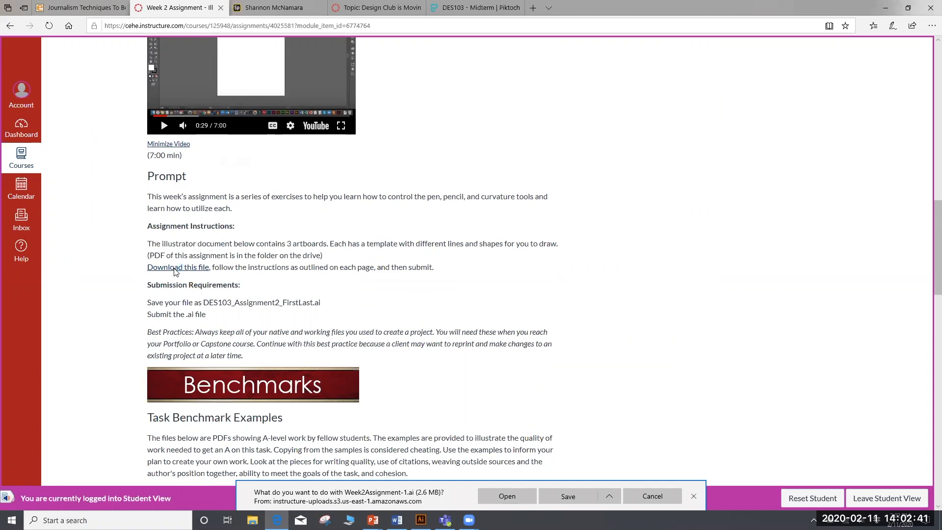
left_click(507, 499)
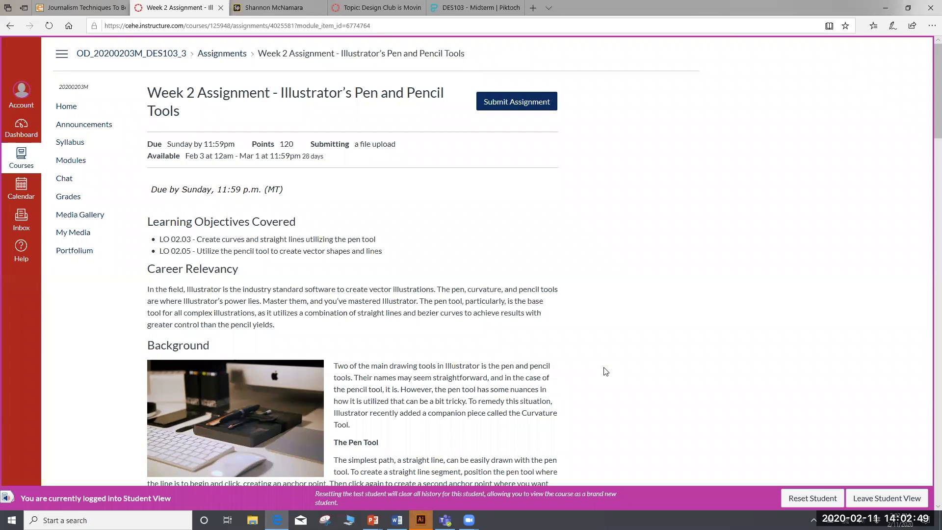
scroll(628, 357, "down", 3)
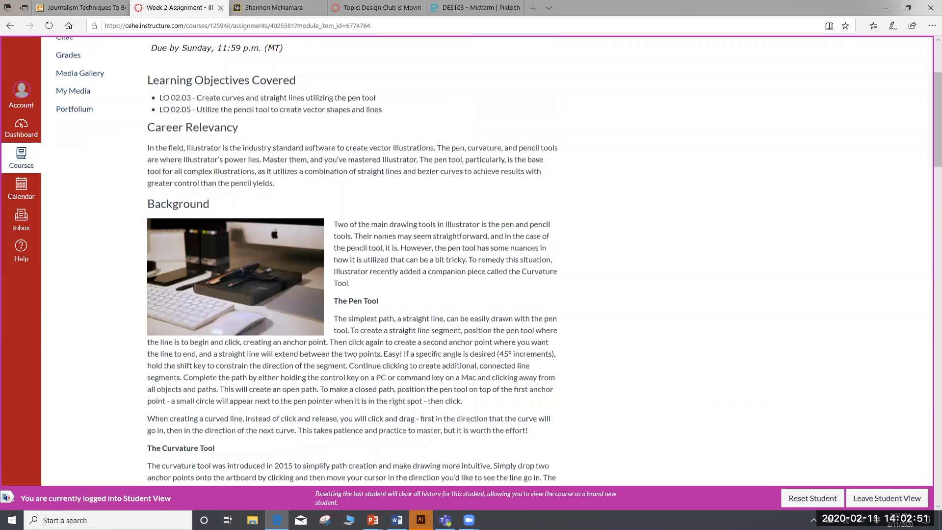
scroll(569, 387, "up", 3)
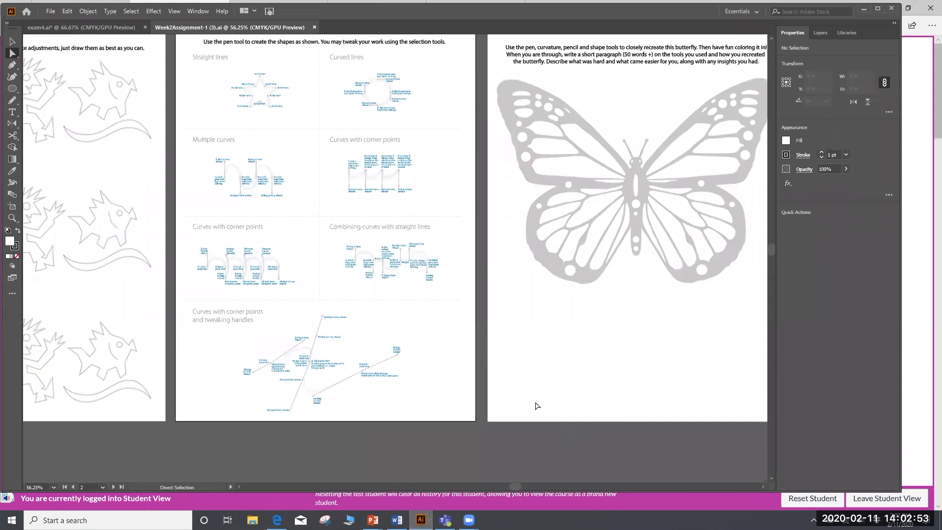
Examine the three artboards of the assignment file: the pencil tool shapes, the pen tool exercises and the butterfly
scroll(536, 406, "up", 1)
left_click_drag(512, 487, 495, 487)
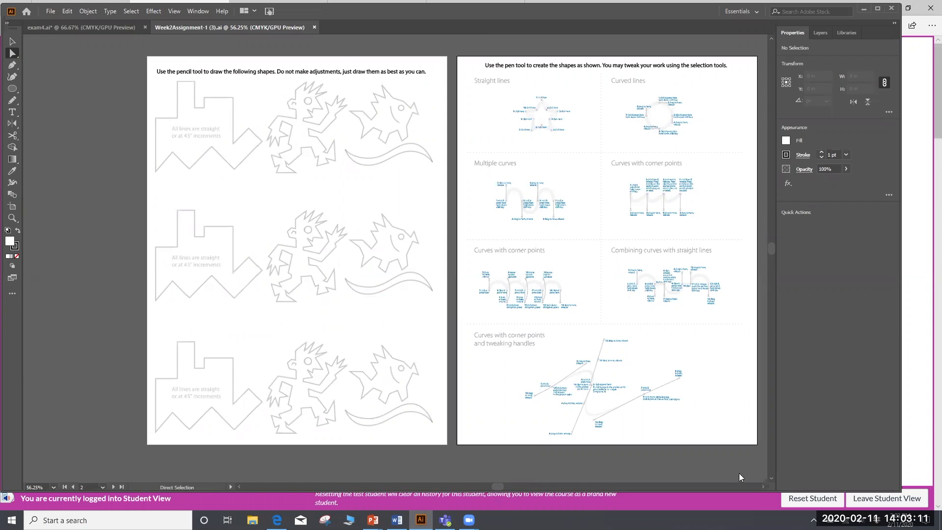
left_click(760, 486)
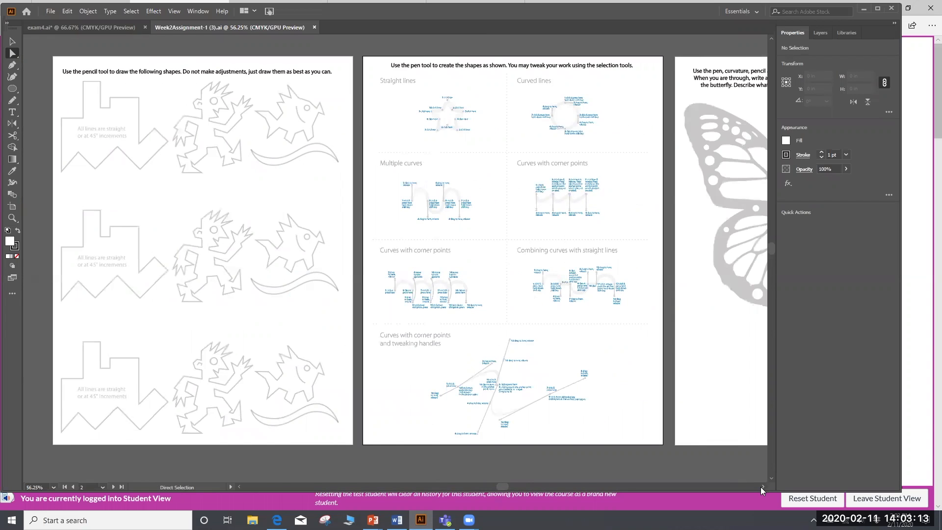
left_click(761, 487)
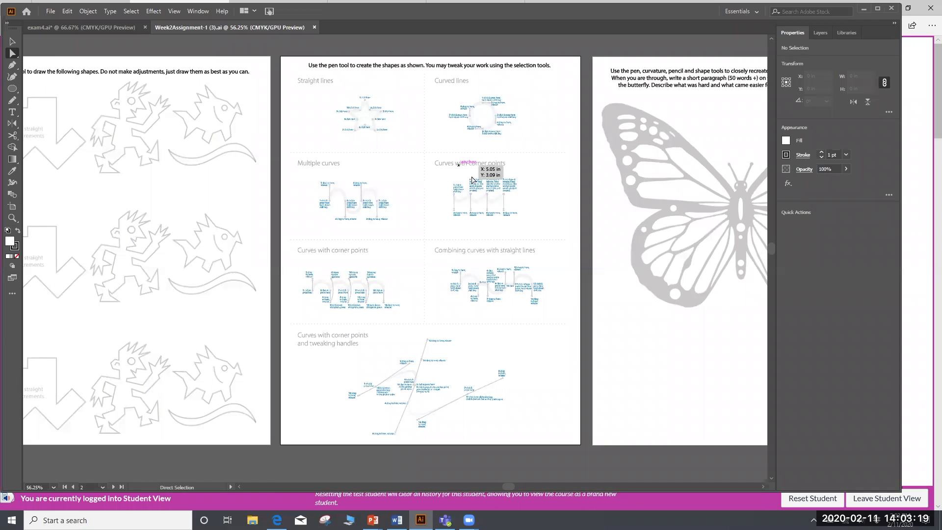
Examine the pen tool exercises on the second artboard up close, from straight lines to curves with corner points
key("ctrl+equal")
key("ctrl+equal")
key("ctrl+equal")
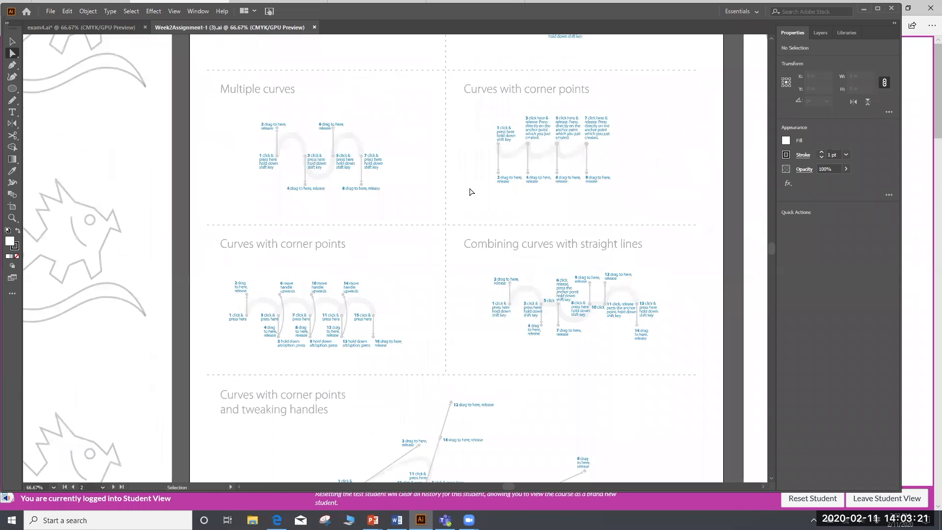
scroll(483, 191, "up", 5)
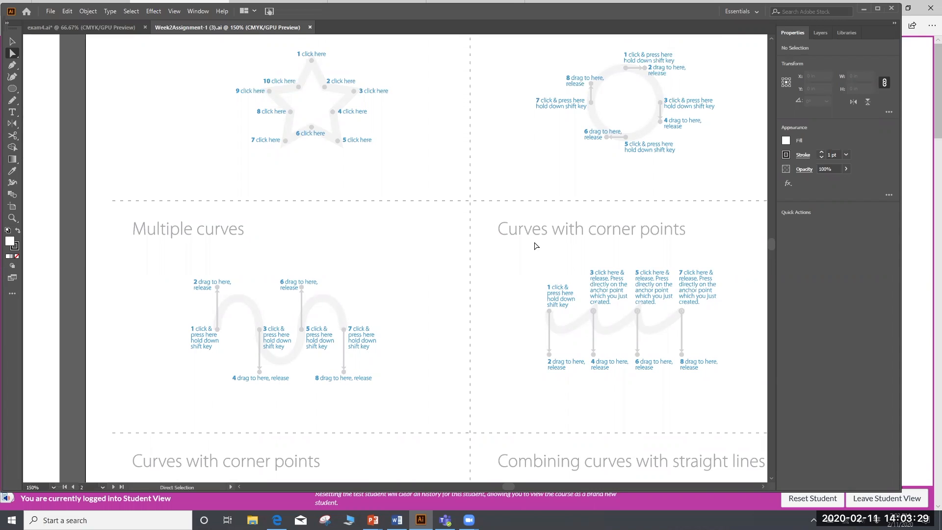
key("ctrl+minus")
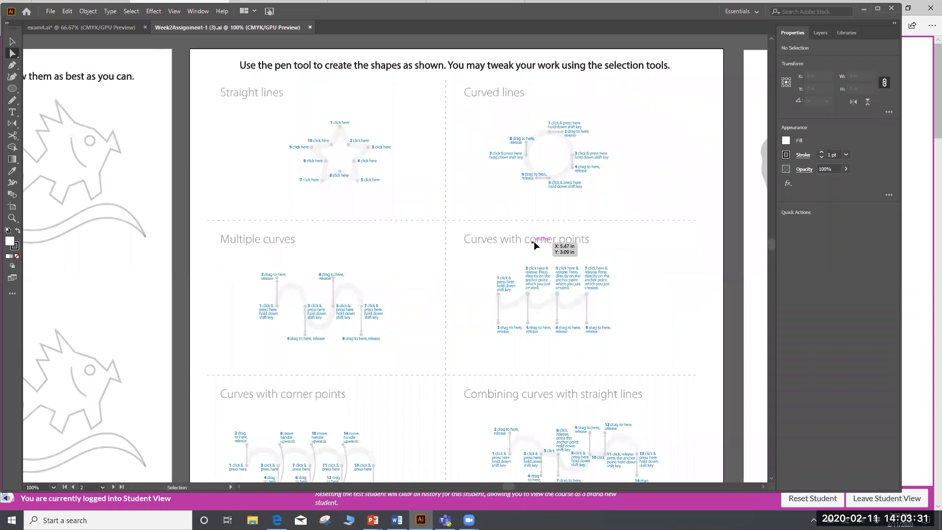
key("ctrl+minus")
scroll(601, 440, "down", 1)
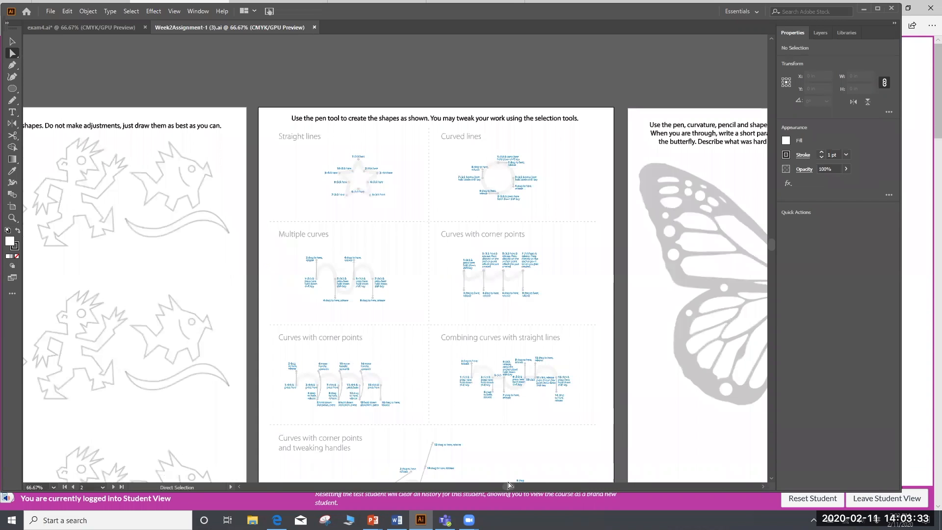
Read the instructions on the butterfly artboard and look over the shapes on the first artboard again
left_click_drag(510, 487, 525, 486)
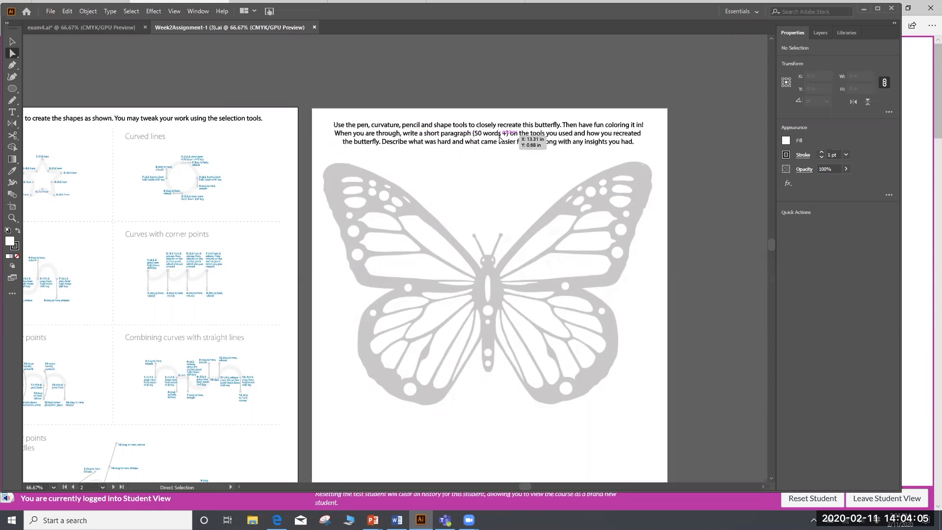
scroll(520, 141, "down", 1)
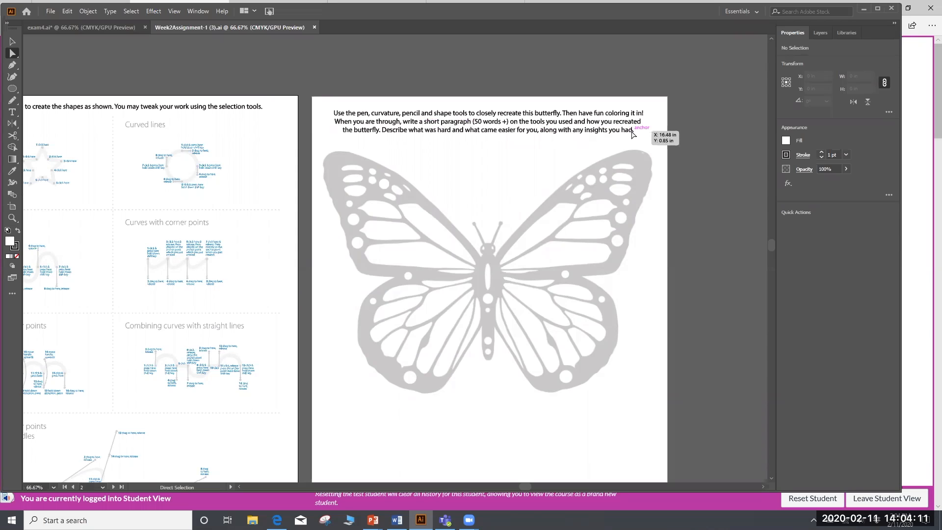
scroll(601, 228, "down", 2)
scroll(381, 425, "down", 2)
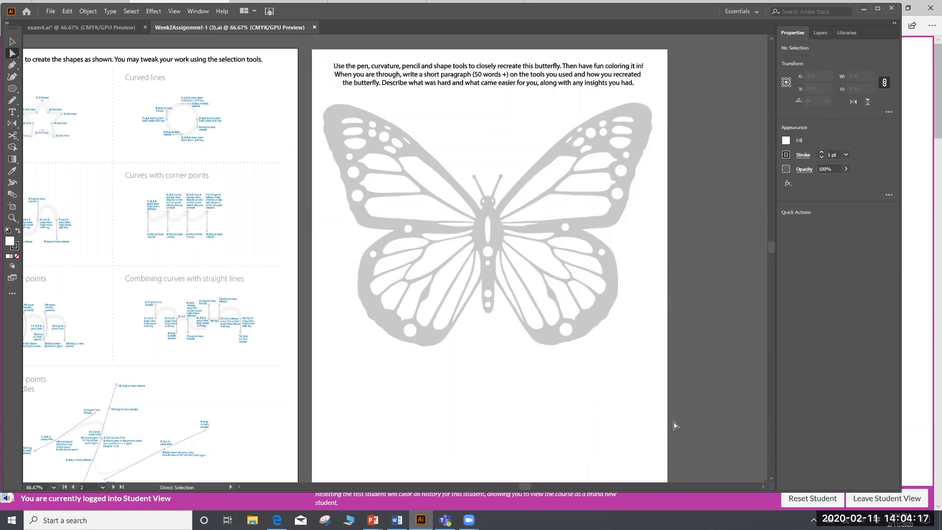
scroll(675, 425, "up", 2)
mouse_move(523, 489)
left_mouse_down()
mouse_move(486, 486)
mouse_move(495, 487)
left_mouse_up()
scroll(579, 425, "down", 4)
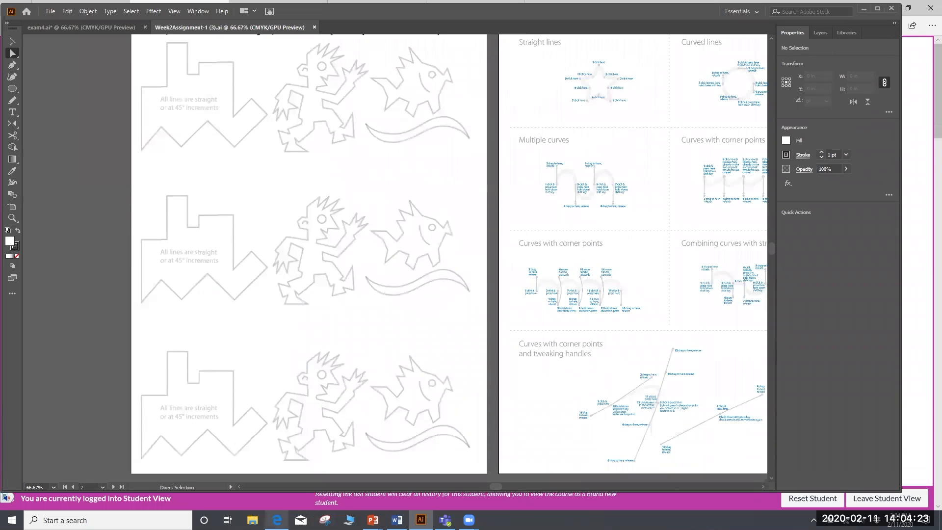
Switch to the assignment page in the browser and open the Sample 1 benchmark PDF in Adobe Acrobat
left_click(276, 520)
scroll(474, 221, "down", 14)
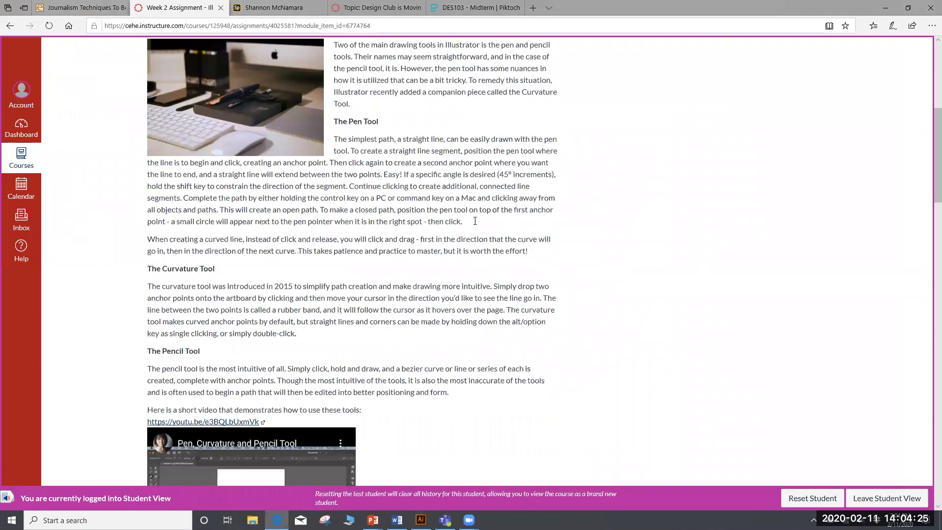
scroll(475, 226, "down", 2)
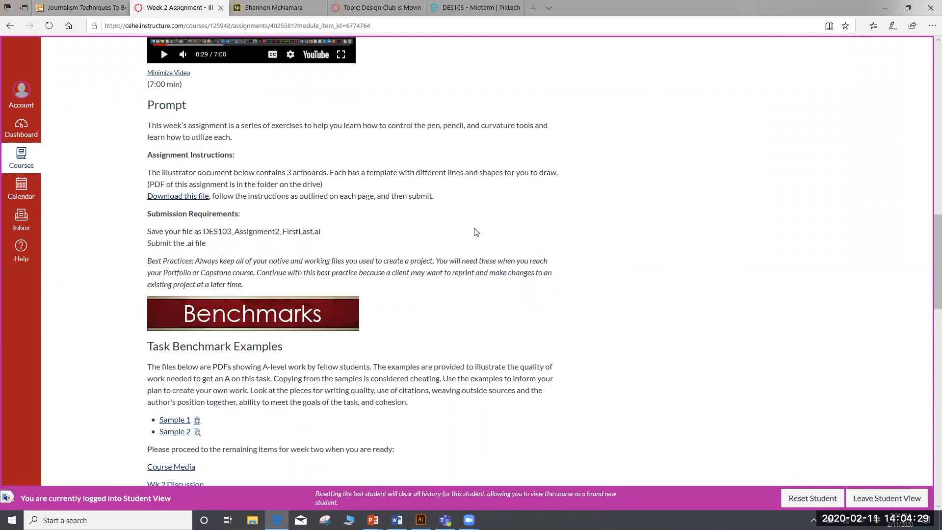
scroll(475, 232, "down", 1)
scroll(432, 221, "down", 3)
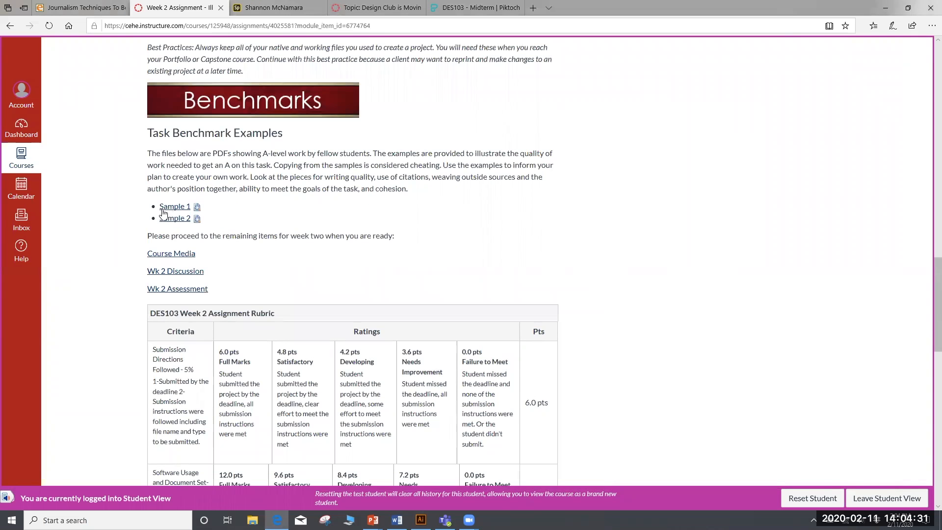
key("F5")
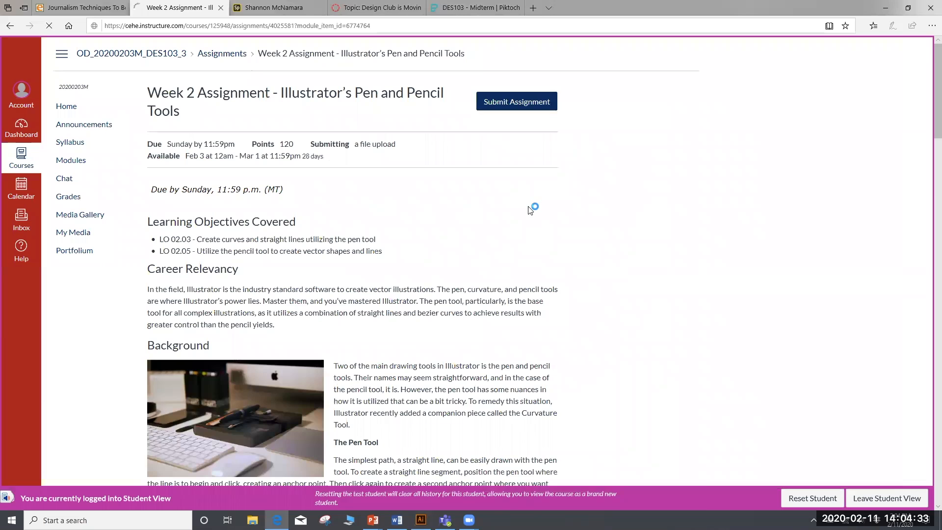
left_click(511, 495)
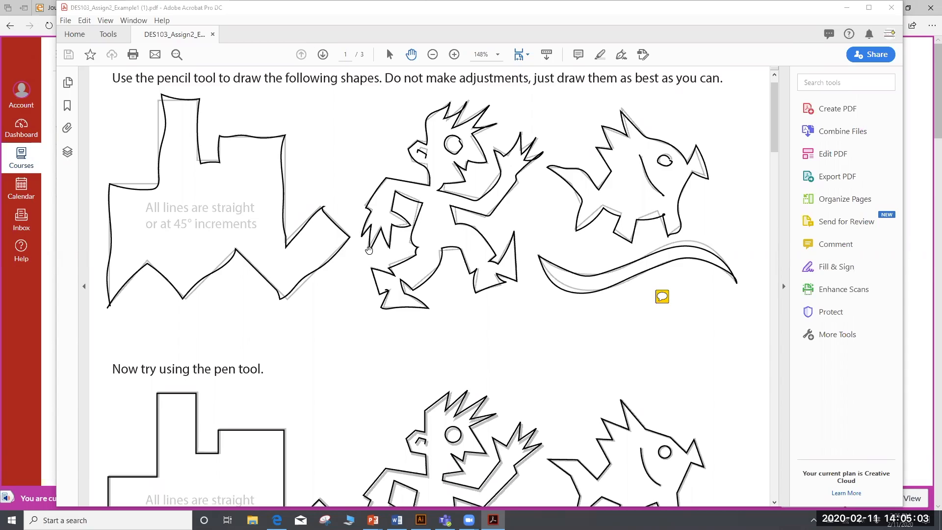
Examine the sample's first page, comparing the shapes drawn with the pencil, pen and curvature tools
scroll(373, 250, "down", 1)
scroll(372, 250, "up", 1)
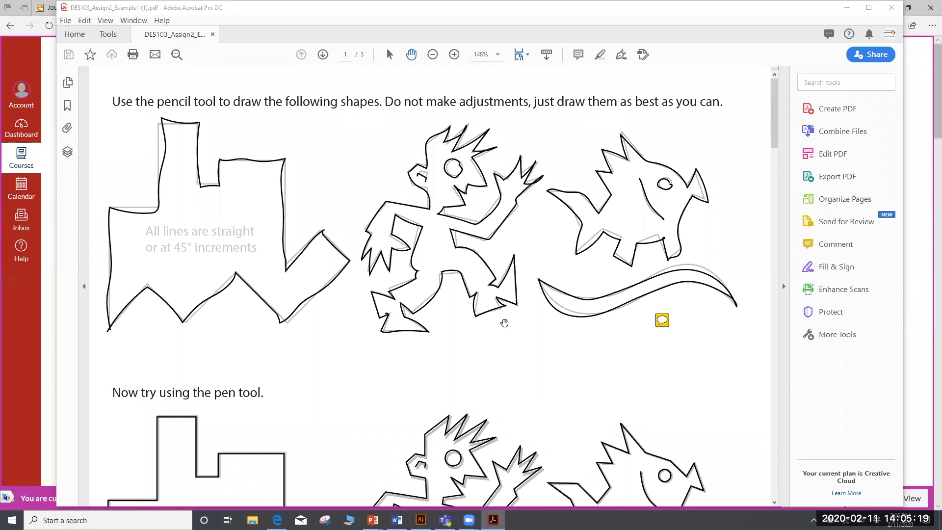
scroll(504, 323, "down", 3)
scroll(504, 322, "up", 2)
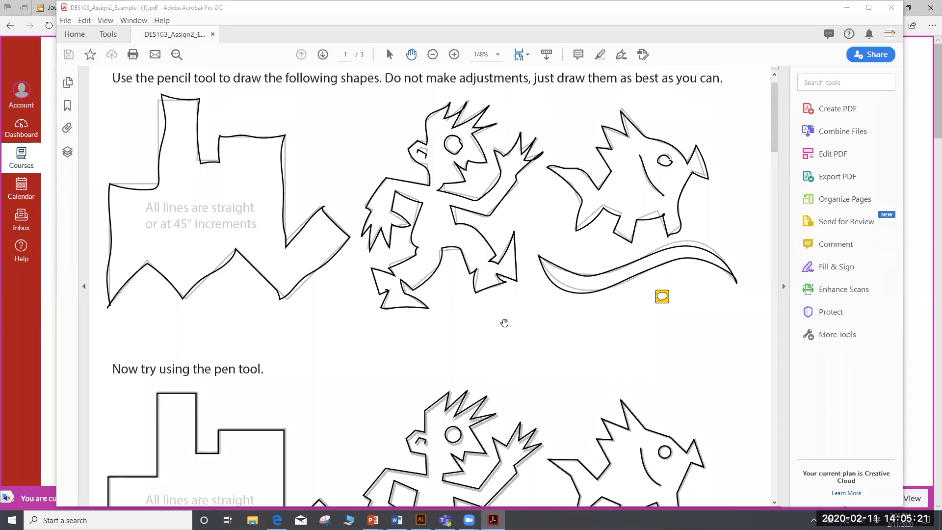
scroll(504, 323, "up", 1)
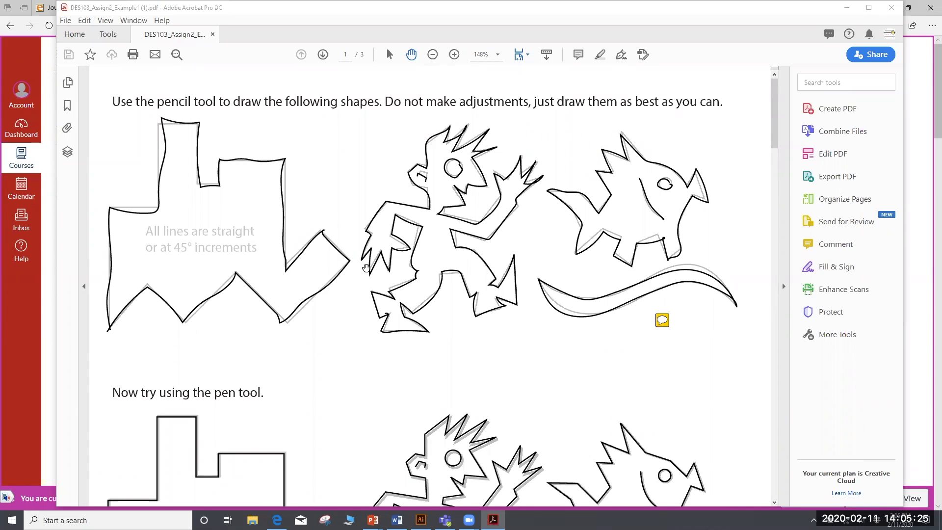
scroll(366, 267, "down", 10)
scroll(366, 267, "down", 3)
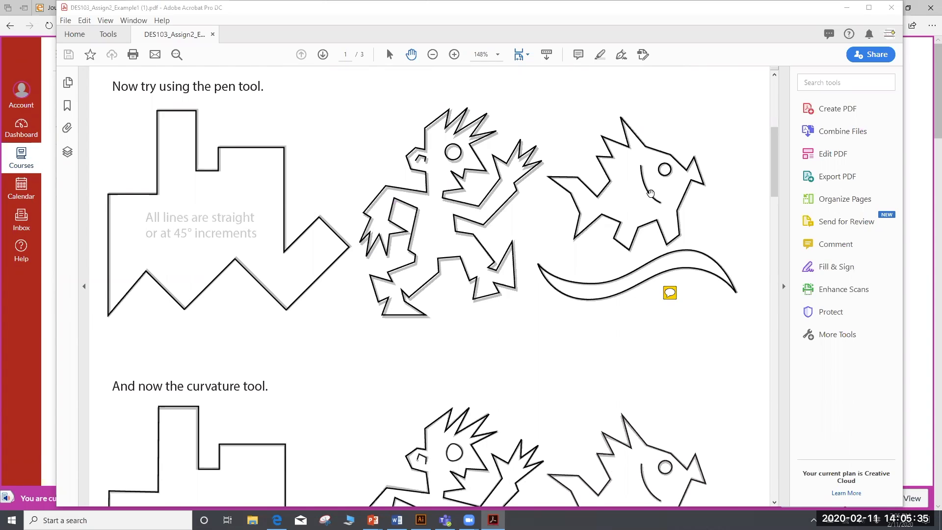
scroll(650, 192, "down", 5)
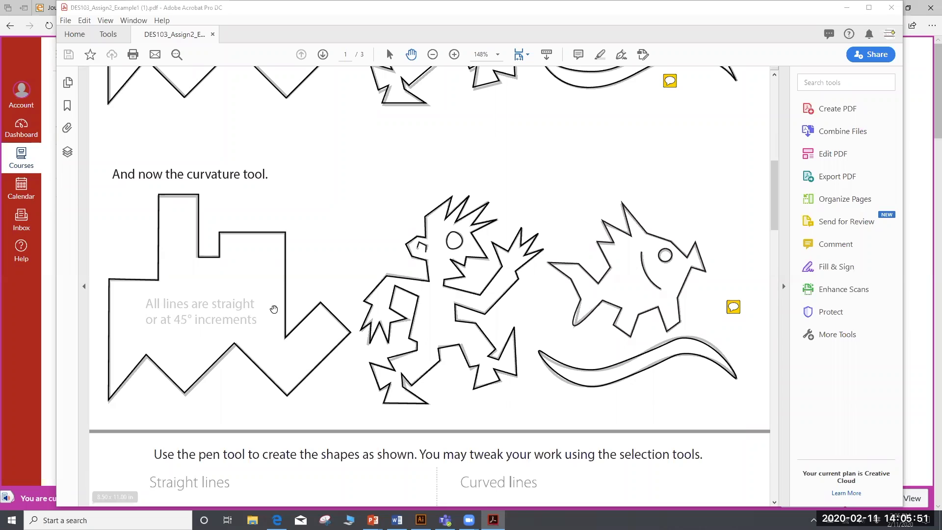
scroll(274, 309, "down", 1)
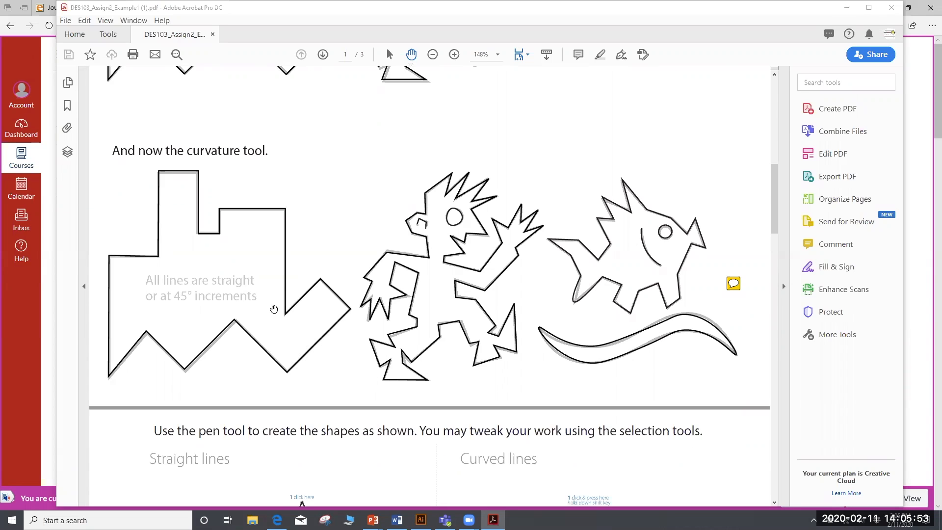
Examine the pen tool exercises on the sample's second page, from straight lines to curves with tweaked handles
scroll(273, 309, "down", 10)
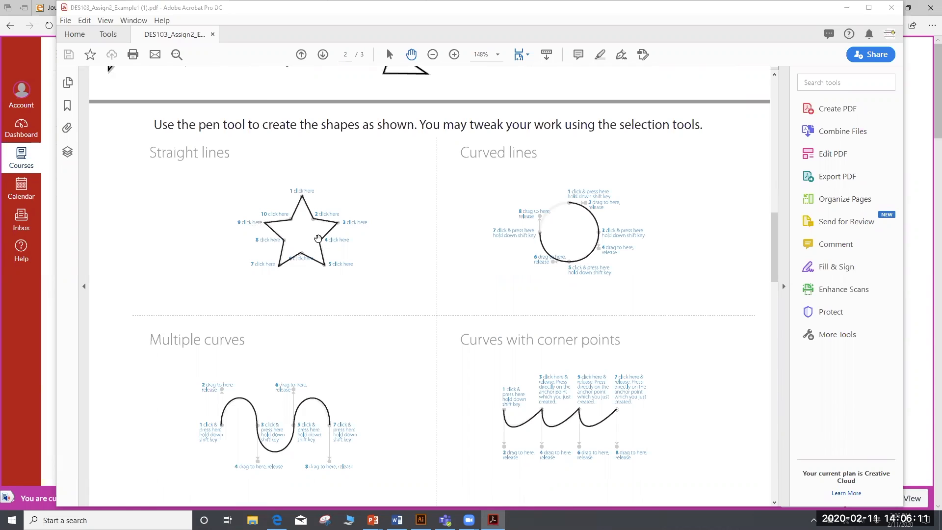
scroll(374, 271, "down", 3)
scroll(374, 272, "down", 2)
scroll(355, 206, "up", 2)
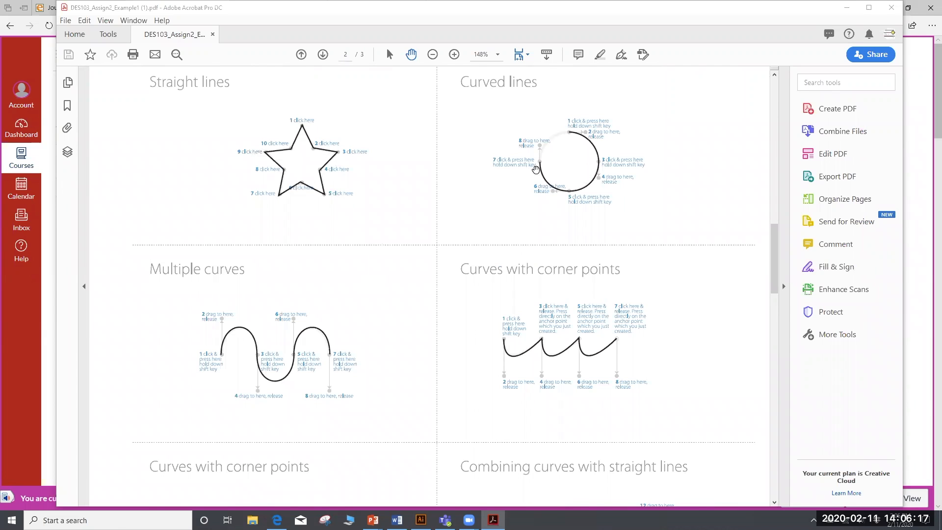
scroll(536, 170, "down", 6)
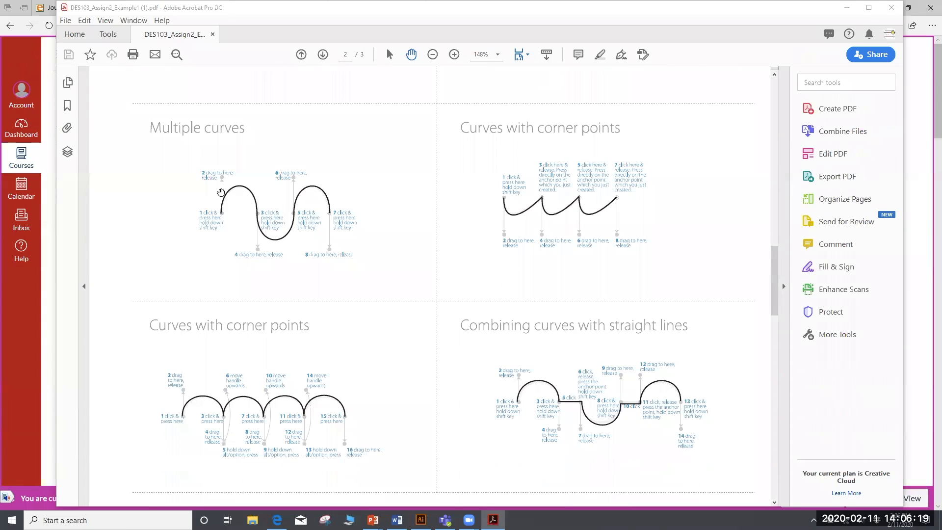
scroll(466, 169, "down", 1)
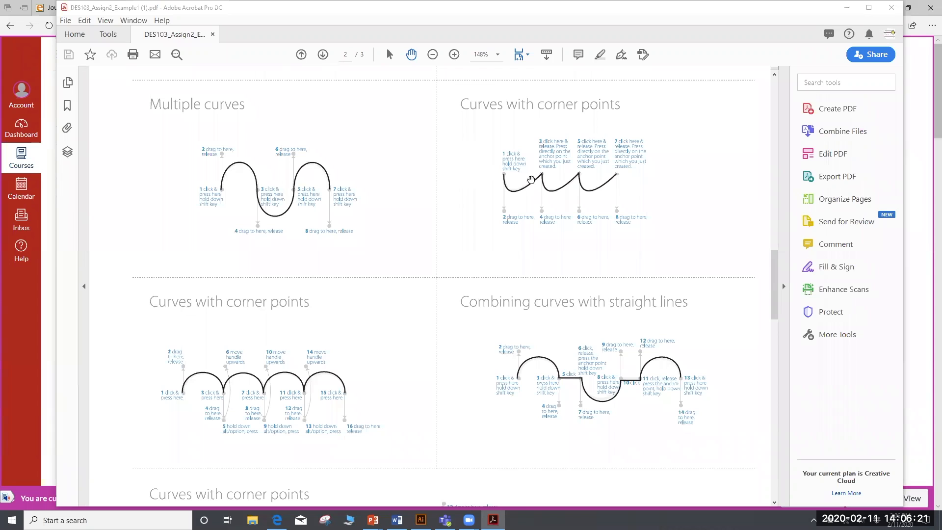
scroll(468, 199, "down", 4)
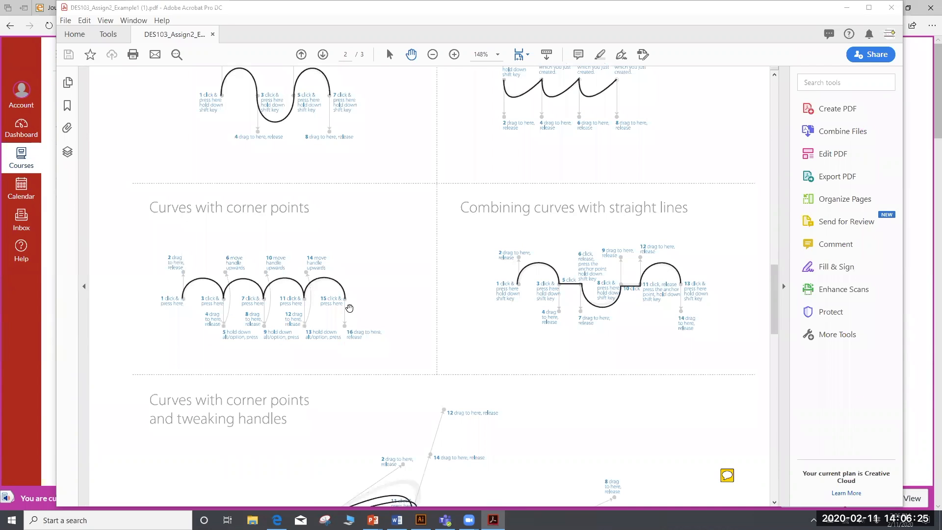
scroll(442, 312, "down", 3)
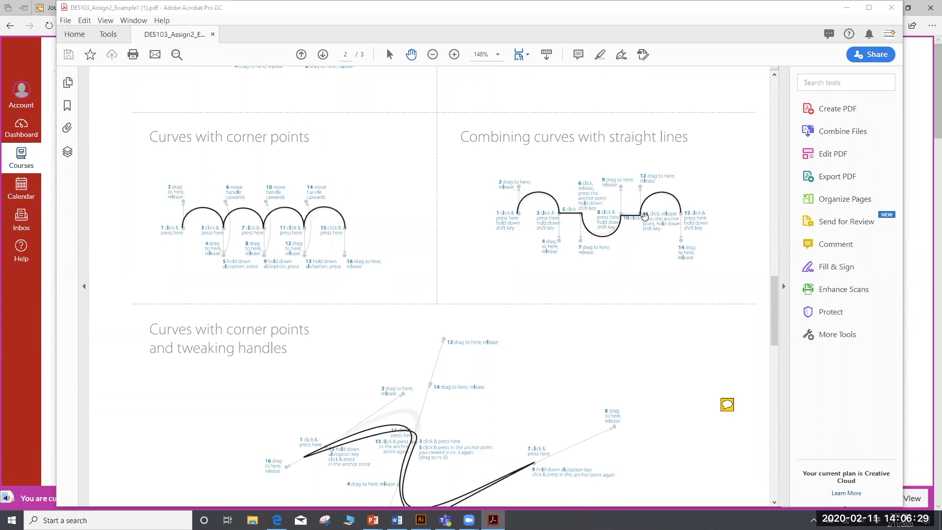
scroll(644, 216, "down", 8)
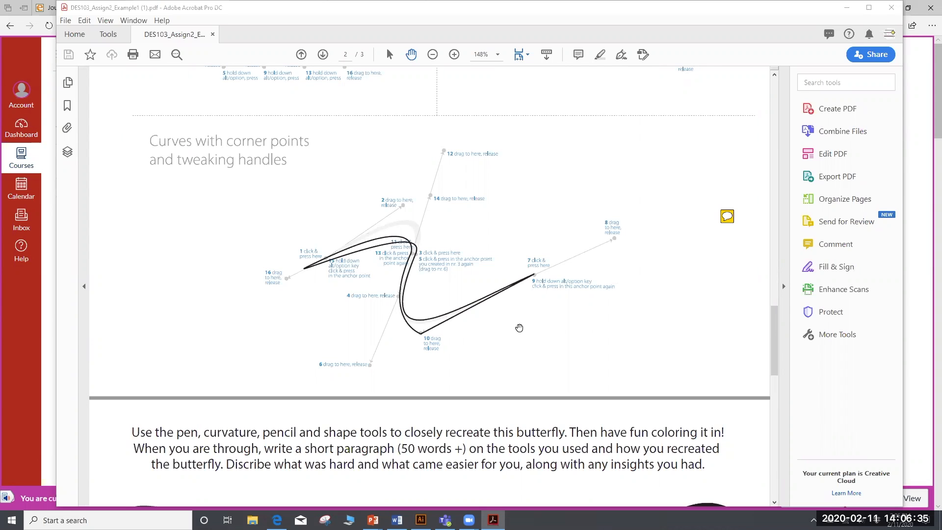
scroll(519, 325, "up", 10)
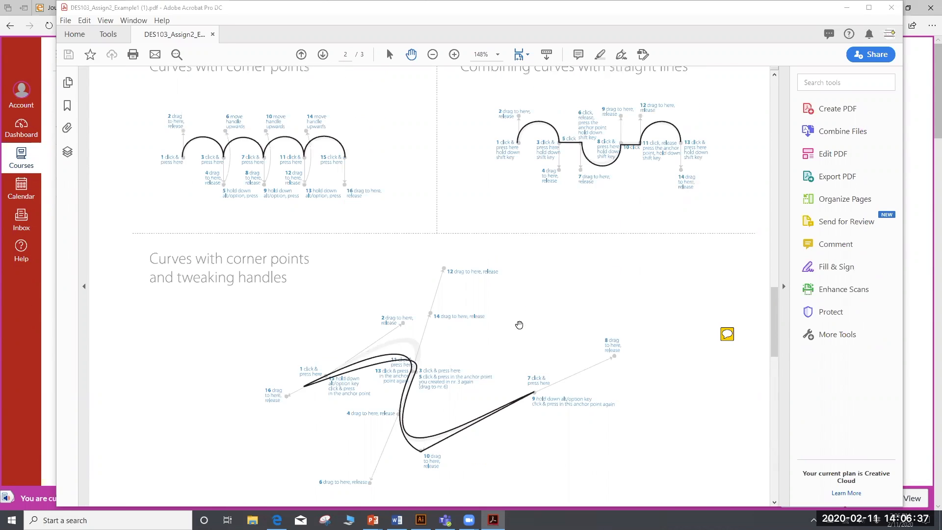
scroll(519, 324, "up", 5)
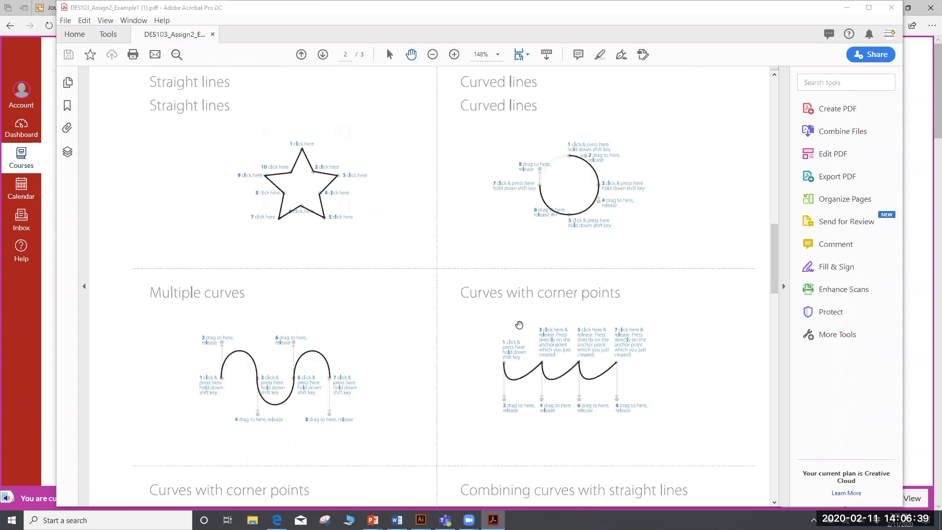
scroll(519, 325, "down", 8)
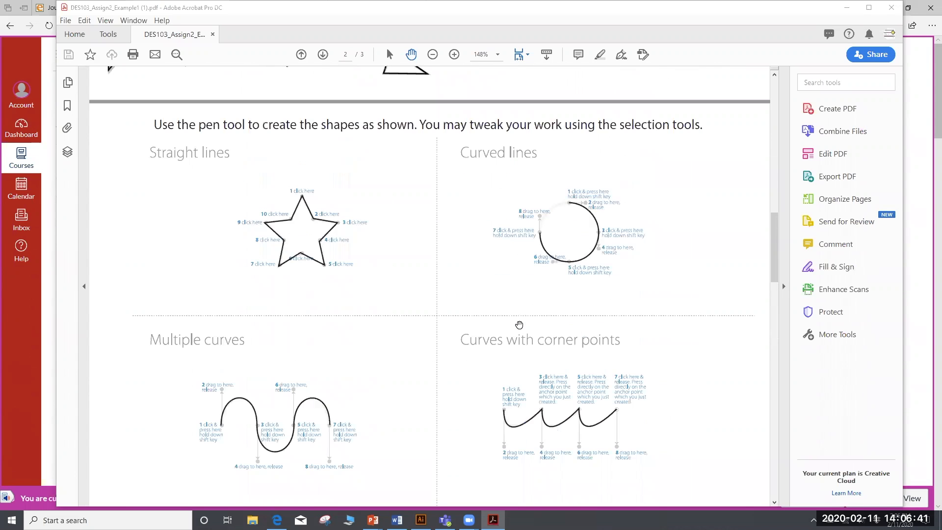
scroll(519, 324, "down", 6)
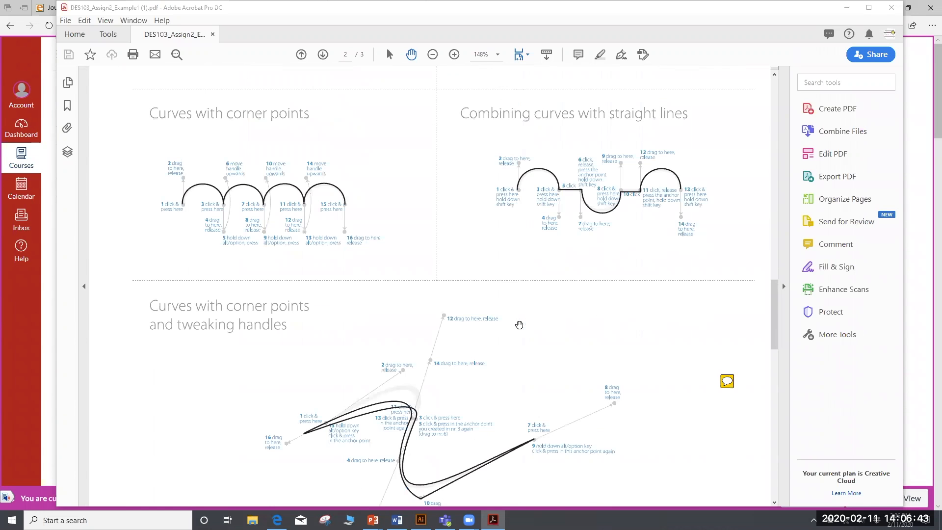
Review the colored butterfly and its instructions on the sample's third page, and return to the second page's exercises
scroll(519, 325, "down", 7)
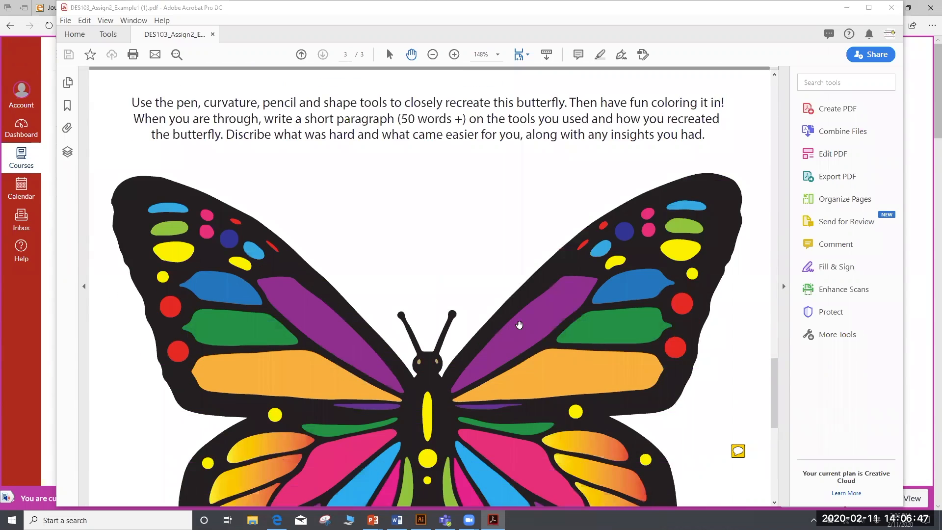
scroll(519, 324, "down", 3)
scroll(519, 325, "up", 2)
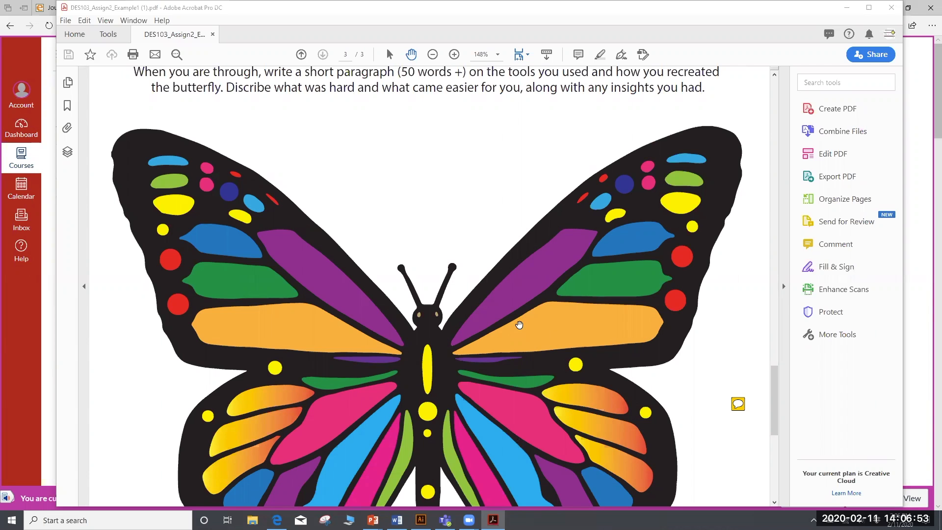
scroll(528, 314, "up", 6)
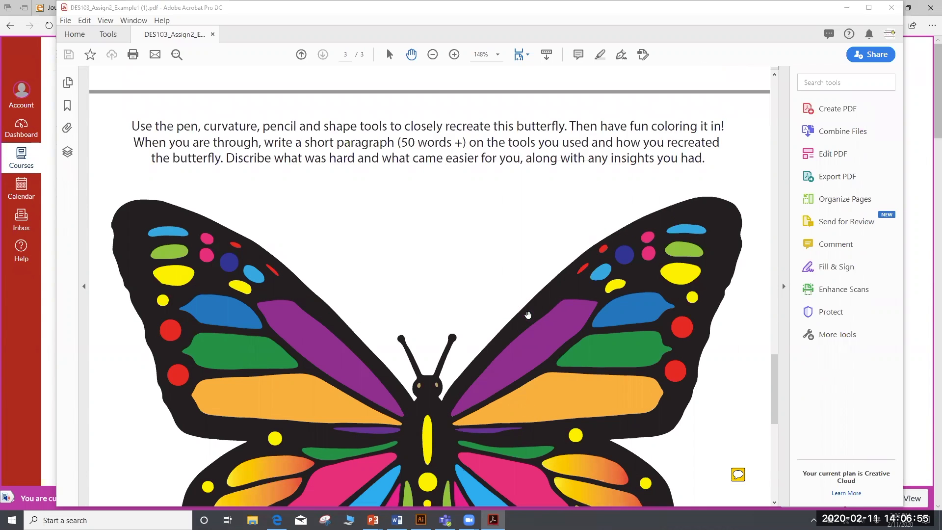
scroll(527, 315, "up", 8)
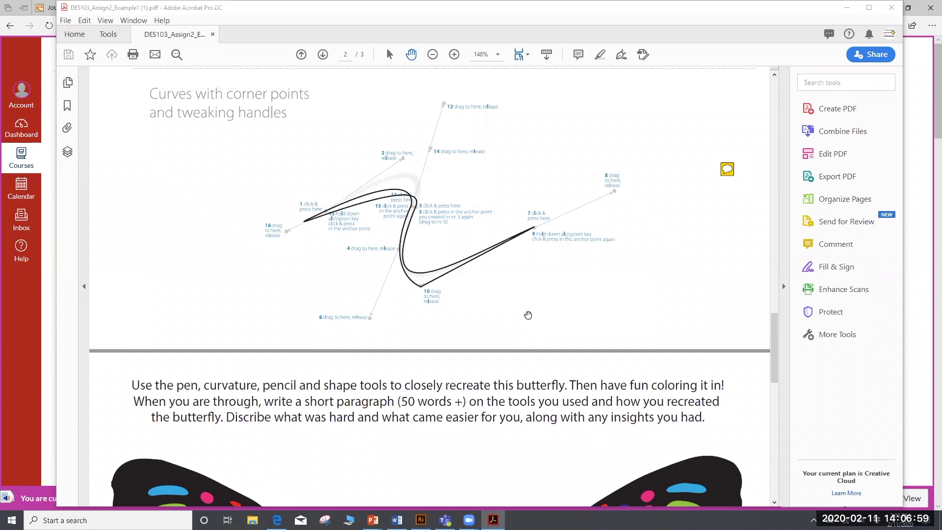
scroll(528, 314, "up", 14)
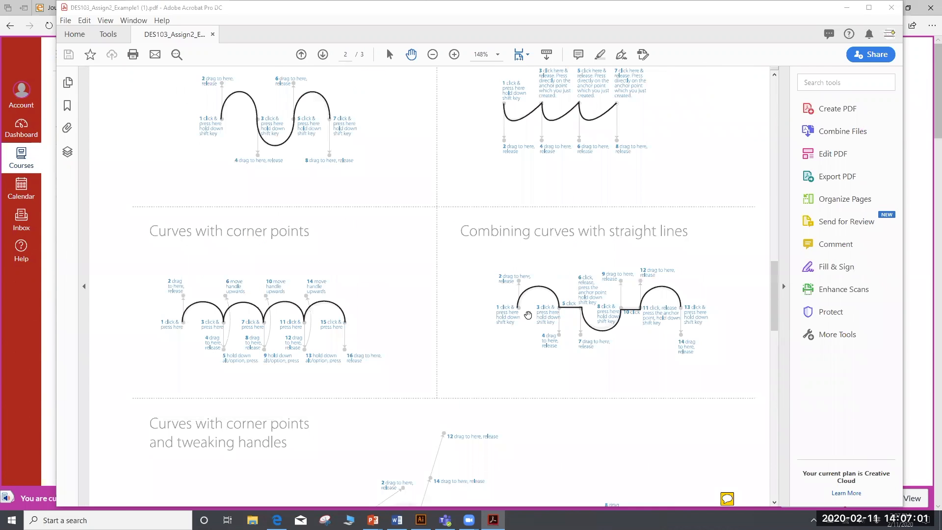
Return to the assignment page in the browser and open the Sample 2 benchmark PDF in Adobe Acrobat
left_click(847, 8)
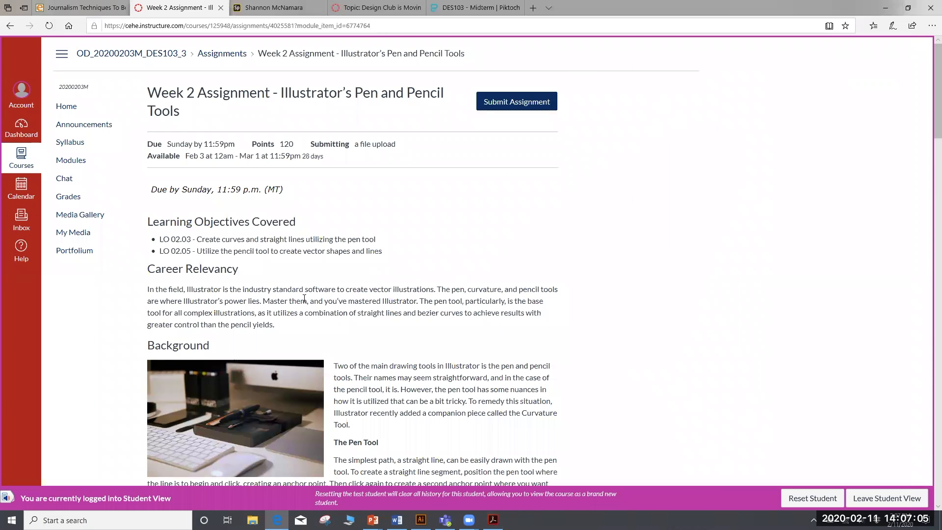
scroll(304, 298, "down", 13)
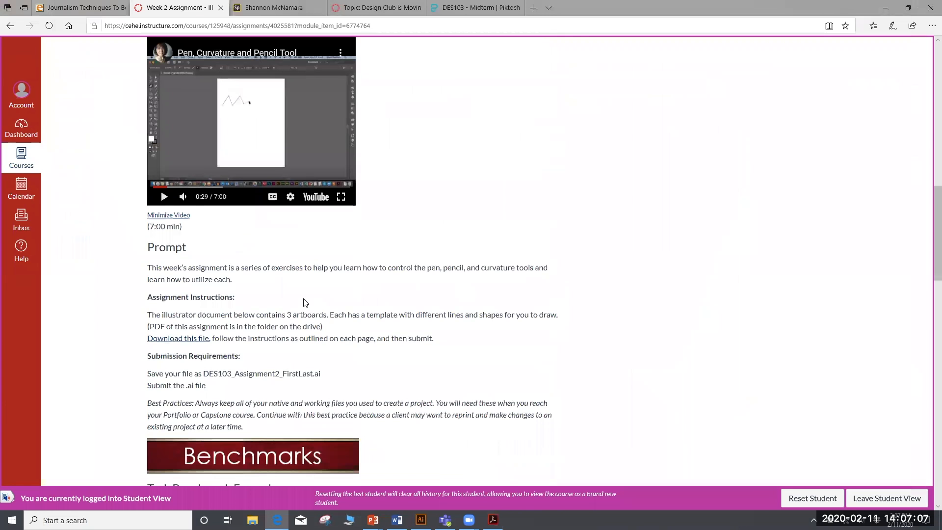
scroll(303, 303, "down", 6)
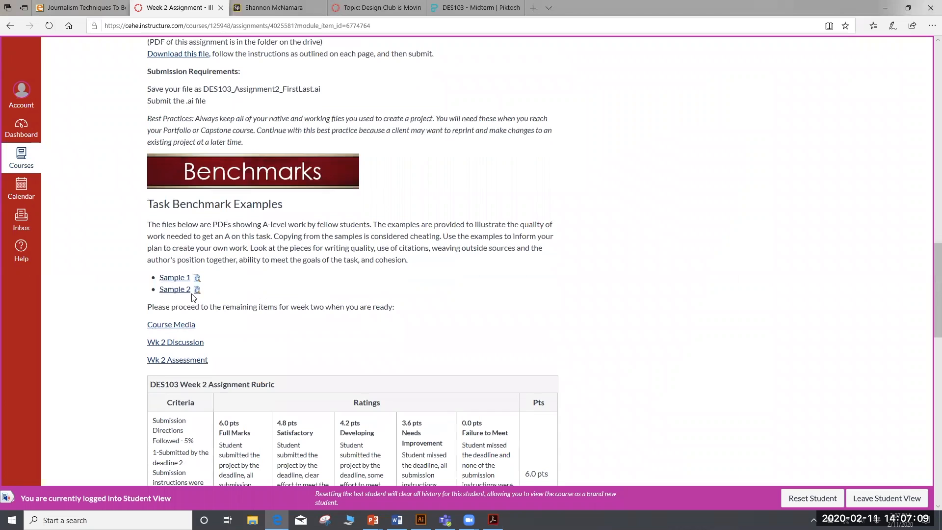
left_click(181, 290)
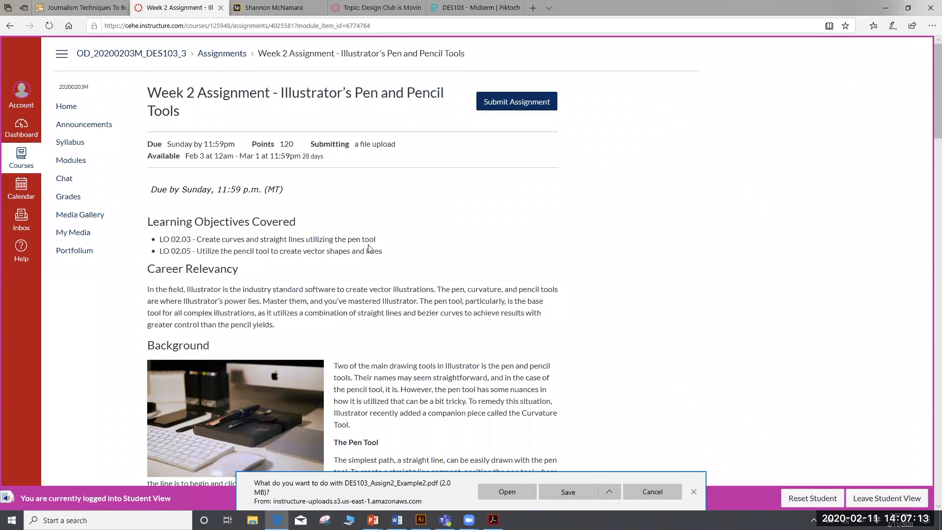
left_click(493, 493)
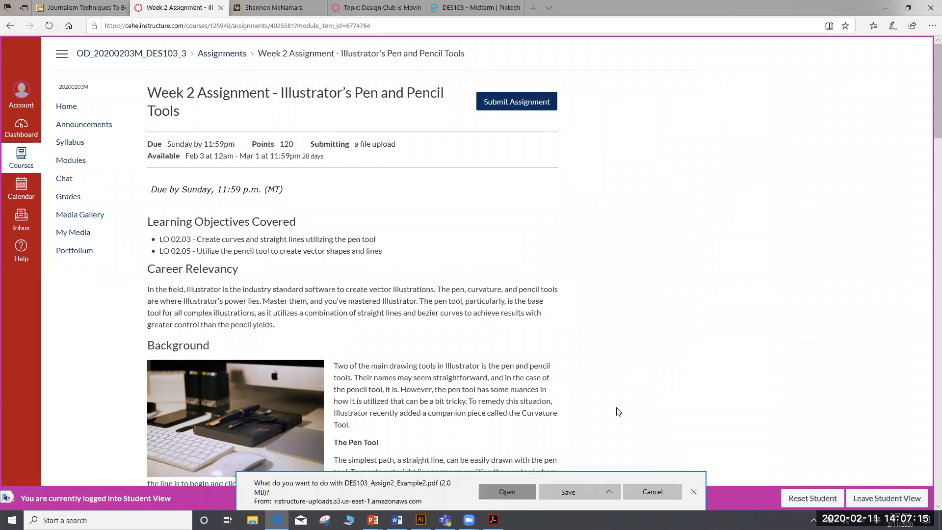
Review the Sample 2 PDF from the first page's pencil shapes to the third page's colored butterfly, and return to the assignment page
scroll(670, 365, "down", 2)
scroll(670, 365, "down", 1)
scroll(670, 365, "up", 2)
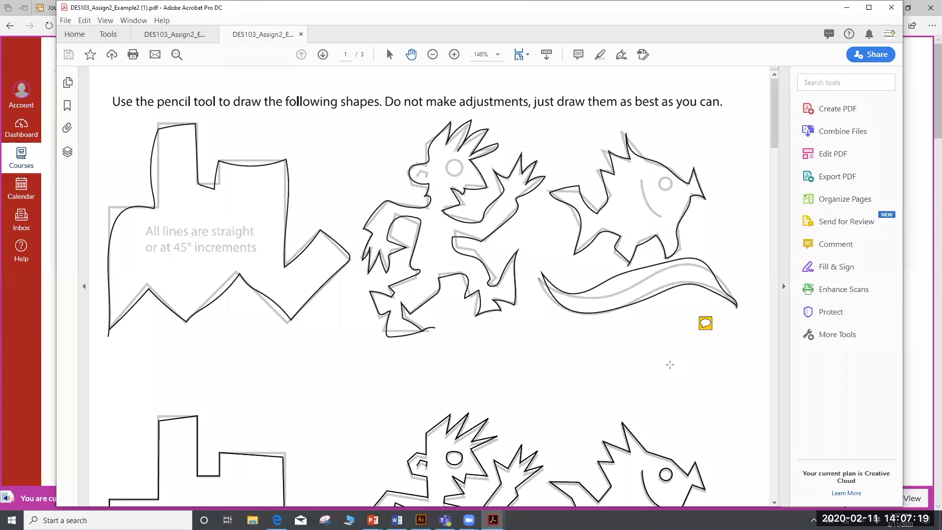
left_click_drag(774, 110, 734, 396)
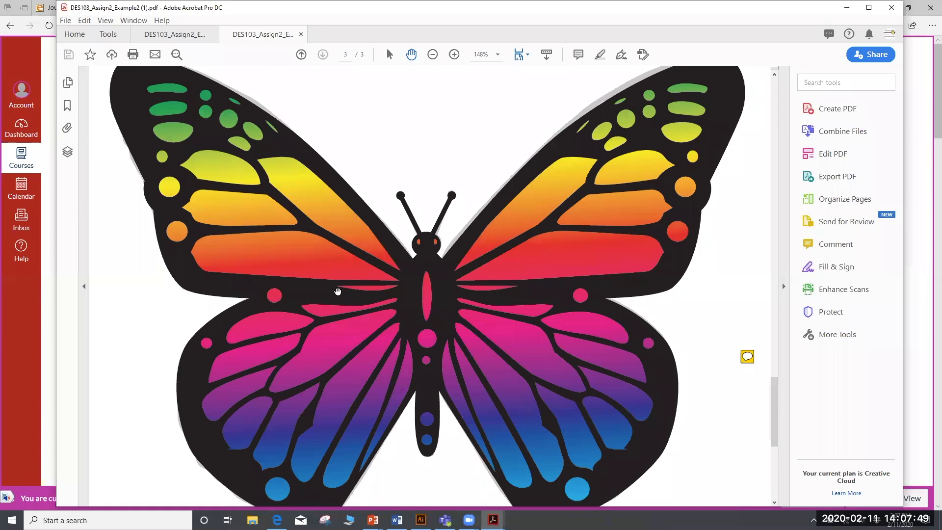
key("ctrl+Tab")
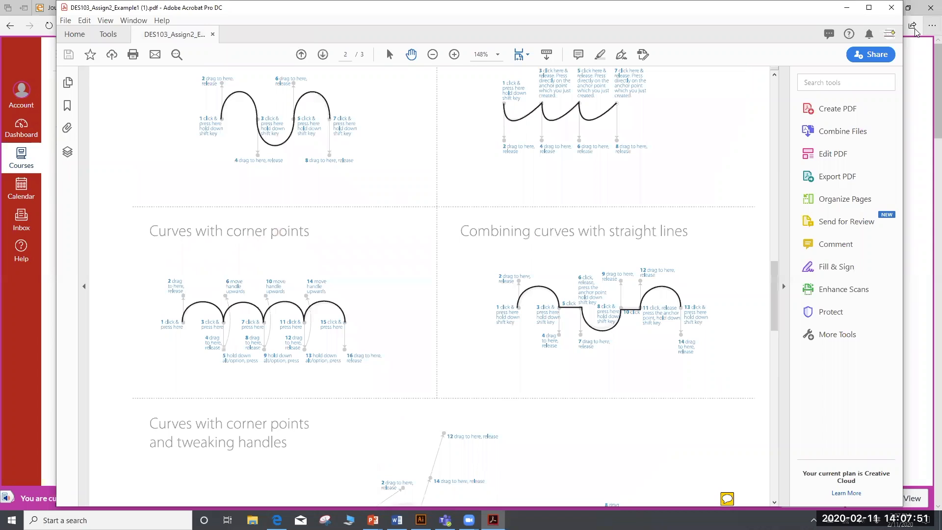
left_click(847, 8)
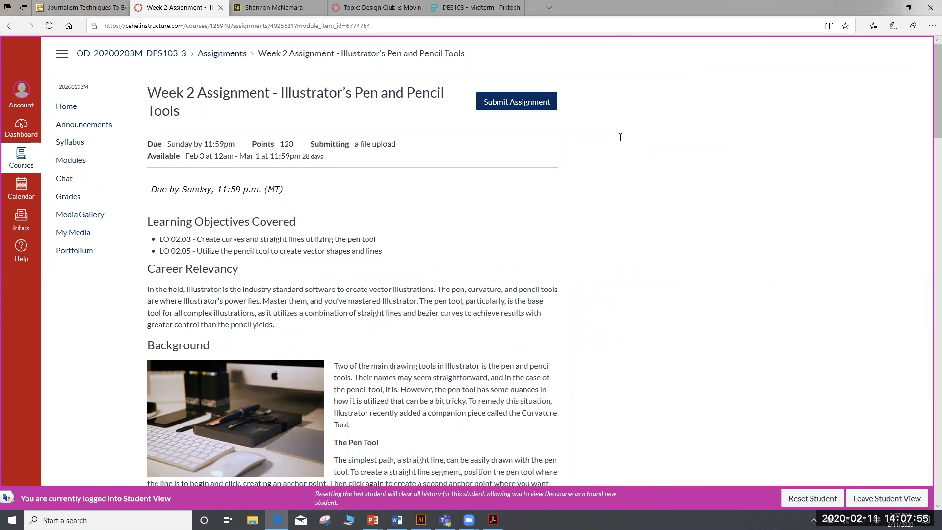
Switch to the Week2Assignment-1 (3).ai file in Illustrator and zoom to 150% on the first row of pencil exercise shapes
left_click(420, 519)
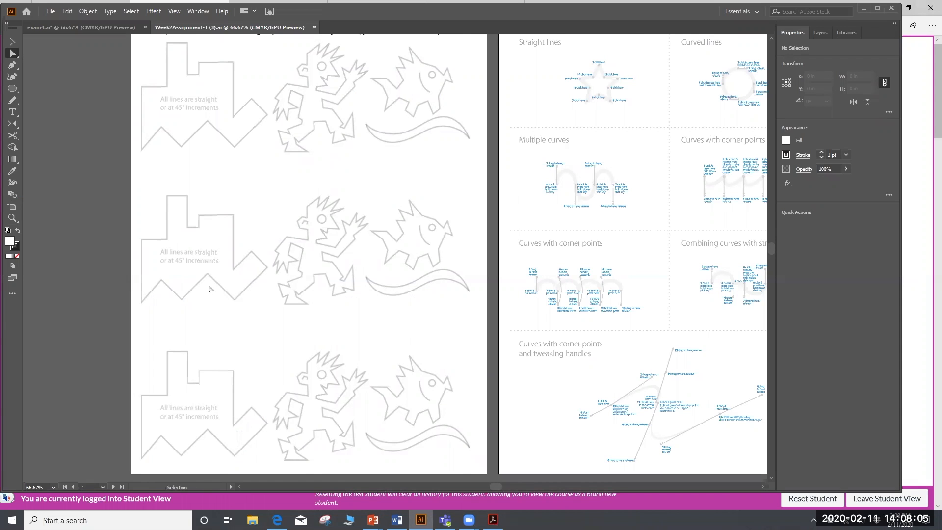
scroll(209, 287, "up", 2)
scroll(211, 285, "up", 4)
scroll(236, 275, "up", 5)
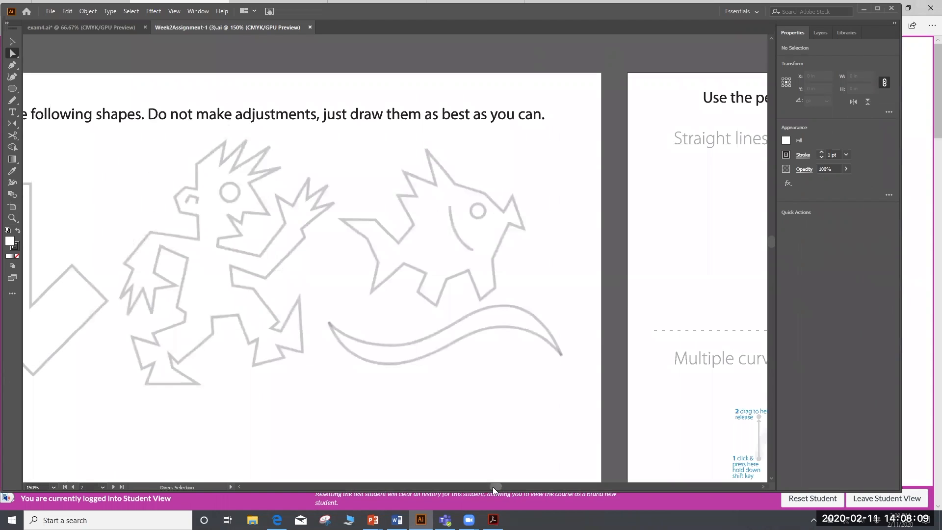
left_click_drag(492, 487, 484, 490)
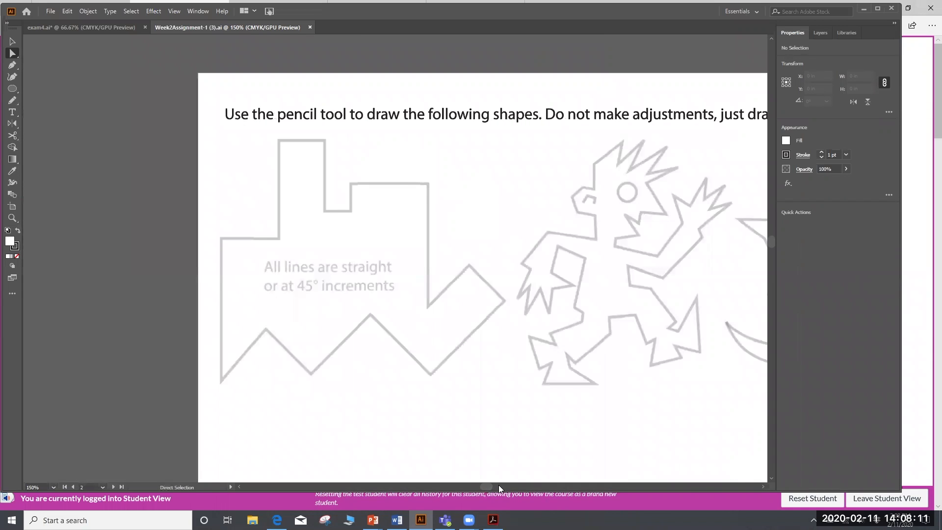
left_click_drag(491, 486, 492, 487)
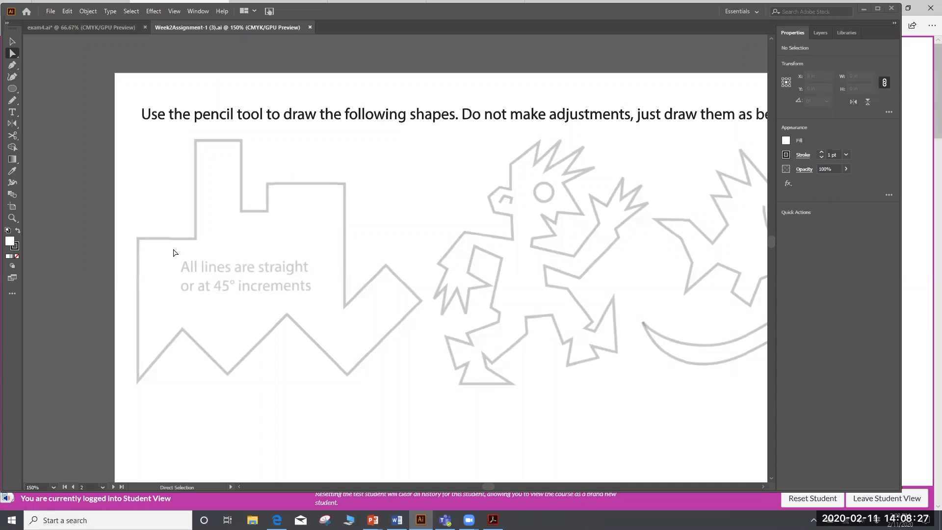
Choose the Pencil tool from the group that also holds the Paintbrush and Blob Brush tools
left_click(13, 100)
left_click(47, 103)
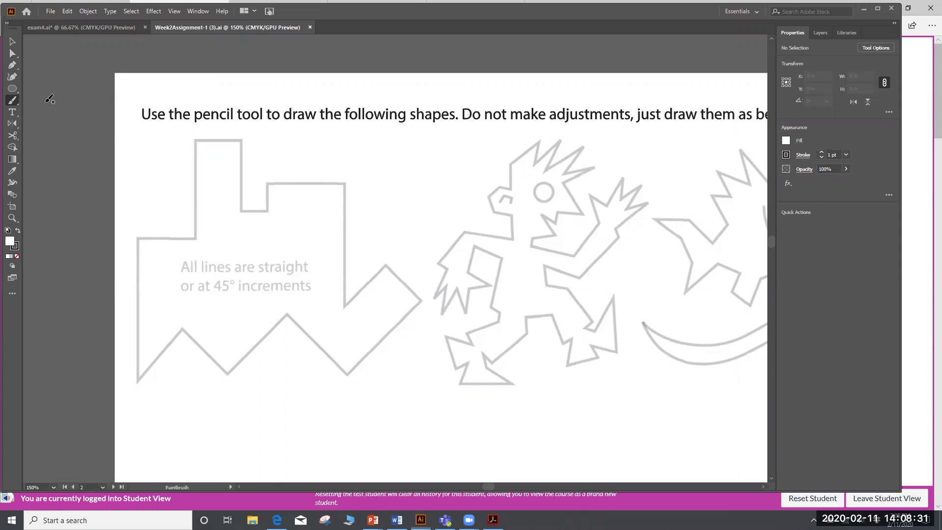
left_click(10, 104)
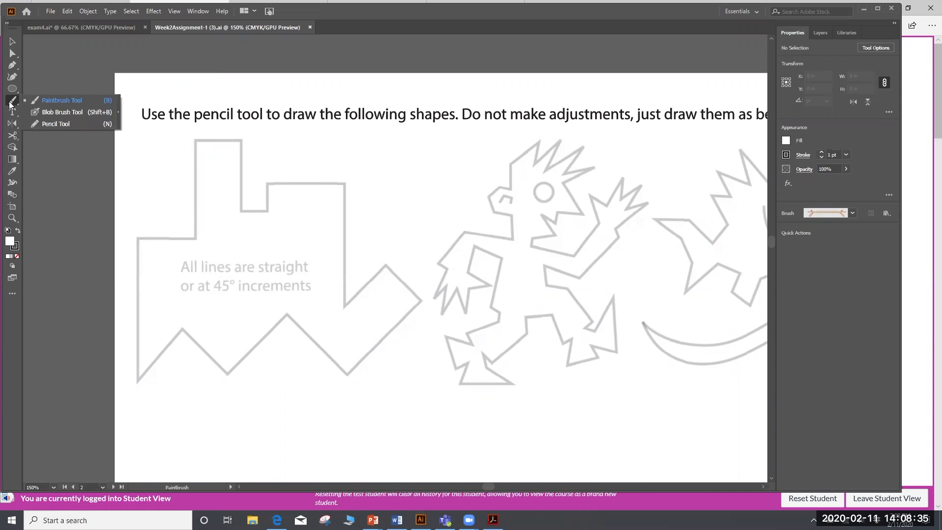
left_click(74, 124)
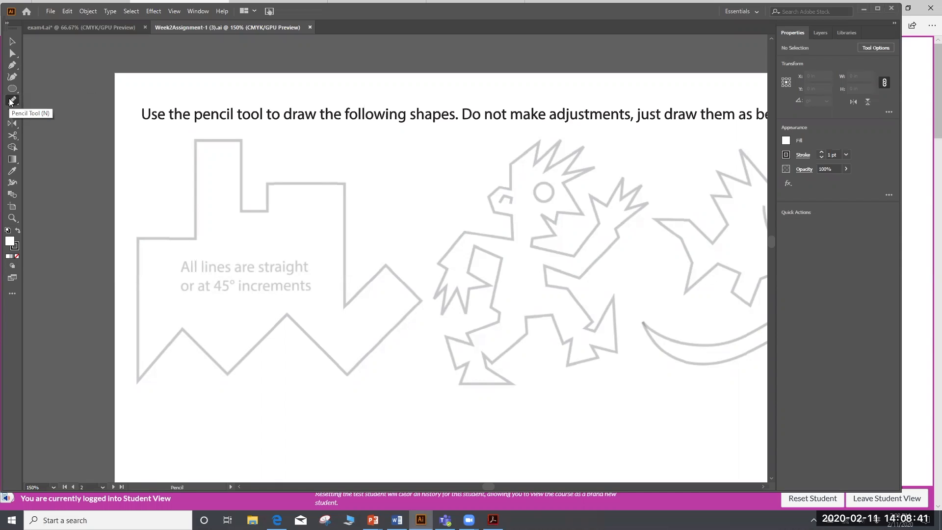
left_click(12, 101)
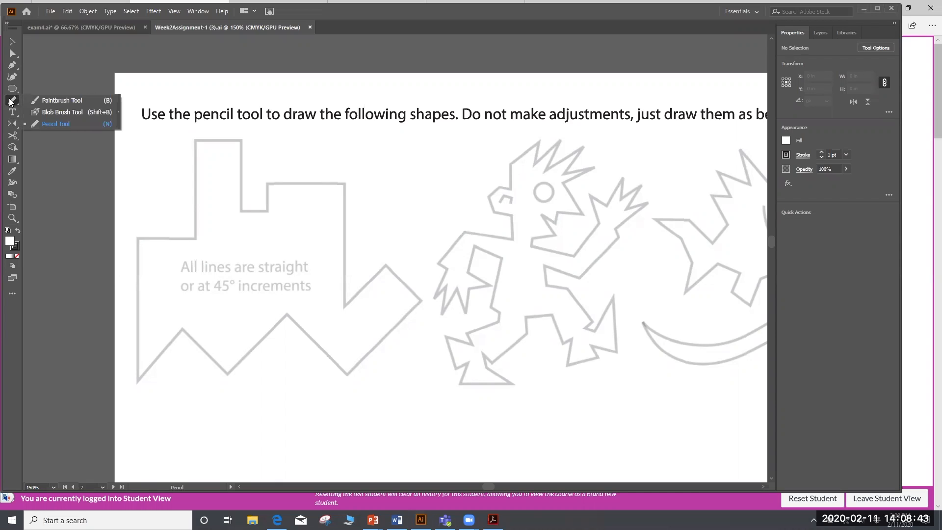
left_click(76, 120)
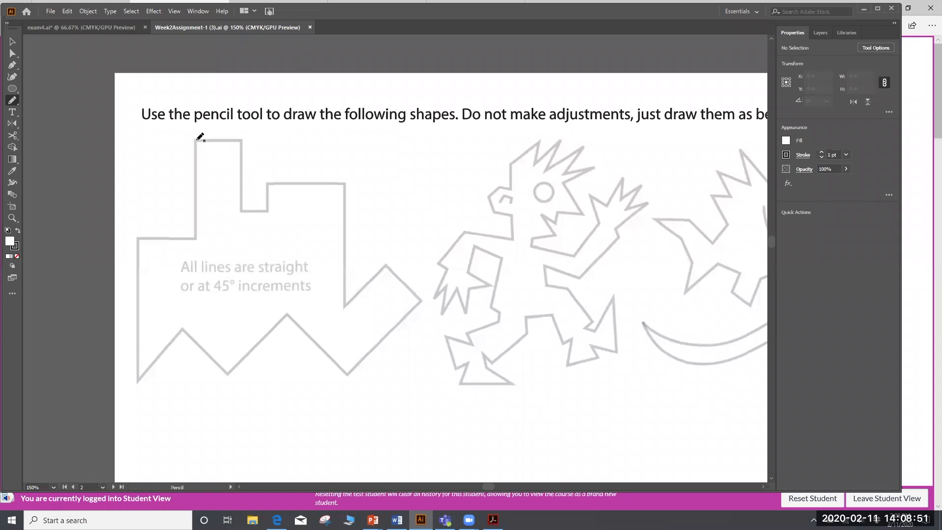
Try out the Pencil tool with two freehand scribbles near the template shapes, undoing each one
mouse_move(406, 138)
left_mouse_down()
mouse_move(436, 131)
mouse_move(424, 134)
mouse_move(451, 162)
mouse_move(452, 154)
mouse_move(447, 167)
mouse_move(471, 148)
mouse_move(510, 145)
mouse_move(494, 174)
mouse_move(531, 149)
left_mouse_up()
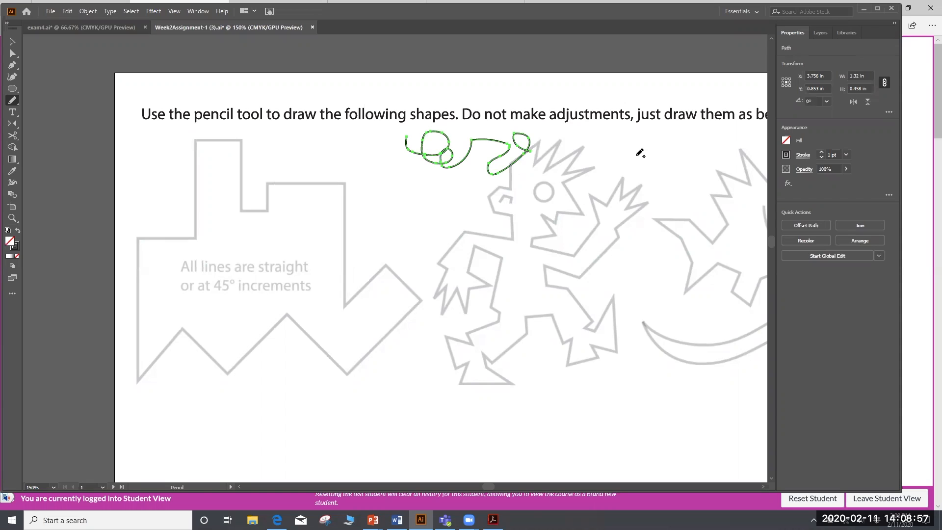
key("ctrl+z")
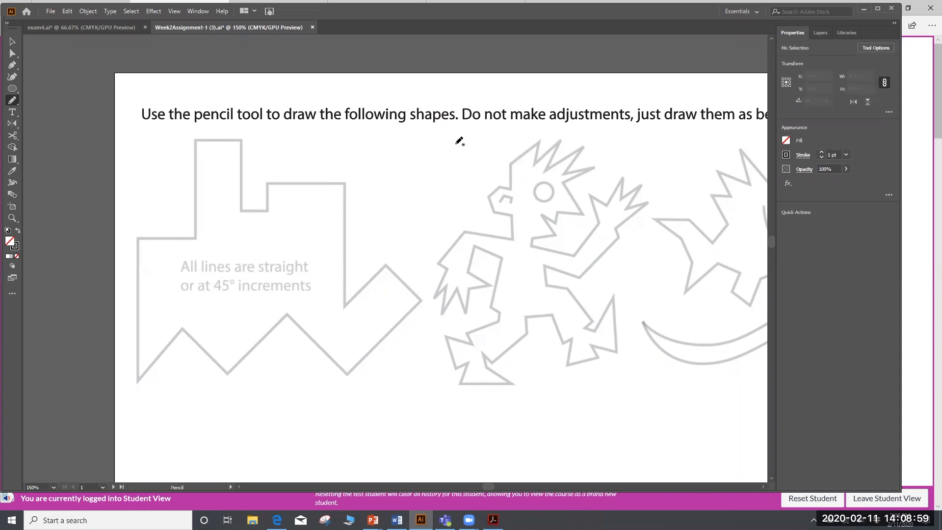
mouse_move(355, 162)
left_mouse_down()
mouse_move(381, 188)
mouse_move(440, 151)
mouse_move(449, 185)
left_mouse_up()
key("ctrl+z")
Trace the first row's straight-line building shape as a closed pencil outline, about 3.02 by 2.57 in
mouse_move(216, 139)
left_mouse_down()
mouse_move(241, 141)
mouse_move(240, 210)
mouse_move(267, 211)
mouse_move(266, 184)
mouse_move(345, 186)
mouse_move(345, 304)
mouse_move(384, 266)
mouse_move(419, 302)
mouse_move(353, 375)
mouse_move(292, 310)
mouse_move(226, 373)
mouse_move(181, 325)
mouse_move(139, 377)
mouse_move(141, 235)
left_mouse_up()
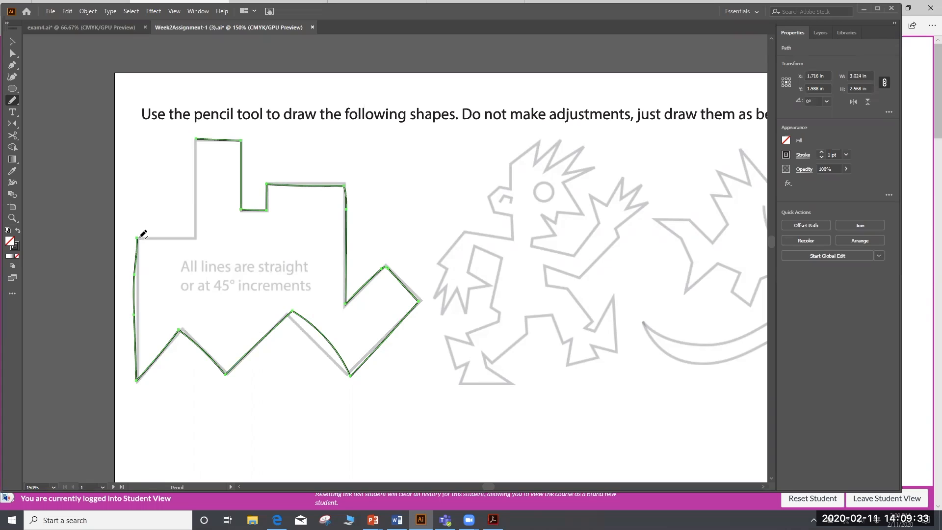
left_click_drag(178, 234, 194, 234)
left_click_drag(200, 187, 202, 137)
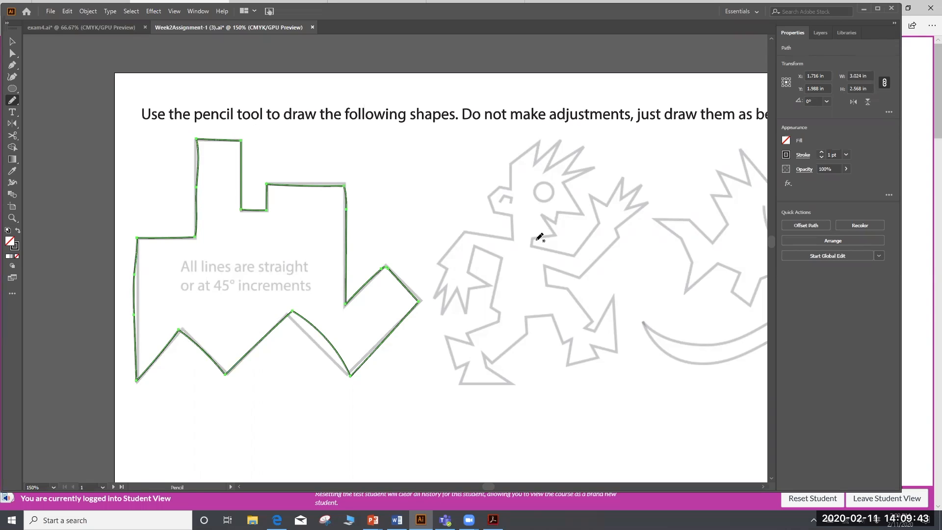
Trace the first row's spiky-haired figure with the pencil, about 2.21 by 2.59 in, including its ear line and eye
mouse_move(514, 239)
left_mouse_down()
mouse_move(465, 231)
mouse_move(440, 264)
mouse_move(445, 311)
mouse_move(454, 291)
mouse_move(464, 311)
mouse_move(466, 292)
mouse_move(489, 284)
mouse_move(469, 272)
mouse_move(476, 248)
mouse_move(502, 258)
mouse_move(499, 319)
mouse_move(470, 332)
mouse_move(474, 345)
mouse_move(446, 334)
mouse_move(455, 366)
mouse_move(470, 361)
mouse_move(460, 387)
mouse_move(511, 384)
mouse_move(484, 355)
mouse_move(514, 343)
mouse_move(527, 318)
mouse_move(553, 316)
mouse_move(561, 341)
mouse_move(571, 339)
mouse_move(567, 364)
mouse_move(599, 354)
mouse_move(596, 346)
mouse_move(615, 352)
mouse_move(613, 300)
mouse_move(594, 330)
mouse_move(572, 296)
mouse_move(546, 288)
mouse_move(544, 269)
mouse_move(572, 276)
mouse_move(609, 247)
mouse_move(649, 201)
mouse_move(630, 205)
mouse_move(639, 186)
mouse_move(622, 197)
mouse_move(620, 181)
mouse_move(613, 201)
mouse_move(592, 195)
mouse_move(599, 220)
mouse_move(570, 257)
mouse_move(534, 243)
mouse_move(555, 233)
mouse_move(543, 216)
mouse_move(557, 221)
mouse_move(564, 206)
mouse_move(580, 206)
mouse_move(567, 182)
mouse_move(594, 165)
mouse_move(573, 171)
mouse_move(581, 149)
mouse_move(539, 155)
mouse_move(541, 143)
mouse_move(515, 158)
mouse_move(511, 189)
mouse_move(491, 200)
mouse_move(515, 235)
left_mouse_up()
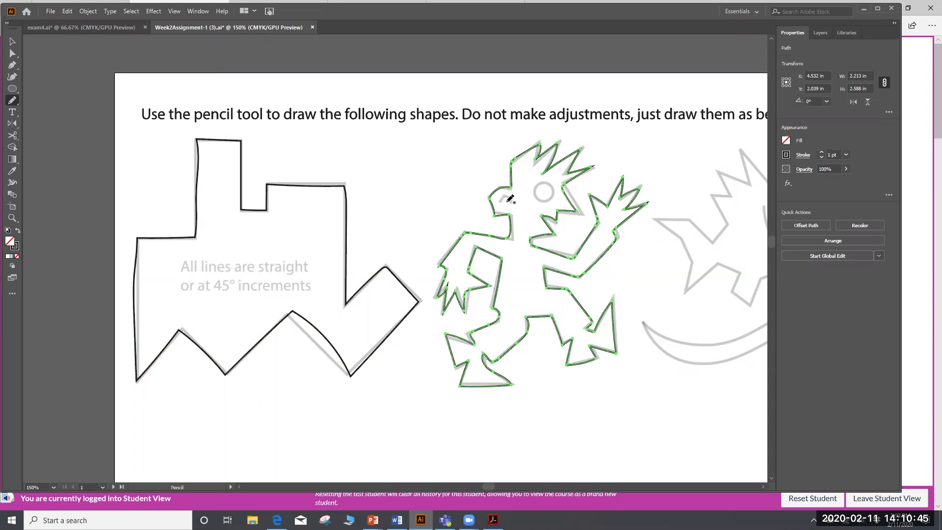
left_click_drag(513, 201, 500, 201)
mouse_move(546, 181)
left_mouse_down()
mouse_move(538, 183)
mouse_move(547, 198)
mouse_move(554, 183)
mouse_move(544, 182)
left_mouse_up()
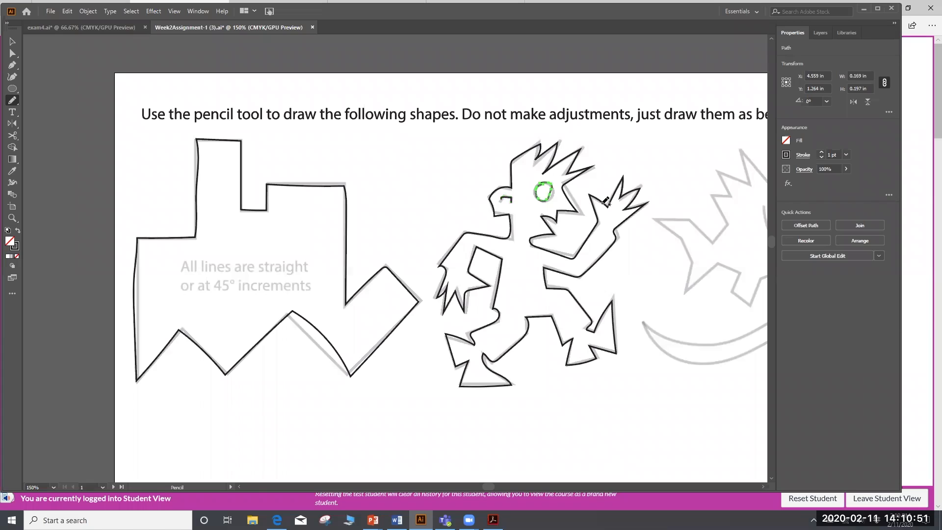
Trace the first row's fish with its eye and gill line, and the wavy ribbon beneath it, about 2.45 by 0.52 in, in pencil
left_click_drag(490, 490, 497, 489)
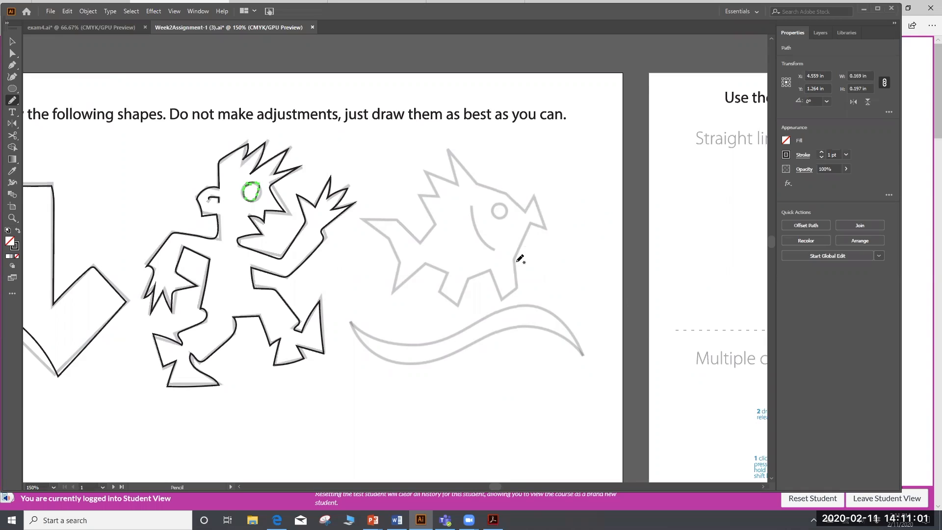
mouse_move(533, 224)
left_mouse_down()
mouse_move(545, 228)
mouse_move(529, 207)
left_mouse_up()
left_click_drag(363, 219, 359, 218)
mouse_move(440, 291)
left_mouse_down()
mouse_move(456, 302)
mouse_move(469, 280)
mouse_move(490, 272)
mouse_move(505, 298)
mouse_move(518, 288)
mouse_move(517, 256)
left_mouse_up()
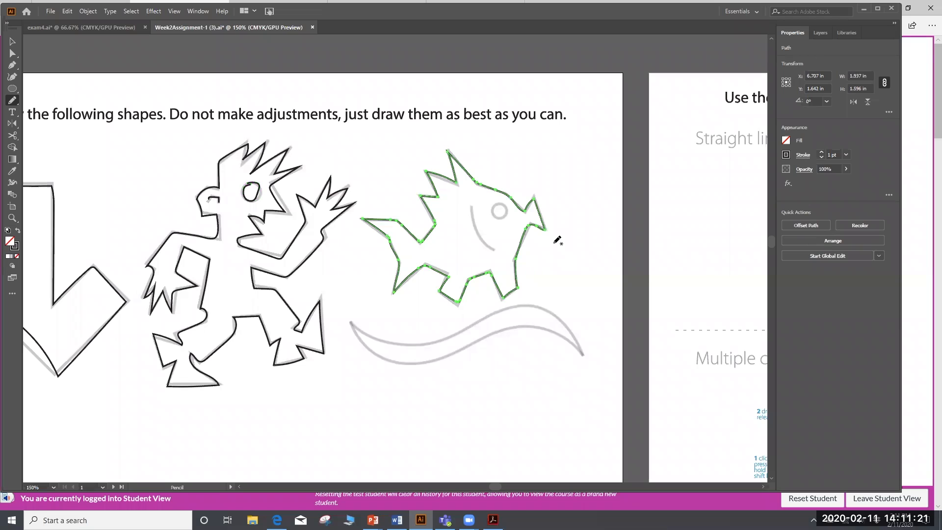
mouse_move(497, 207)
left_mouse_down()
mouse_move(477, 232)
mouse_move(493, 249)
left_mouse_up()
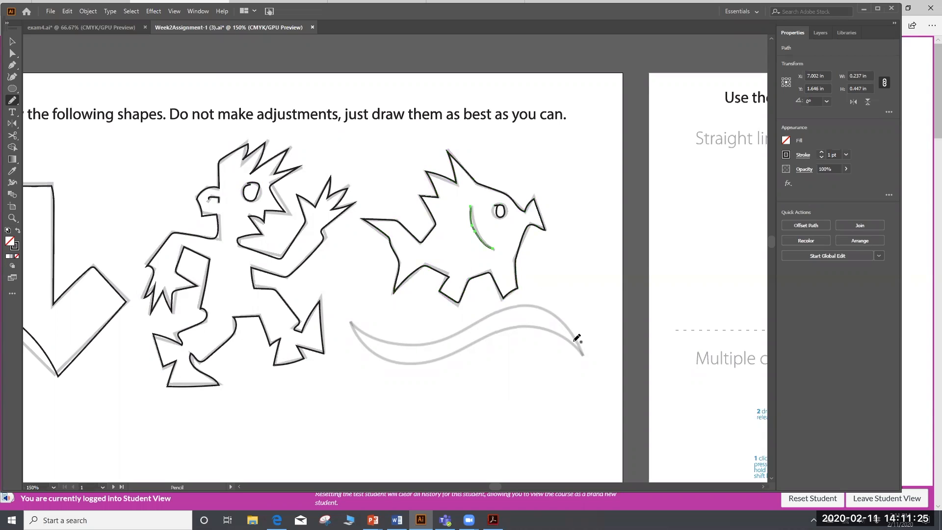
mouse_move(566, 318)
left_mouse_down()
mouse_move(511, 313)
mouse_move(440, 337)
left_mouse_up()
mouse_move(352, 327)
left_mouse_down()
mouse_move(411, 354)
mouse_move(511, 324)
mouse_move(574, 335)
mouse_move(584, 352)
left_mouse_up()
Start a Pen tool path on the second row's straight-line building, tracing the tower top, the notch and the flat roof
scroll(594, 351, "down", 5)
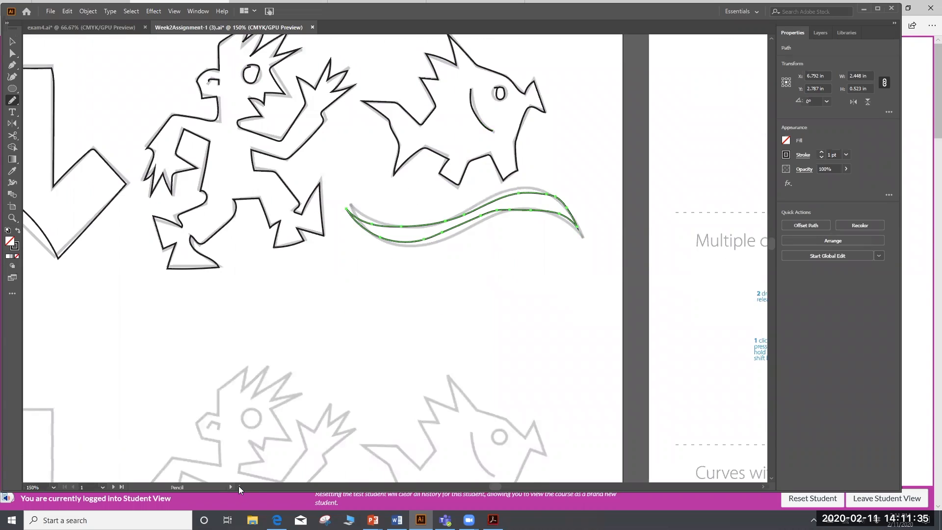
scroll(239, 486, "left", 10)
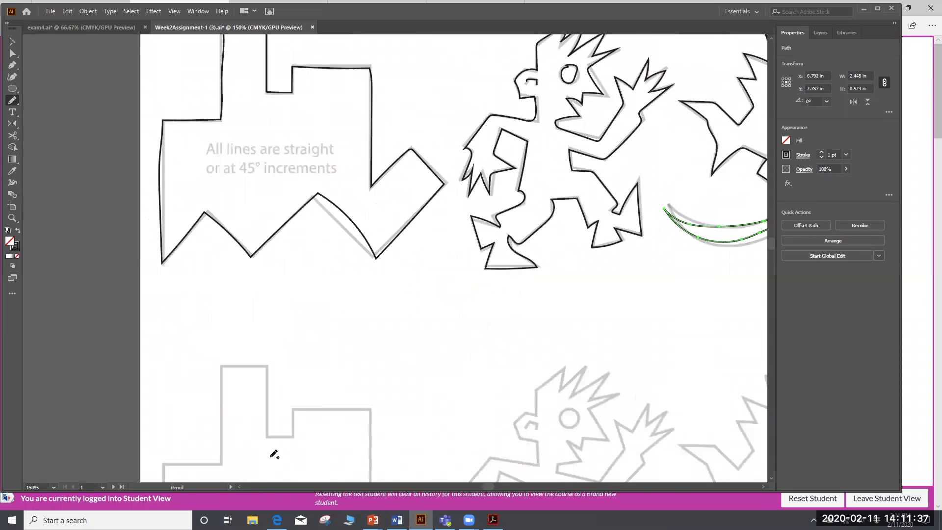
left_click(929, 112)
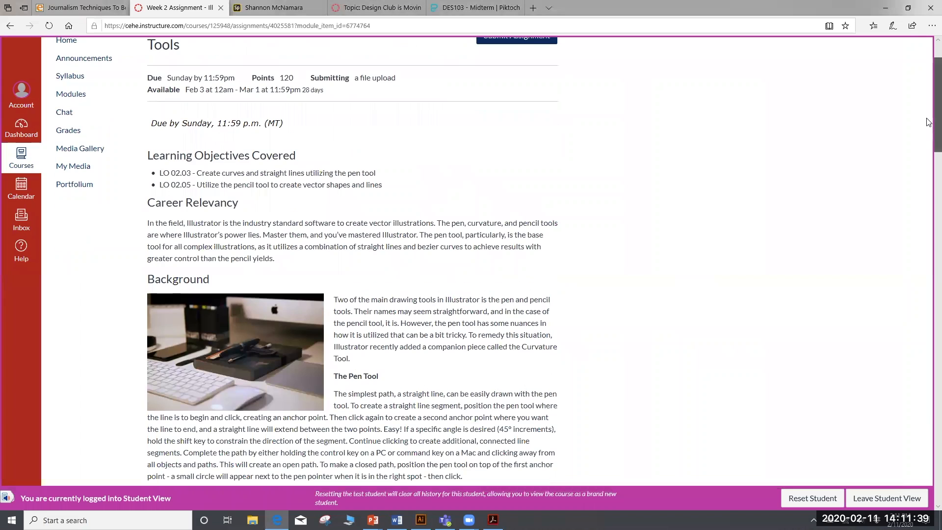
key("alt+Tab")
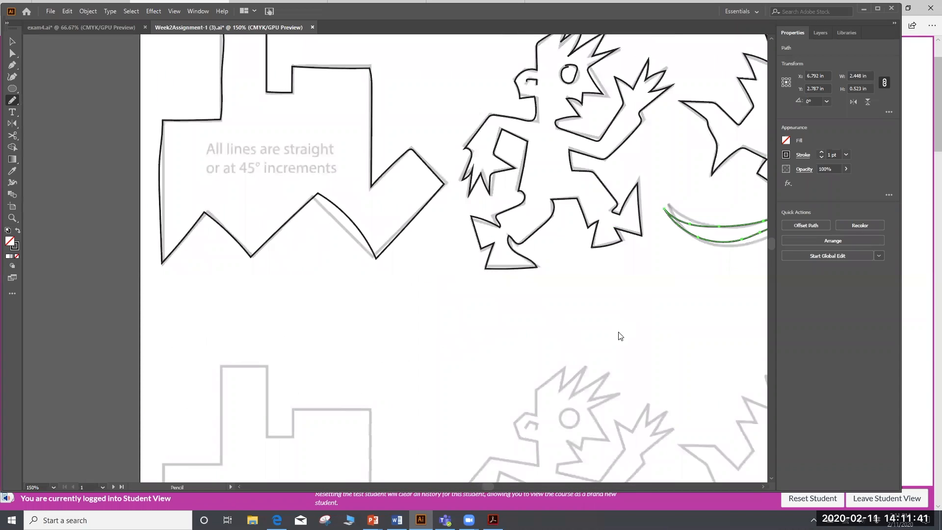
scroll(338, 375, "down", 5)
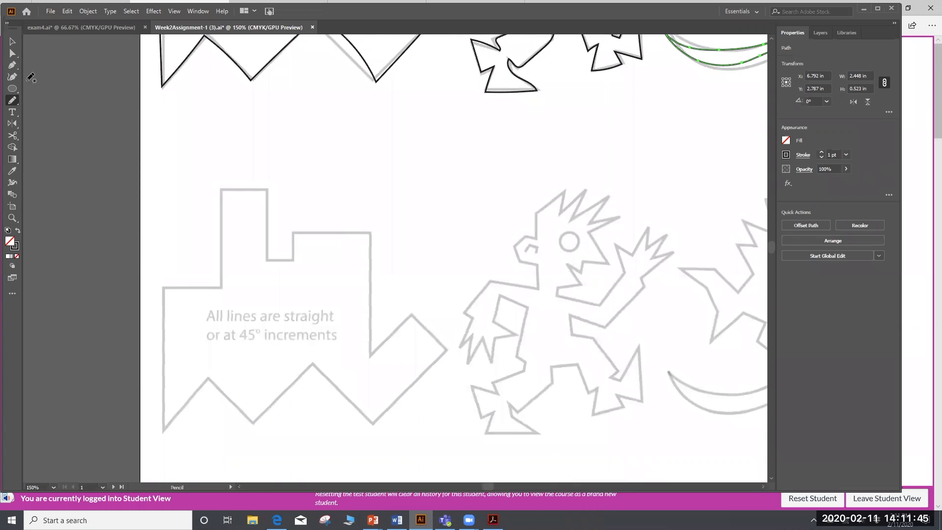
left_click(14, 65)
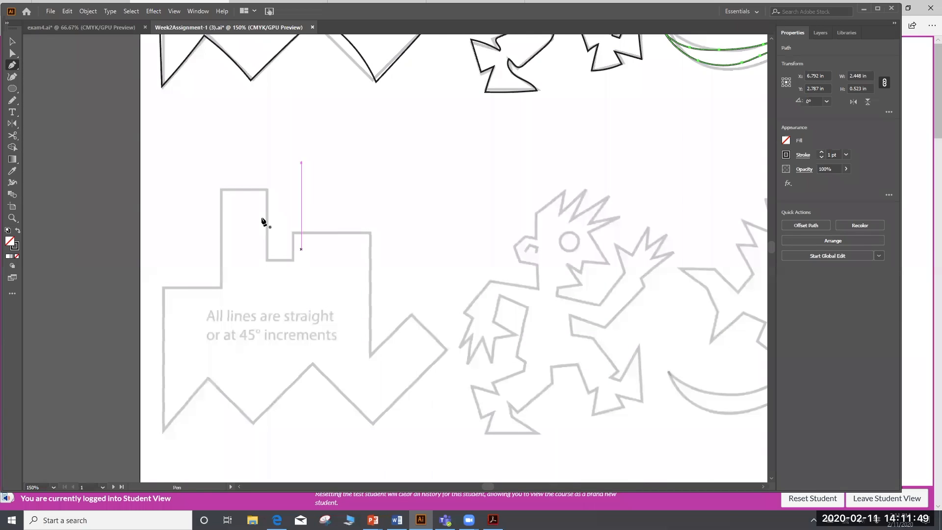
left_click(223, 190)
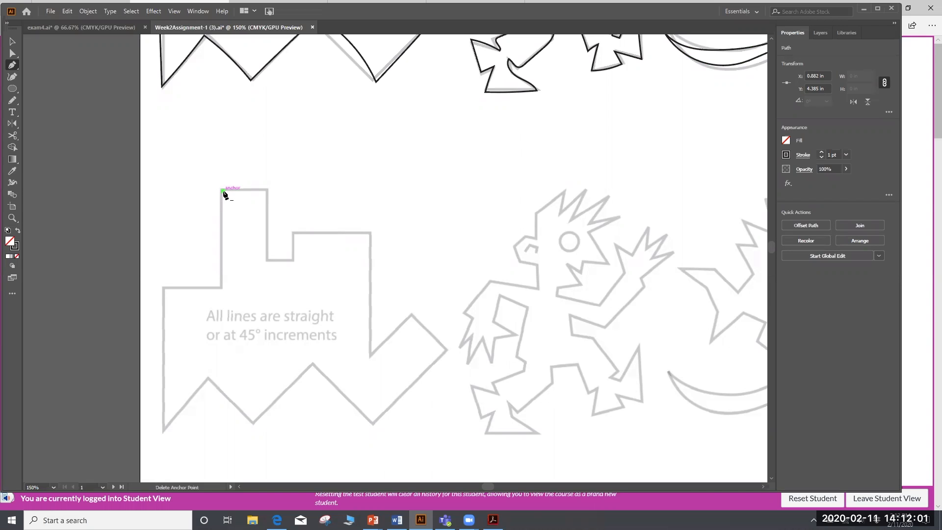
left_click(266, 191)
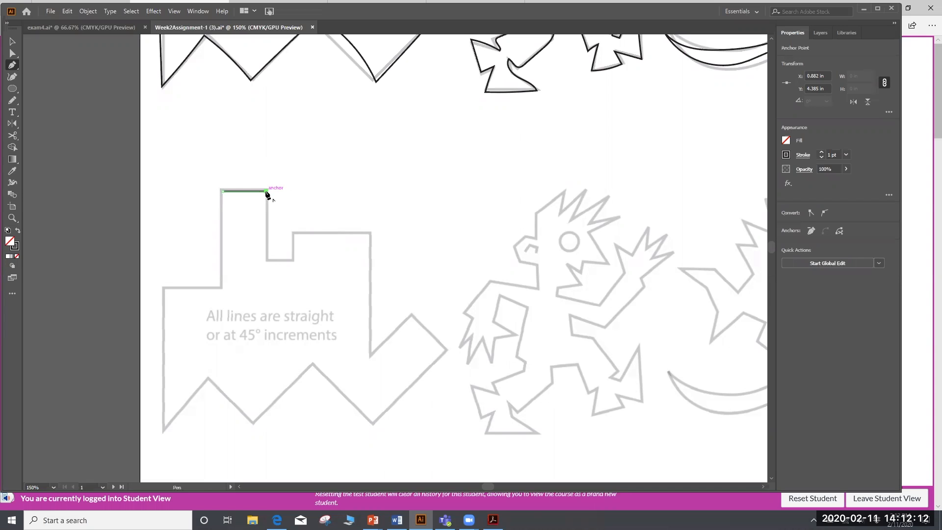
left_click(268, 261)
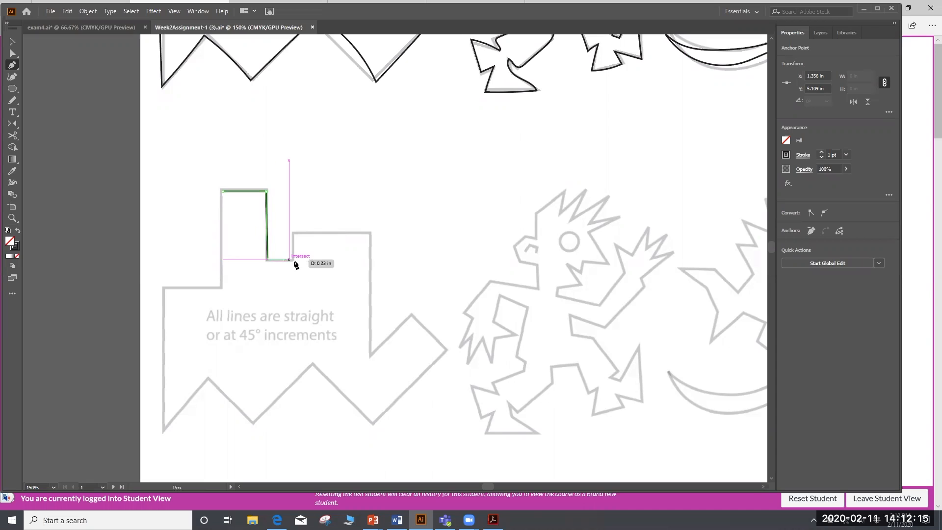
left_click(293, 261)
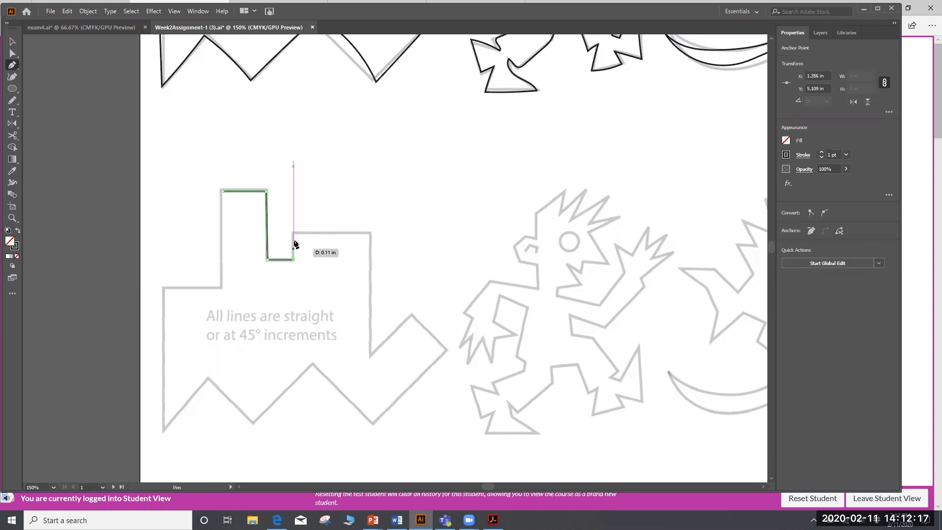
left_click(294, 232)
left_click(371, 233)
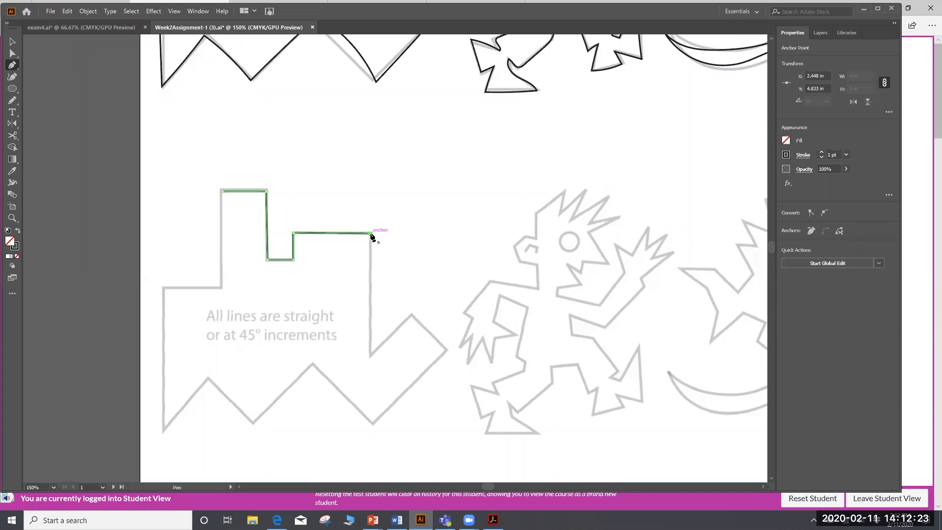
Continue the building's pen path down its right wall and around the slanted arm to the lower-right point
left_click(370, 356)
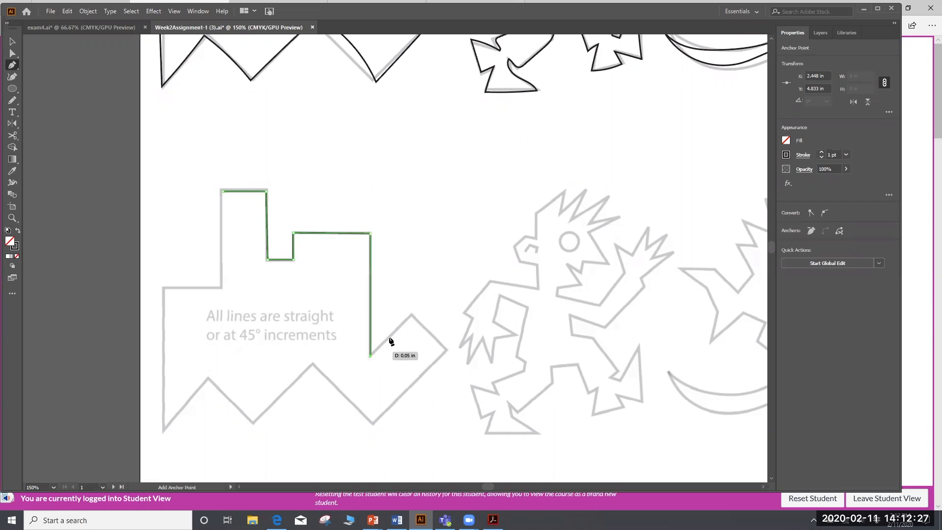
left_click(412, 315)
left_click(446, 349)
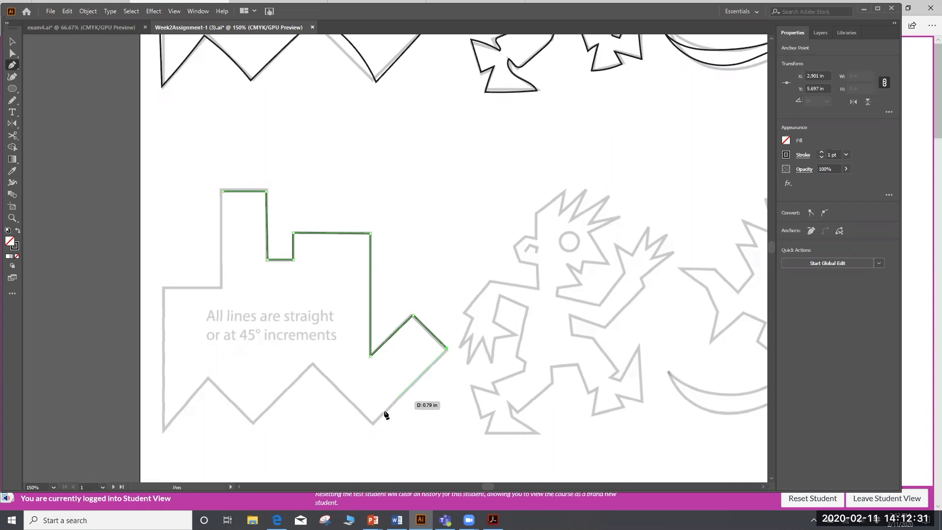
left_click(373, 423)
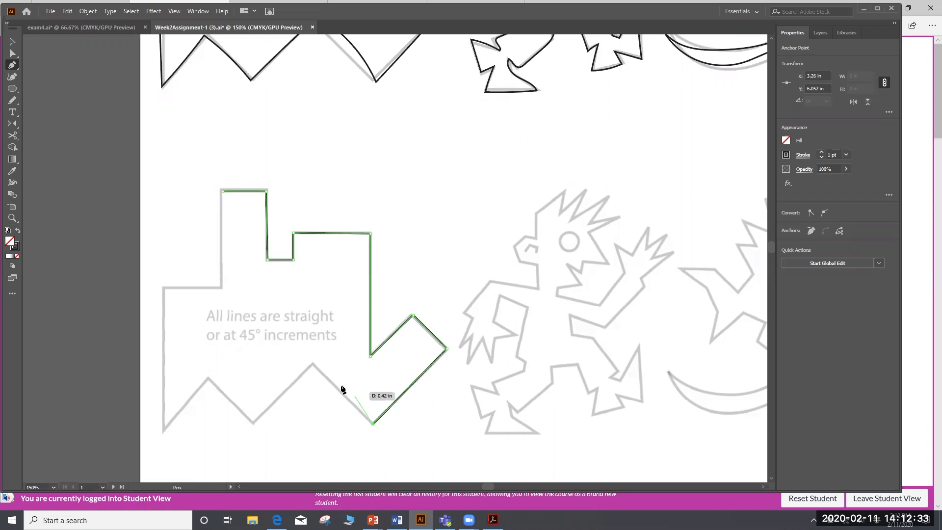
Trace the building's zigzag base, left wall and ledge with straight pen segments, closing the path at its first anchor
left_click(315, 365)
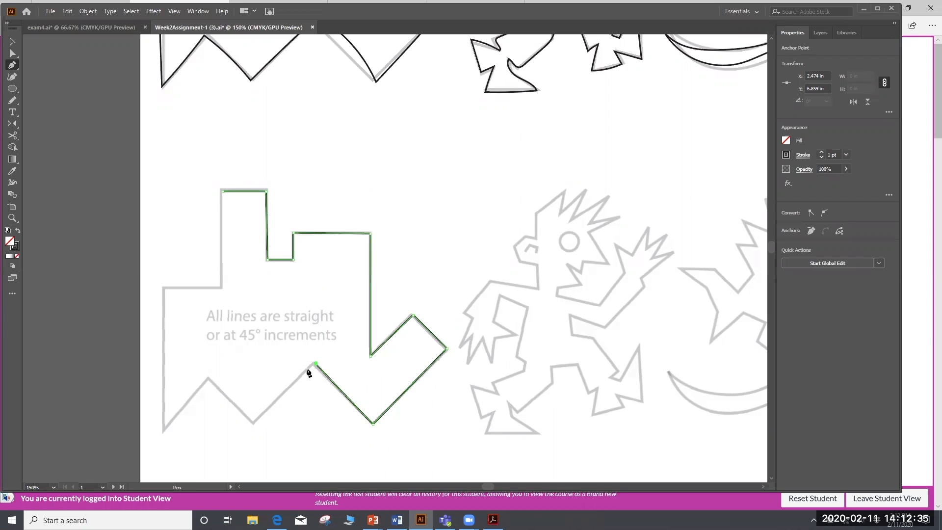
left_click(255, 423)
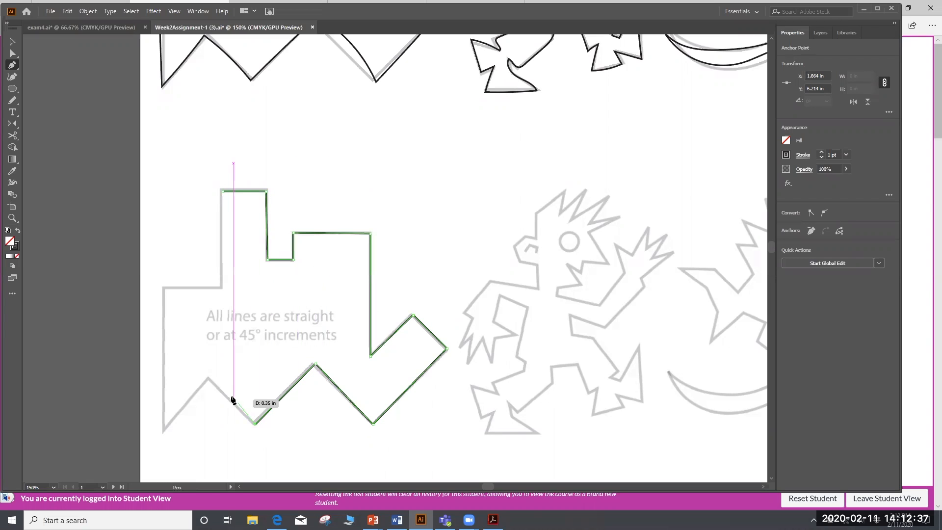
left_click(208, 378)
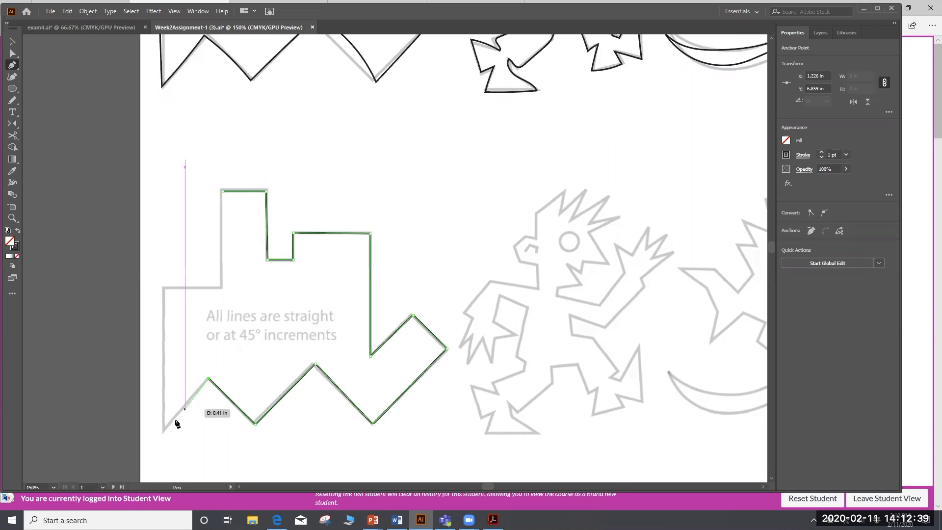
left_click(163, 431)
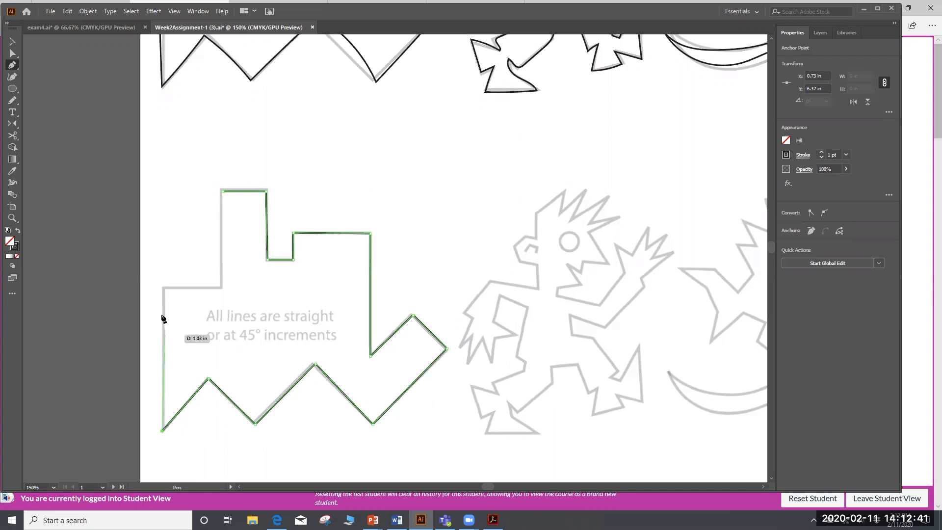
left_click(164, 289)
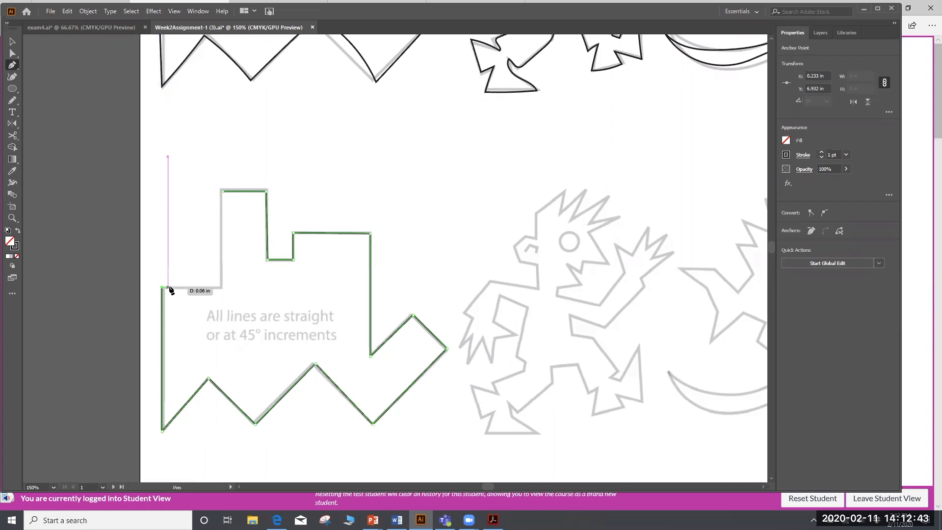
left_click(220, 288)
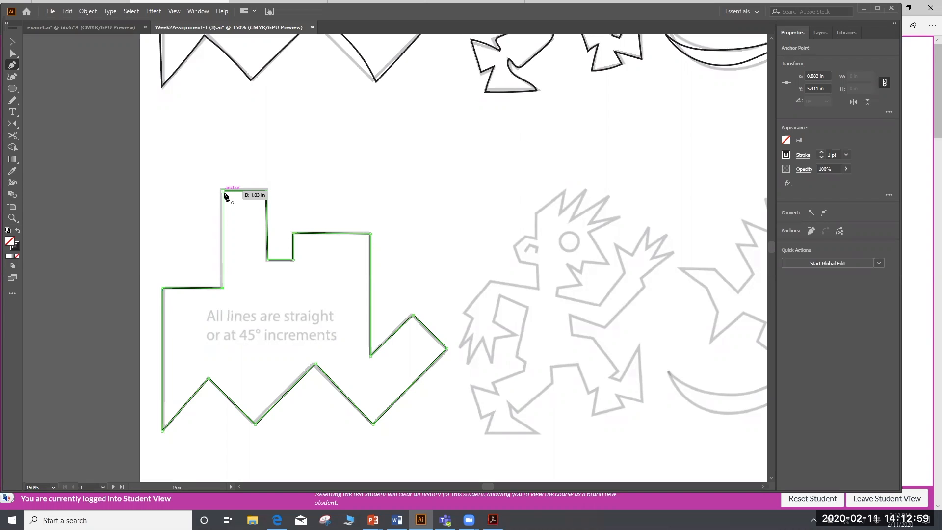
left_click(225, 193)
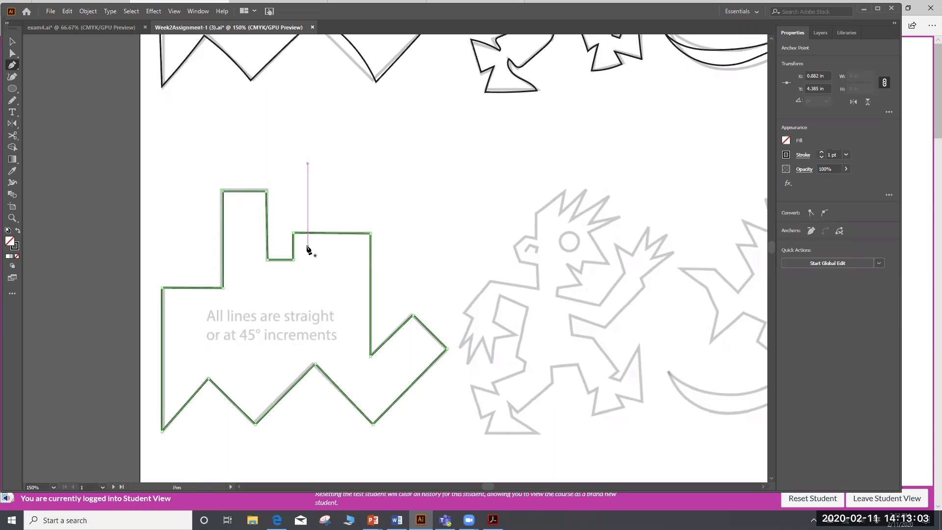
Start a new pen path on the second row's spiky-haired figure, tracing the lowered hand and its pointed fingers
left_click(463, 312)
left_click(473, 320)
left_click(463, 346)
left_click(471, 339)
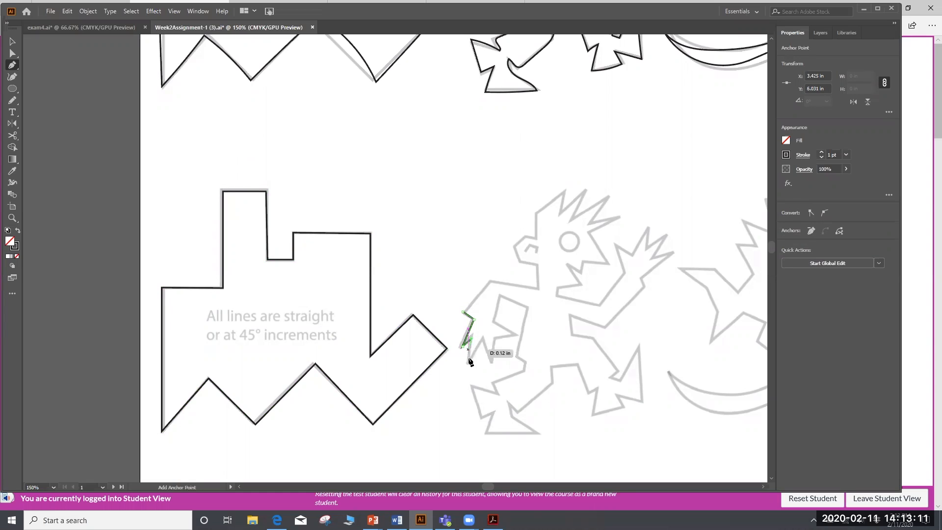
left_click(467, 363)
left_click(483, 338)
left_click(491, 362)
left_click(495, 337)
left_click_drag(505, 340, 514, 338)
left_click(515, 338)
left_click(492, 322)
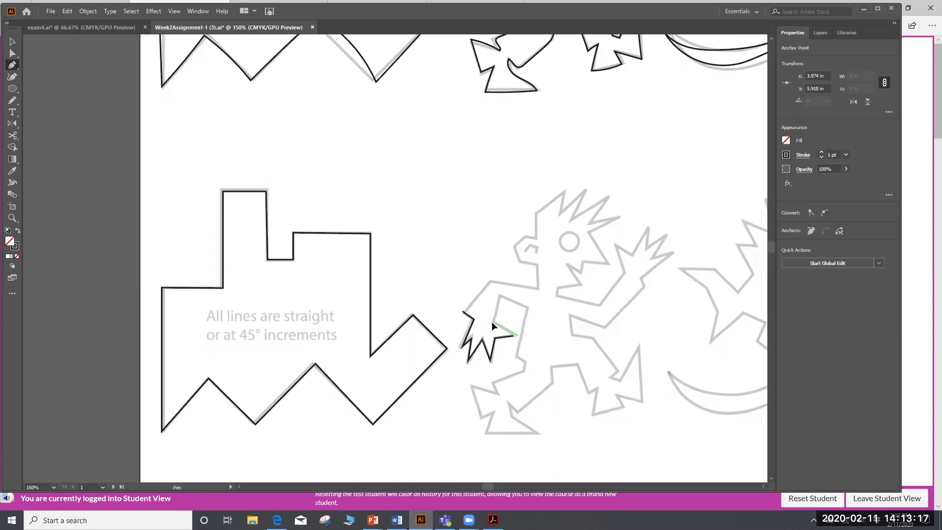
Continue the figure's pen path around the inner edge of the lowered arm and down the torso to the left ankle
left_click(500, 296)
left_click(527, 307)
left_click(517, 355)
left_click(525, 361)
left_click(525, 366)
left_click(492, 382)
Trace the figure's jagged left foot with straight pen segments, from the ankle around the toe to the heel
left_click(498, 394)
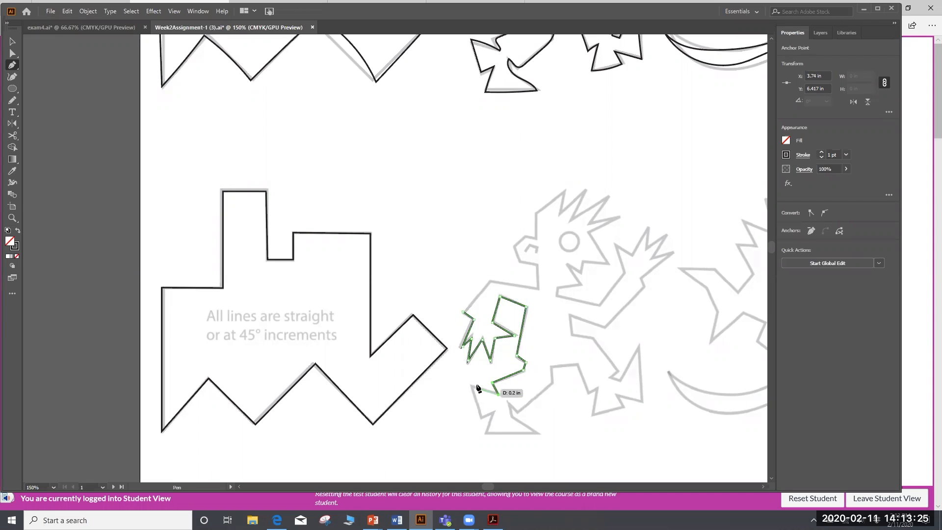
left_click(470, 386)
left_click(482, 417)
left_click(494, 410)
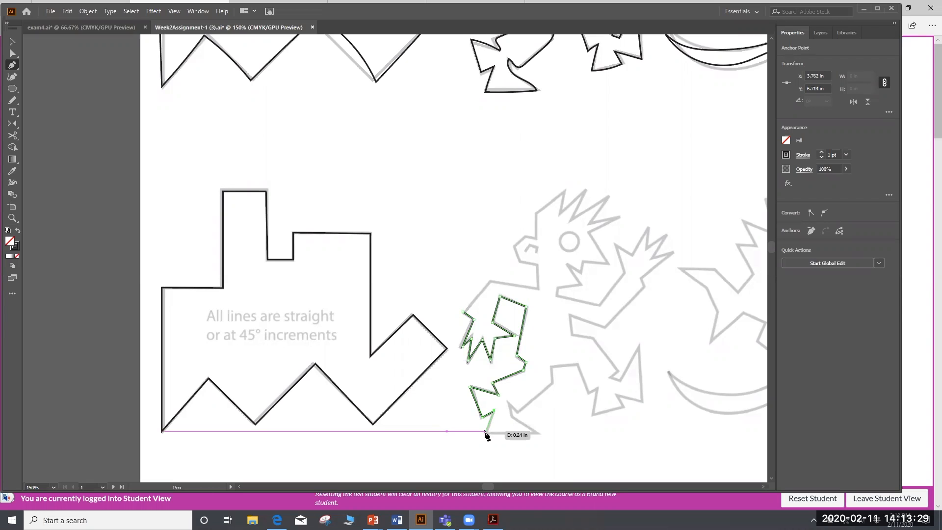
left_click(488, 434)
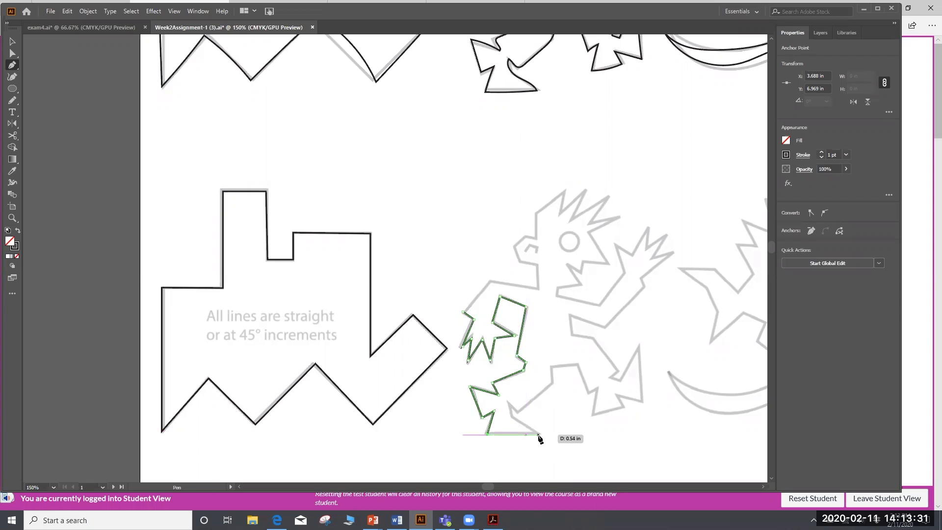
left_click(540, 435)
left_click(507, 402)
left_click(515, 413)
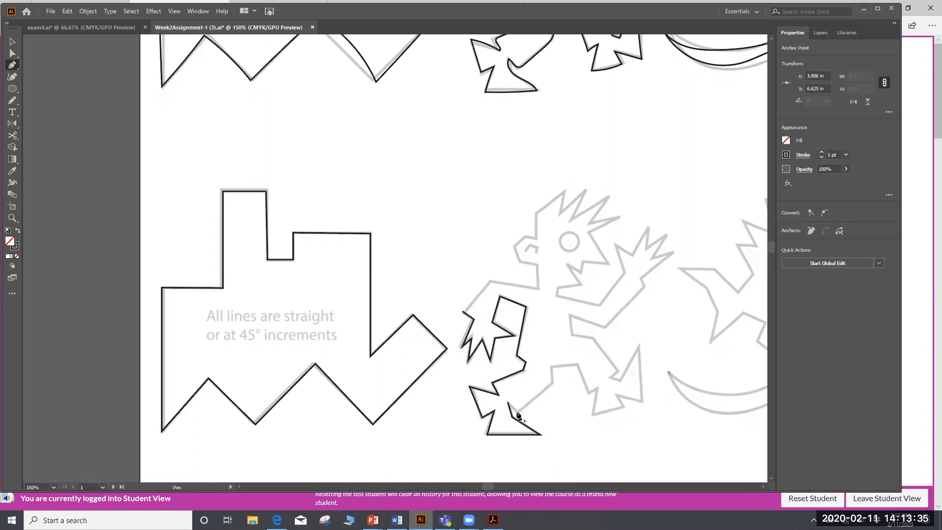
Continue the figure's pen path up the left leg, across the crotch and down the right leg into the foot
left_click(552, 383)
left_click(550, 365)
left_click(577, 365)
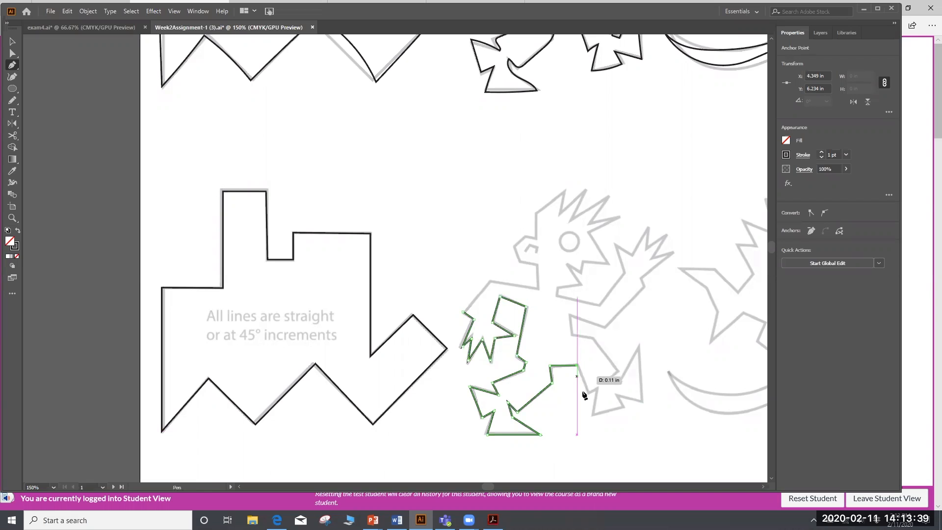
left_click(588, 393)
left_click(598, 387)
left_click(592, 415)
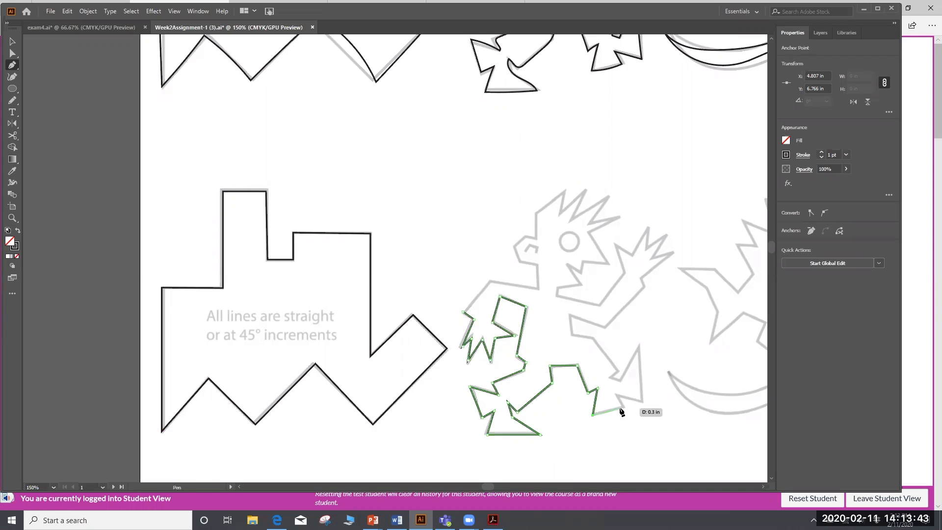
Trace the remaining points of the figure's right foot, including its tall upper spike, back to the ankle
left_click(623, 406)
left_click(615, 394)
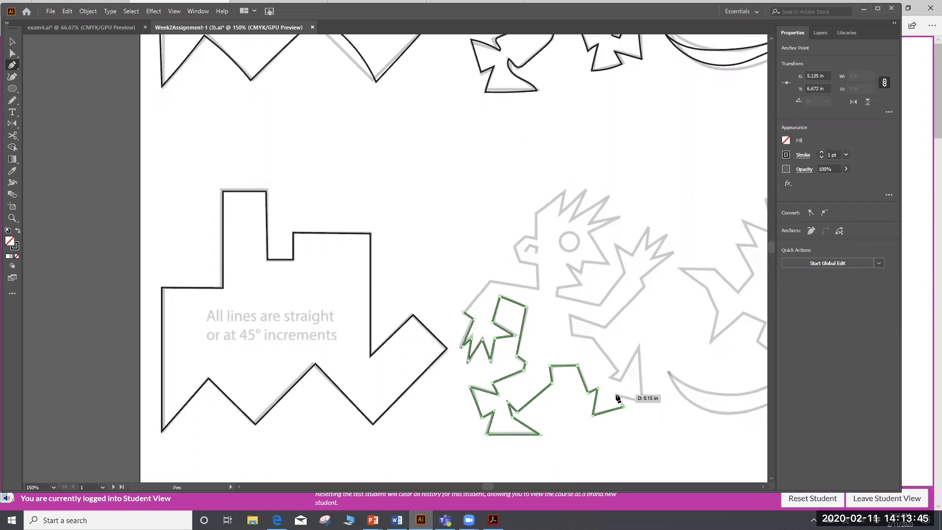
left_click(642, 401)
left_click(638, 346)
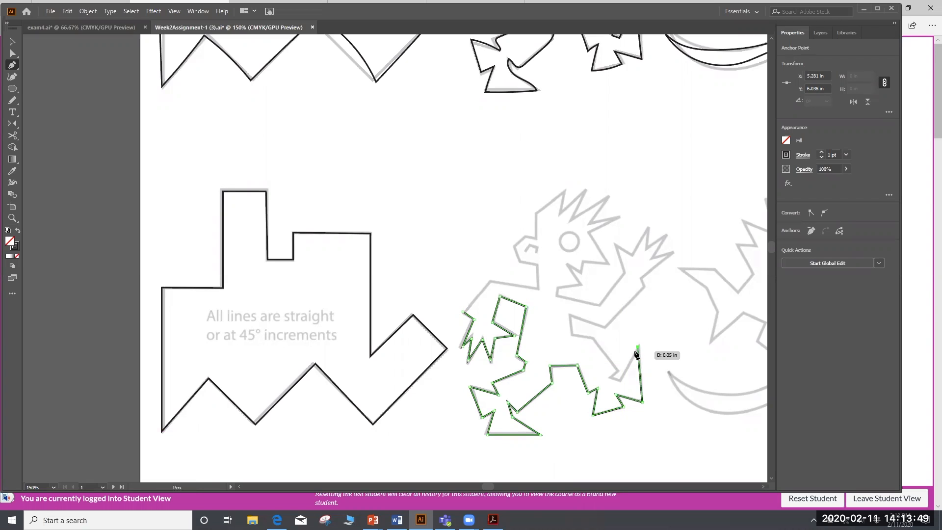
left_click(610, 375)
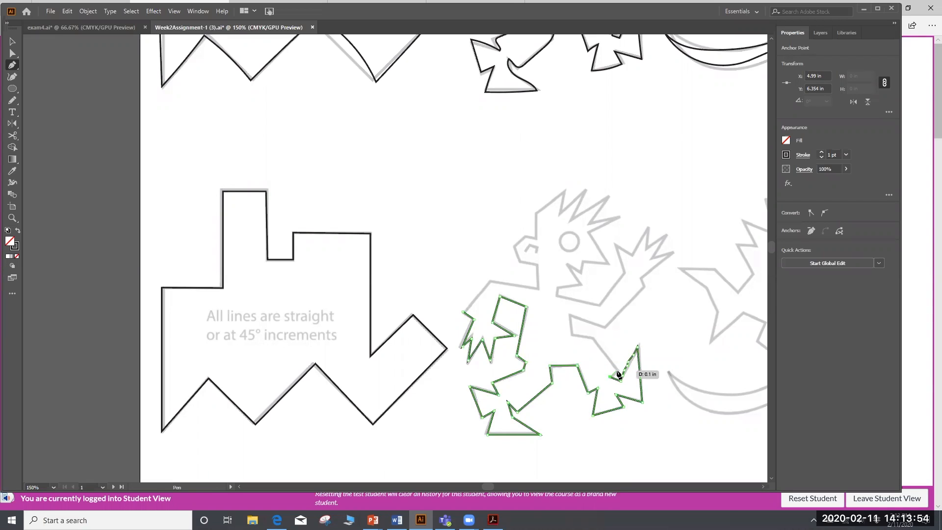
Continue the figure's pen path from the right foot up the thigh and torso, then along the raised arm's underside to the wrist
left_click(593, 339)
left_click(571, 333)
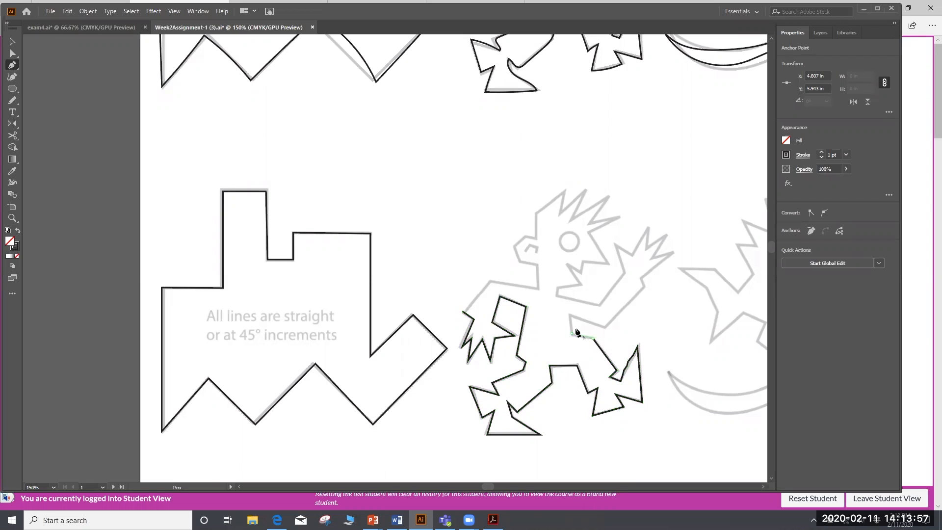
left_click(569, 315)
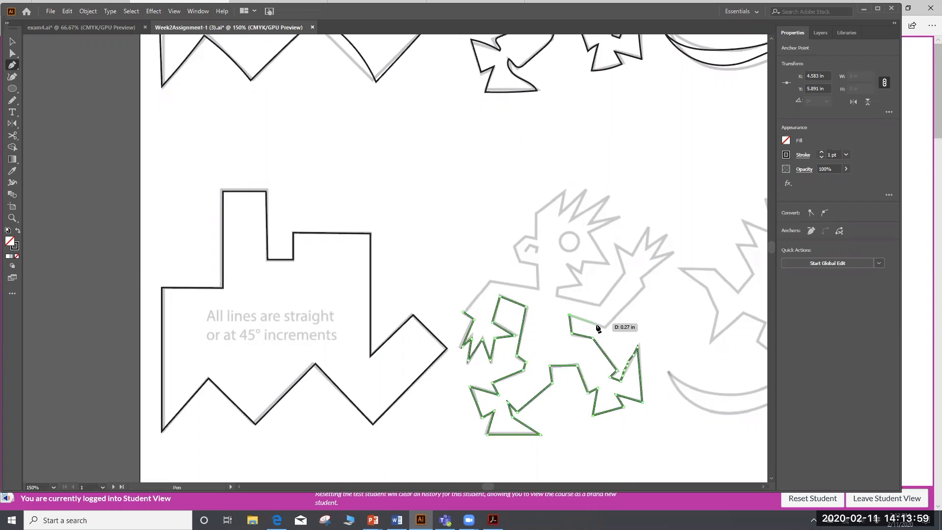
left_click(642, 286)
left_click(641, 278)
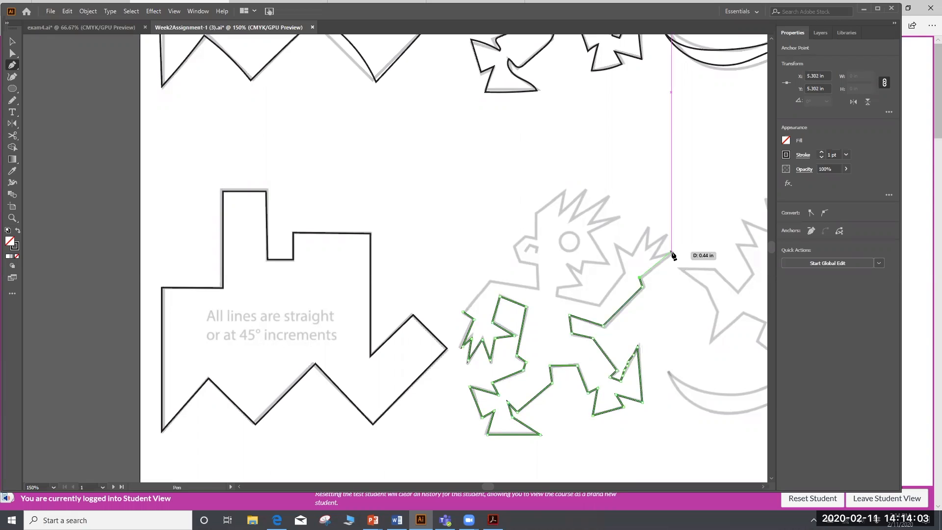
Trace the pointed fingers of the figure's raised hand with straight pen segments, ending at the inner wrist
left_click(672, 252)
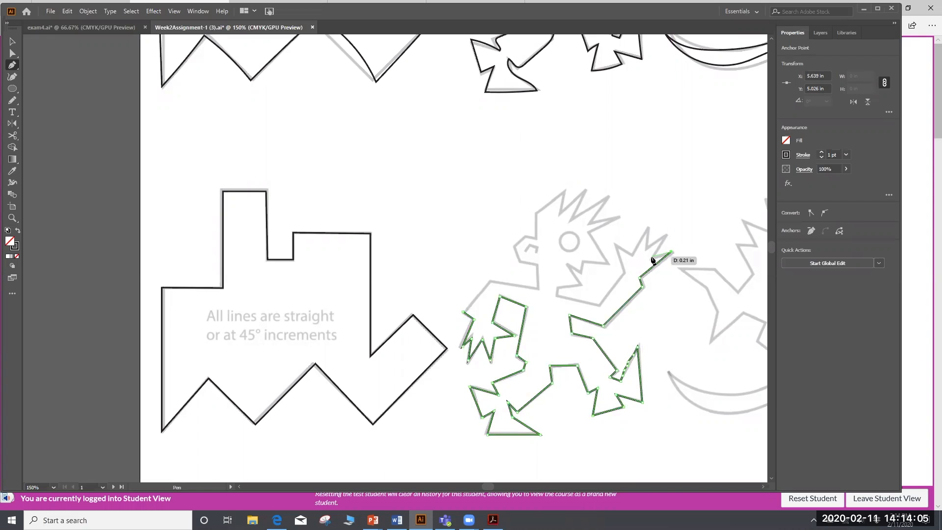
left_click(653, 246)
left_click(666, 237)
left_click(648, 227)
left_click(632, 255)
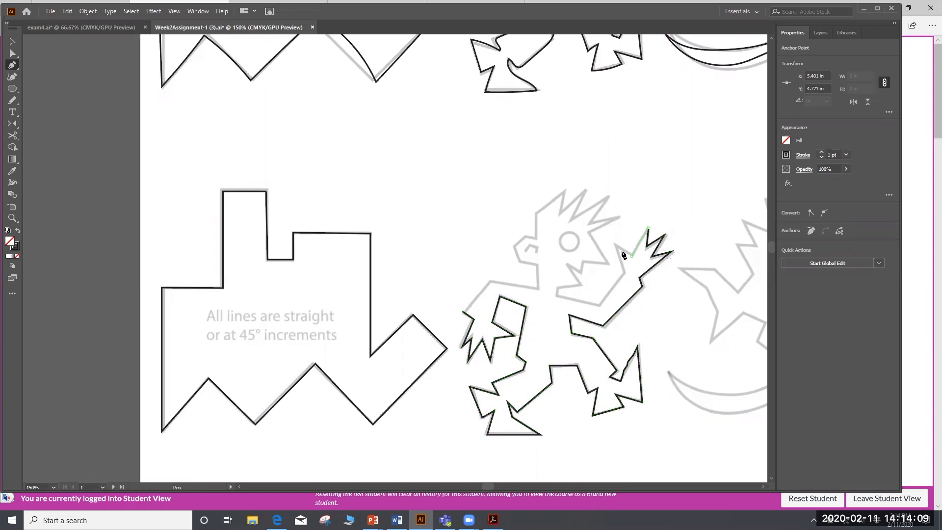
left_click(617, 245)
left_click(624, 271)
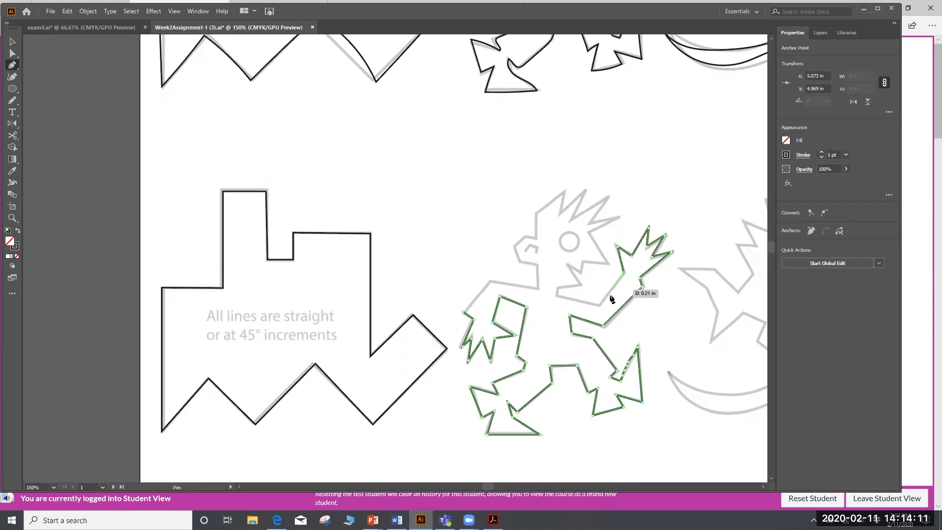
Continue the figure's pen path along the raised arm's upper edge to the chin, then around the jagged mouth to the nose tip
left_click(598, 305)
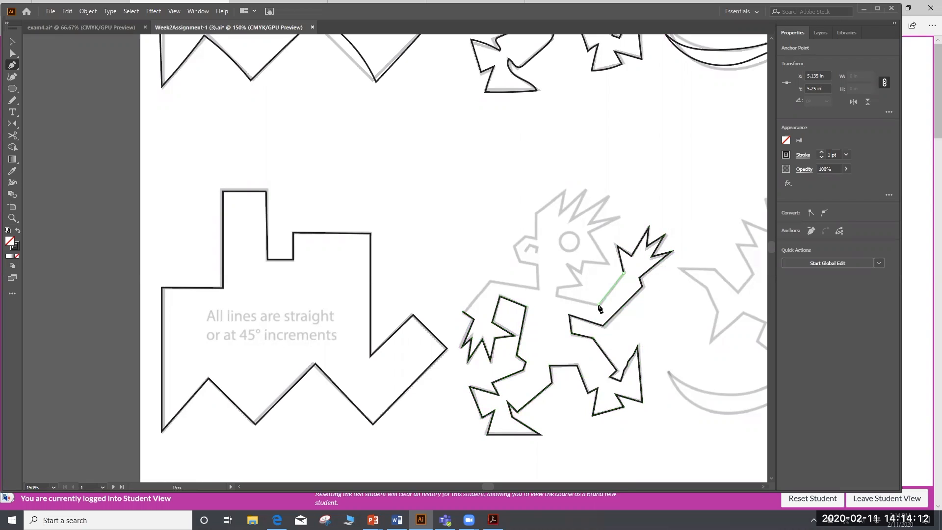
left_click(556, 293)
left_click(581, 285)
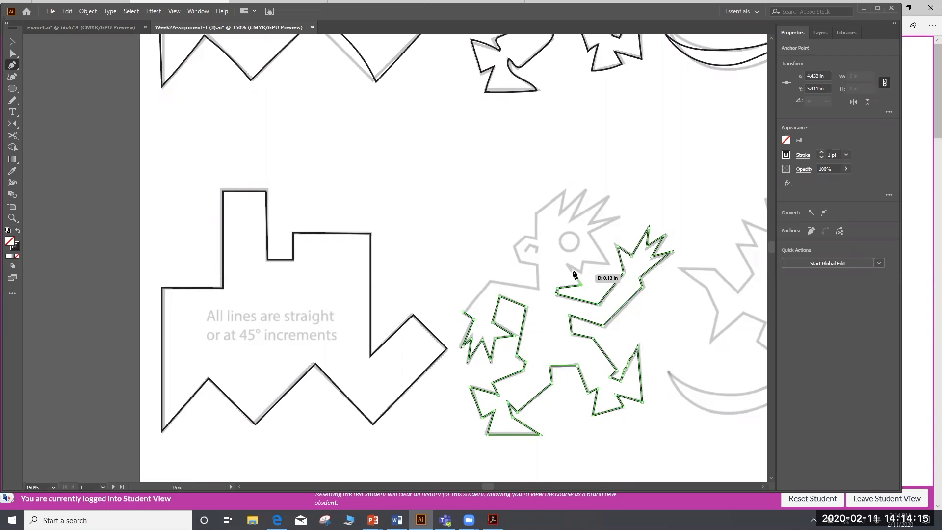
left_click(569, 264)
left_click(580, 273)
left_click(583, 261)
left_click(609, 264)
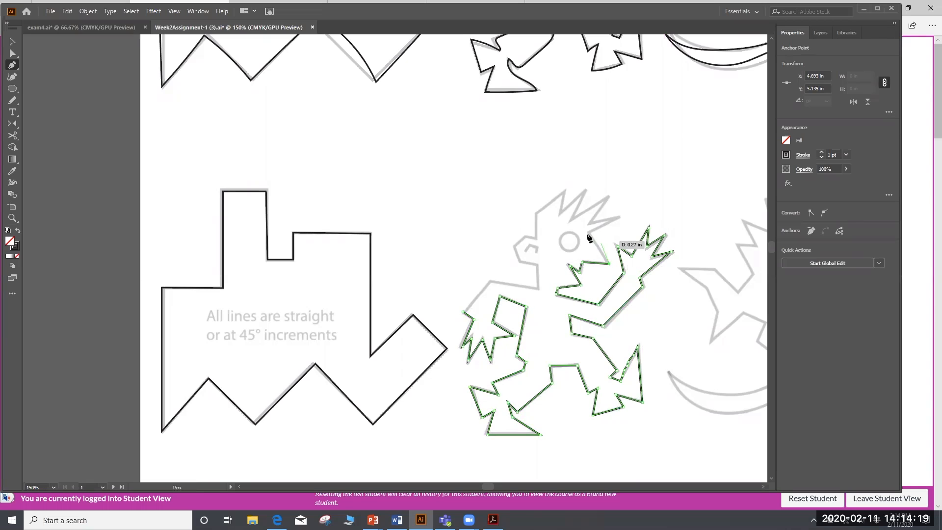
Trace the figure's forehead and spiky hair with straight pen segments, ending at the back of the head
left_click(588, 233)
left_click(621, 217)
left_click(609, 197)
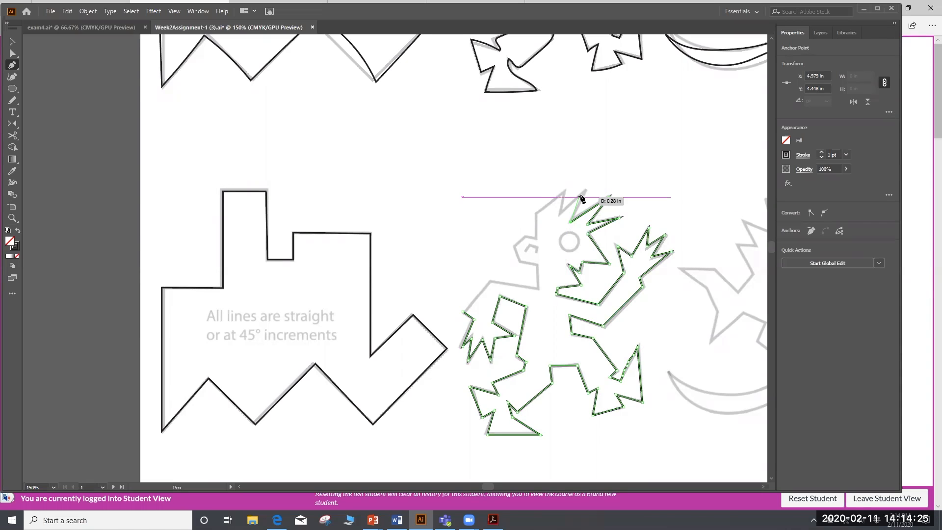
left_click(585, 190)
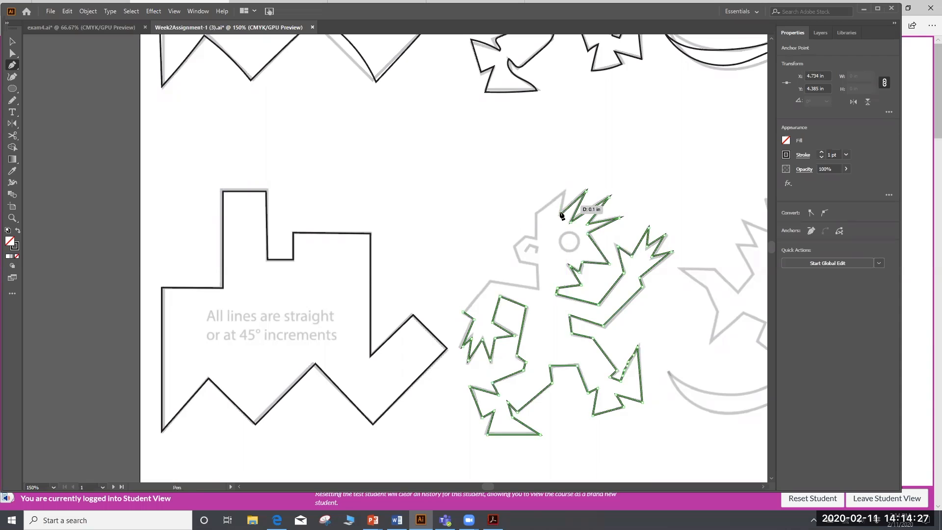
left_click(564, 191)
left_click(535, 213)
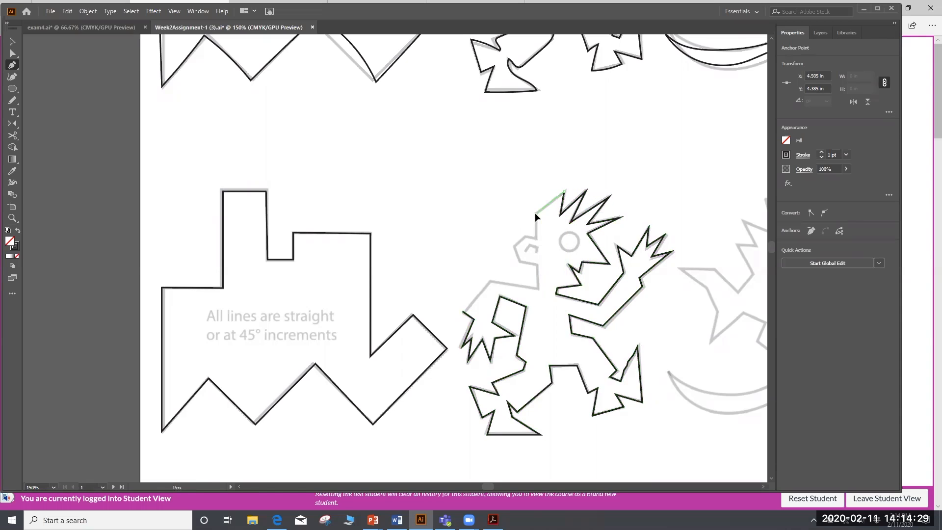
Trace the figure's outer ear, neck and shoulder, and close the body path at its starting point on the lowered hand
left_click(535, 239)
left_click(516, 245)
left_click(519, 261)
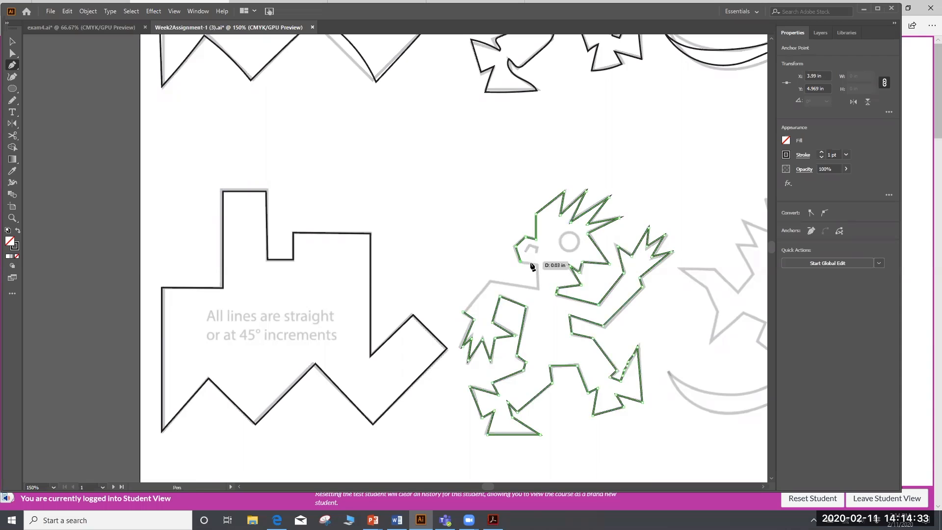
left_click(537, 265)
left_click(538, 288)
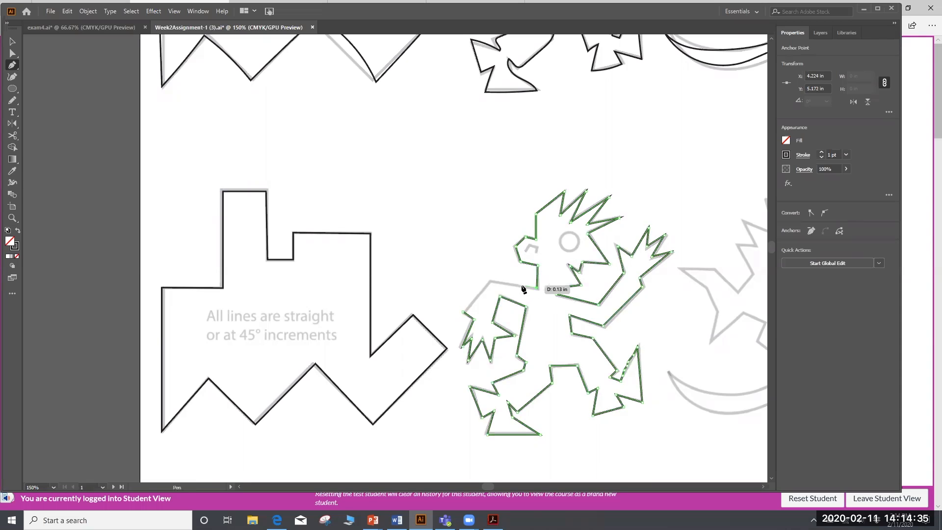
left_click(491, 281)
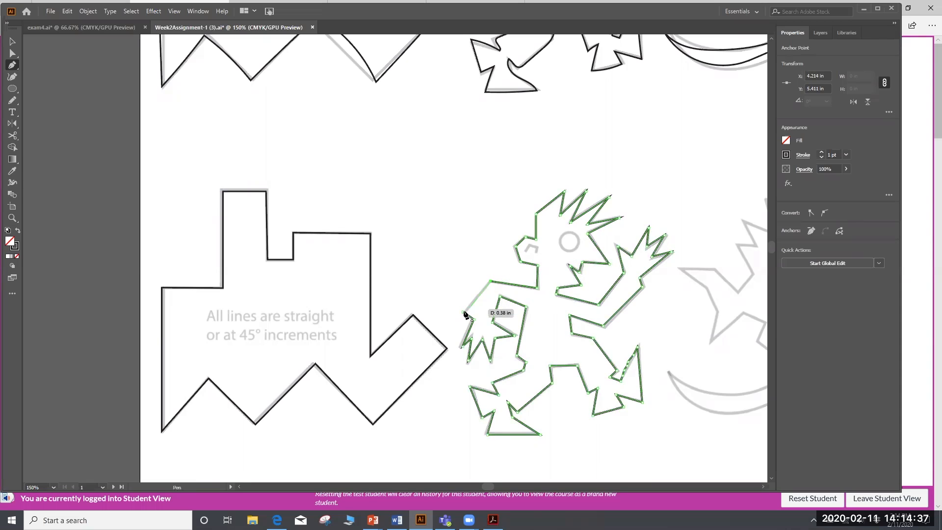
left_click(462, 310)
Draw the small angled line inside the figure's ear as a separate open pen path
left_click(529, 244)
left_click(539, 248)
key("ctrl+z")
left_click(526, 253)
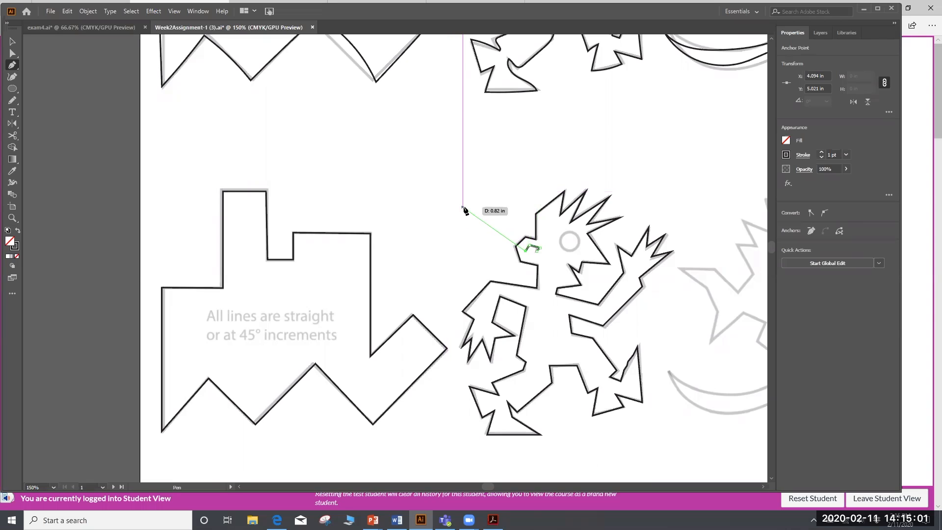
key("Escape")
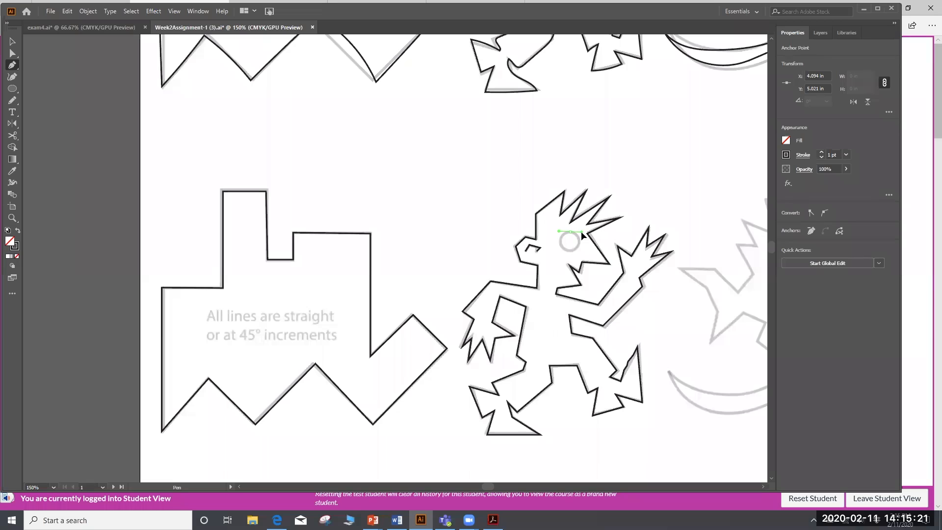
Trace the figure's round eye with curved pen segments, close the path and deselect it
left_click(580, 231)
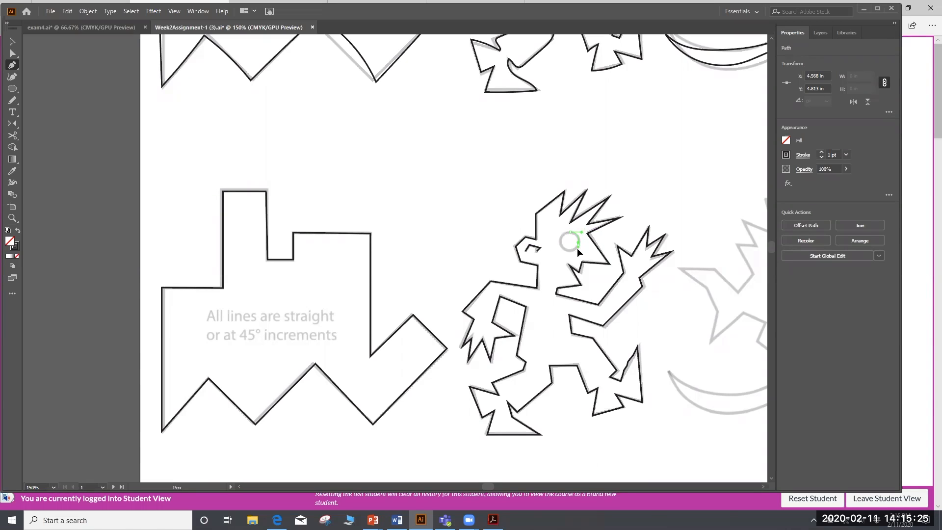
left_click(577, 249)
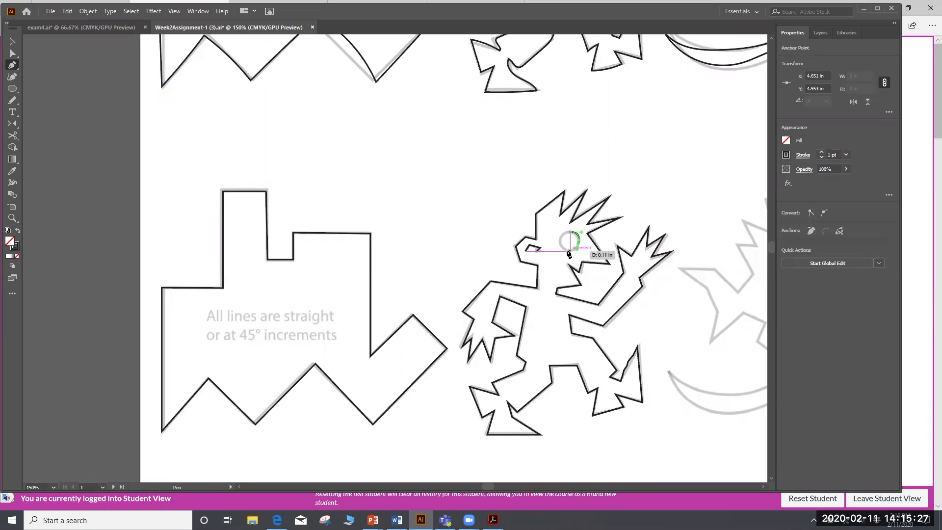
left_click(567, 252)
left_click(557, 247)
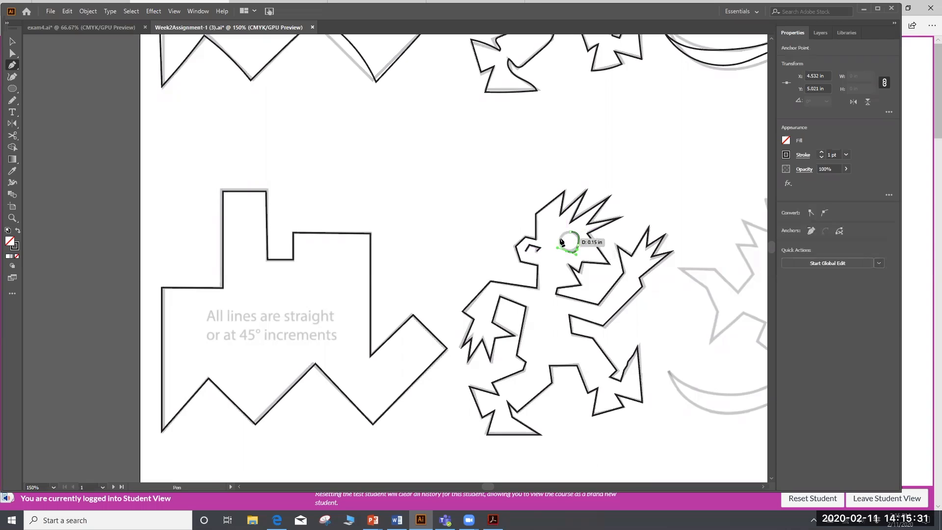
left_click(560, 235)
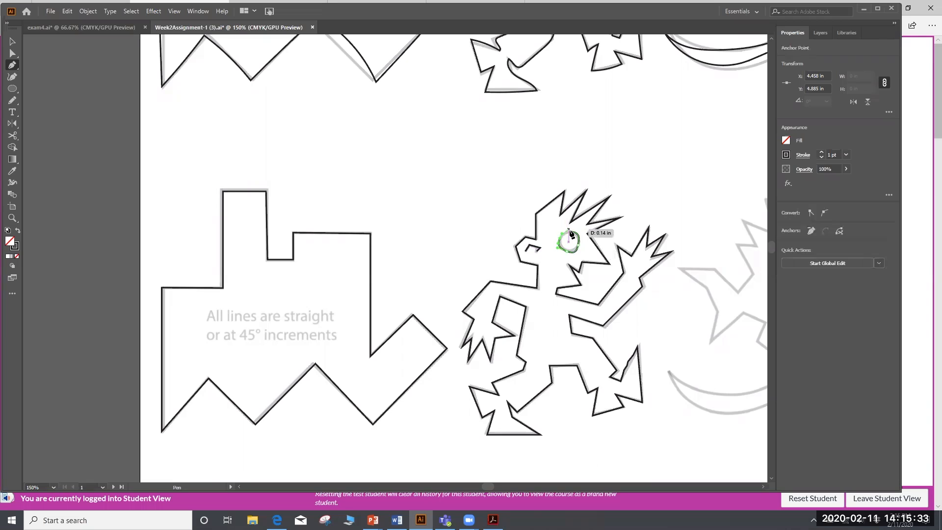
left_click(569, 233)
left_click(18, 45)
left_click(599, 123)
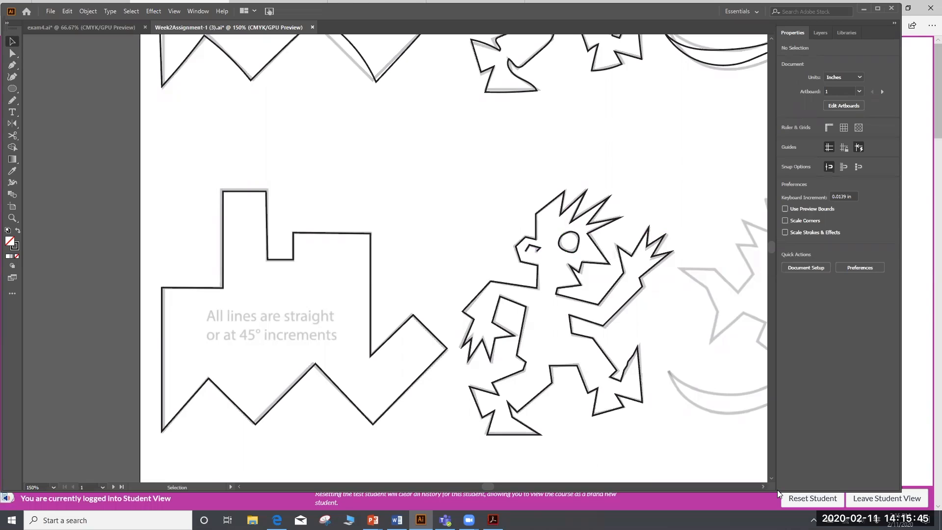
Start a pen path on the fish's head above the eye and trace its two front dorsal spikes with straight segments
scroll(777, 489, "right", 8)
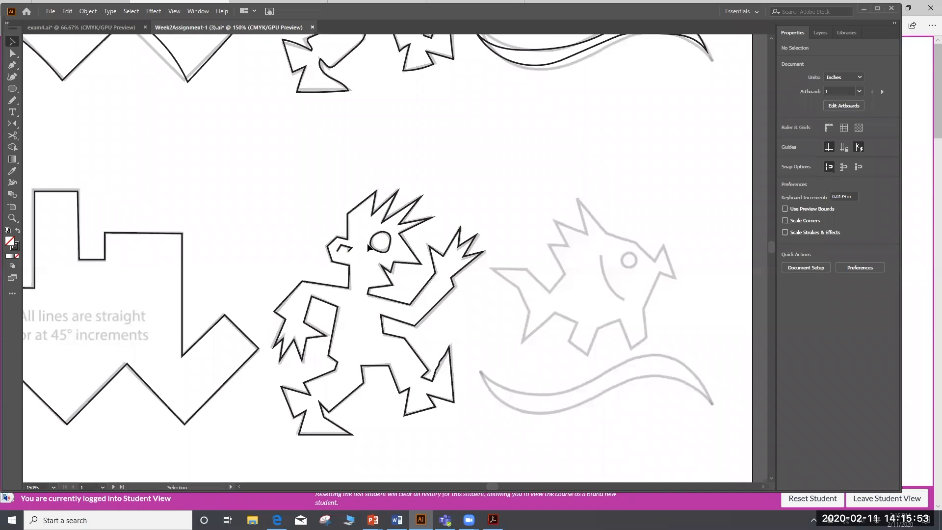
key("p")
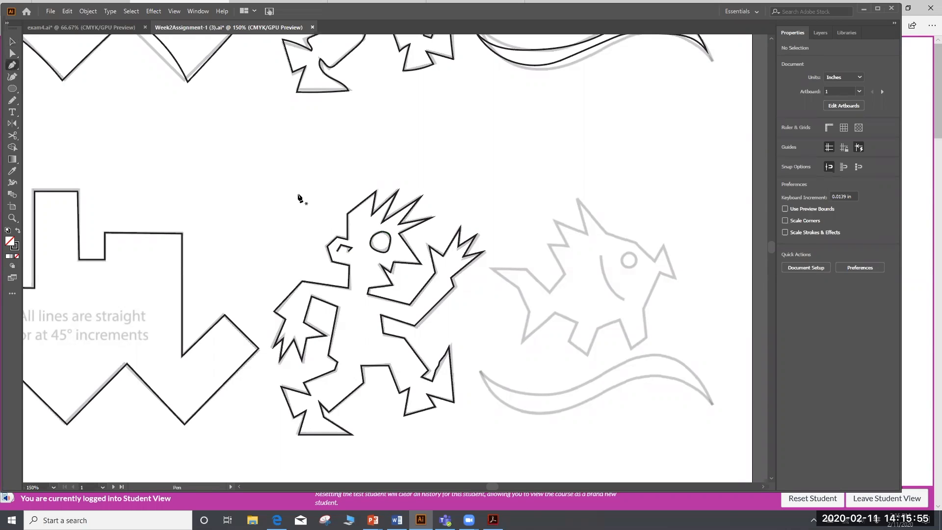
left_click(636, 241)
left_click(606, 234)
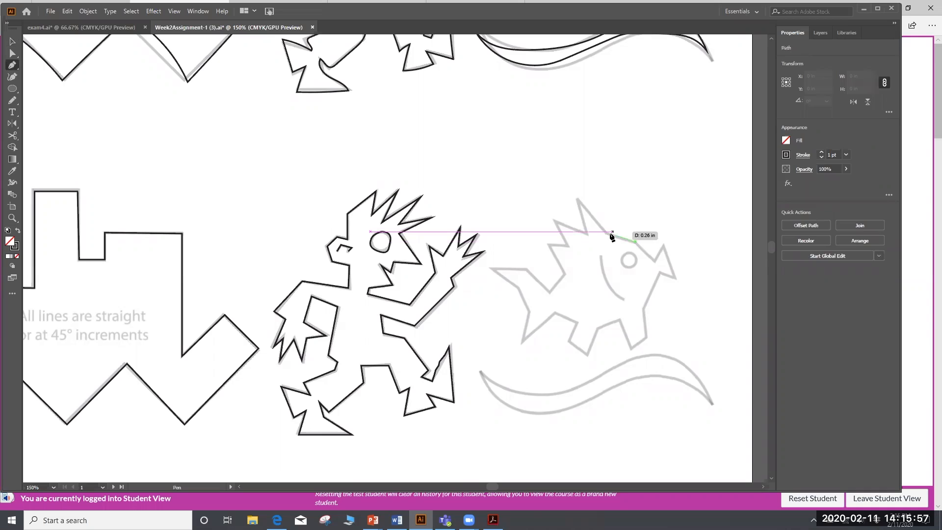
left_click(577, 199)
left_click(587, 233)
left_click(555, 220)
left_click(566, 247)
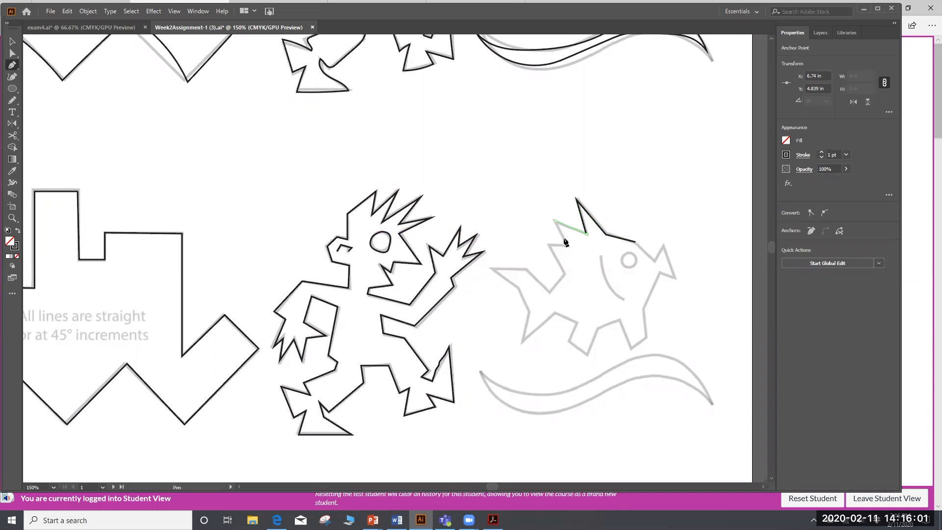
Continue the fish's pen path over the last dorsal spike, down the back and around the tail to its lower tip
left_click(548, 244)
left_click(566, 273)
left_click(551, 292)
left_click(525, 269)
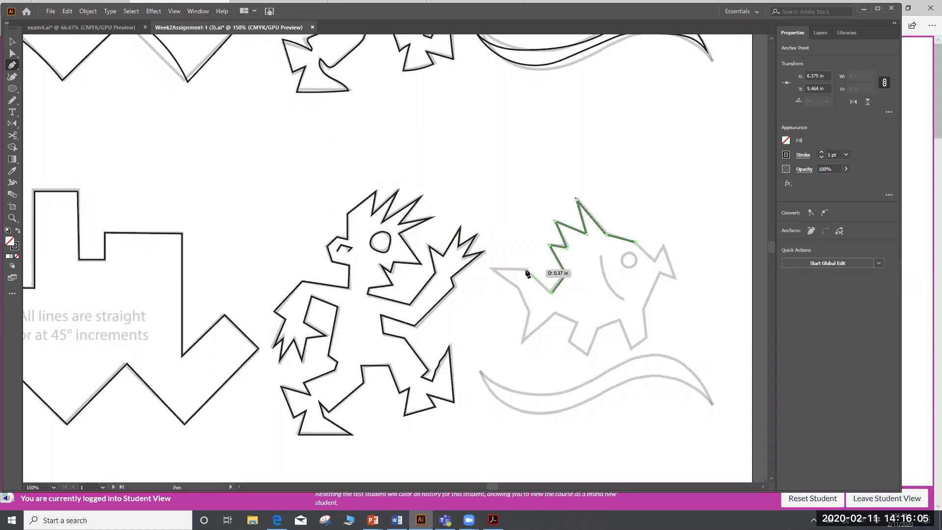
left_click(493, 268)
left_click(518, 286)
left_click(529, 309)
left_click(522, 342)
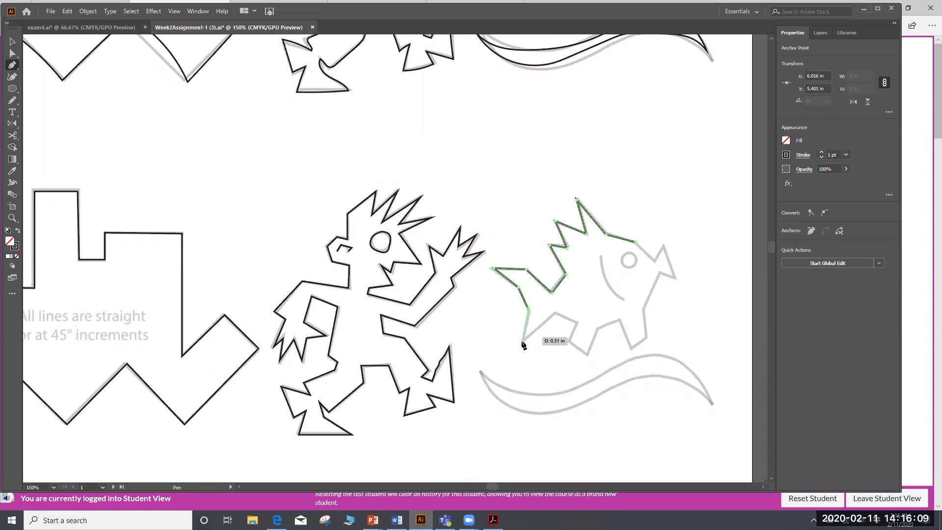
Trace the fish's belly and its two lower fins with straight pen segments, from the tail to the base of the front fin
left_click(554, 313)
left_click(576, 322)
left_click(570, 342)
left_click(587, 353)
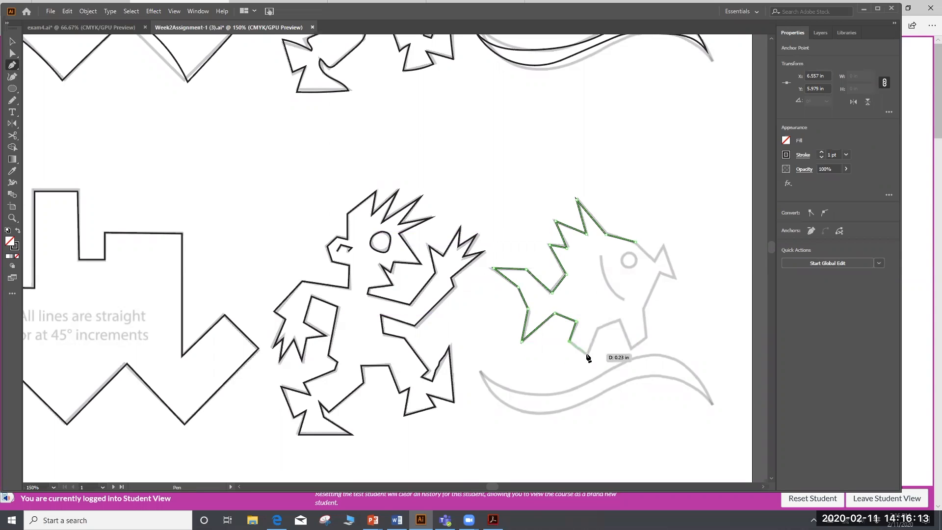
left_click(598, 327)
left_click(618, 319)
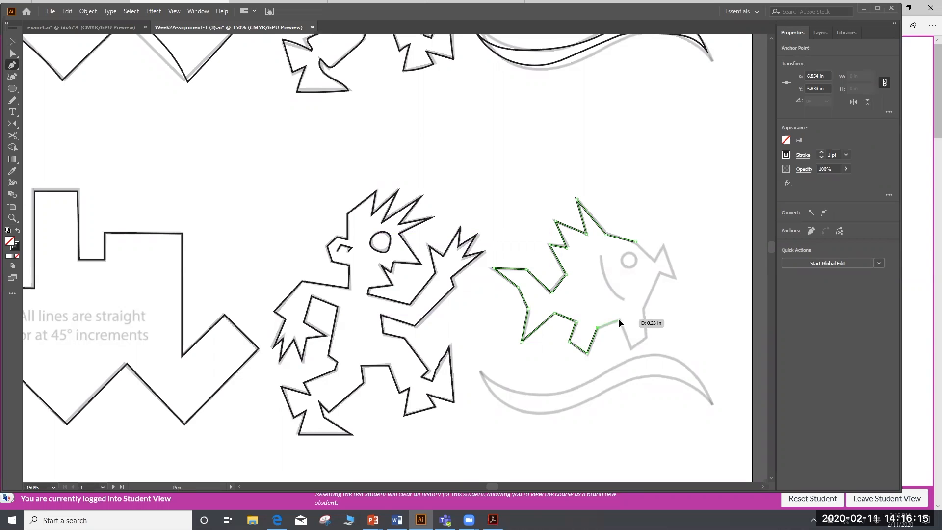
left_click(631, 350)
left_click(645, 338)
left_click(643, 308)
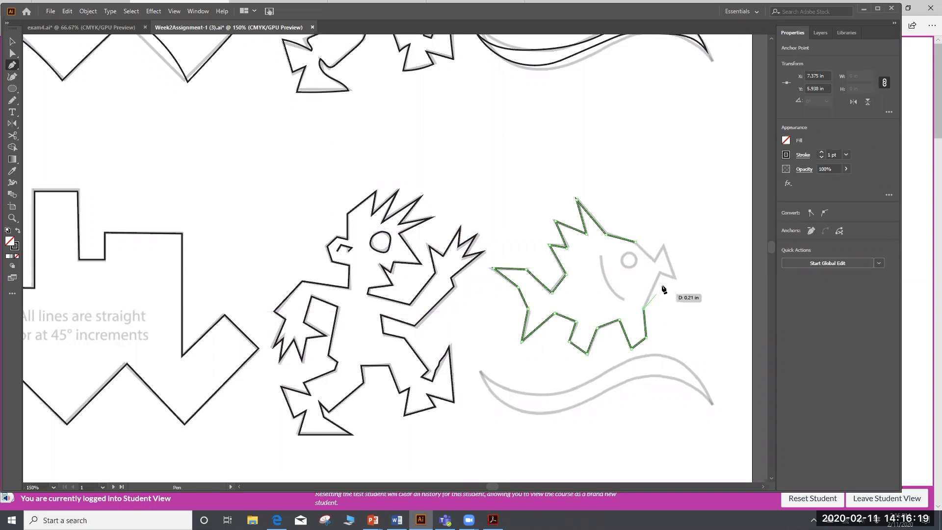
Trace the fish's throat and pointed open mouth, and close the body path at its starting point above the eye
left_click(659, 273)
left_click(675, 278)
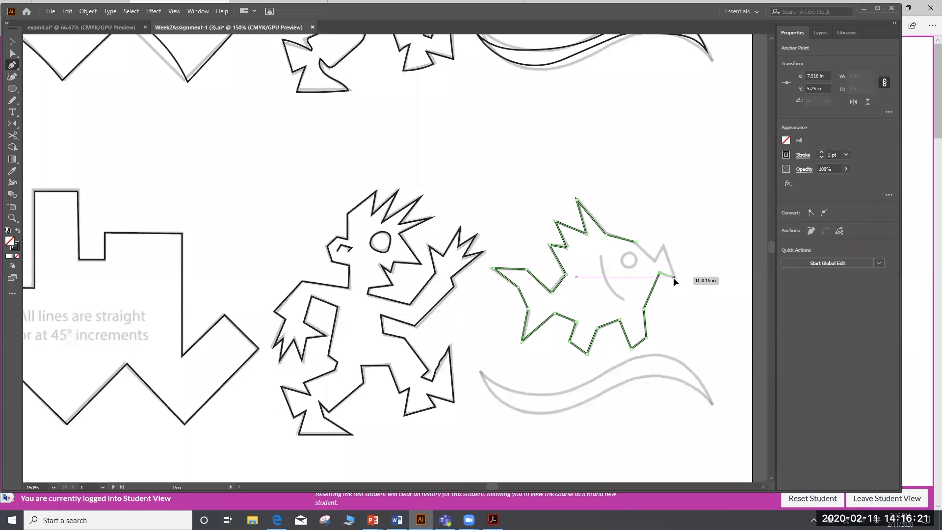
left_click(662, 245)
left_click(654, 258)
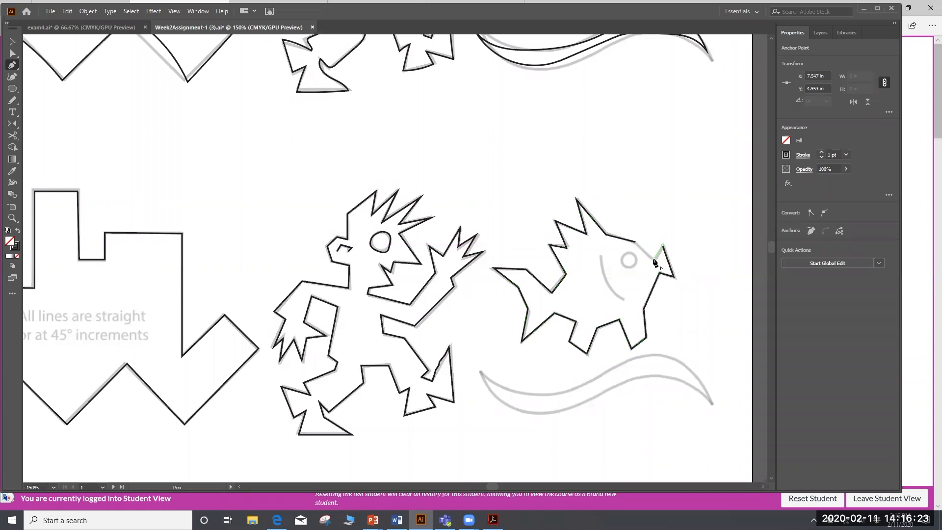
left_click(634, 242)
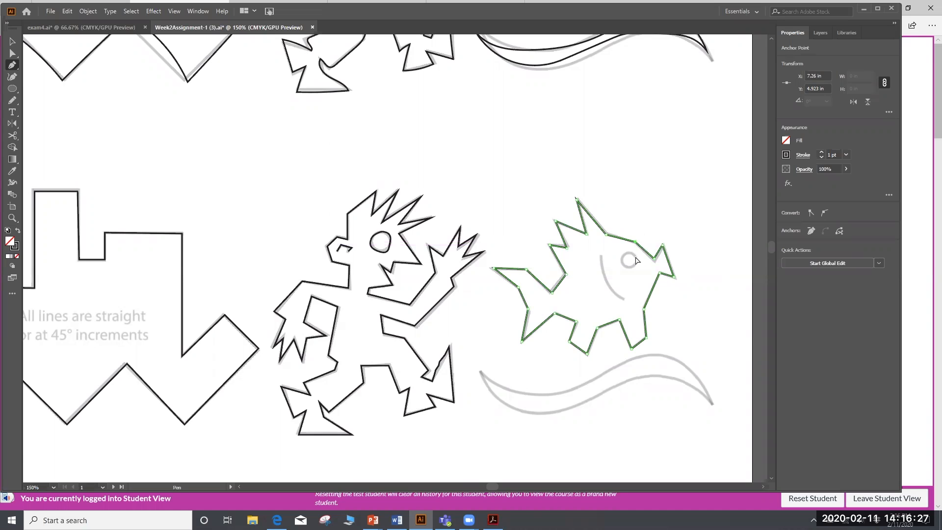
key("ctrl+=")
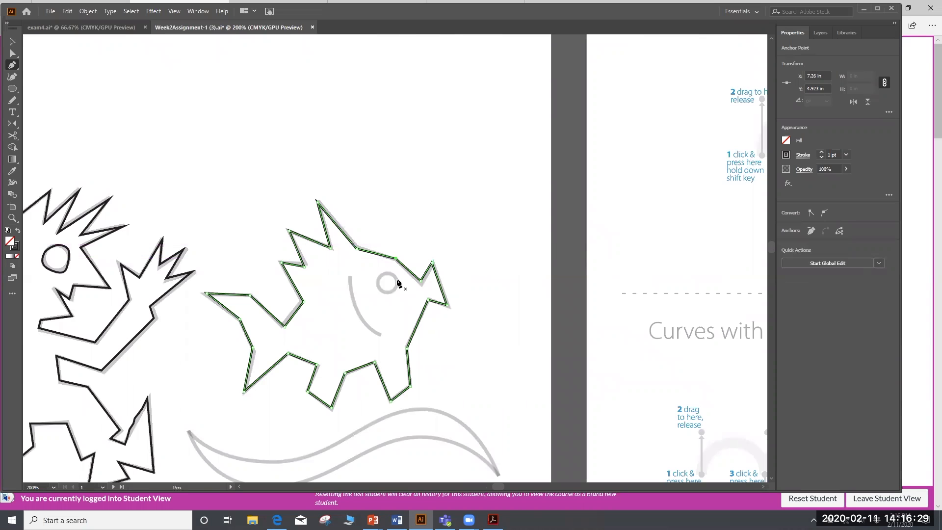
Trace the fish's round eye as a closed path and its curved gill line as an open path with the Pen tool
left_click(395, 279, "ctrl")
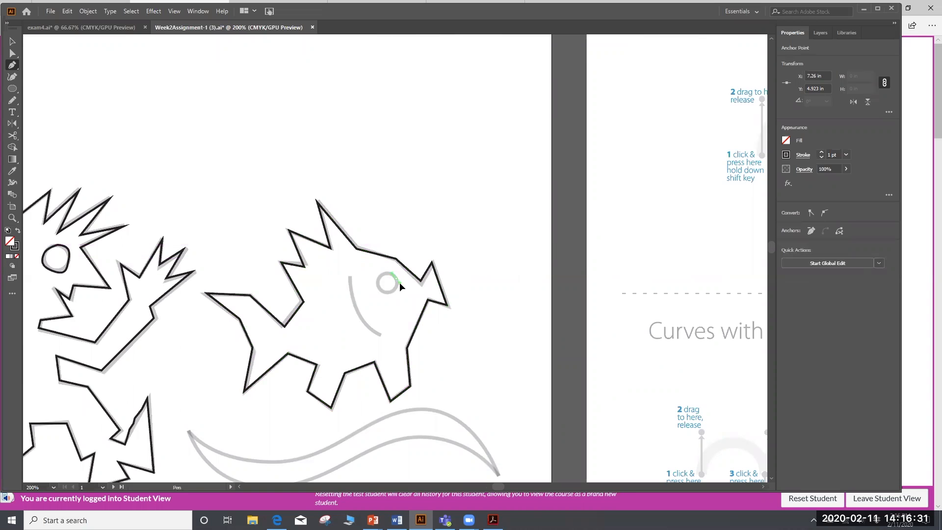
left_click(399, 284)
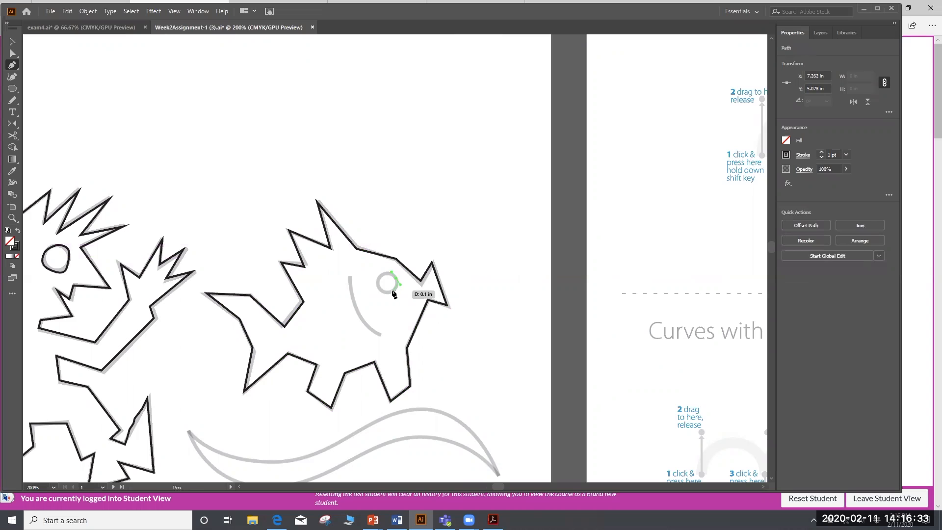
left_click(386, 293)
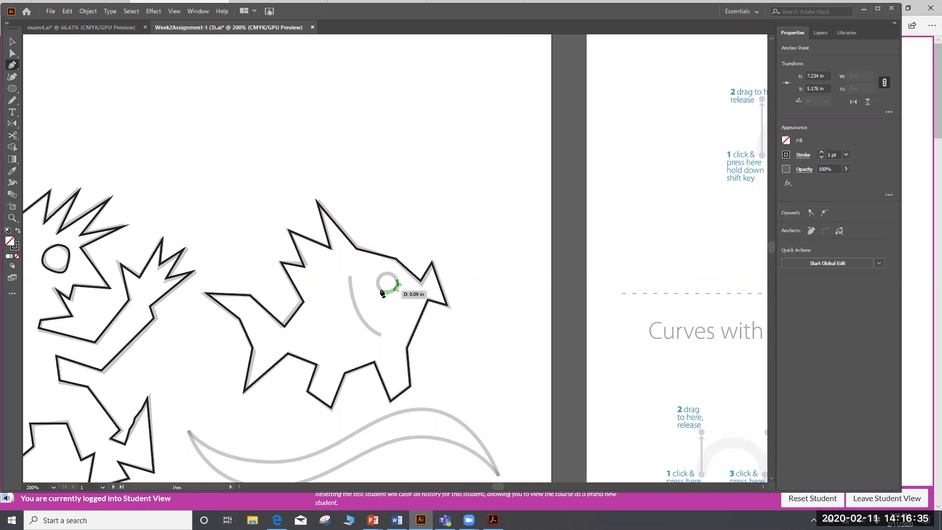
left_click(378, 286)
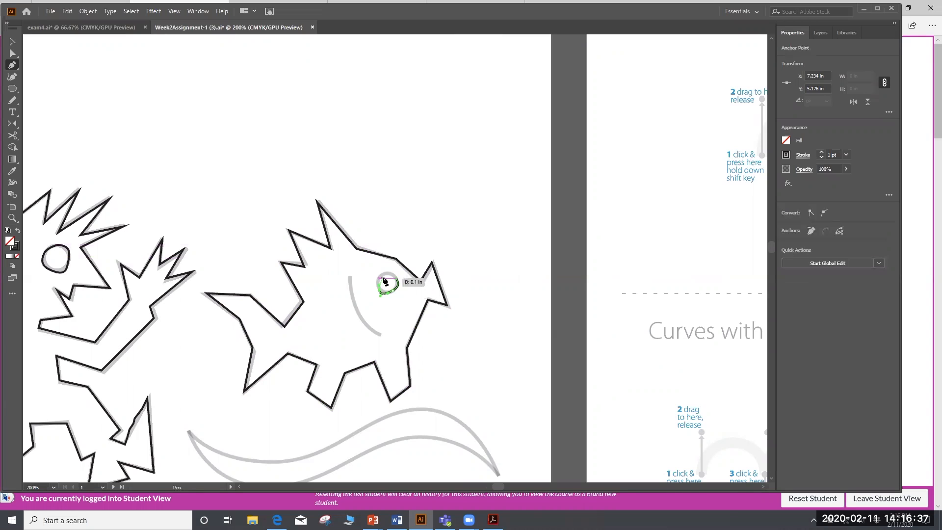
left_click(385, 273)
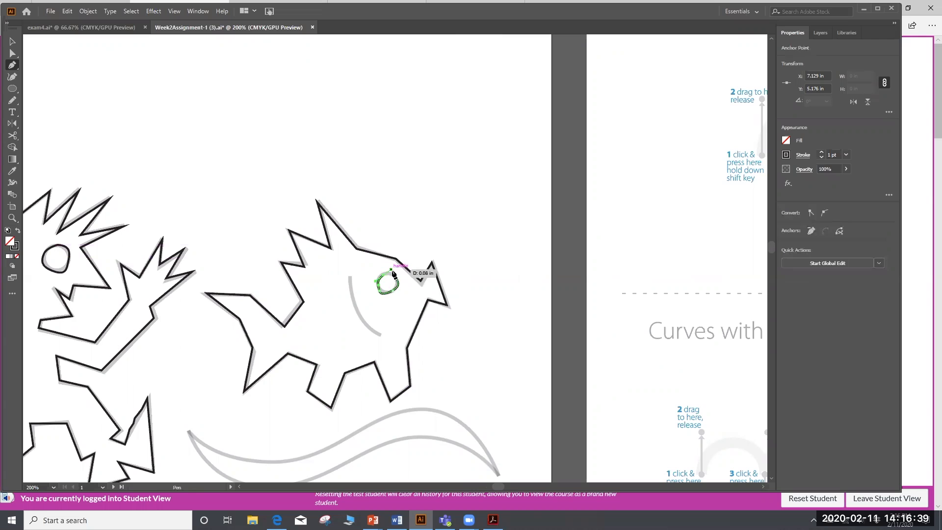
left_click(397, 283)
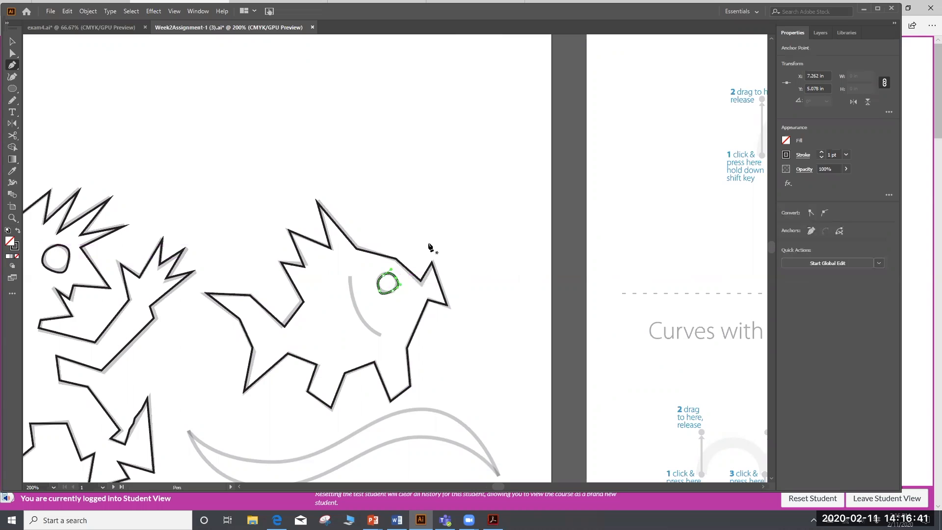
left_click(350, 280)
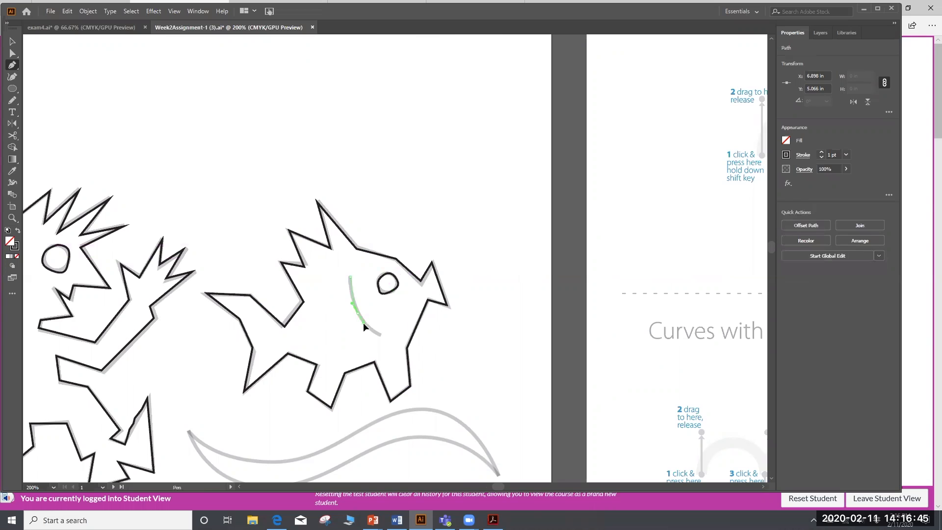
left_click_drag(364, 327, 381, 335)
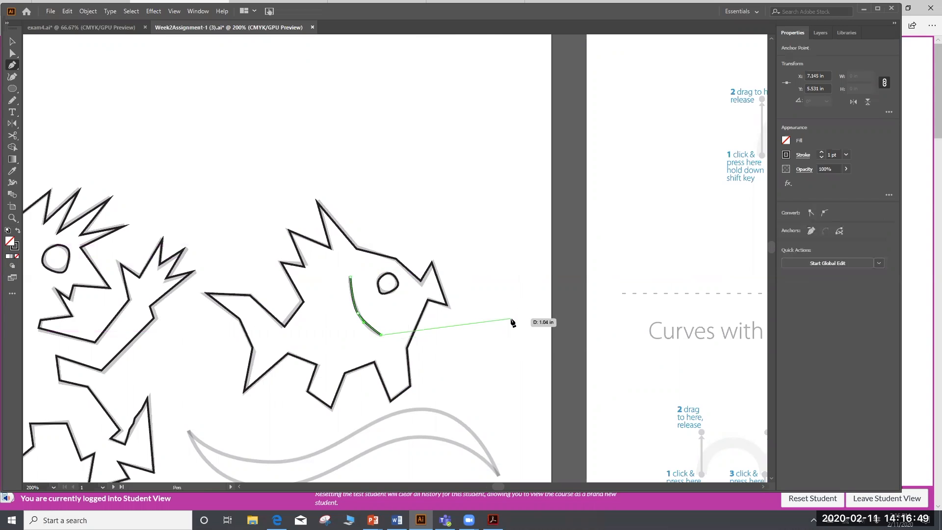
Trace the upper edge of the wave shape below the fish with smooth pen curves, from its left tip to its right tip
scroll(512, 323, "down", 5)
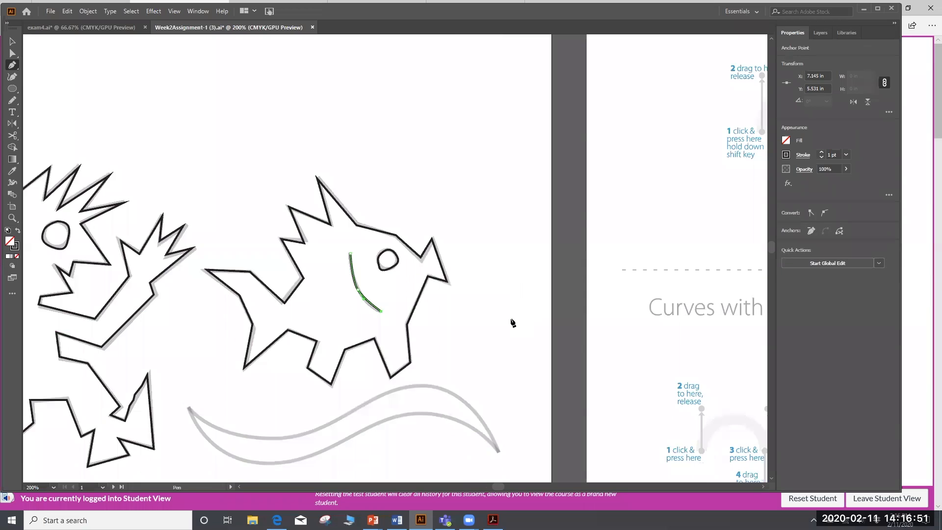
scroll(180, 269, "down", 1)
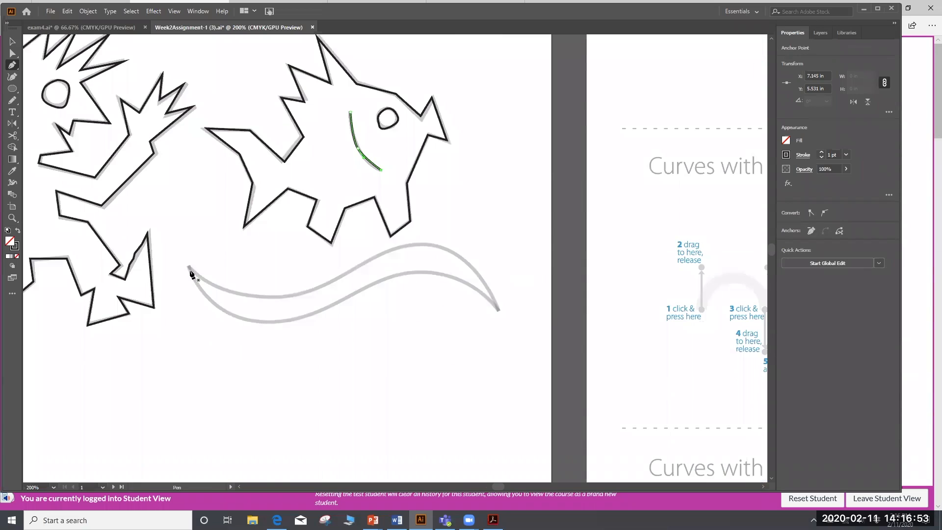
left_click(188, 266)
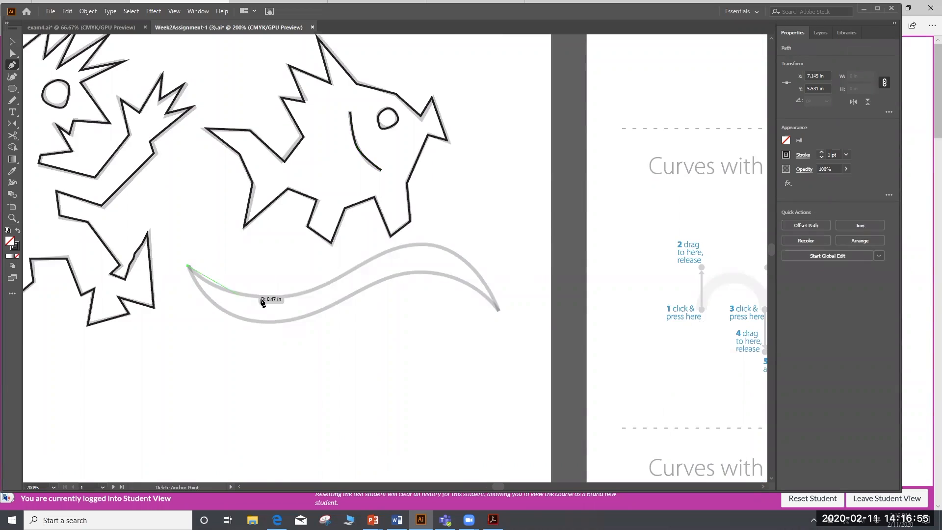
left_click_drag(289, 296, 315, 294)
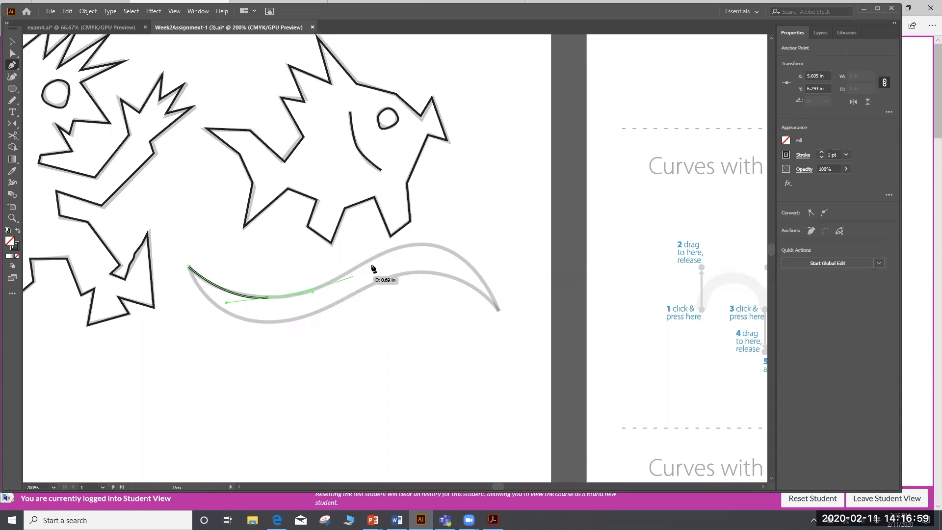
left_click_drag(398, 249, 426, 243)
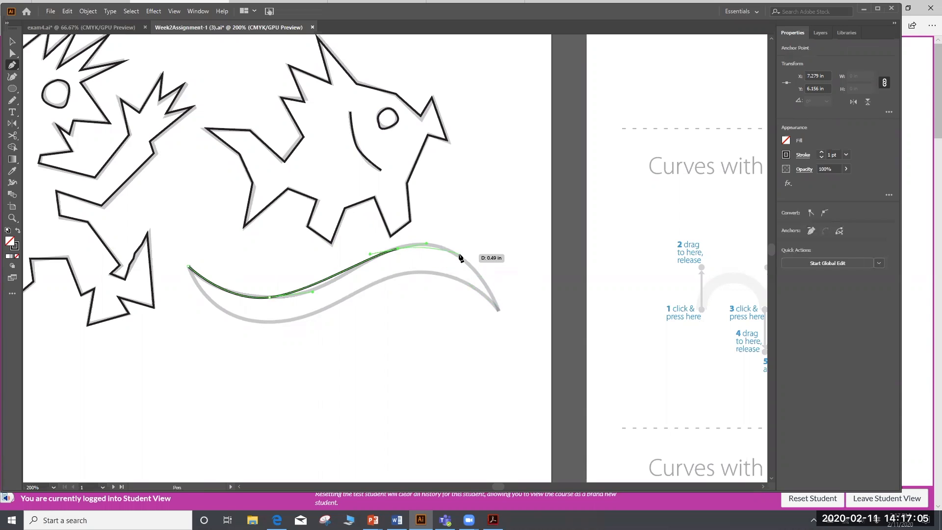
left_click_drag(460, 255, 478, 270)
left_click(497, 307)
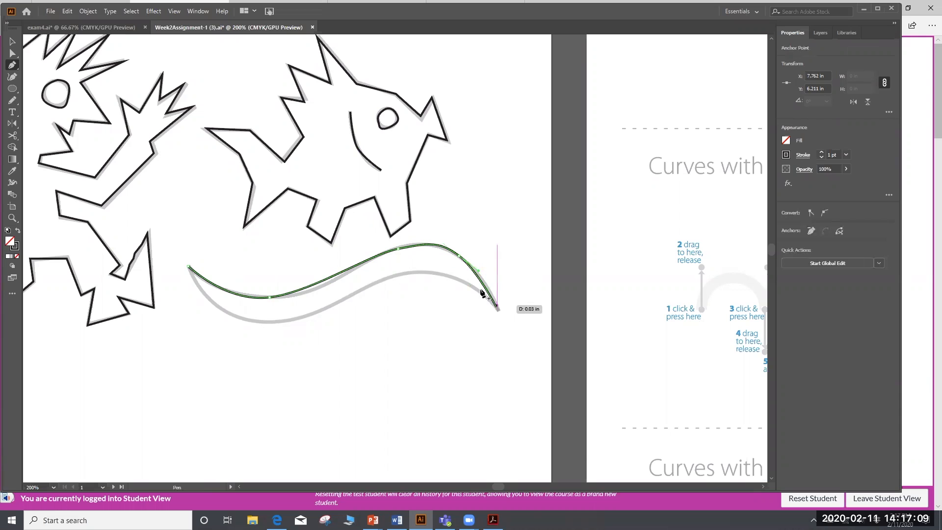
Trace the wave's lower edge back with smooth curves and close the path at its left tip
left_click_drag(433, 271, 383, 272)
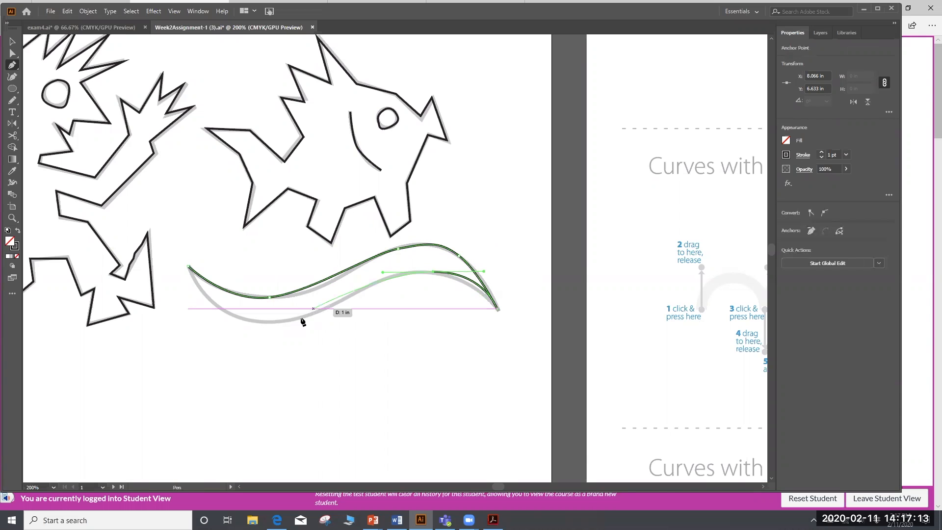
left_click_drag(294, 319, 195, 280)
left_click(188, 266)
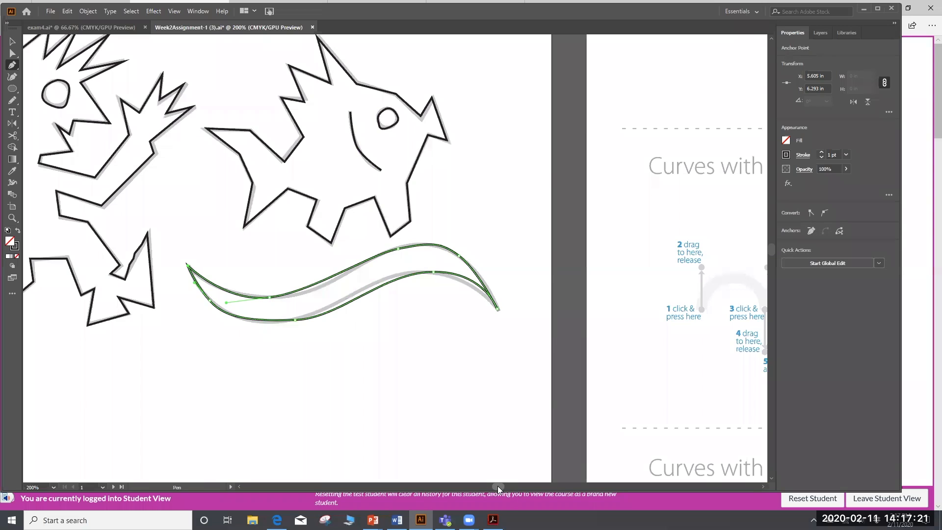
Switch to the Curvature tool for tracing the third row of exercise shapes
left_click_drag(497, 485, 485, 483)
scroll(488, 454, "down", 2)
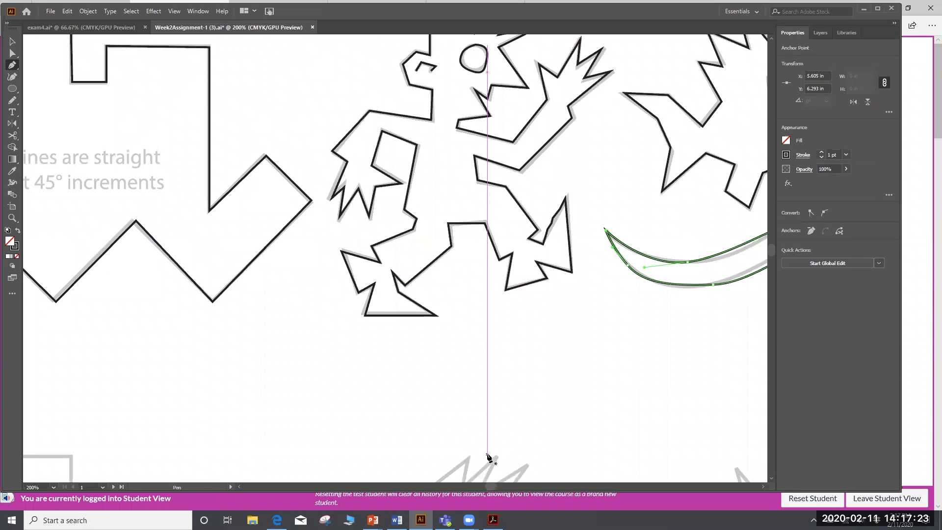
scroll(488, 459, "down", 1)
key("ctrl+minus")
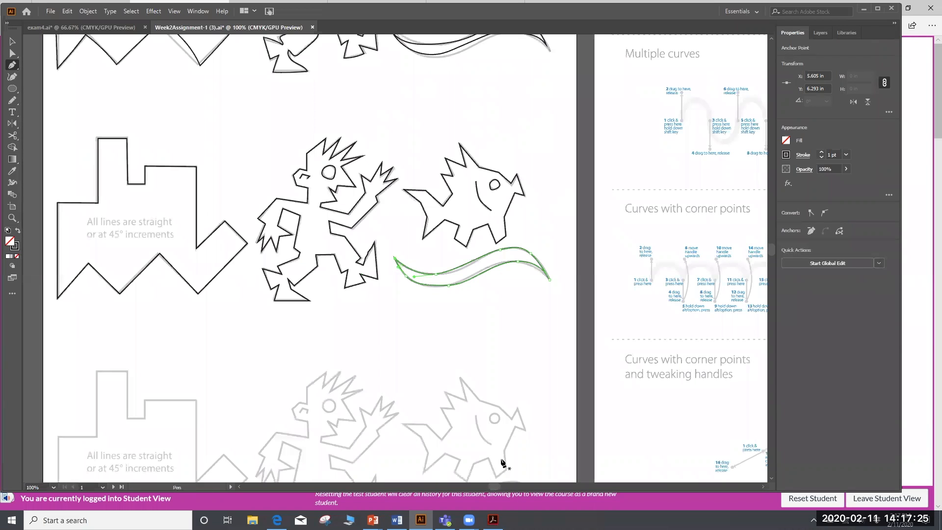
scroll(216, 339, "down", 2)
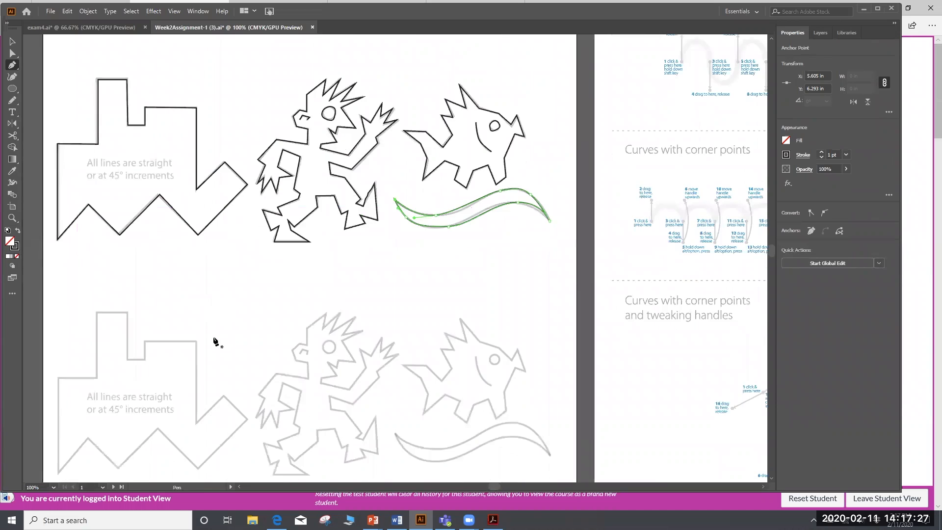
scroll(218, 378, "down", 2)
left_click(13, 76)
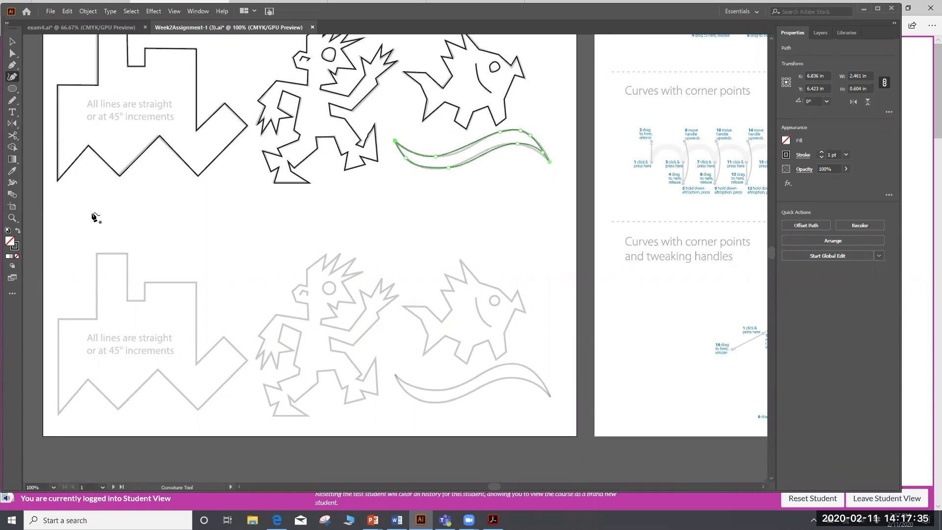
Draw a small rounded test shape with the Curvature tool in the blank area above the third row, and delete it
left_click(195, 210)
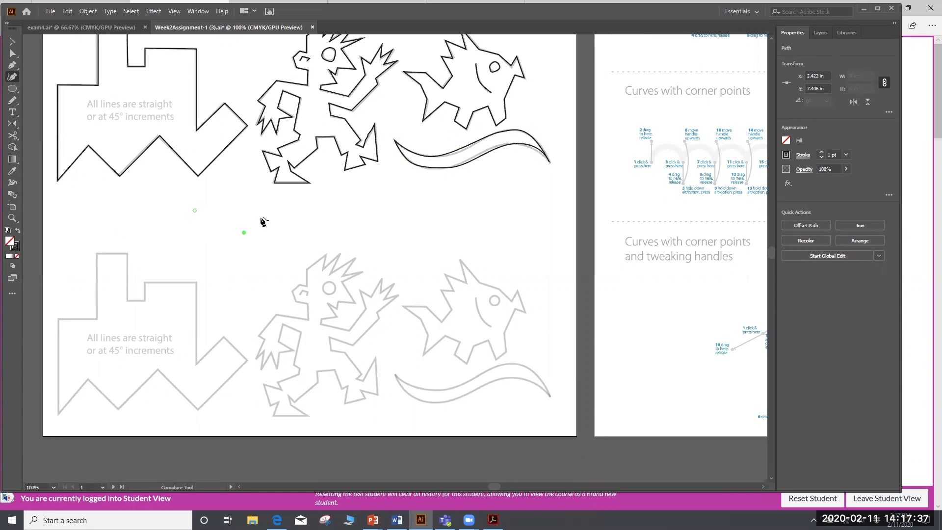
left_click(254, 190)
left_click(193, 205)
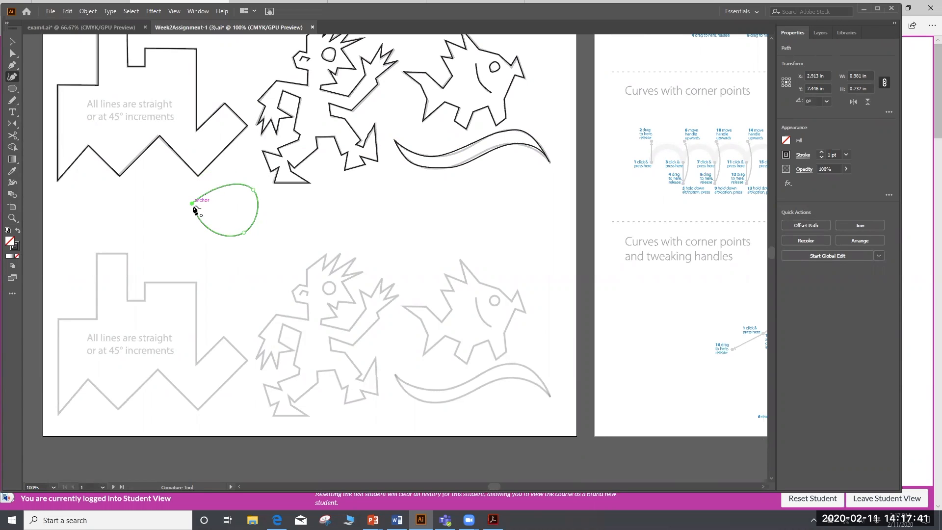
left_click(195, 210)
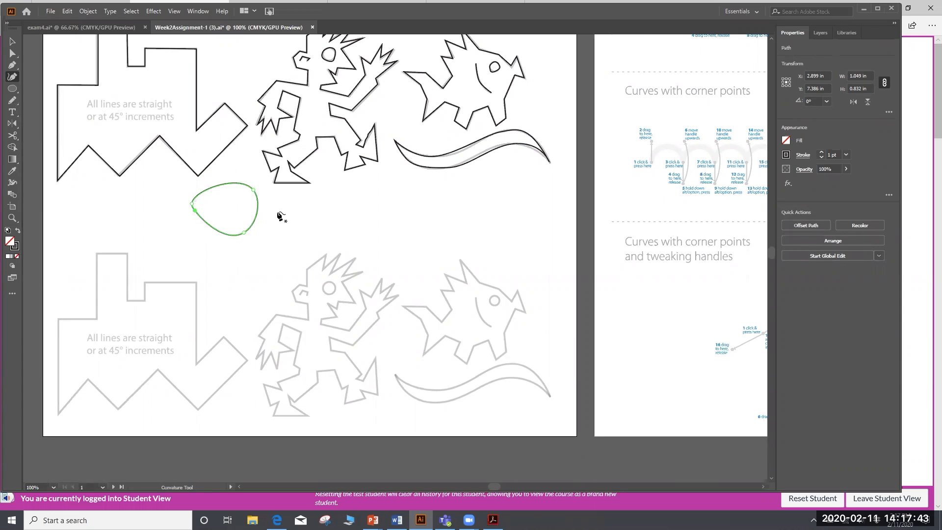
key("Delete")
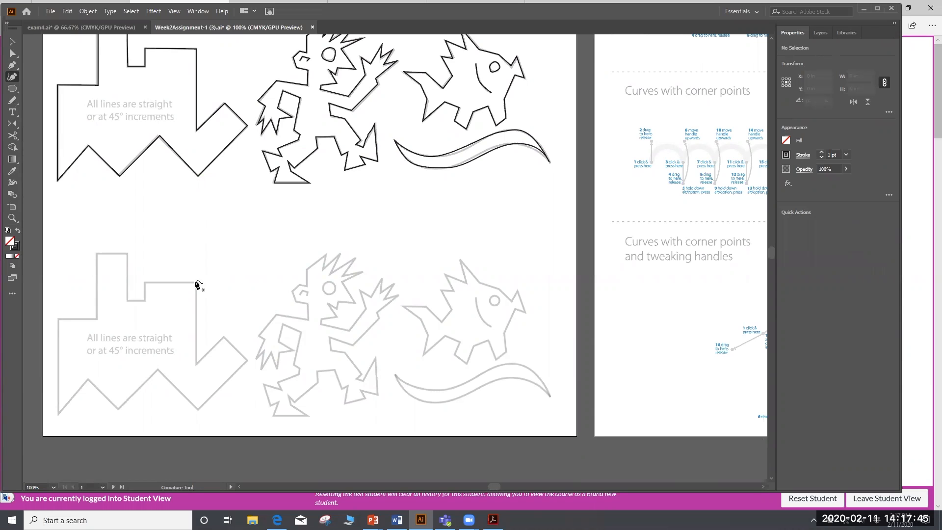
Start a Curvature path on the third-row castle shape and trace the tower top, the notch and the upper right edge with corner points
left_click(97, 253)
double_click(127, 253)
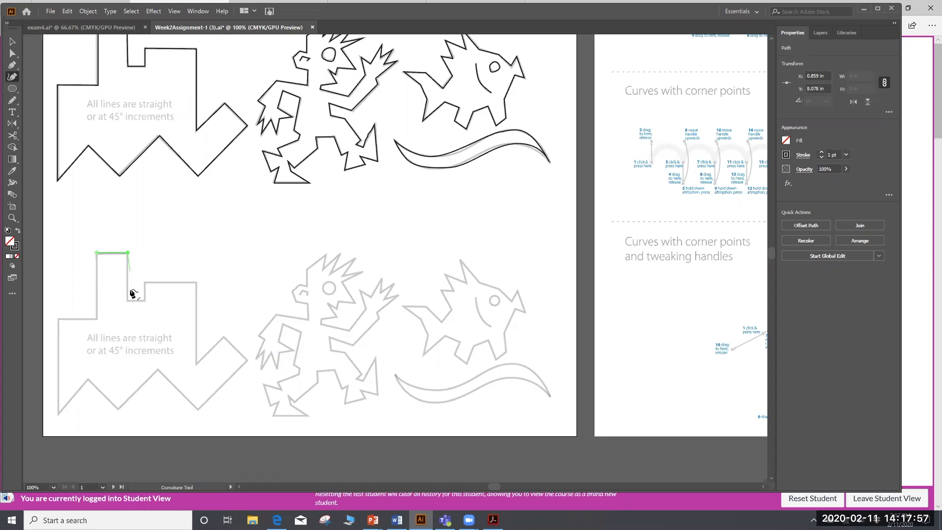
double_click(127, 300)
double_click(144, 300)
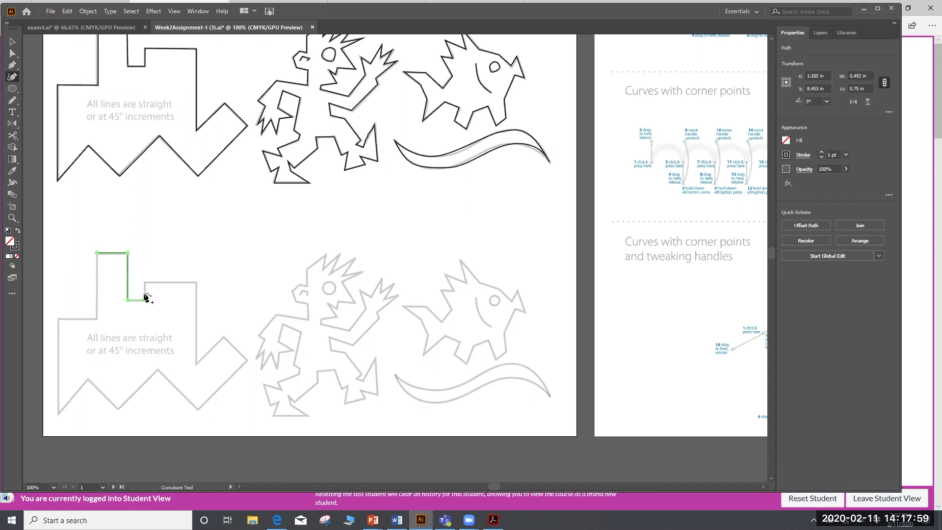
double_click(145, 281)
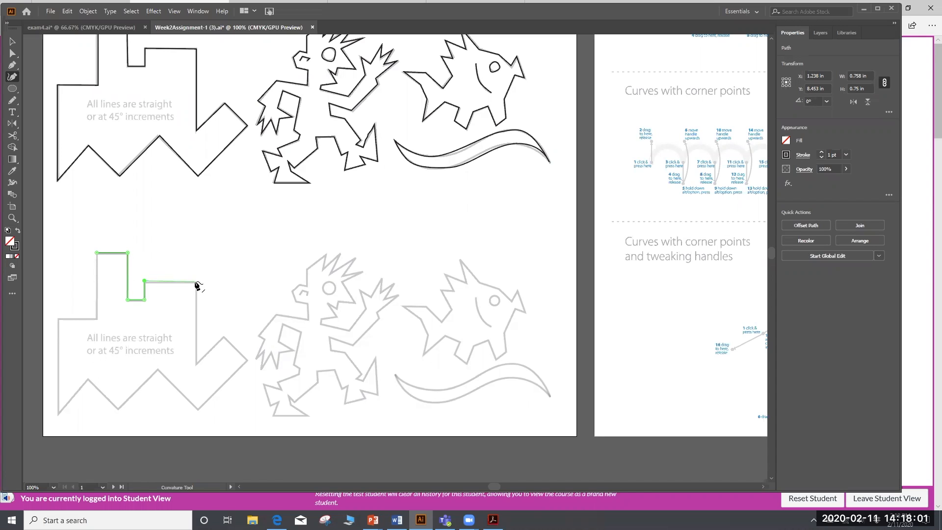
double_click(197, 282)
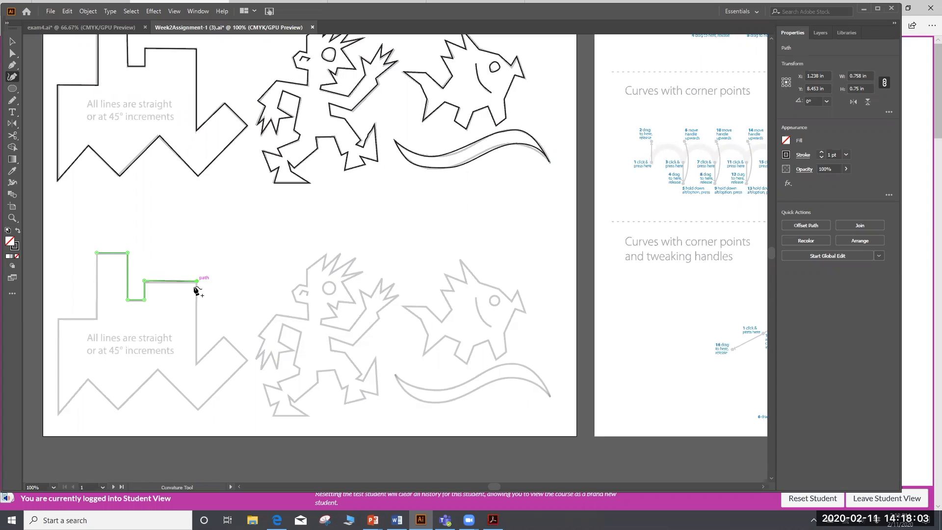
Continue the castle path down the right wall, around the angled block and along the zigzag base to its leftmost peak, using corner points
double_click(197, 364)
double_click(225, 337)
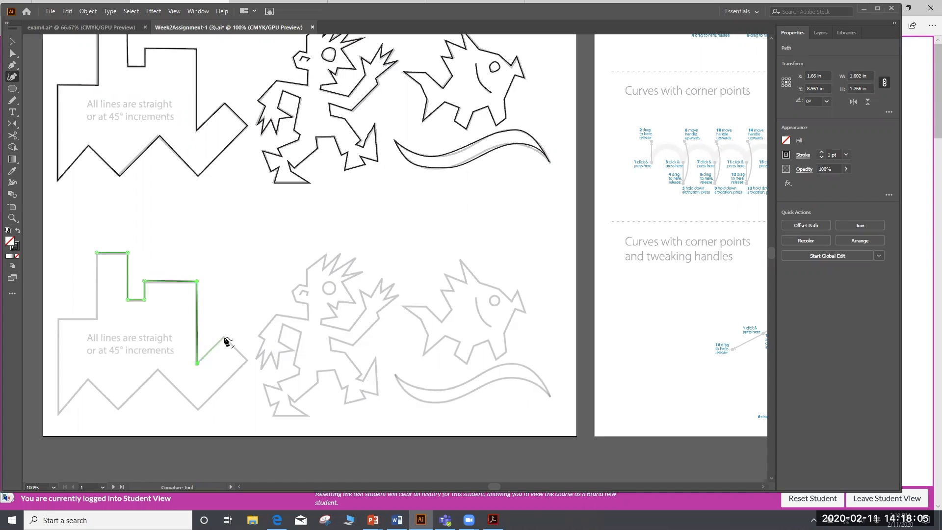
double_click(247, 362)
double_click(198, 409)
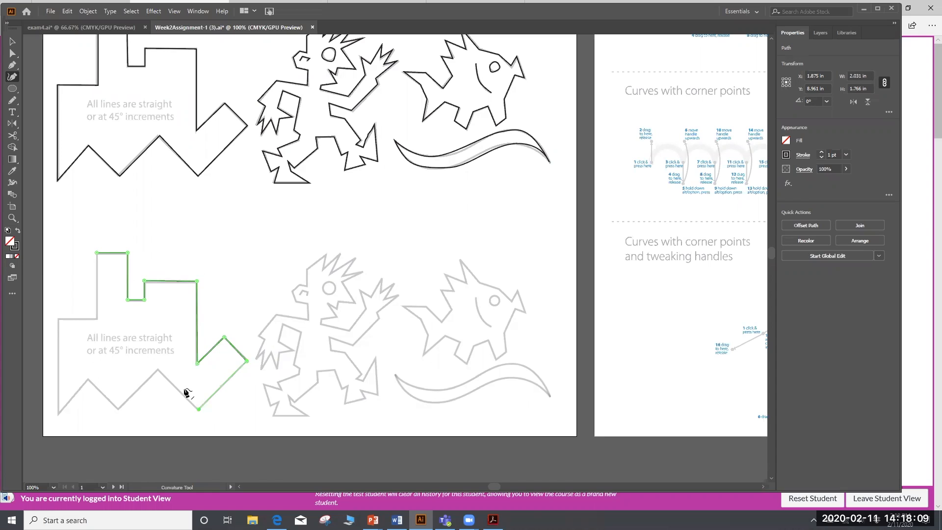
double_click(159, 368)
double_click(118, 409)
double_click(89, 378)
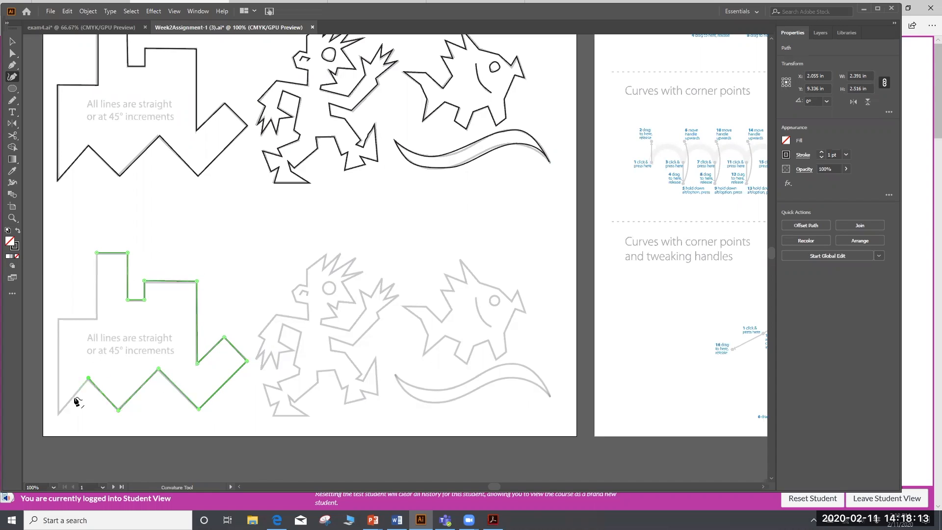
Trace the castle's lower left corner, left wall and ledge, and close the path at the tower's upper left corner
double_click(58, 412)
double_click(58, 320)
double_click(95, 320)
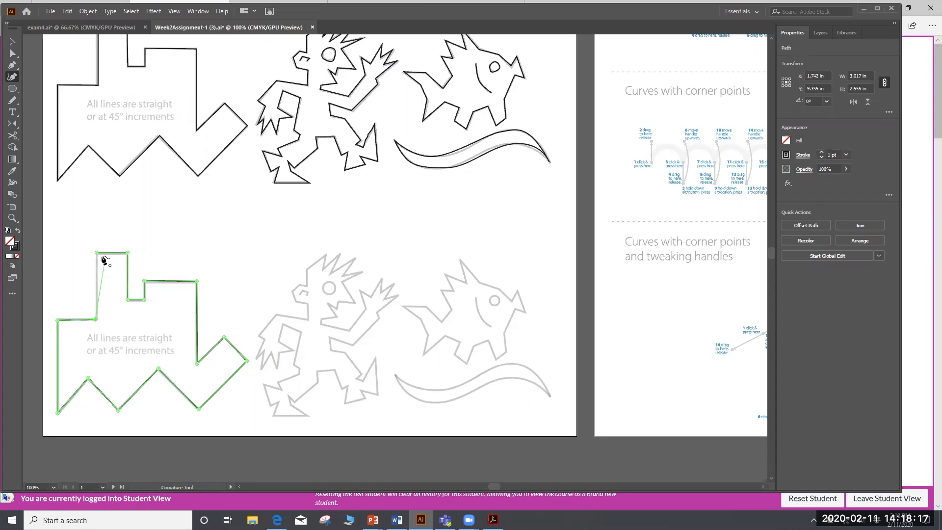
left_click(98, 253)
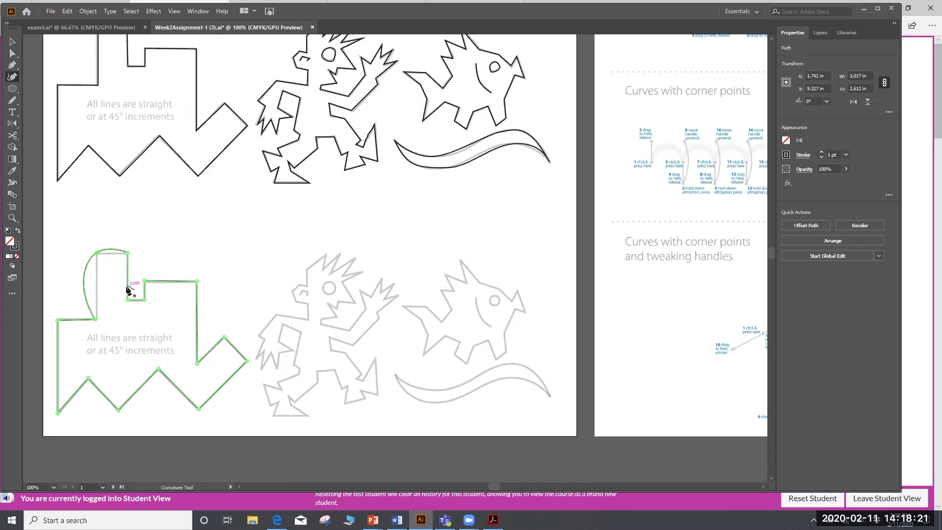
Start a path at the third-row figure's first hair tip and trace the back of the head, the ear side and the neck with corner points
left_click(326, 255)
left_click(308, 267)
left_click(306, 284)
left_click(300, 283)
left_click(292, 291)
left_click(297, 303)
left_click(307, 304)
left_click(308, 318)
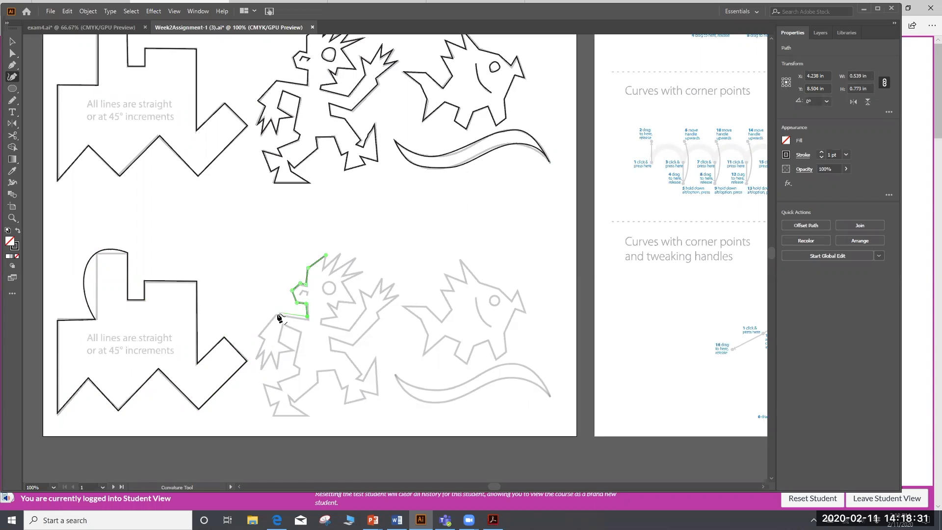
Continue the third-row figure's path over the shoulder and down the outer edge of the left-hand arm to the first fingertip
left_click(276, 314)
left_click(258, 334)
left_click(265, 351)
left_click(257, 358)
left_click(259, 369)
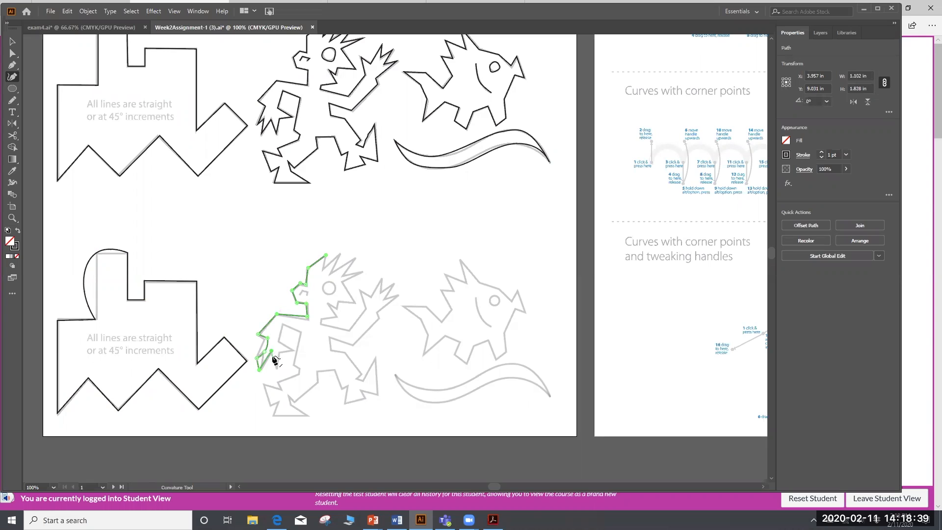
Trace the remaining fingers, the inner edge of the arm and the side of the torso down to the left-hand leg
left_click(276, 368)
left_click(280, 352)
left_click(292, 350)
left_click(284, 325)
left_click(300, 332)
left_click(299, 374)
left_click(279, 382)
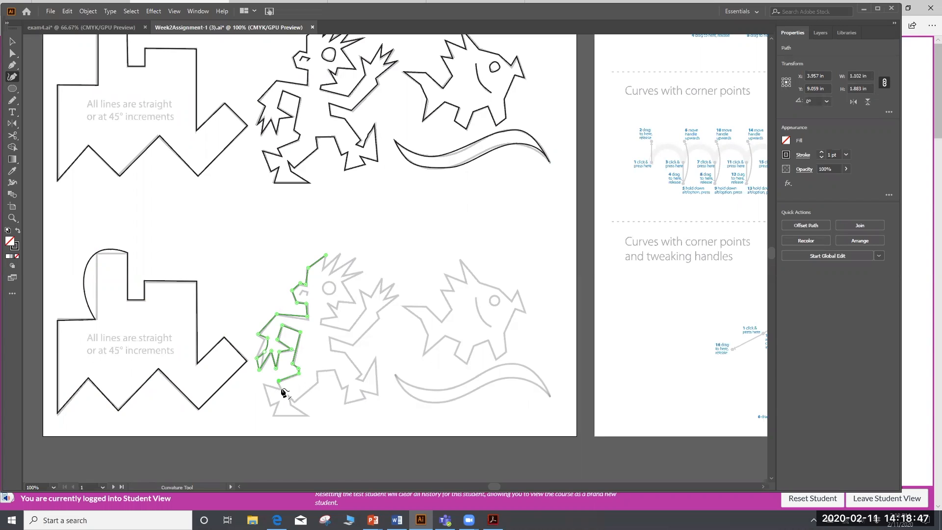
Trace the back of the left-hand leg and its foot, continuing around the toe to the ankle
left_click(265, 383)
left_click(279, 403)
left_click(273, 416)
left_click(308, 416)
left_click(291, 400)
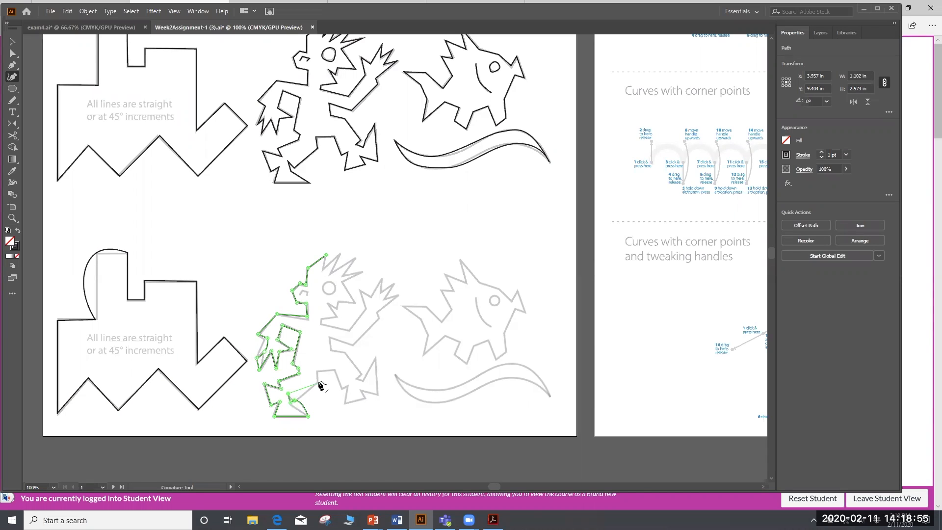
Continue the figure's path through the crotch and down the right-hand leg, around the heel and sole to the raised toe tip
left_click(331, 369)
left_click(346, 386)
left_click(344, 402)
left_click(365, 399)
left_click(378, 393)
left_click(375, 357)
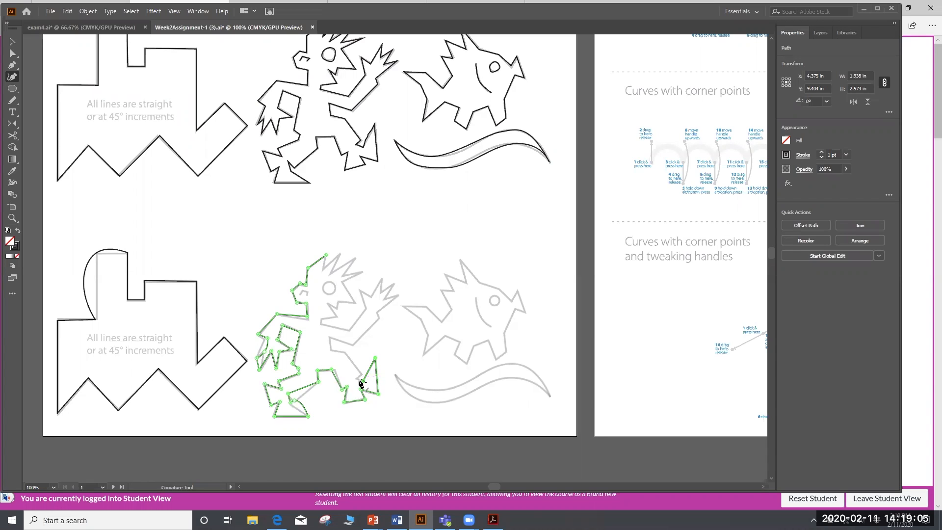
Trace the front of the right-hand leg, the belly and the underside of the raised arm up to its fingers
left_click(358, 378)
left_click(346, 352)
left_click(328, 335)
left_click(354, 344)
left_click(377, 312)
left_click(396, 296)
left_click(392, 282)
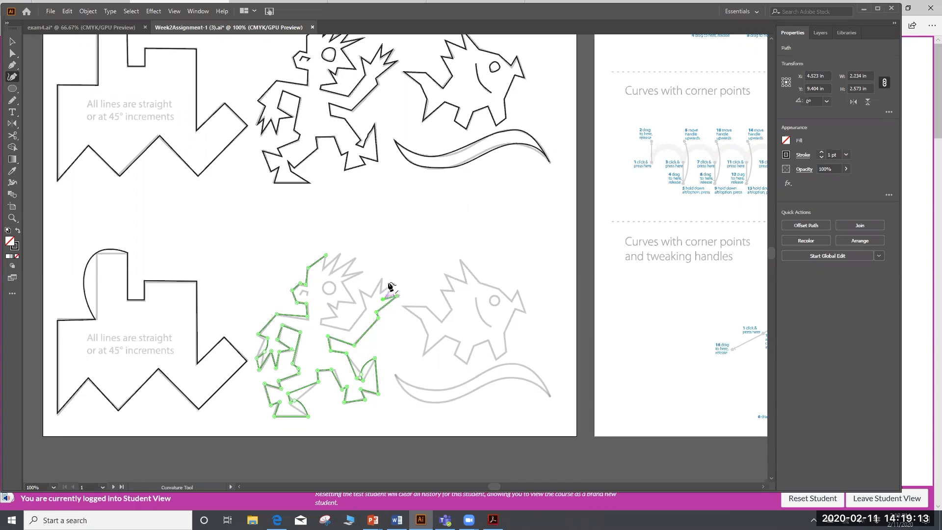
Trace the remaining fingers of the raised hand and the upper edge of the arm with corner points
double_click(380, 278)
double_click(374, 295)
double_click(359, 292)
double_click(363, 309)
double_click(351, 331)
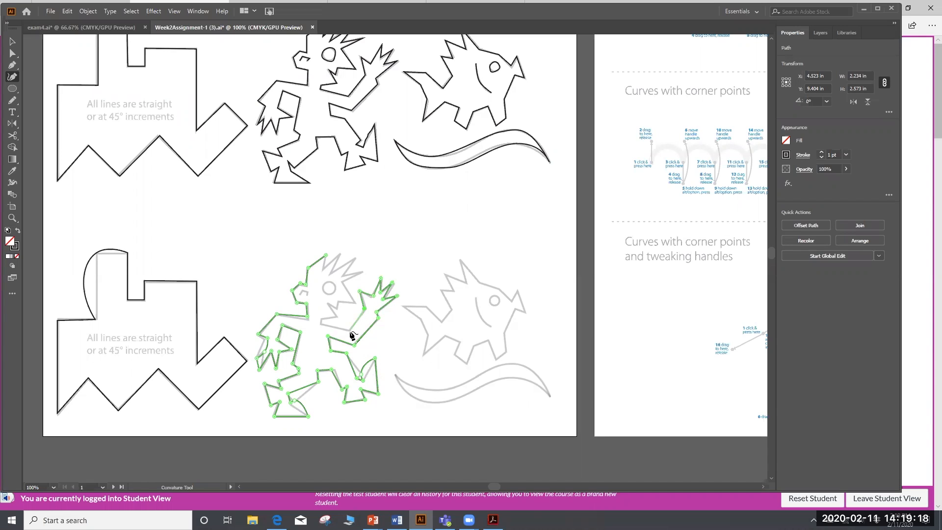
Trace the figure's chest, mouth and face up to the base of the front hair with corner points
double_click(321, 318)
double_click(338, 301)
double_click(353, 301)
double_click(342, 282)
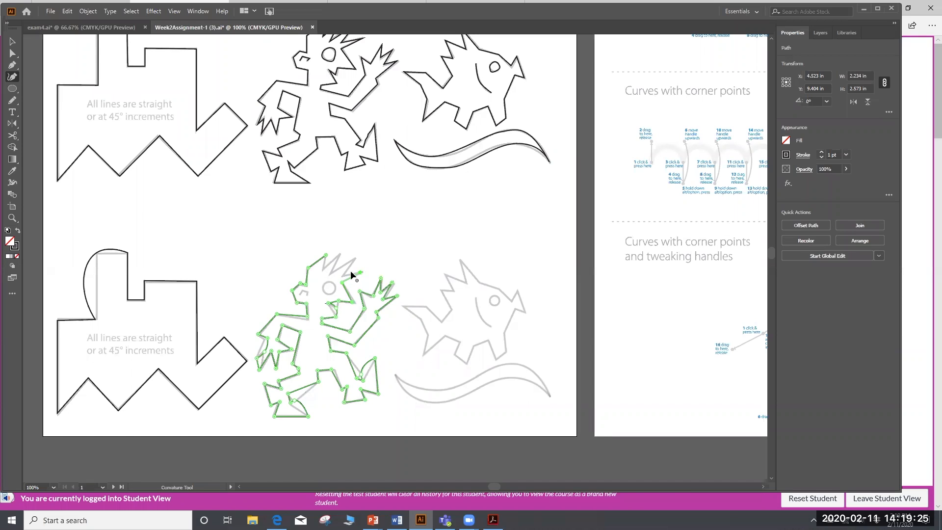
Trace the remaining hair spikes to finish the figure's outline, and deselect the path
double_click(354, 259)
double_click(344, 268)
double_click(338, 254)
left_click(322, 271)
key("v")
left_click(448, 216)
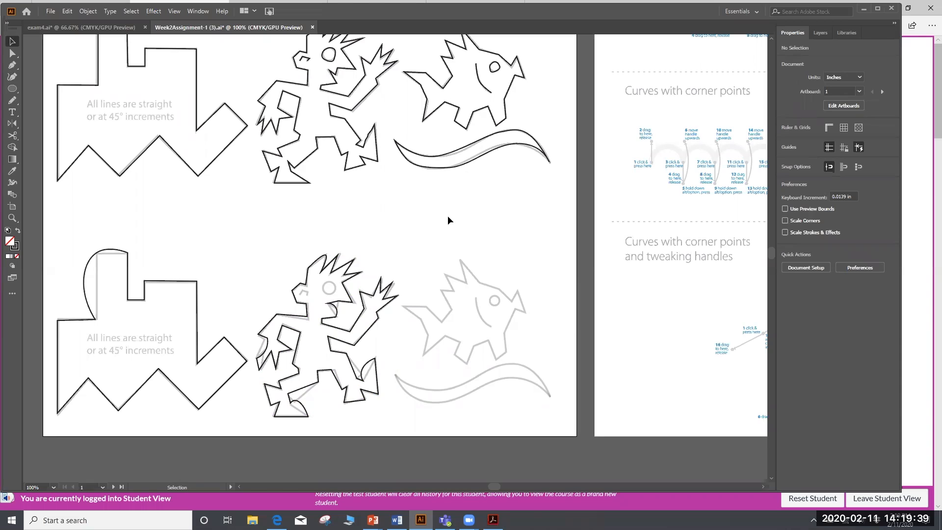
Trace the third-row figure's round eye as a closed path with the Curvature tool
key("ctrl+equal")
key("ctrl+equal")
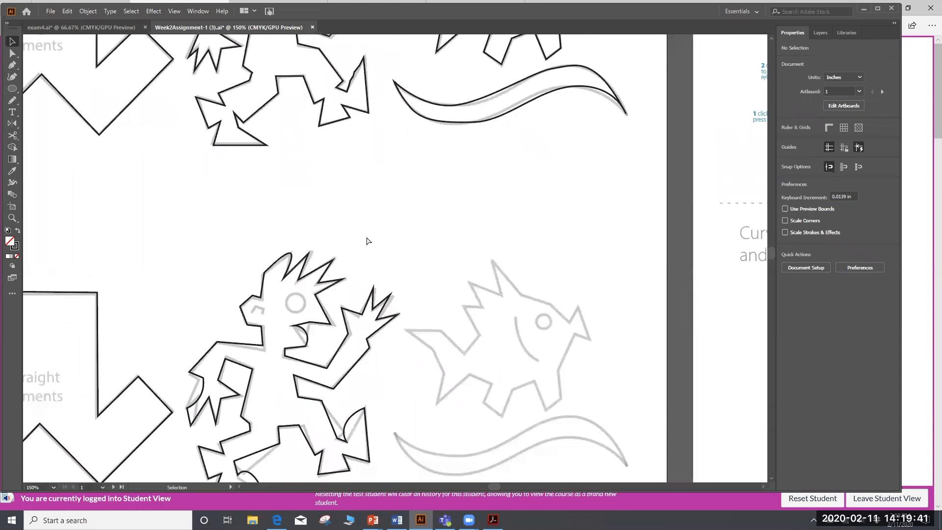
left_click(12, 76)
left_click(265, 305)
left_click(271, 326)
left_click(251, 317)
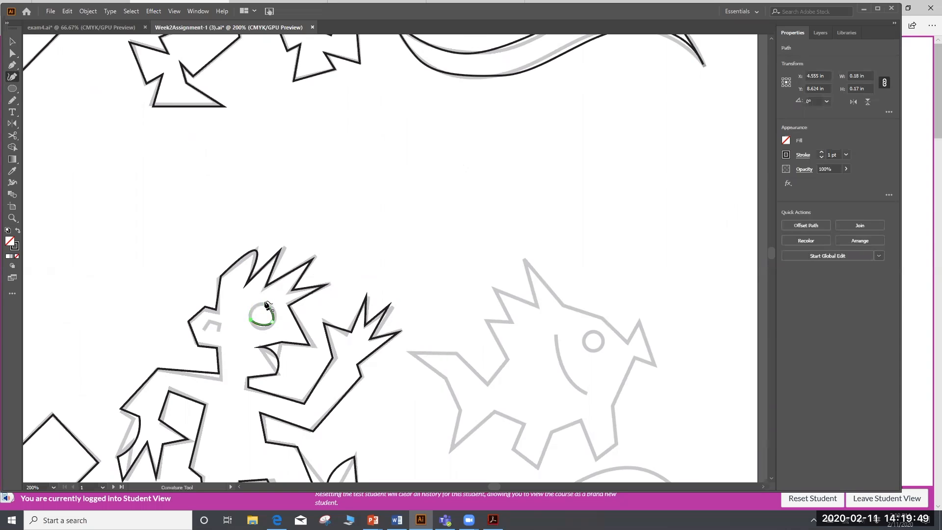
left_click(265, 304)
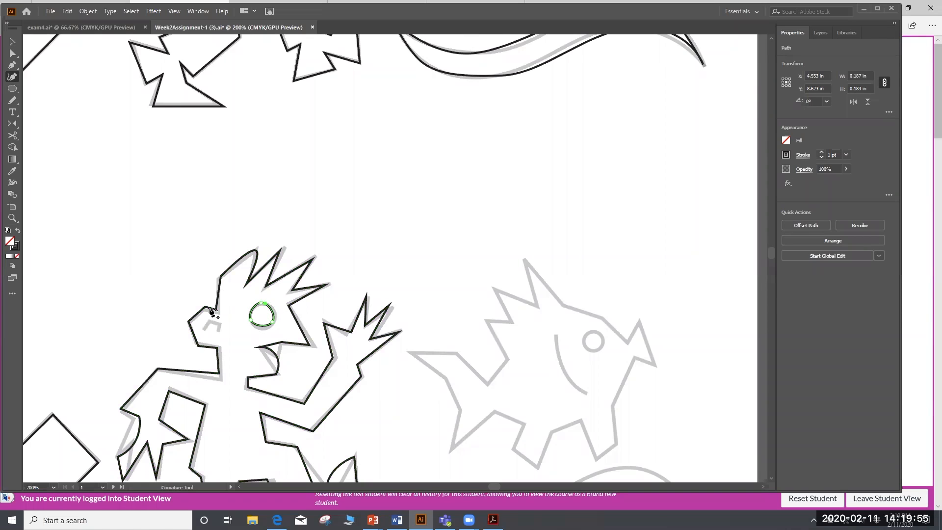
Trace the small angled mark inside the figure's ear-like bump as an open Curvature path
left_click(204, 328)
left_click(210, 320)
left_click(219, 323)
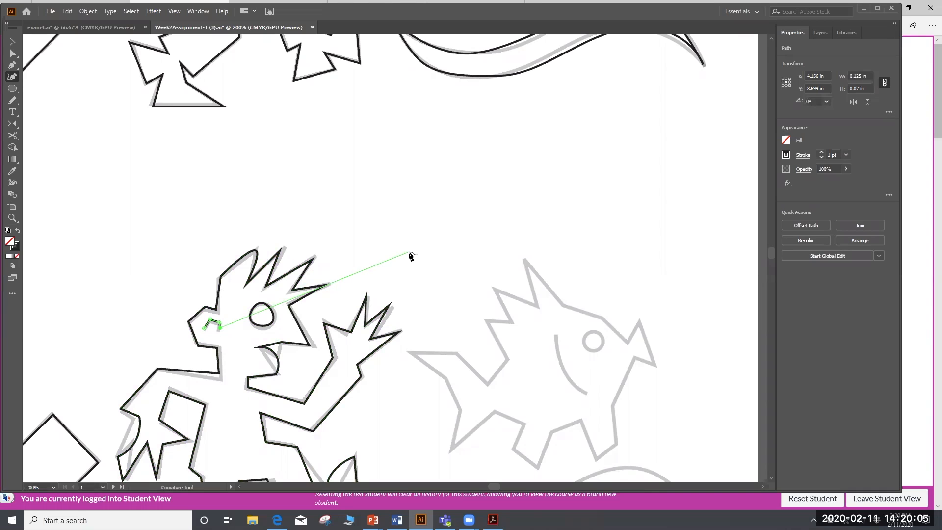
key("Escape")
Draw a closed Curvature path over the V-shaped notch between the third-row fish's tail and back
scroll(510, 261, "down", 5)
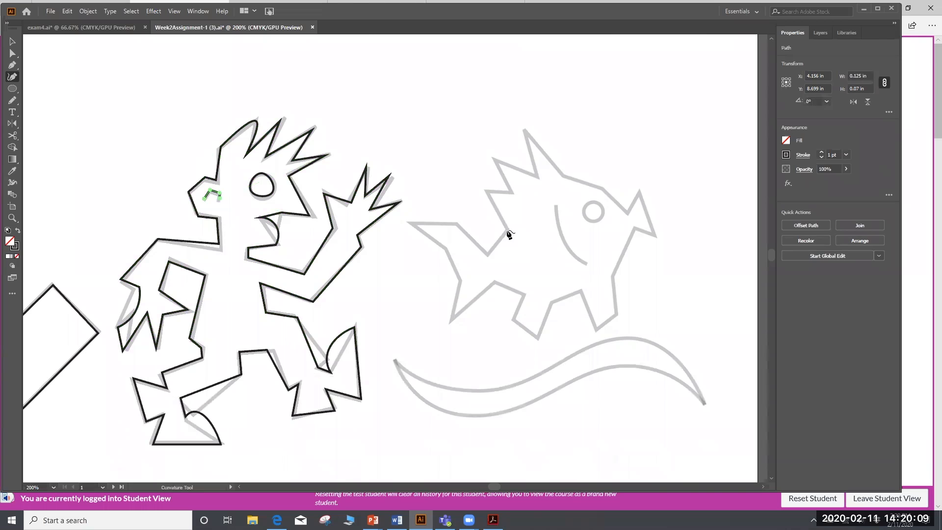
left_click(500, 255)
left_click(488, 253)
left_click(458, 226)
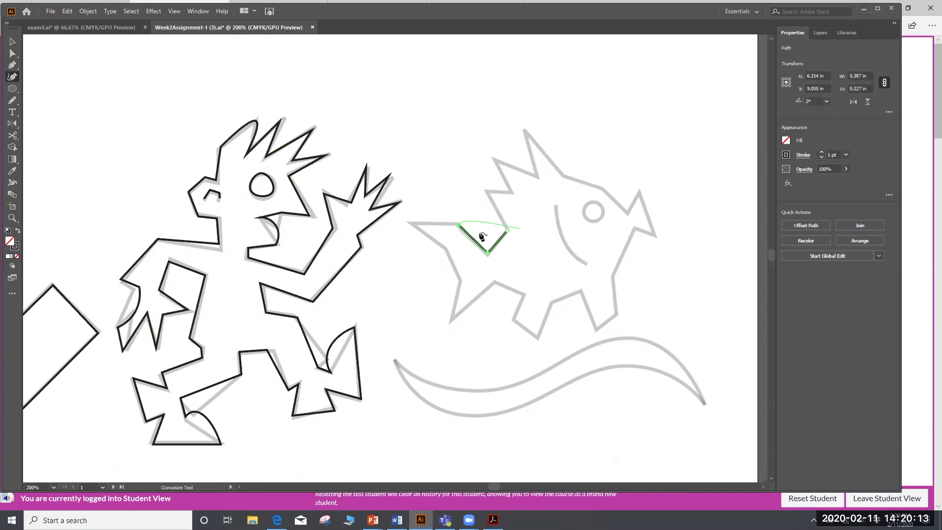
left_click(507, 230)
Trace the third-row wave shape with the Curvature tool along its upper and lower edges, closing it at the left tip
left_click(393, 360)
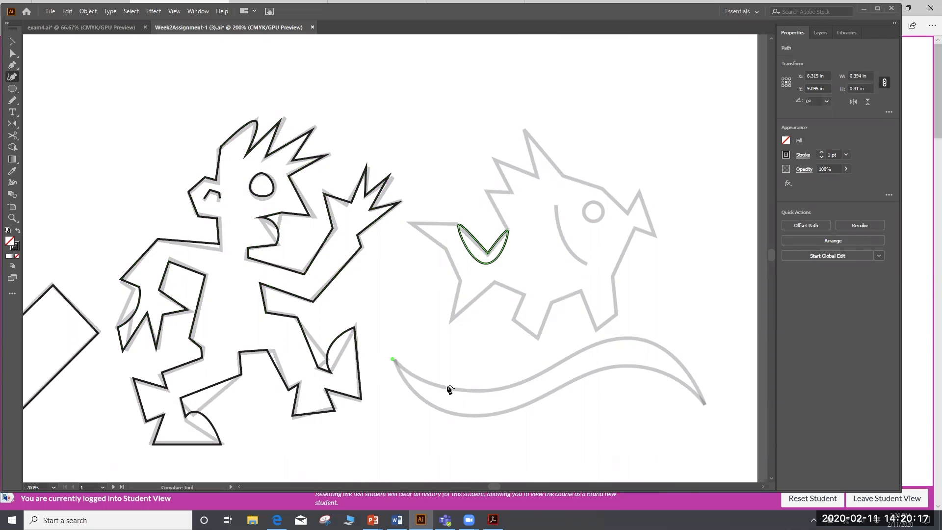
left_click(513, 384)
left_click(603, 341)
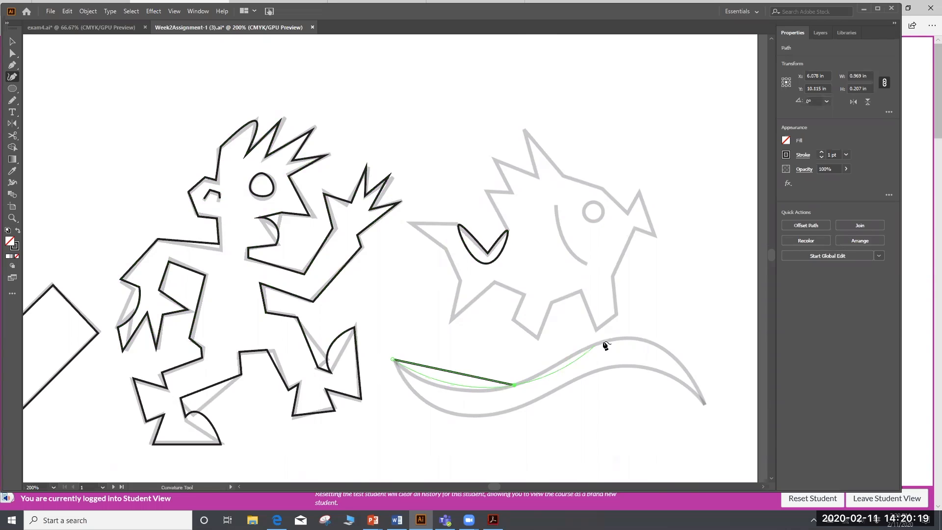
left_click(675, 356)
left_click(705, 403)
left_click(618, 366)
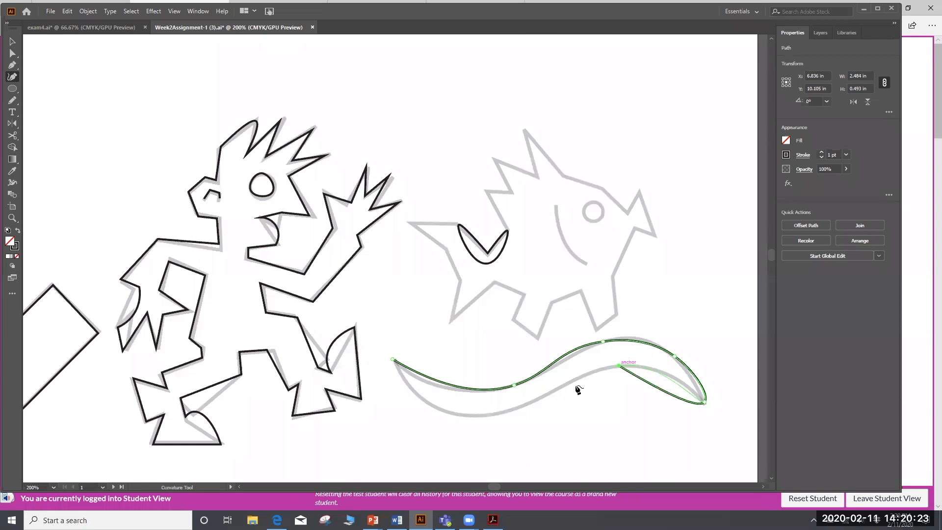
left_click(503, 414)
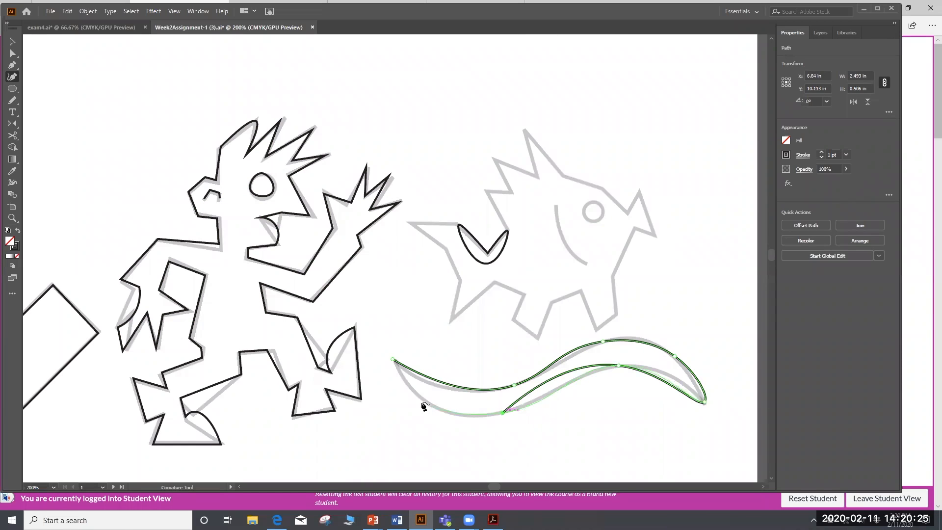
left_click(420, 401)
left_click(393, 360)
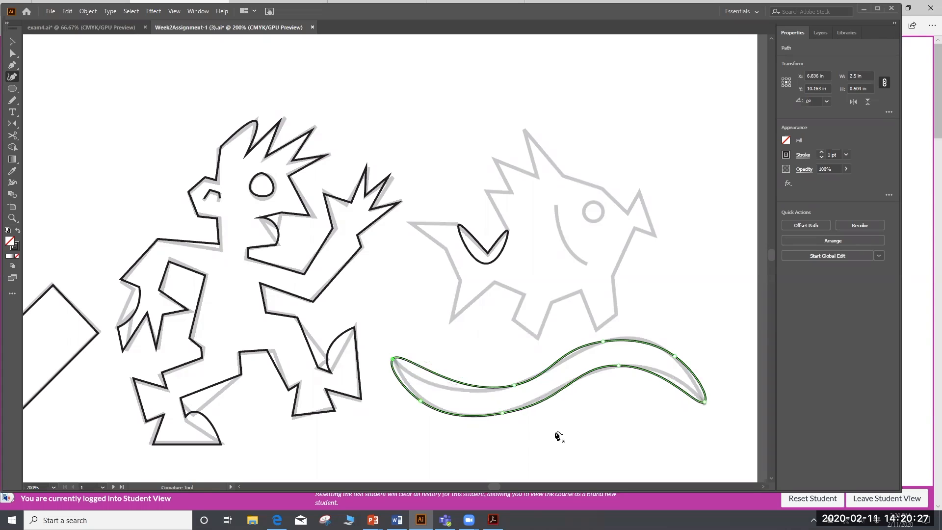
Look over the Pen tool exercises on the second artboard and focus on the Straight lines star
left_click_drag(496, 487, 513, 486)
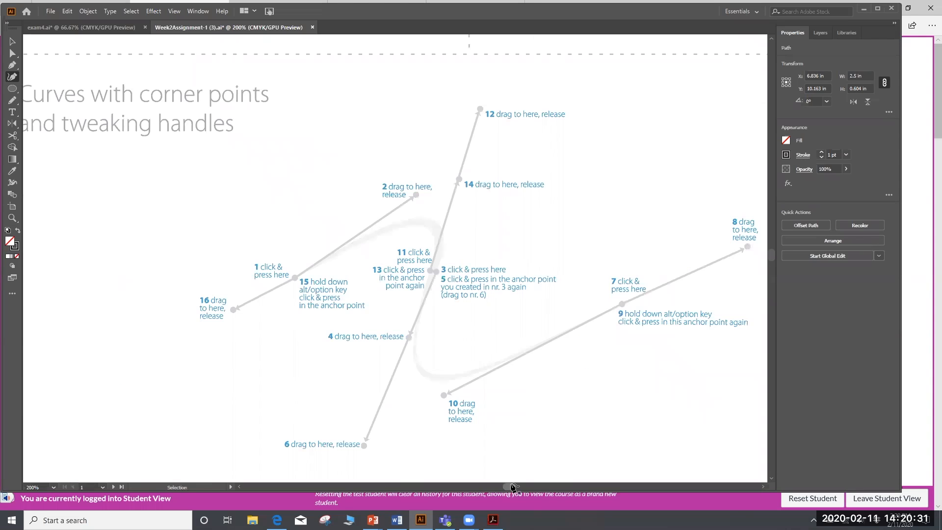
key("ctrl+minus")
key("ctrl+minus")
scroll(608, 206, "up", 4)
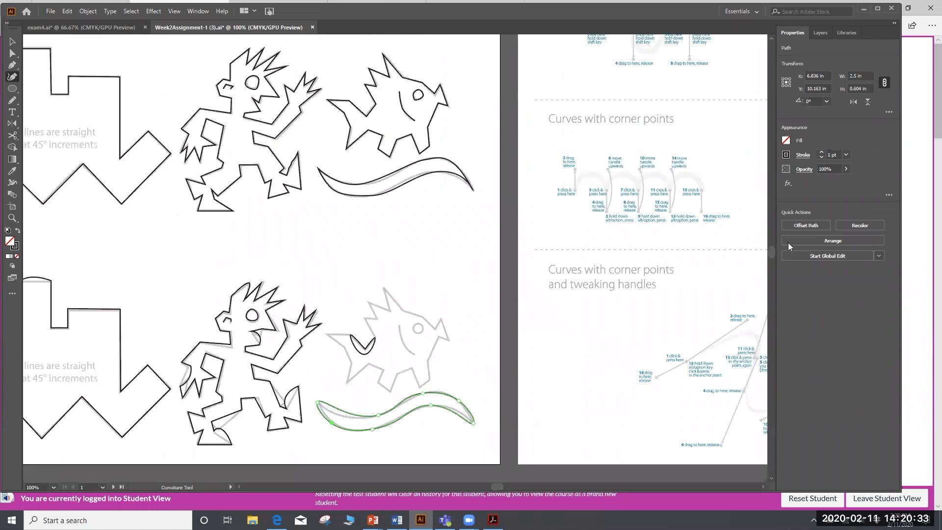
scroll(771, 248, "up", 5)
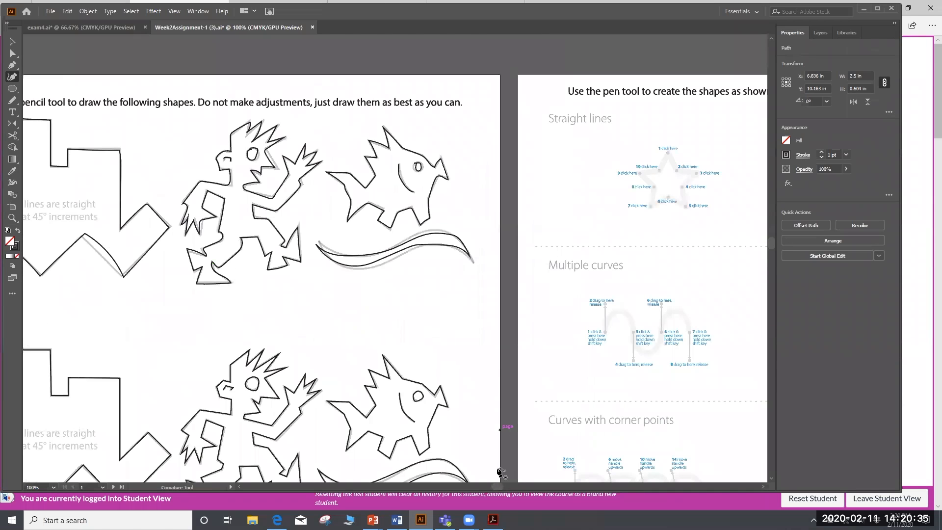
left_click_drag(498, 484, 507, 484)
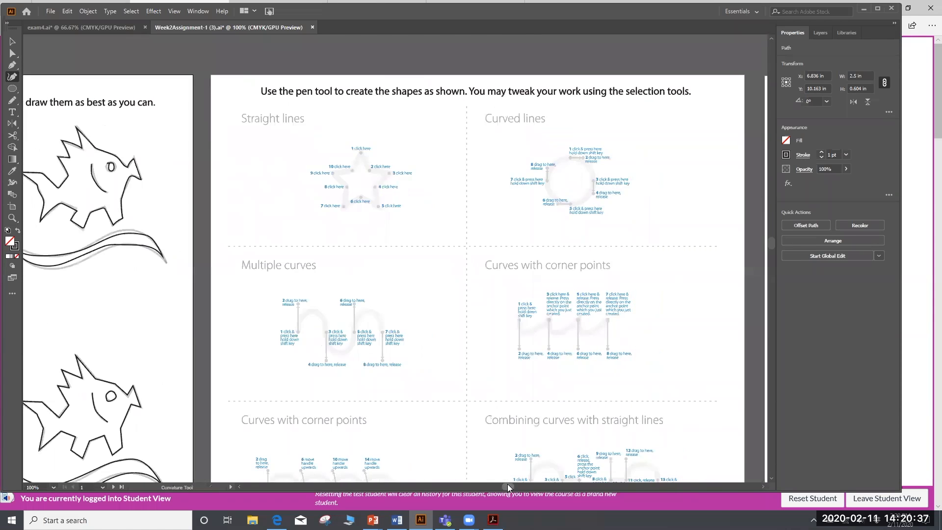
scroll(511, 399, "down", 1)
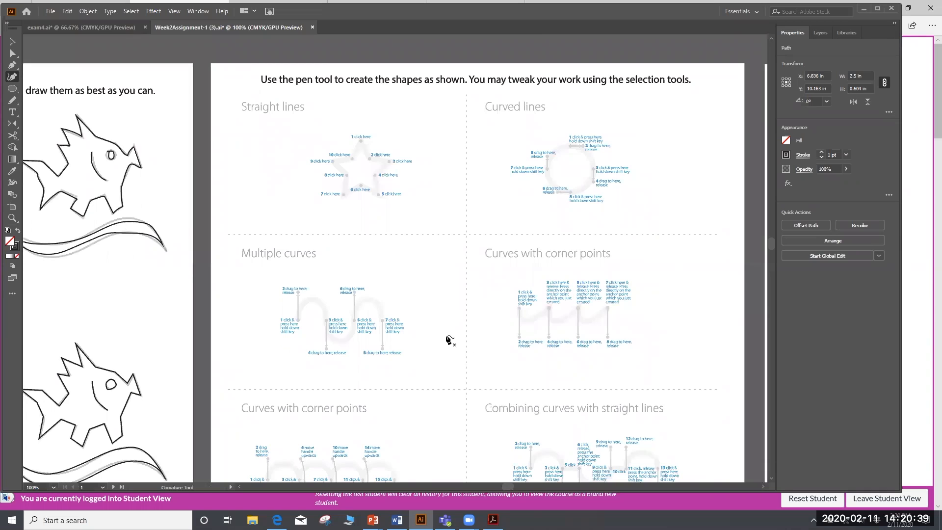
key("ctrl+equal")
key("ctrl+equal")
key("ctrl+equal")
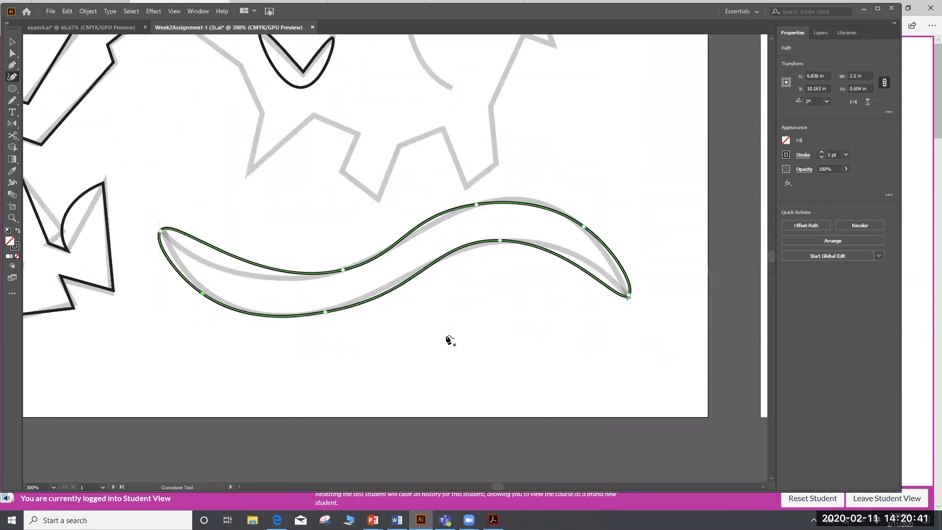
left_click_drag(498, 486, 505, 487)
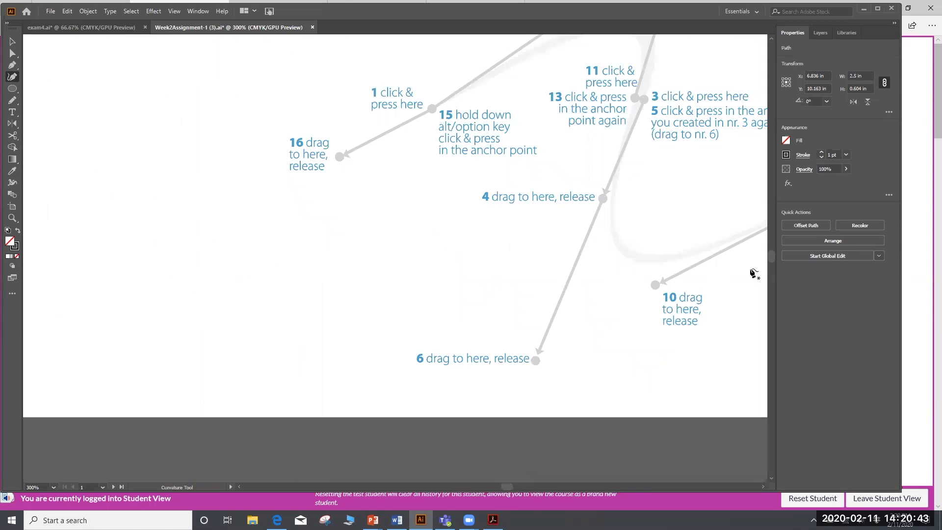
left_click_drag(772, 254, 769, 240)
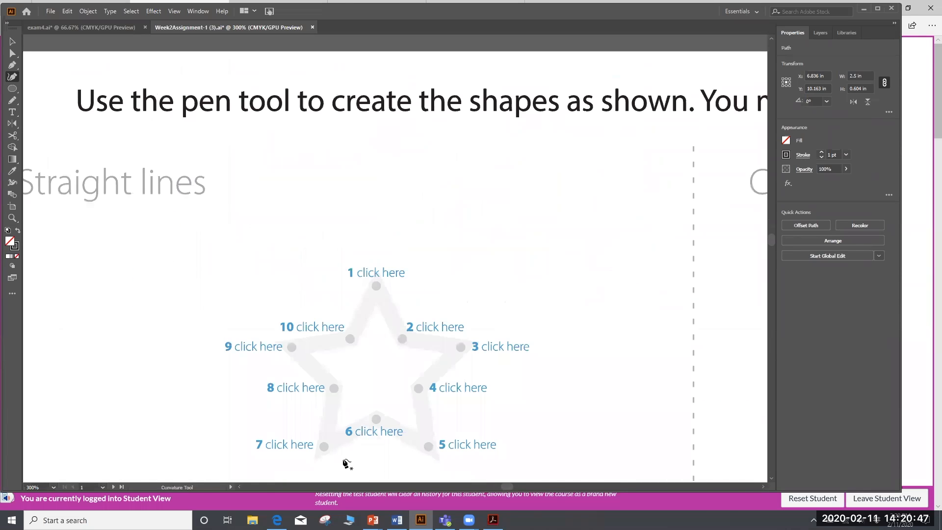
left_click(240, 487)
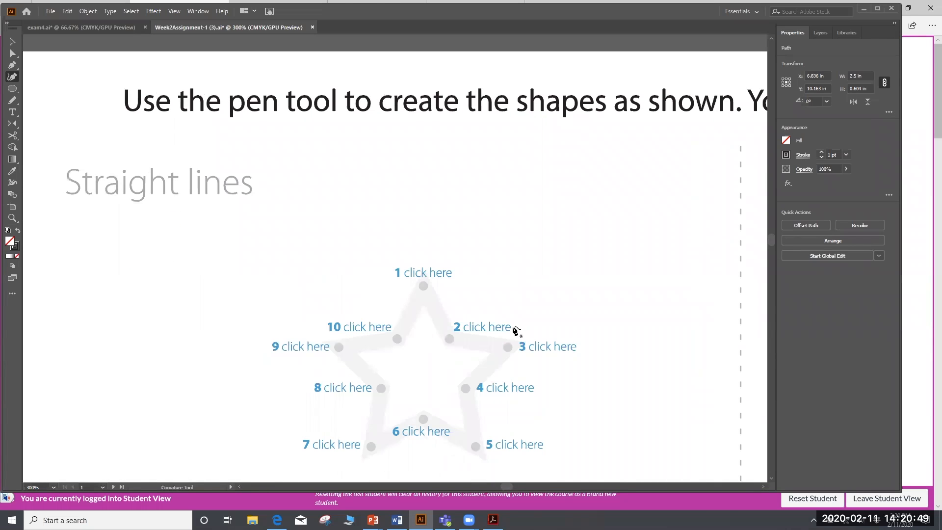
scroll(515, 328, "down", 3)
Start the Straight lines star with the Pen tool, placing straight anchor points at markers 1 to 5
left_click_drag(12, 65, 39, 68)
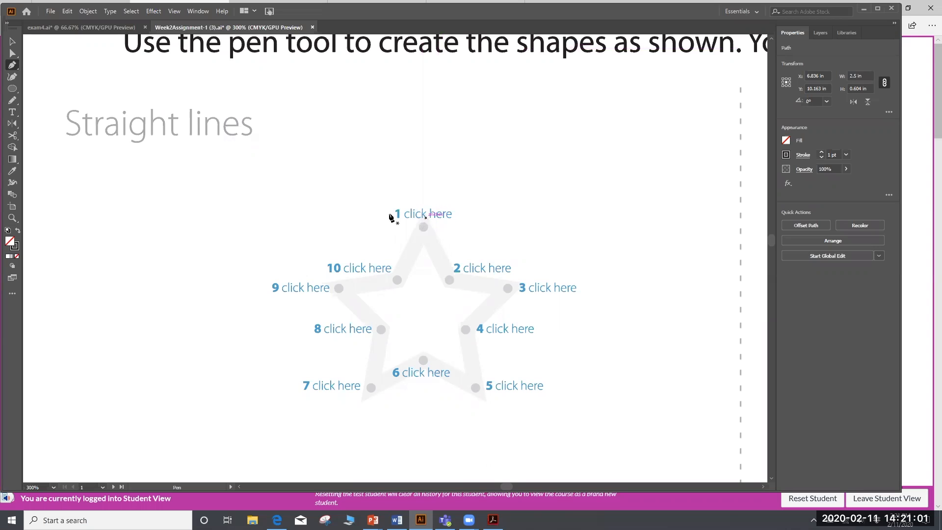
left_click(423, 227)
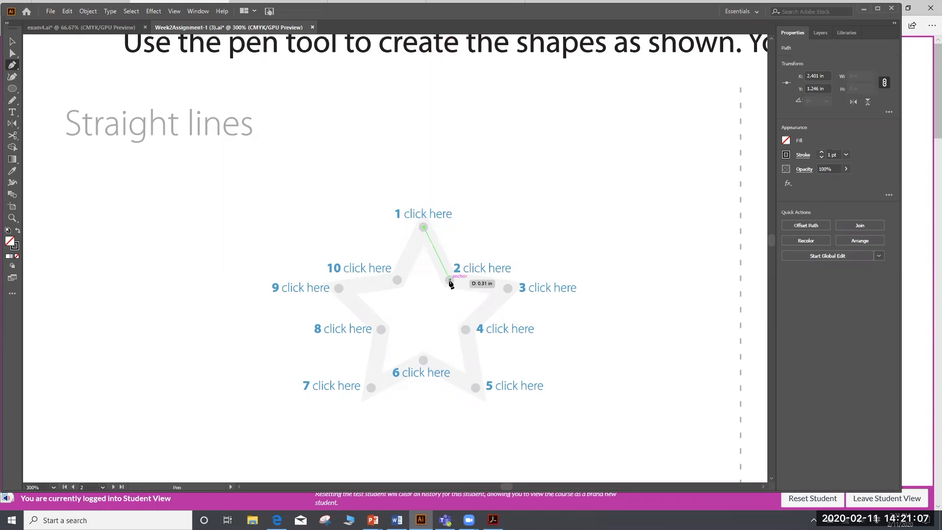
left_click(449, 280)
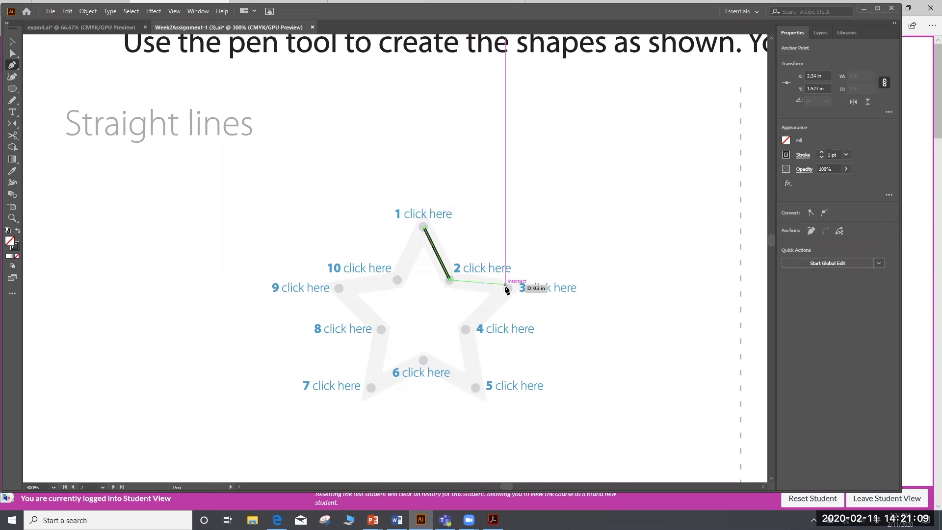
left_click(508, 288)
left_click(466, 331)
left_click(475, 387)
Continue the star through markers 6 to 10 and close the path at marker 1
left_click(424, 360)
left_click(371, 387)
left_click(381, 329)
left_click(337, 288)
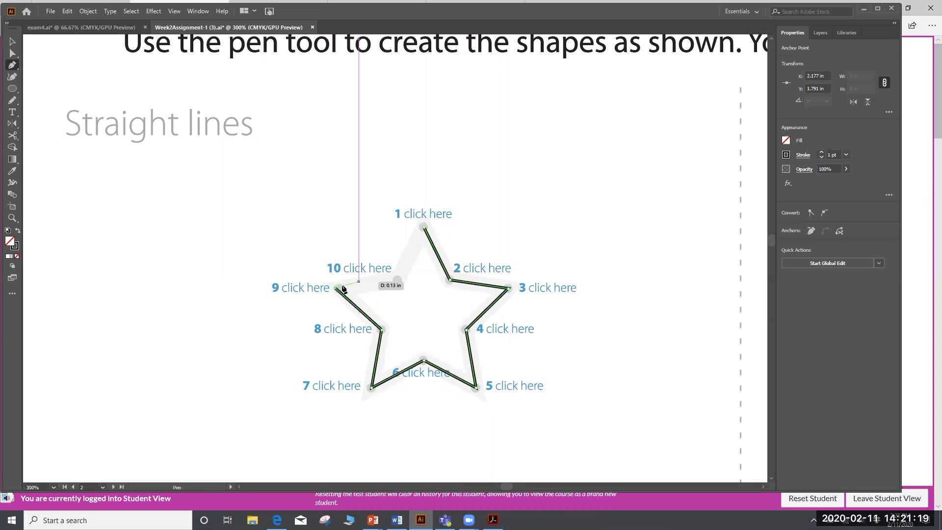
left_click(397, 281)
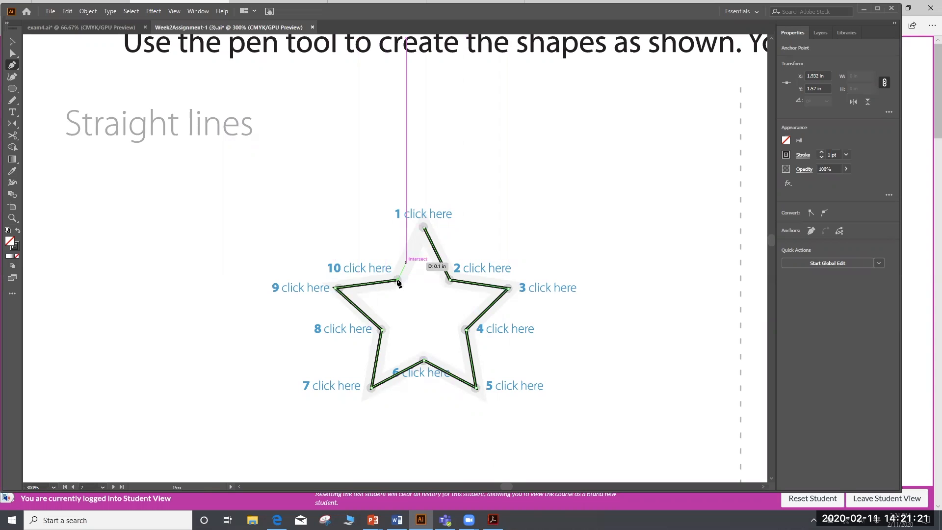
left_click(424, 227)
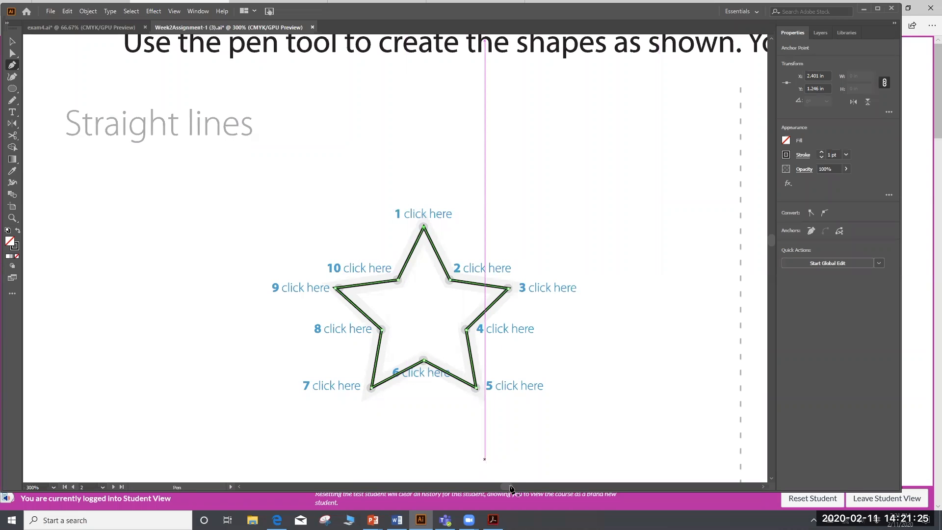
Trace the Curved lines circle with the Pen tool, placing smooth points at markers 1, 3, 5 and 7, closing it at marker 1, and deselect it
left_click_drag(509, 484, 516, 484)
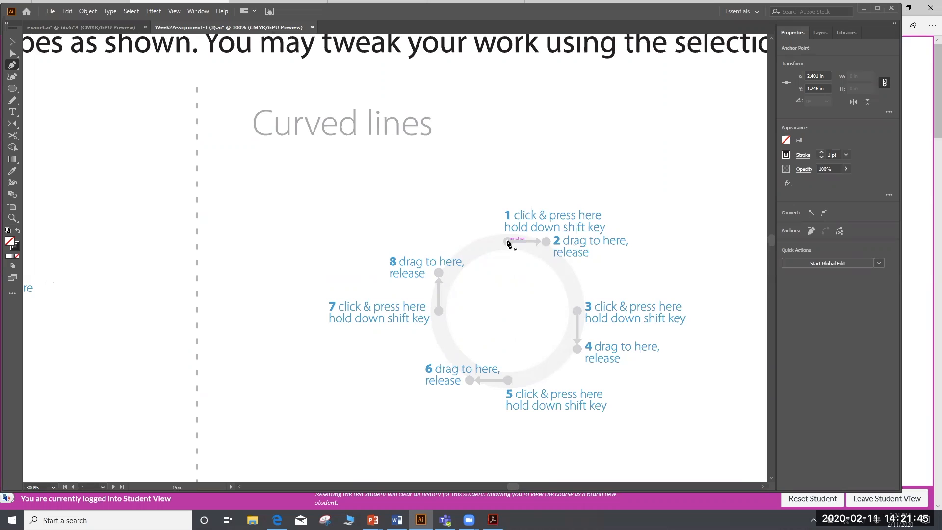
left_click_drag(507, 242, 547, 240)
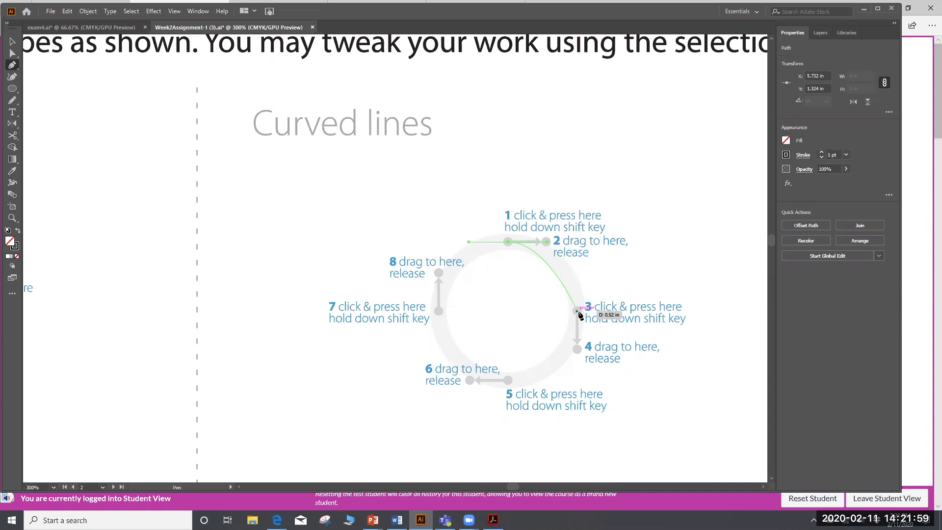
left_click_drag(578, 311, 576, 347)
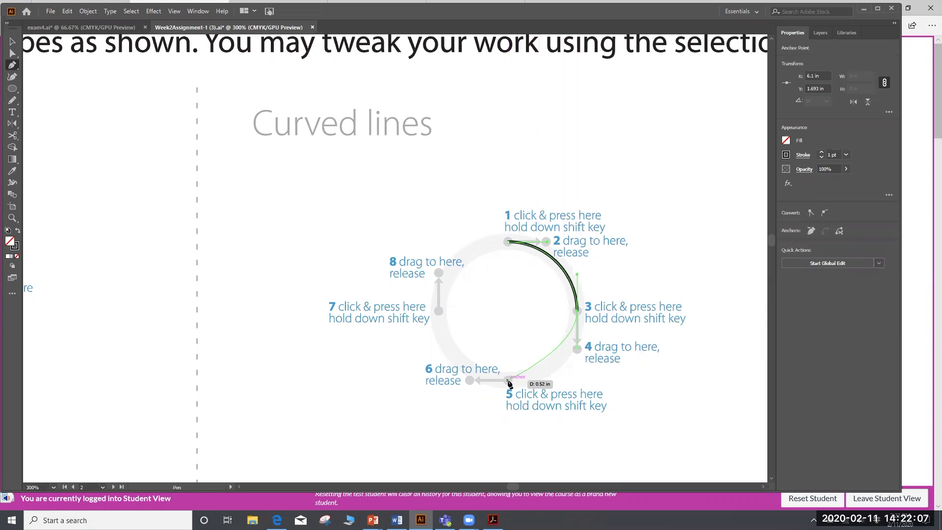
left_click_drag(509, 381, 469, 378)
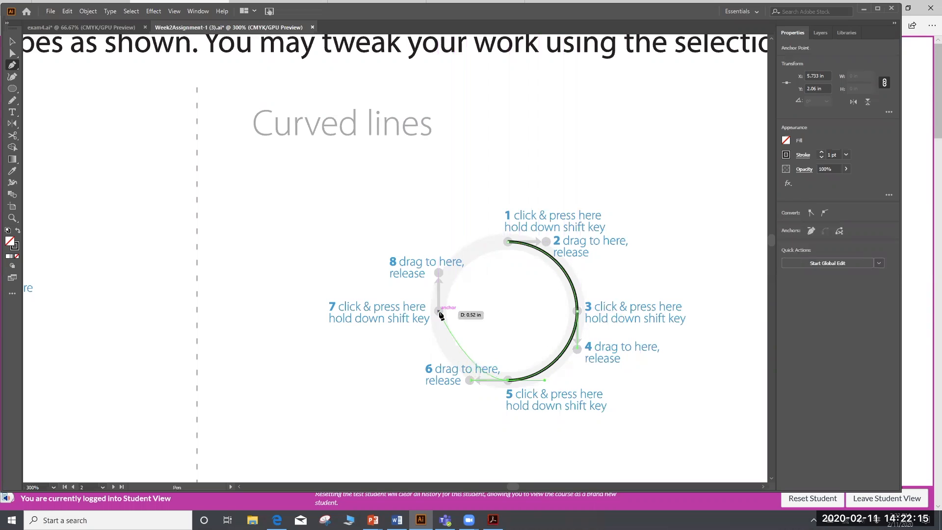
left_click_drag(439, 311, 439, 274)
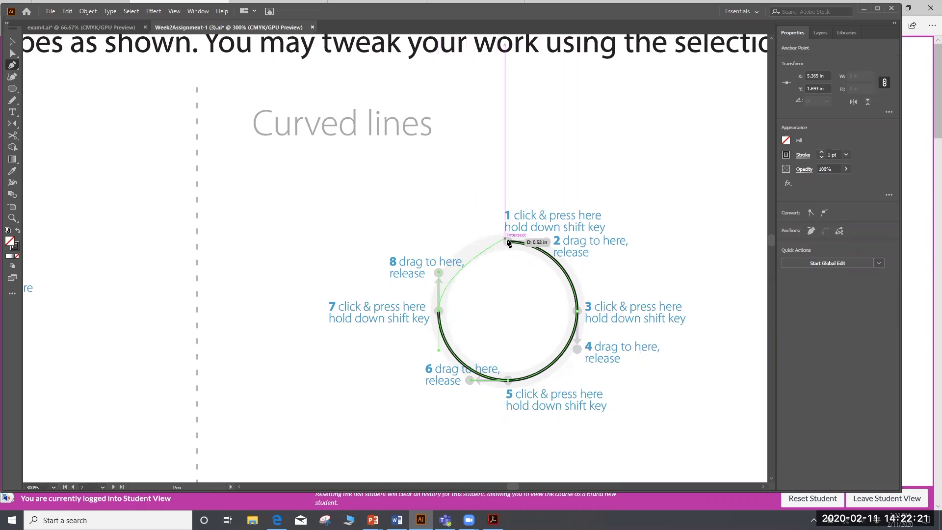
left_click_drag(509, 242, 546, 242)
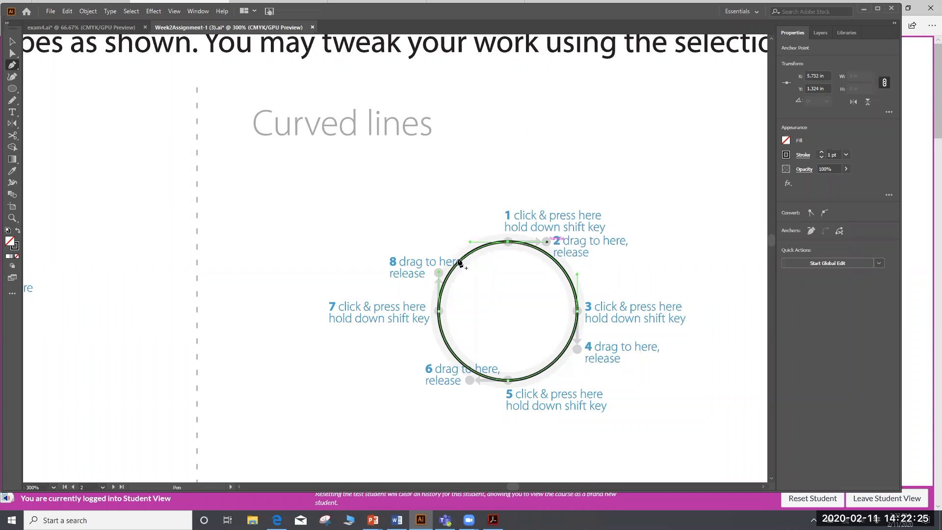
left_click(12, 41)
left_click(642, 141)
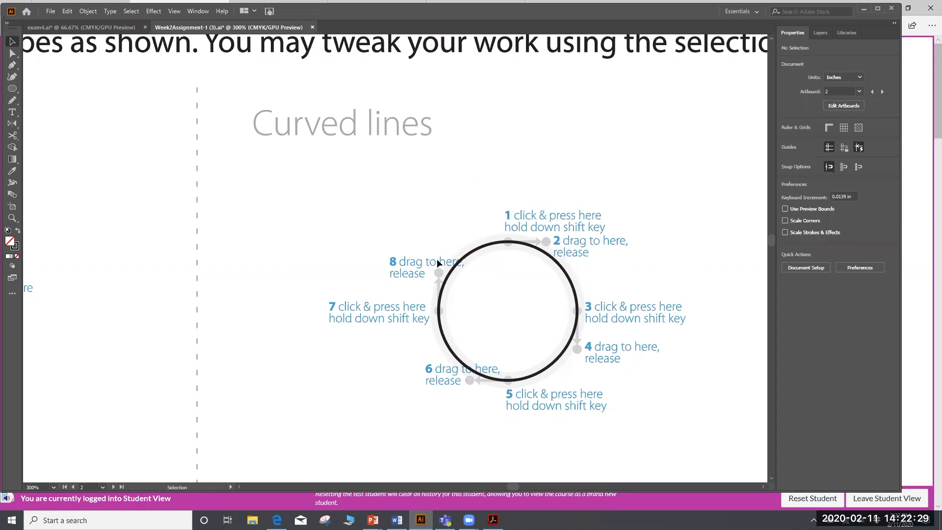
Look over the remaining curve and corner-point exercises on the second artboard, ending at the Multiple curves exercise
scroll(624, 329, "down", 2)
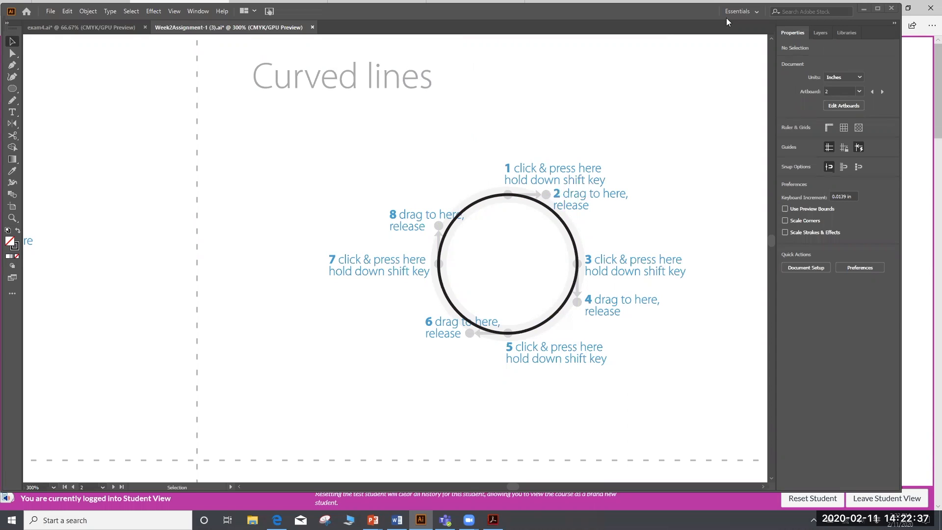
left_click_drag(699, 18, 710, 19)
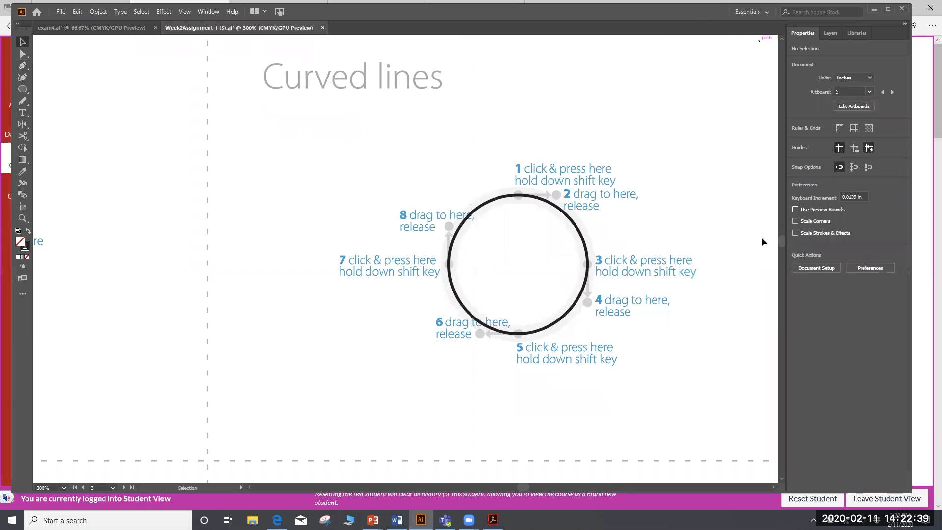
scroll(780, 248, "down", 15)
scroll(781, 249, "up", 5)
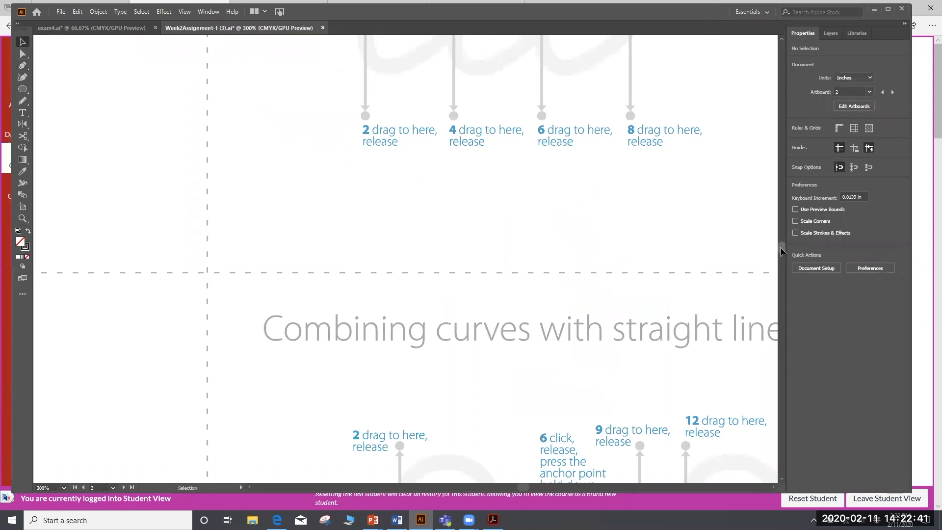
left_click_drag(519, 487, 515, 487)
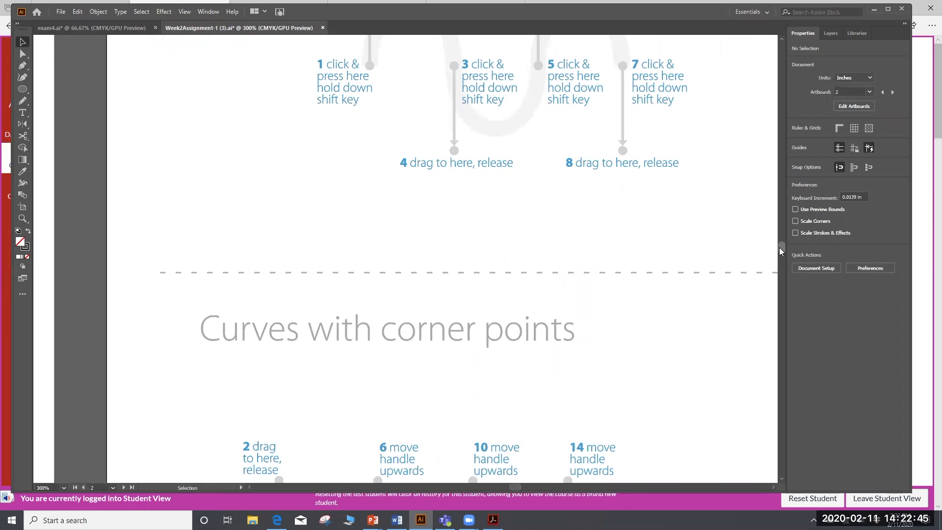
scroll(781, 248, "down", 10)
scroll(781, 251, "up", 6)
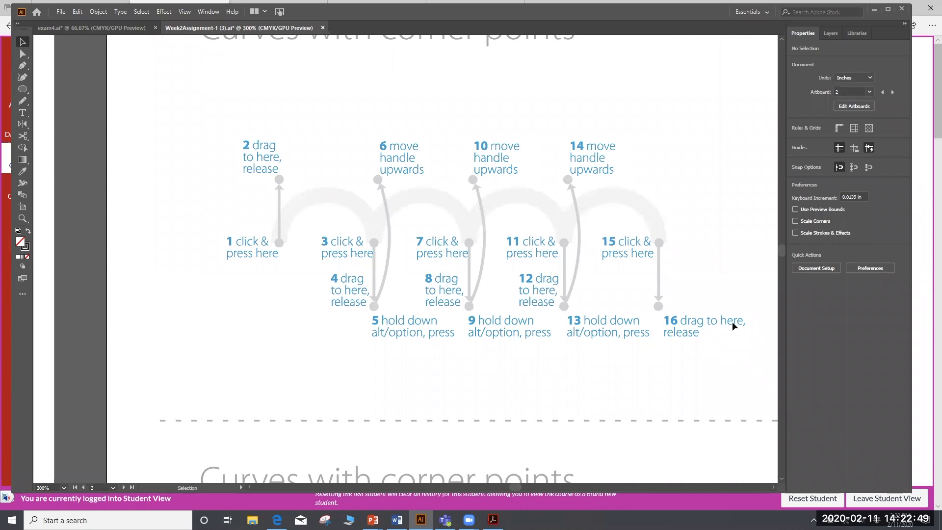
scroll(782, 248, "up", 3)
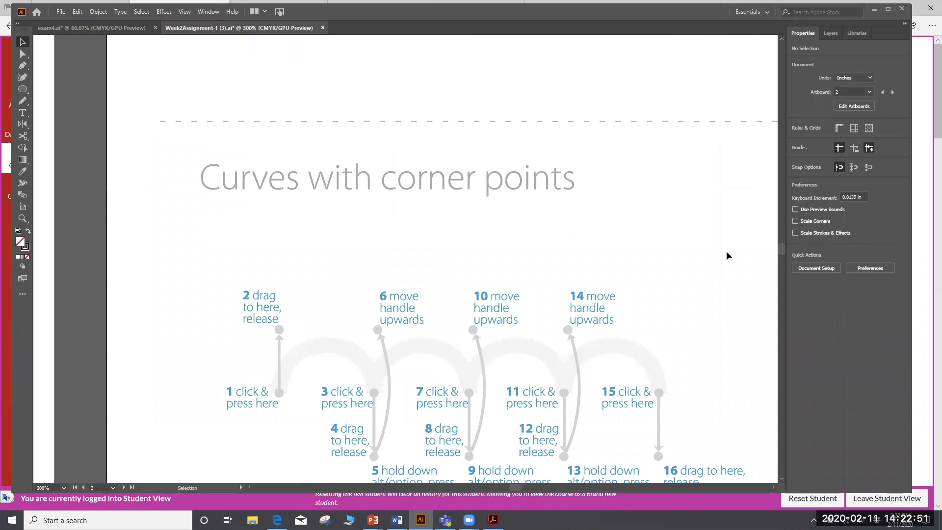
scroll(727, 253, "down", 2)
scroll(728, 255, "down", 1)
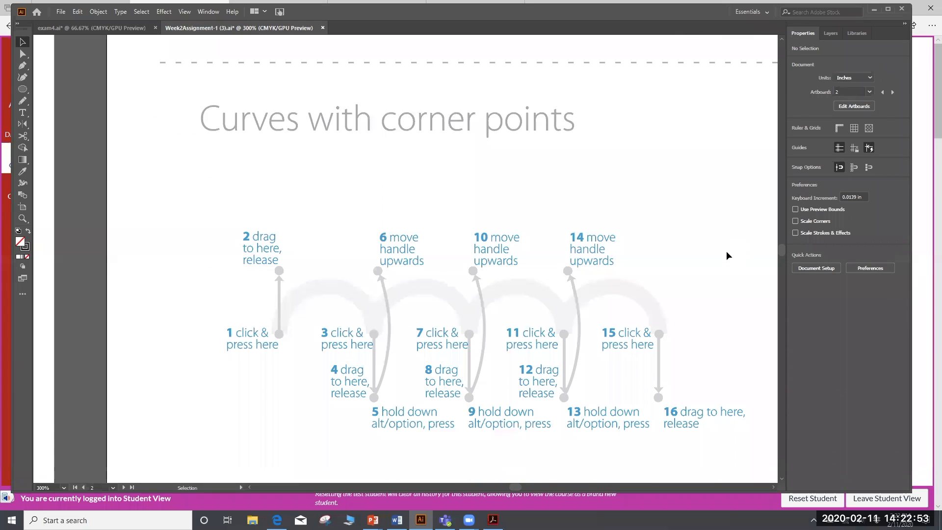
left_click_drag(520, 488, 524, 487)
scroll(535, 310, "up", 8)
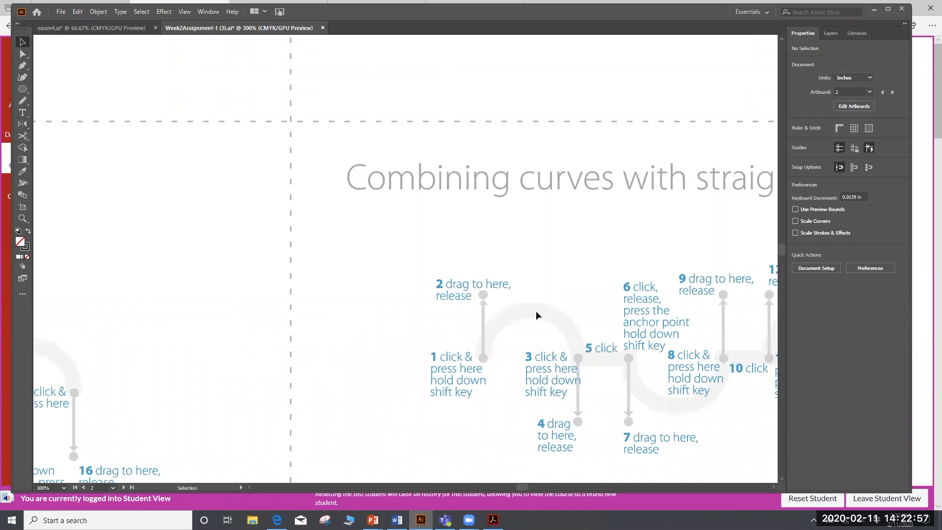
scroll(536, 310, "up", 9)
scroll(464, 434, "up", 1)
scroll(249, 486, "left", 10)
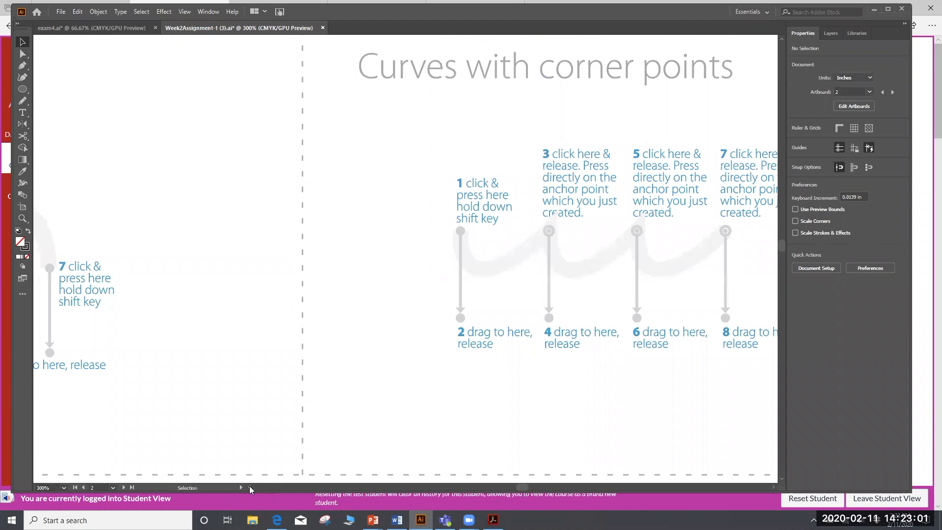
scroll(249, 486, "left", 8)
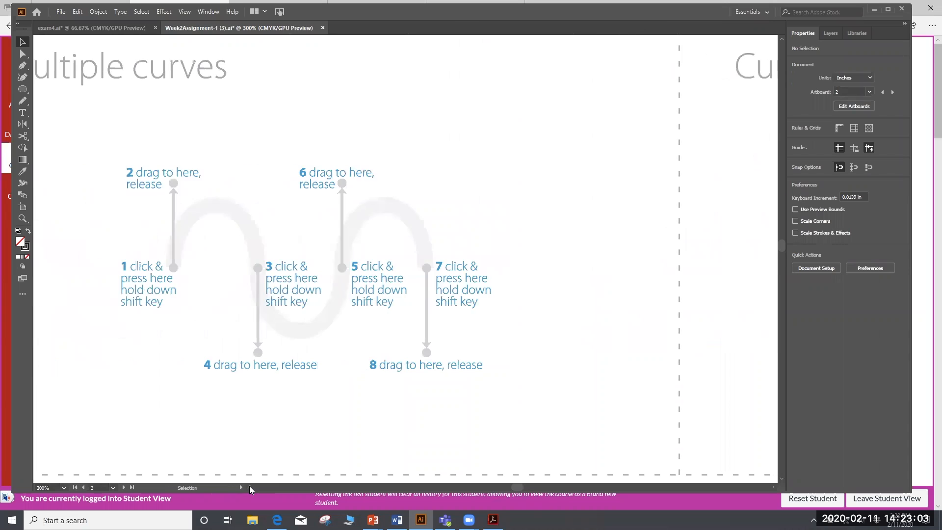
scroll(371, 272, "up", 2)
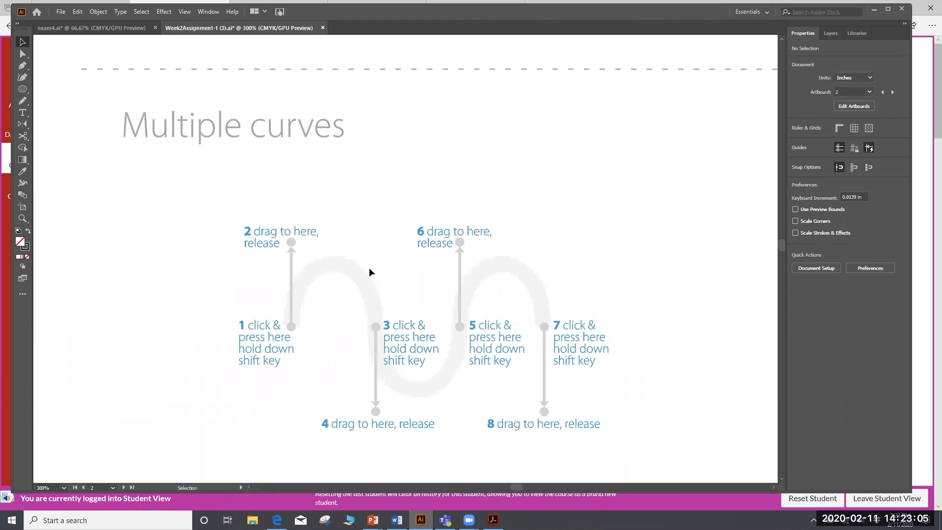
Trace the Multiple curves wave with the Pen tool, placing smooth points at markers 1, 3, 5 and 7 with vertical handles, and deselect it
left_click(23, 66)
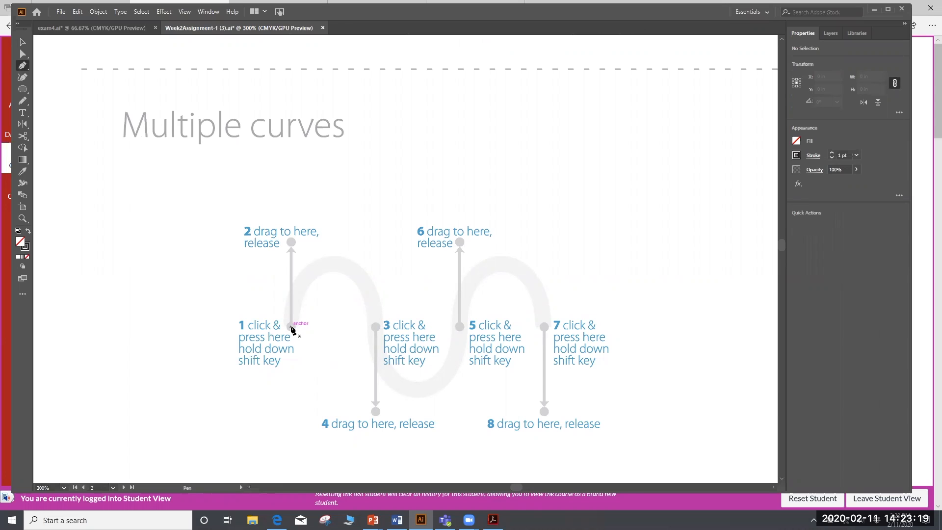
left_click_drag(291, 326, 290, 243)
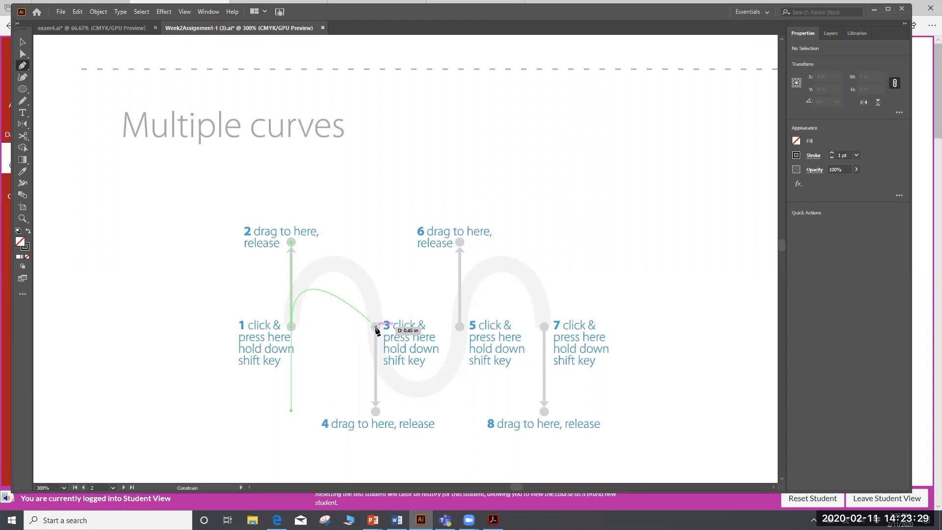
left_click_drag(375, 327, 374, 410)
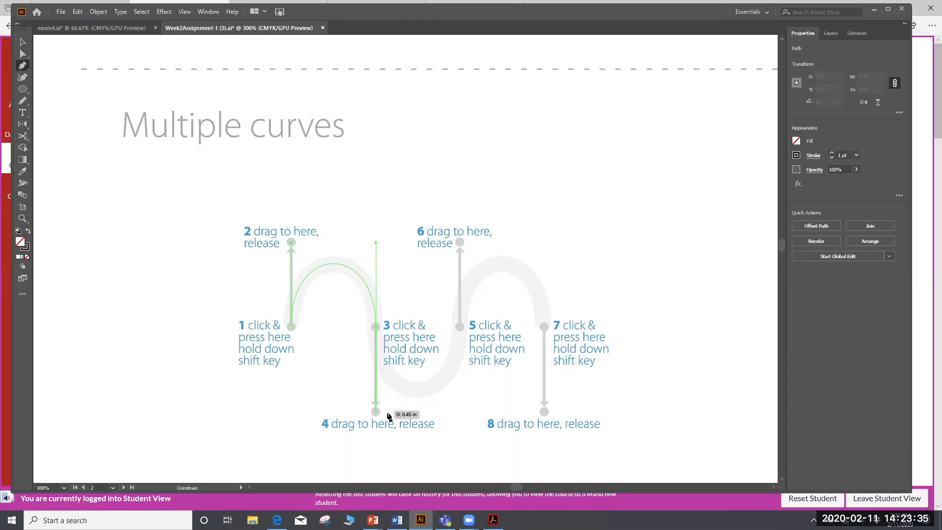
left_click_drag(460, 327, 463, 242)
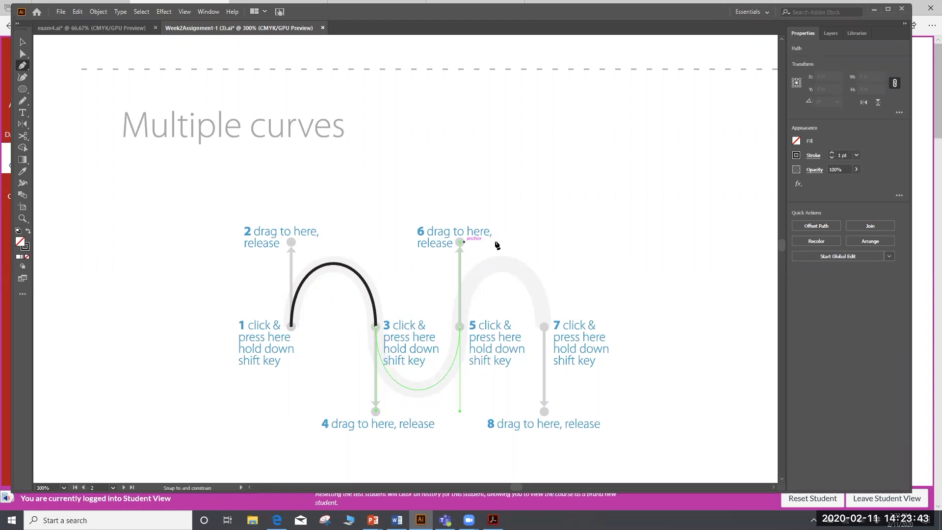
left_click_drag(544, 326, 544, 410)
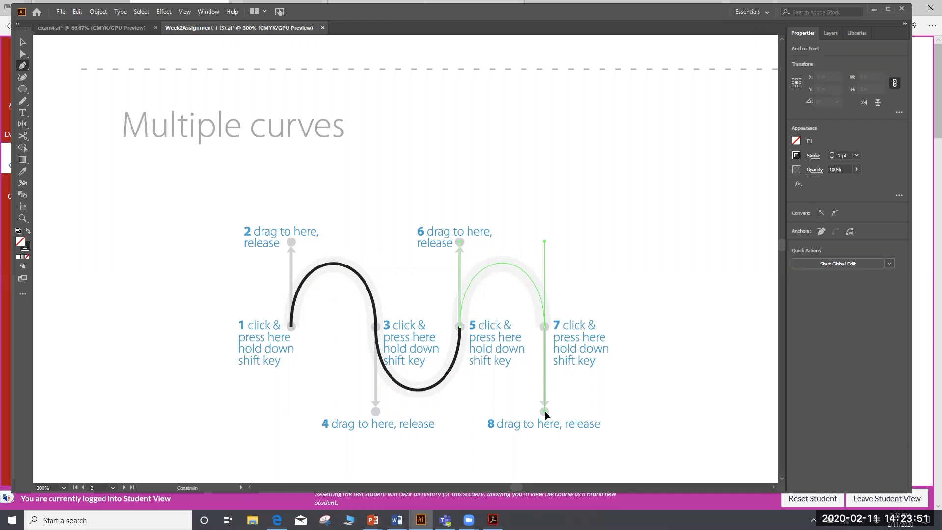
left_click_drag(544, 411, 545, 411)
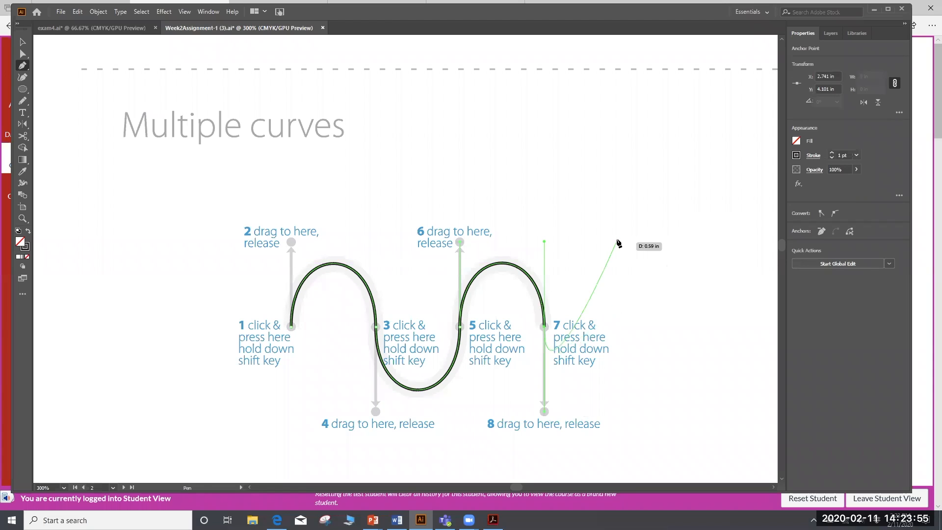
key("v")
left_click(590, 166)
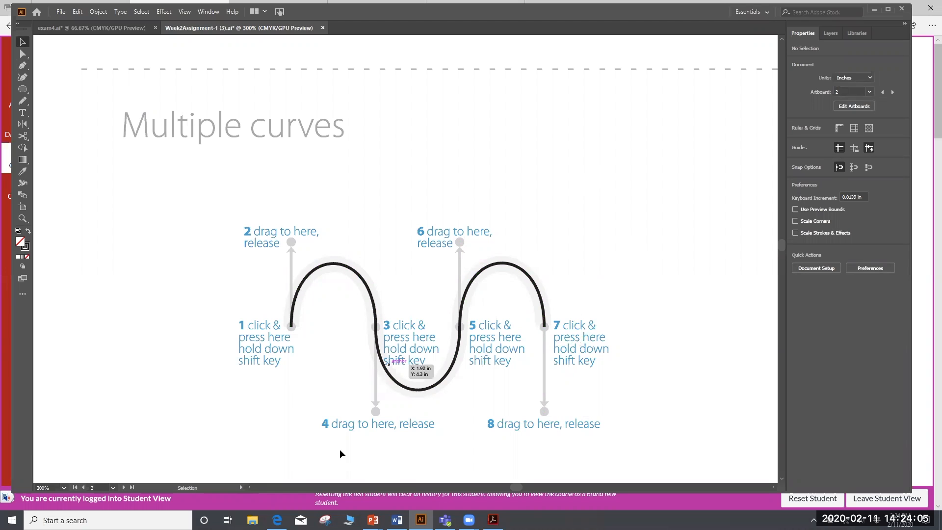
Try to start the upper Curves with corner points path at marker 1 with a handle towards marker 2, and undo it
left_click_drag(517, 486, 525, 486)
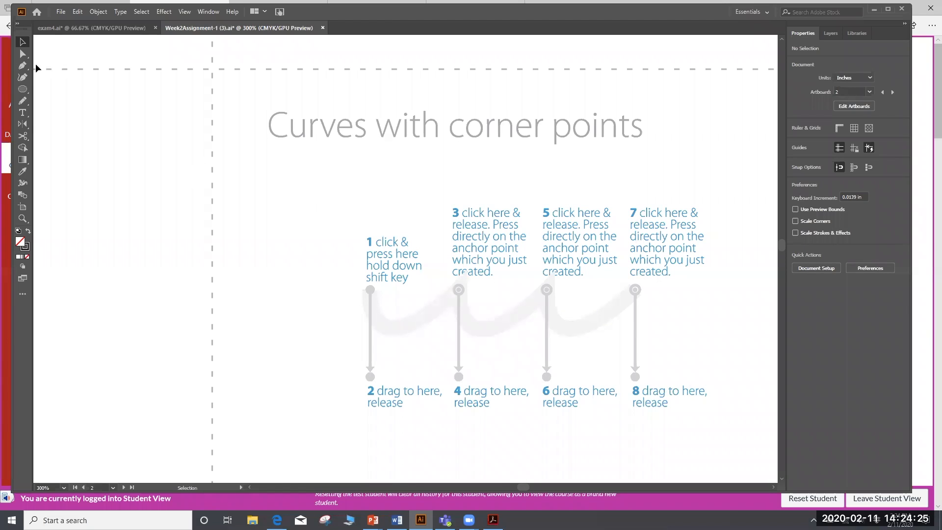
left_click(22, 65)
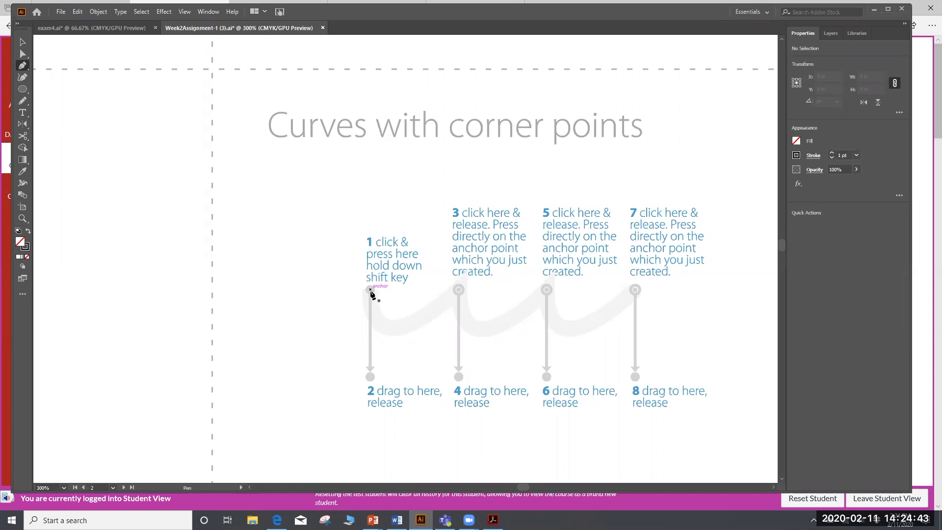
left_click_drag(370, 290, 391, 390)
key("ctrl+z")
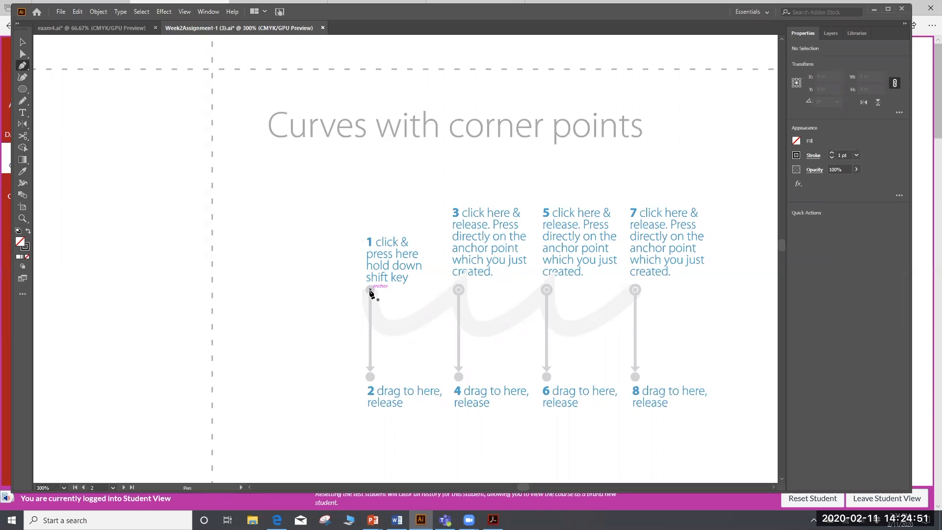
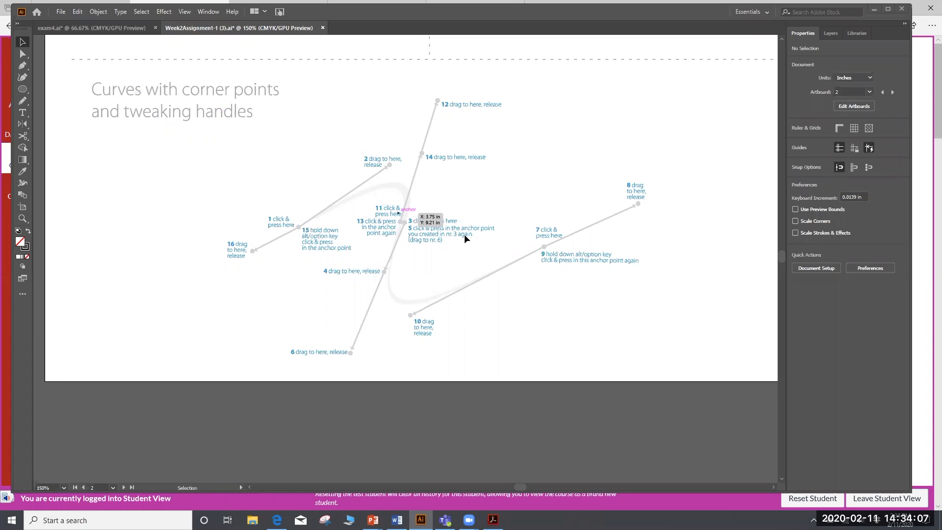
Try to start the Curves with corner points and tweaking handles path with the Pen tool at markers 1 and 3, and undo it
key("ctrl+equal")
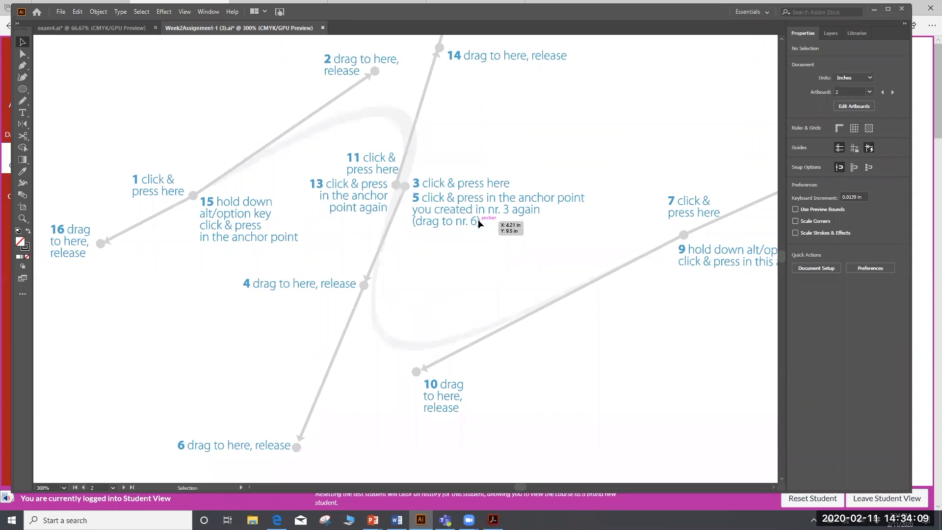
key("ctrl+equal")
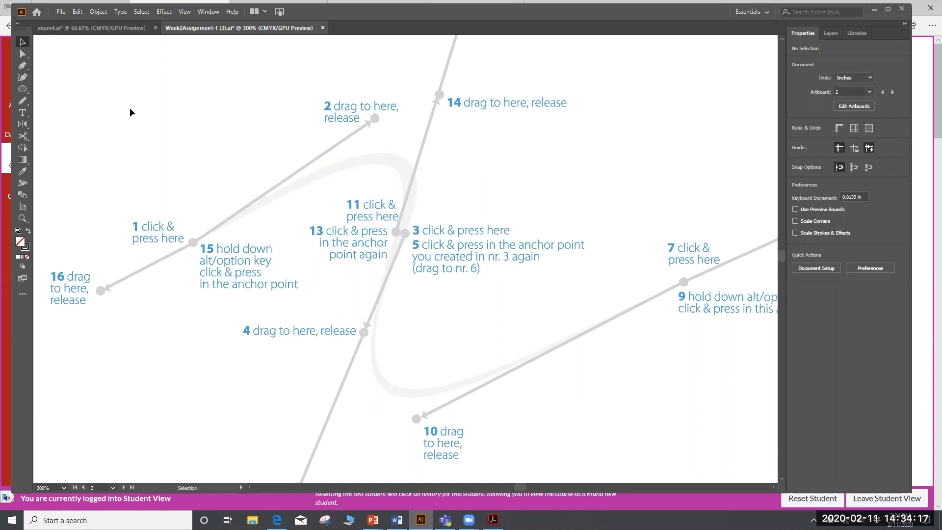
key("p")
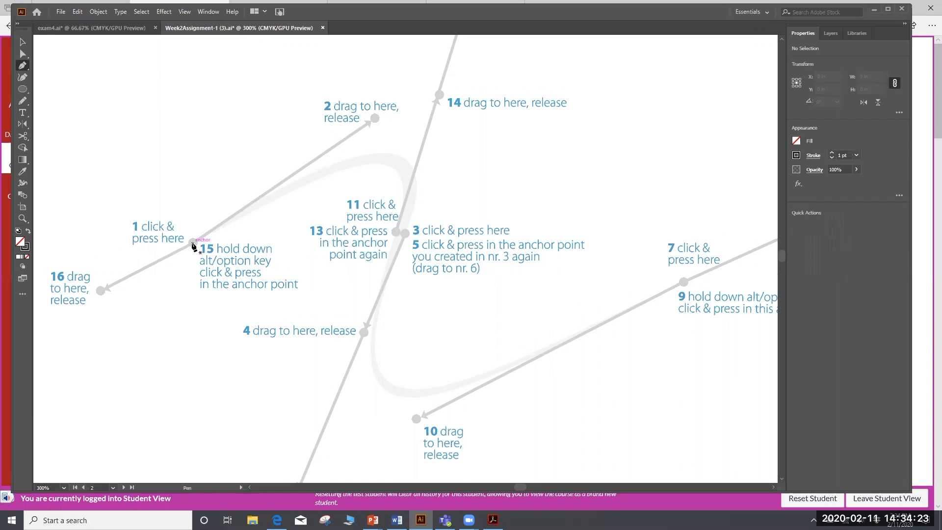
left_click_drag(213, 228, 378, 119)
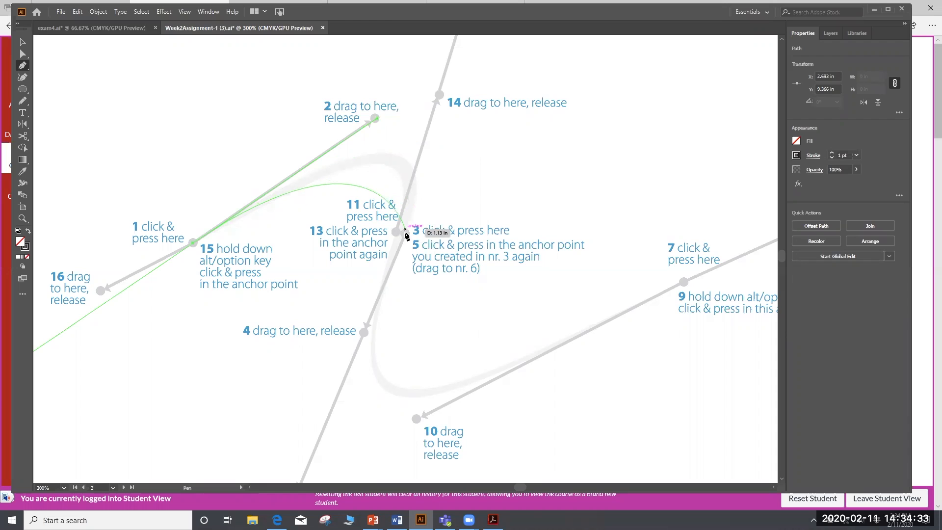
left_click_drag(404, 231, 364, 333)
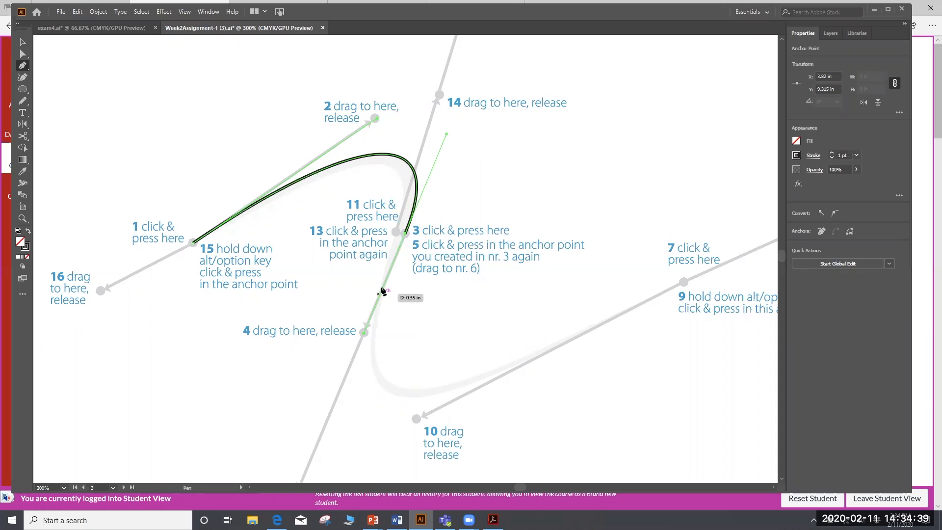
left_click(406, 237)
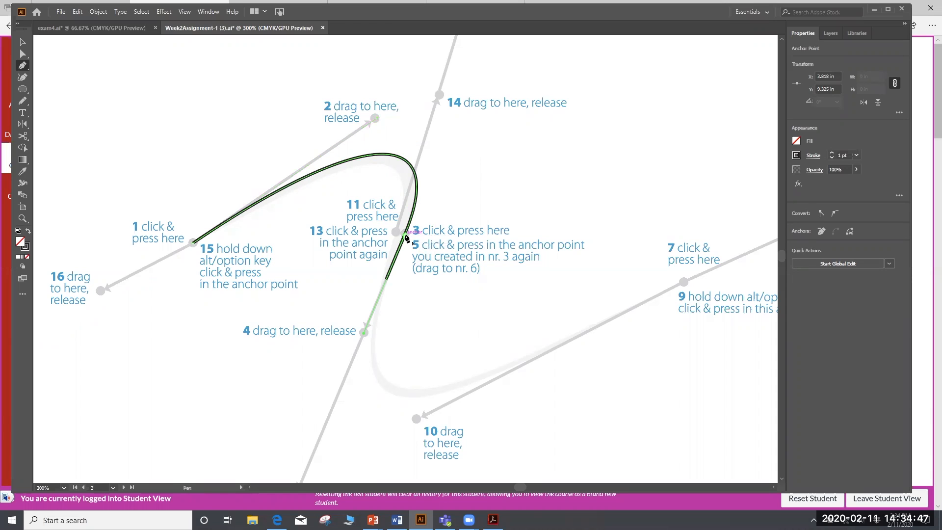
key("ctrl+minus")
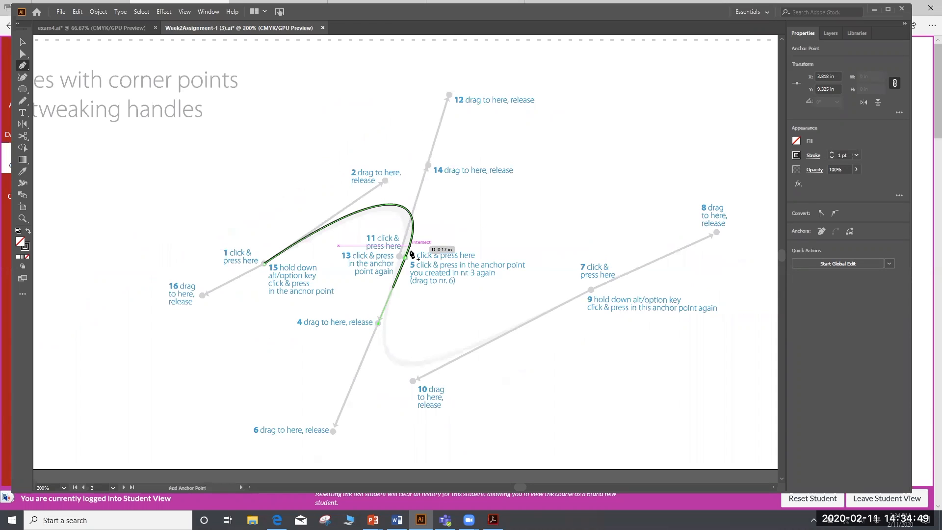
key("ctrl+z")
key("ctrl+z")
key("ctrl+z")
key("ctrl+shift+z")
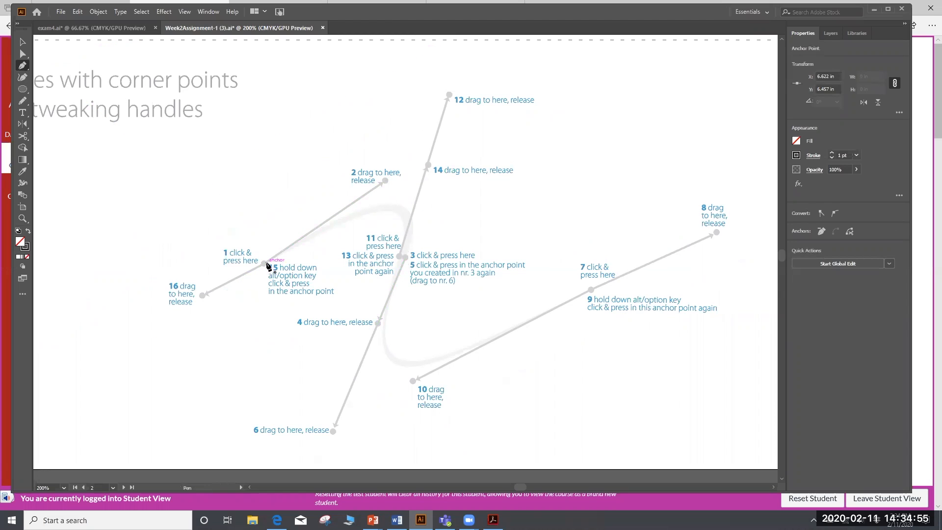
Try to draw the path from marker 1 through marker 3 to marker 7, pulling handles to markers 2, 4, 6, 8 and 10
left_click_drag(322, 228, 386, 181)
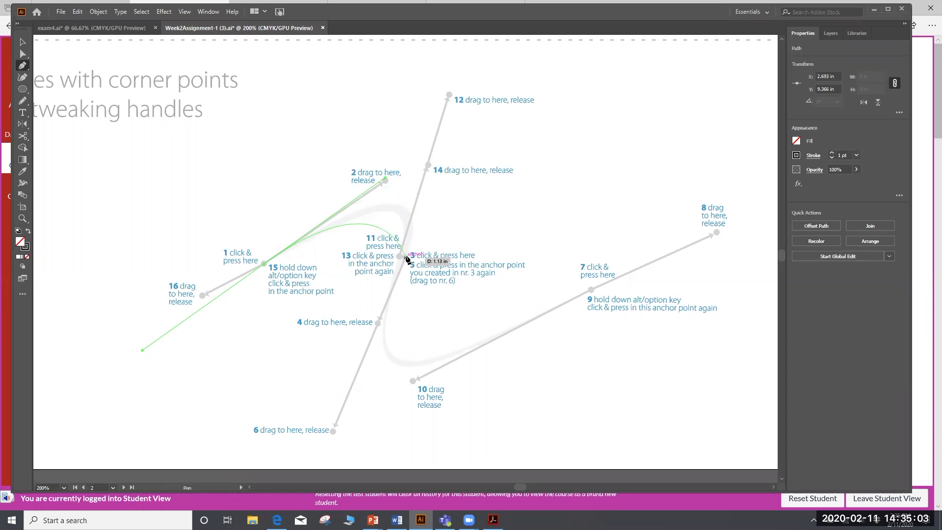
left_click_drag(405, 254, 377, 322)
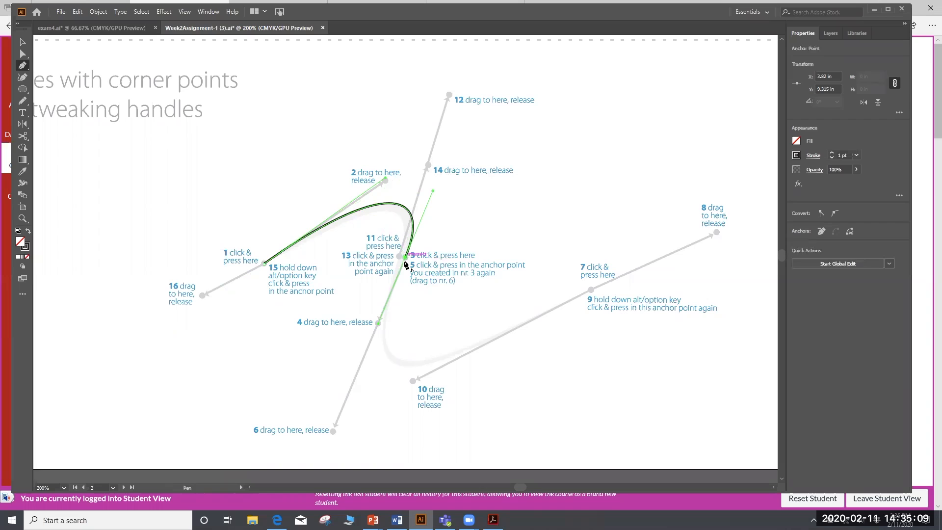
left_click_drag(406, 258, 334, 430)
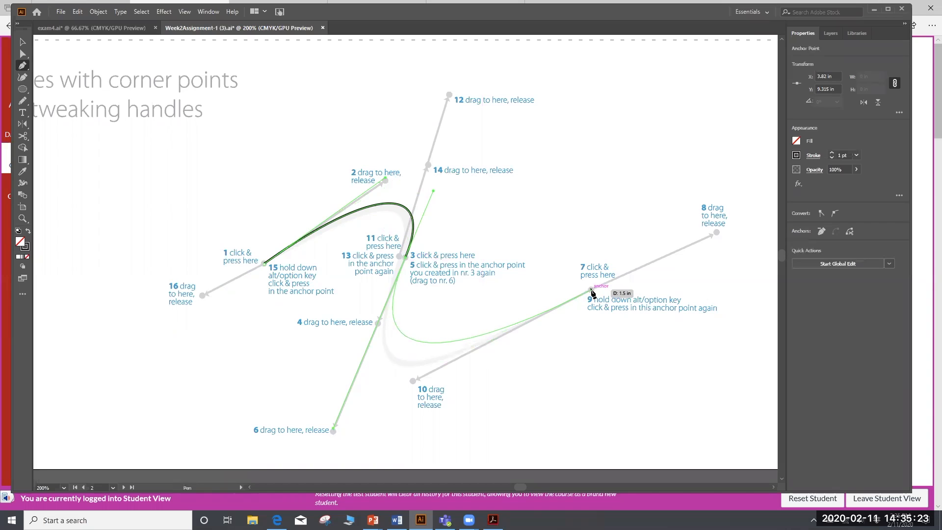
left_click_drag(591, 290, 715, 233)
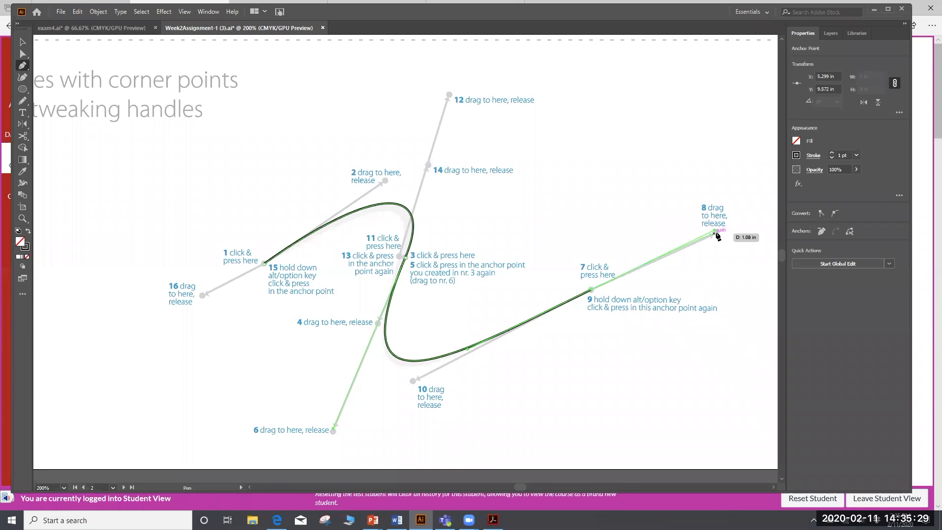
left_click(591, 291, "alt")
left_click_drag(592, 293, 412, 386)
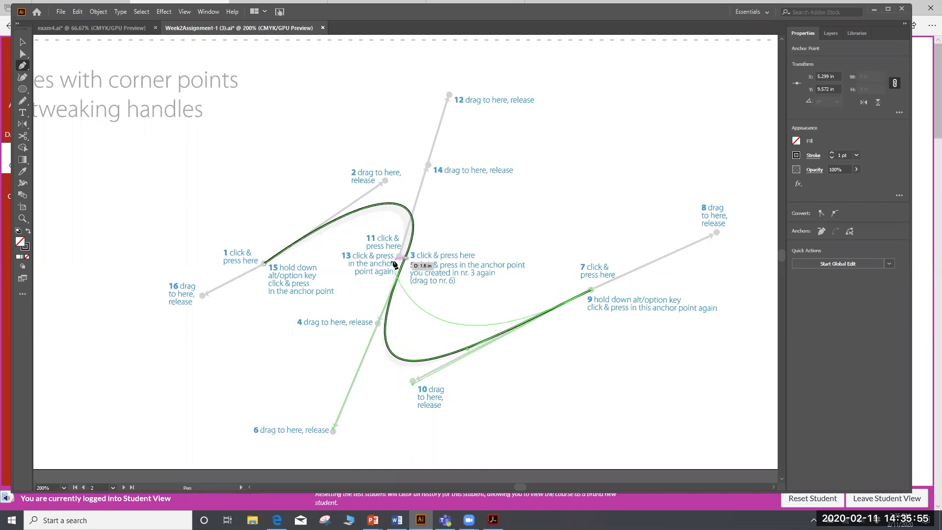
Try to bring the path back through marker 11 and close it at marker 1 with a handle towards marker 16, and undo the whole path
left_click_drag(401, 256, 451, 96)
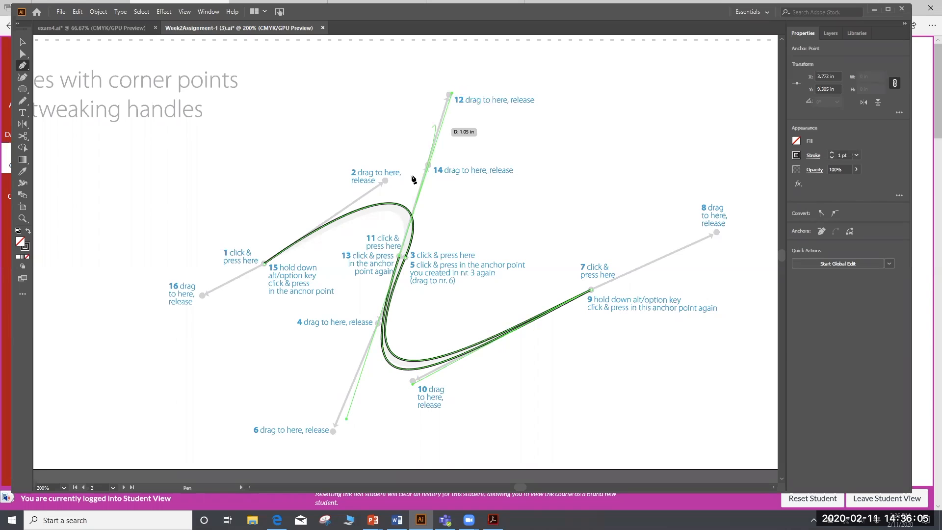
left_click(402, 259, "alt")
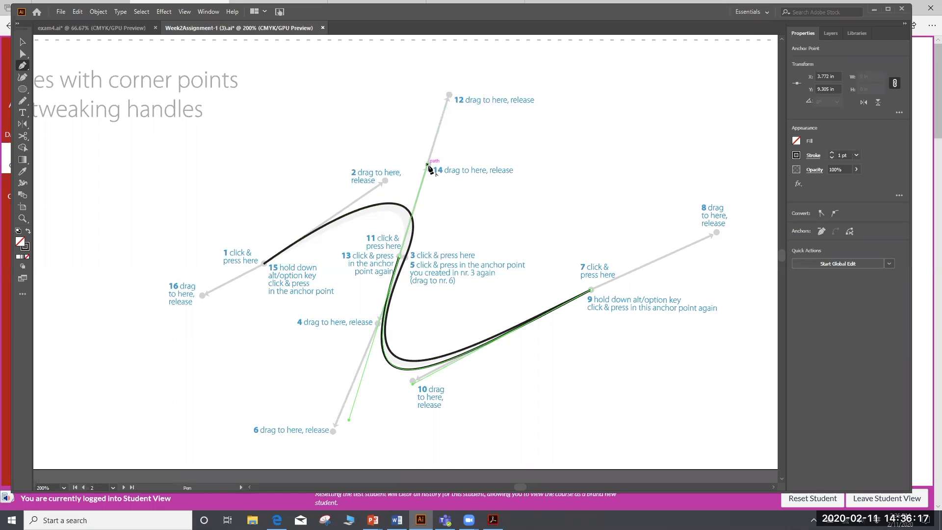
left_click_drag(428, 164, 429, 165)
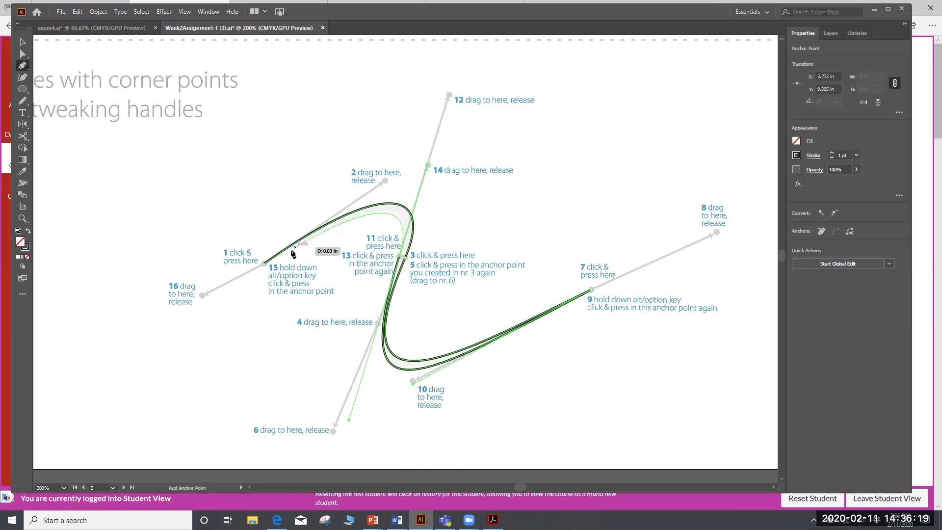
left_click_drag(266, 266, 300, 256)
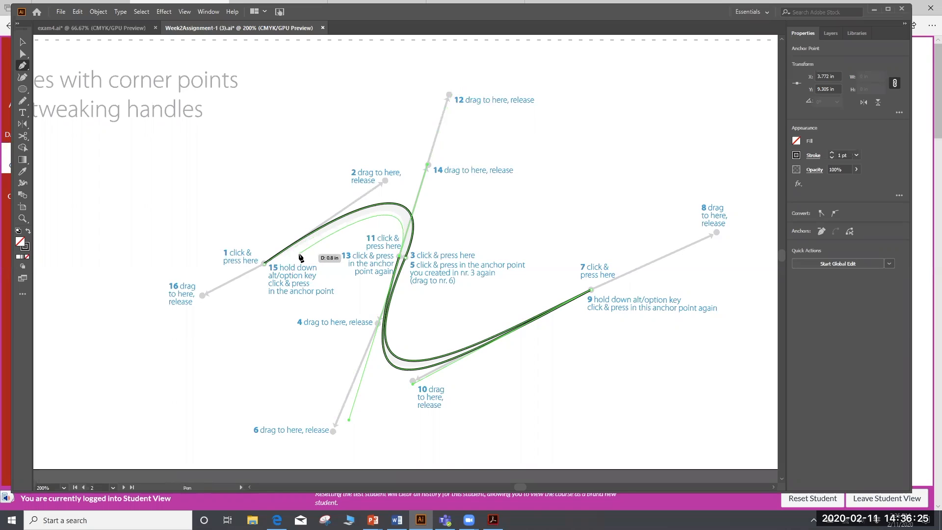
left_click_drag(300, 257, 205, 296)
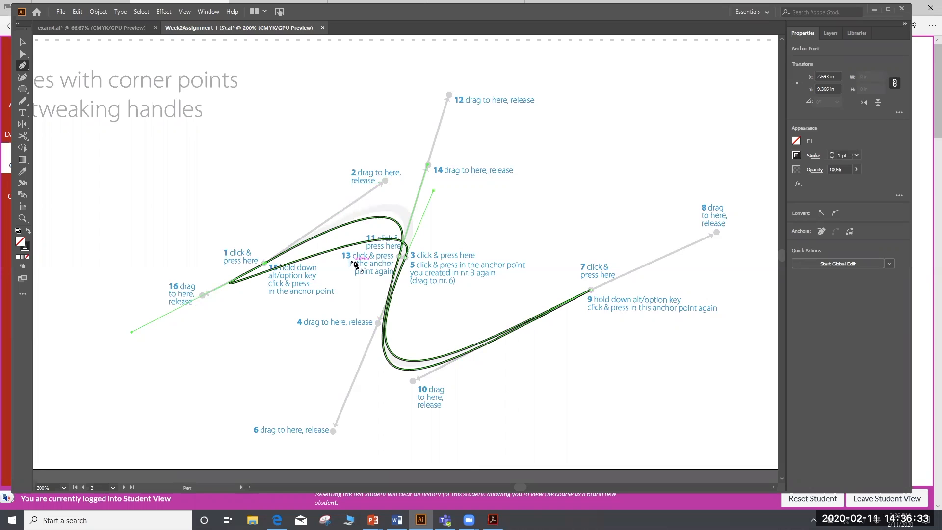
mouse_move(356, 264)
left_mouse_down()
mouse_move(248, 231)
mouse_move(264, 221)
mouse_move(265, 237)
mouse_move(68, 77)
left_mouse_up()
key("ctrl+z")
key("ctrl+z")
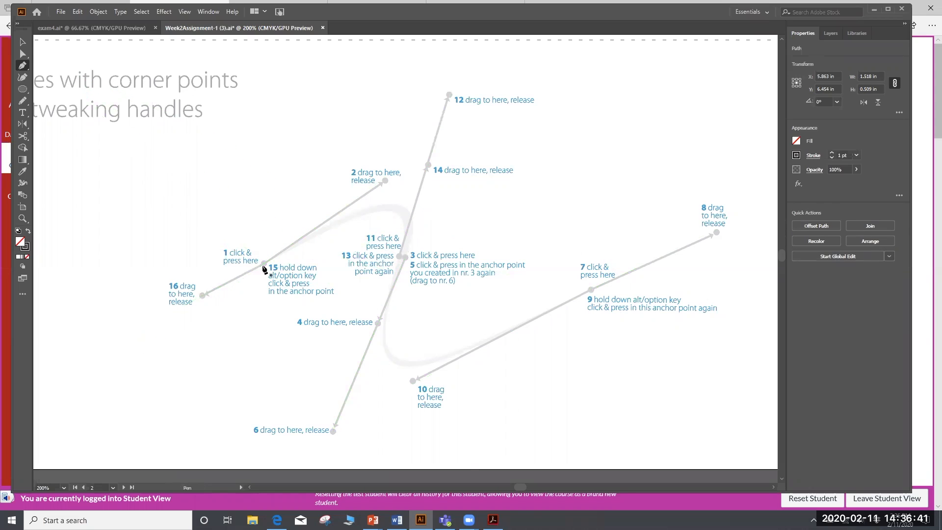
Draw the path with the Pen tool from marker 1 through 3 to 7, pulling handles to markers 2, 4, 6 and 8, with a corner handle to 10
left_click_drag(329, 222, 385, 180)
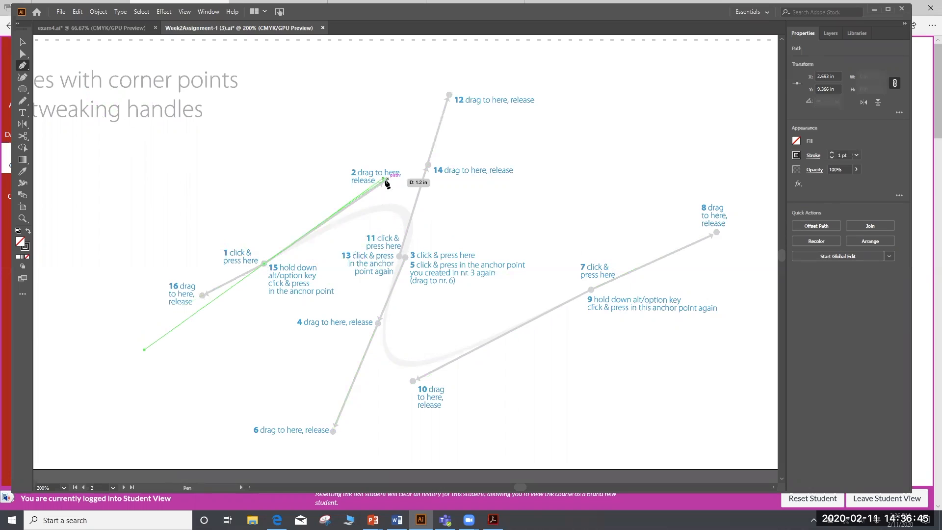
left_click_drag(405, 257, 377, 322)
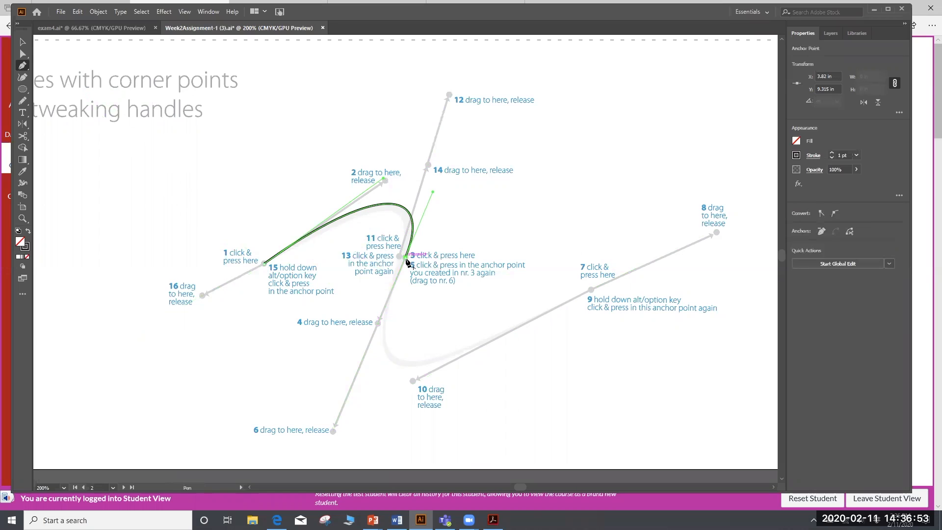
left_click_drag(406, 258, 383, 312)
left_click_drag(354, 382, 332, 431)
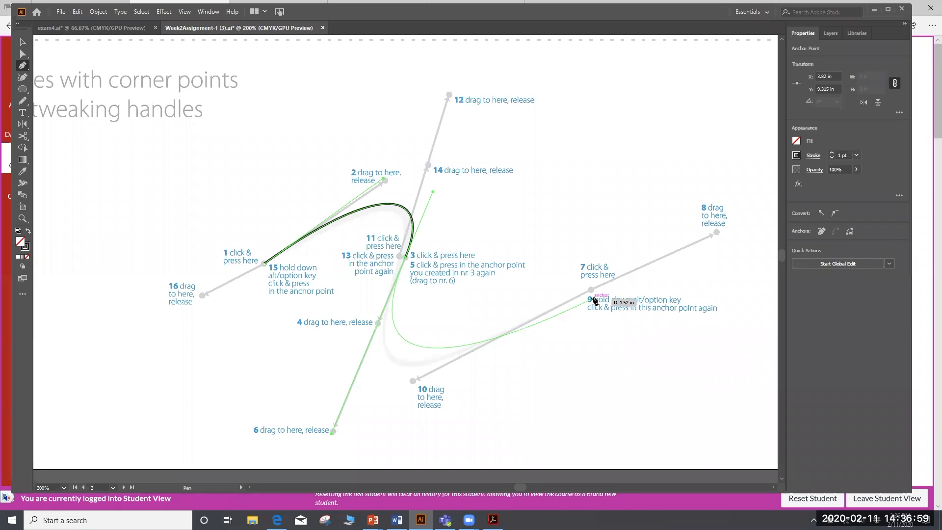
left_click_drag(591, 289, 718, 233)
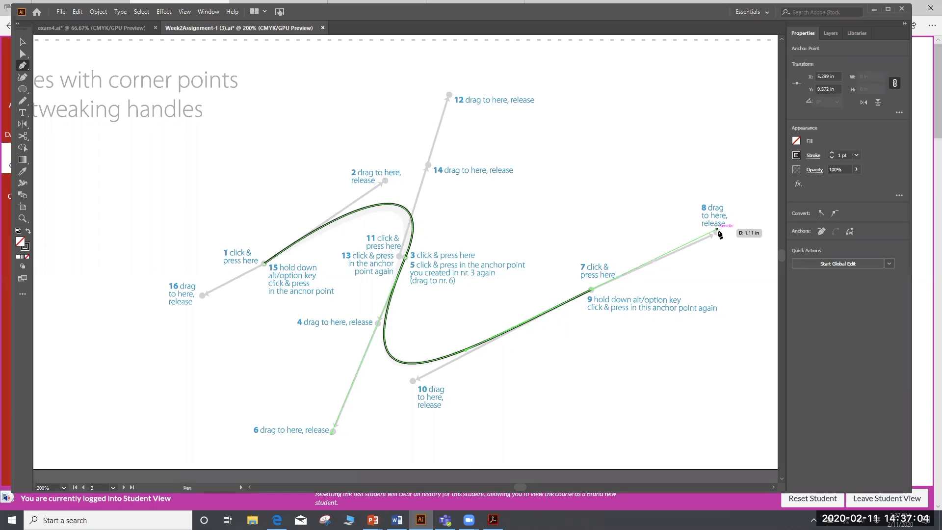
left_click(591, 291, "alt")
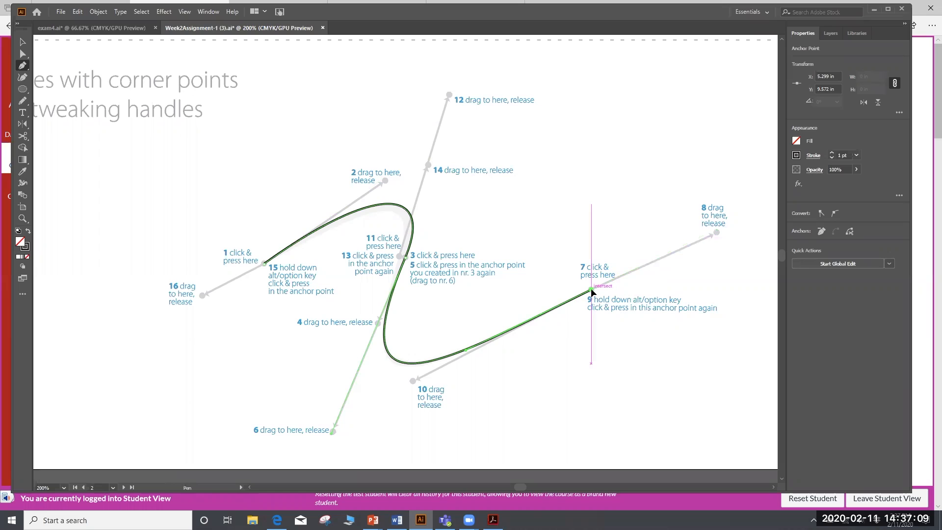
left_click_drag(414, 383, 414, 381)
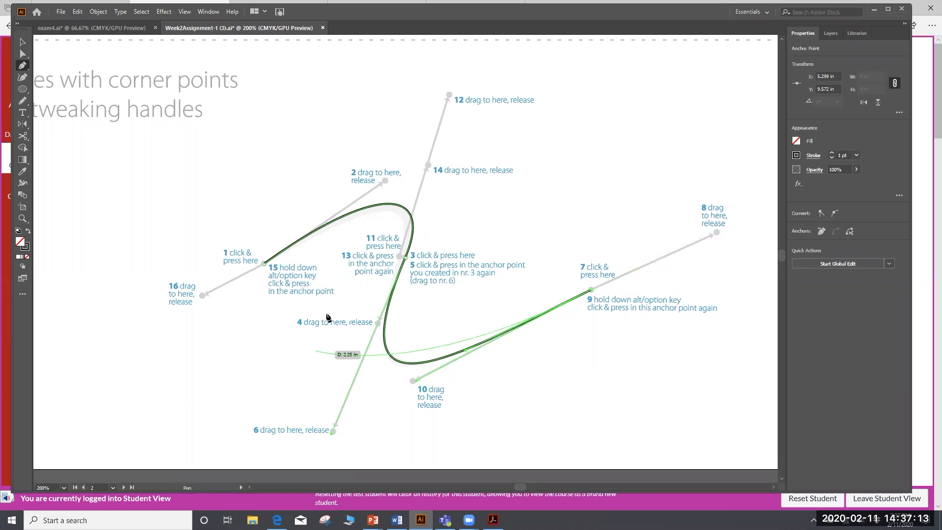
Return the path through marker 11 with a handle to 12, re-pull its outgoing handle to 14, close the path at marker 1 and deselect it
left_click_drag(400, 255, 405, 236)
left_click_drag(421, 192, 445, 129)
left_click_drag(450, 111, 449, 95)
left_click_drag(398, 256, 402, 260)
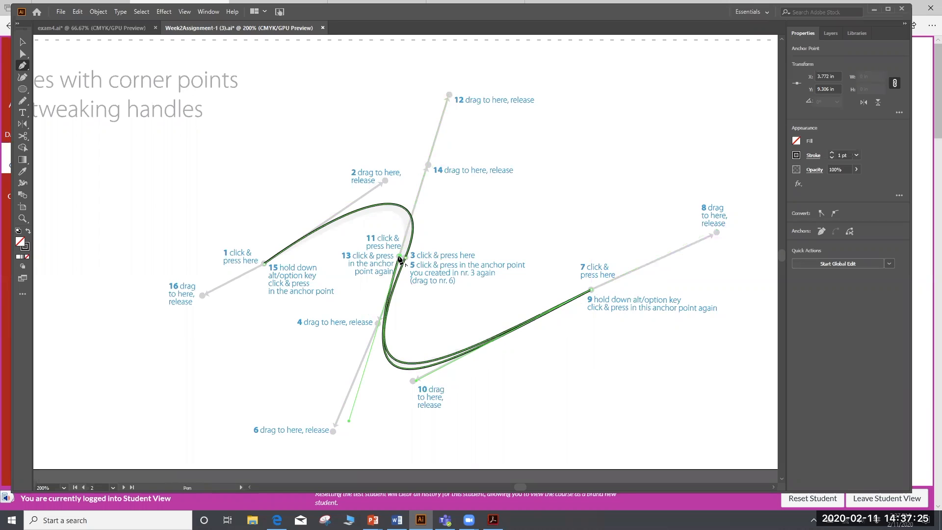
left_click_drag(401, 260, 428, 169)
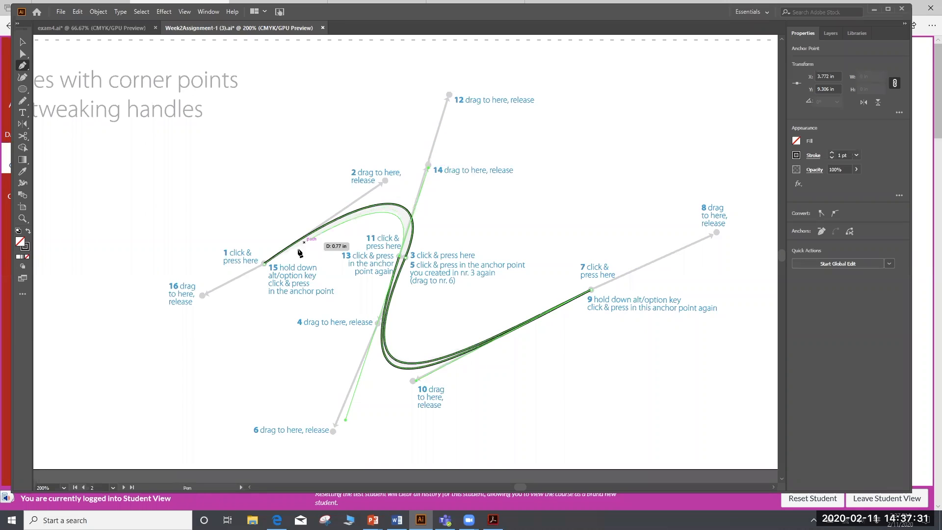
left_click(264, 263)
left_click(27, 53)
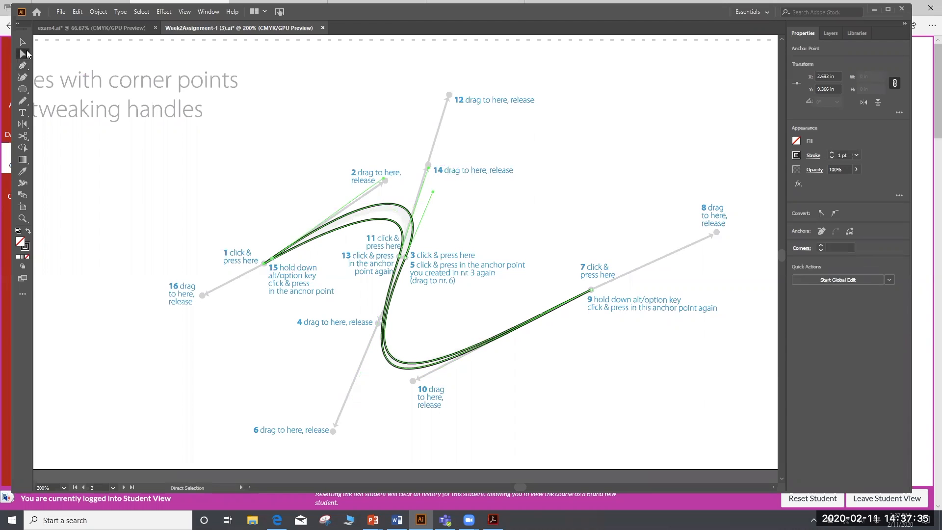
left_click(548, 143)
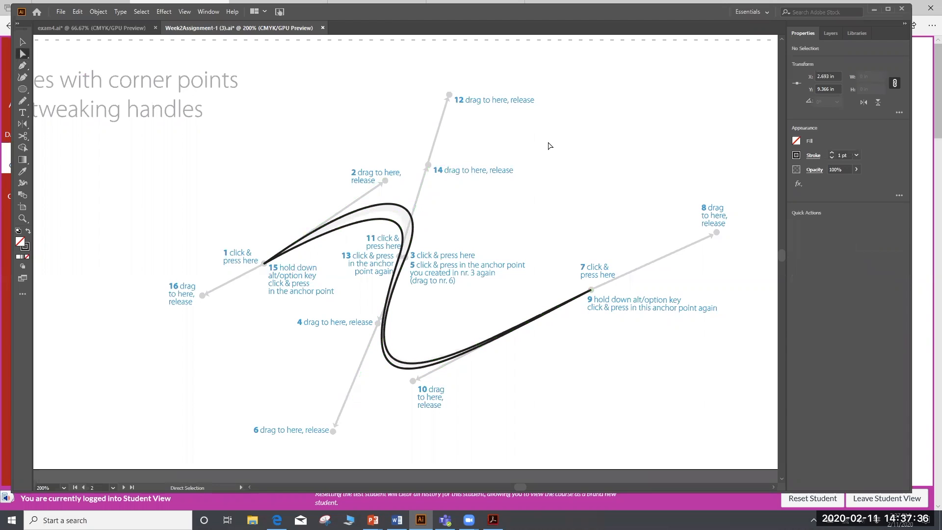
Tweak the marker 11 anchor's handles with Direct Selection, moving one just beyond marker 14 and the other to marker 6, and deselect the path
left_click(405, 209)
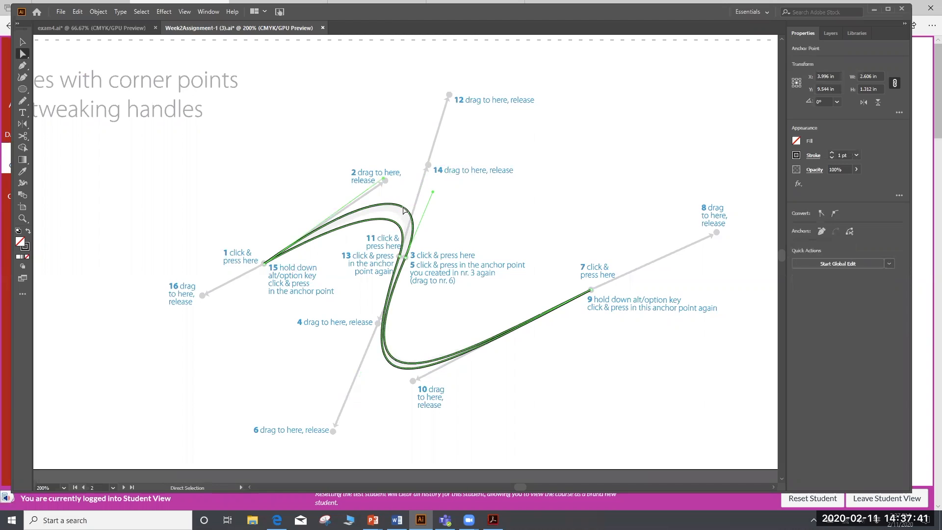
left_click(400, 256)
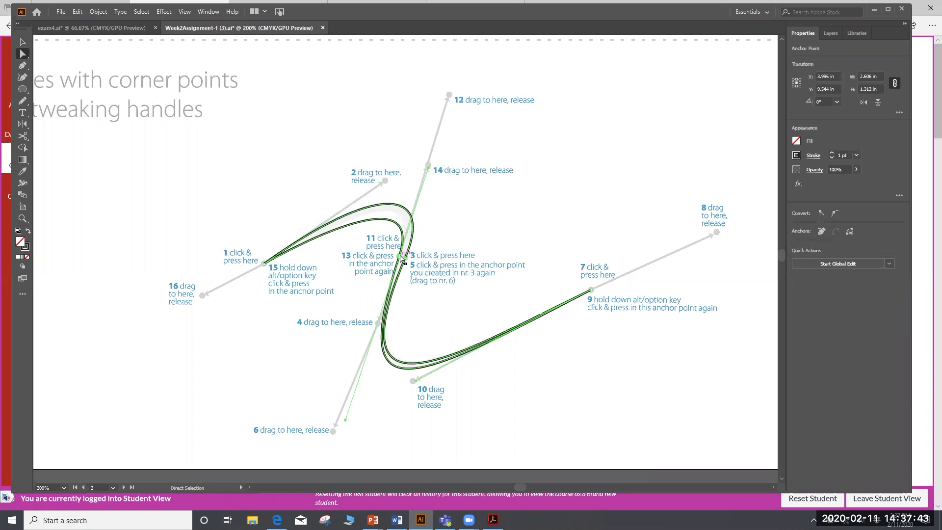
left_click(264, 264)
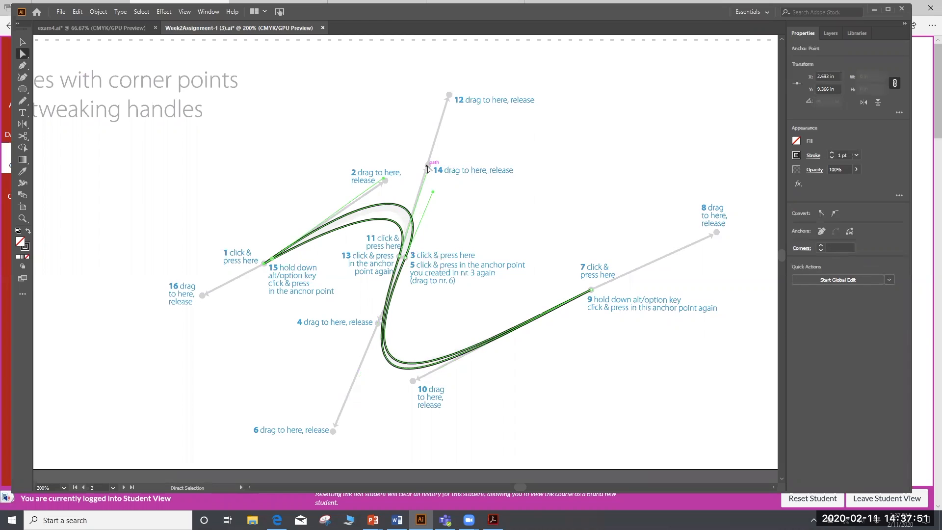
left_click_drag(428, 170, 435, 160)
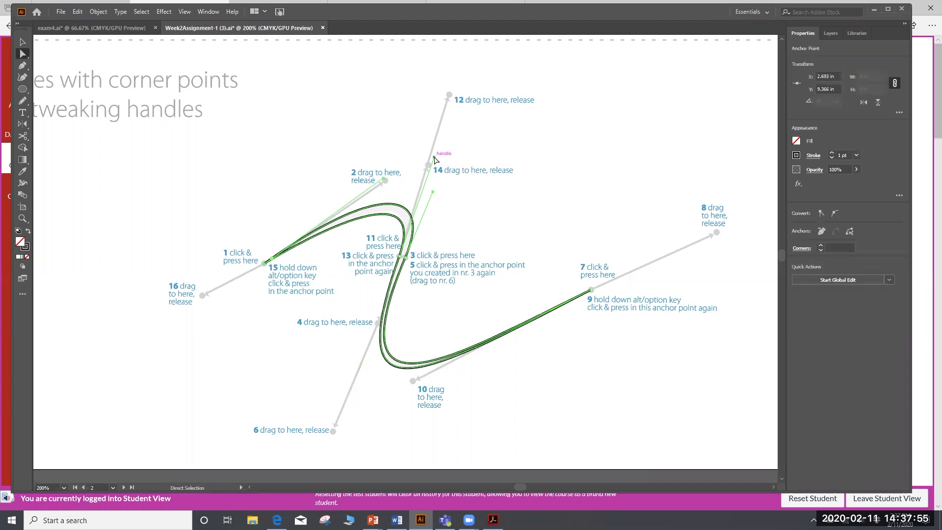
left_click(442, 250)
left_click(400, 257)
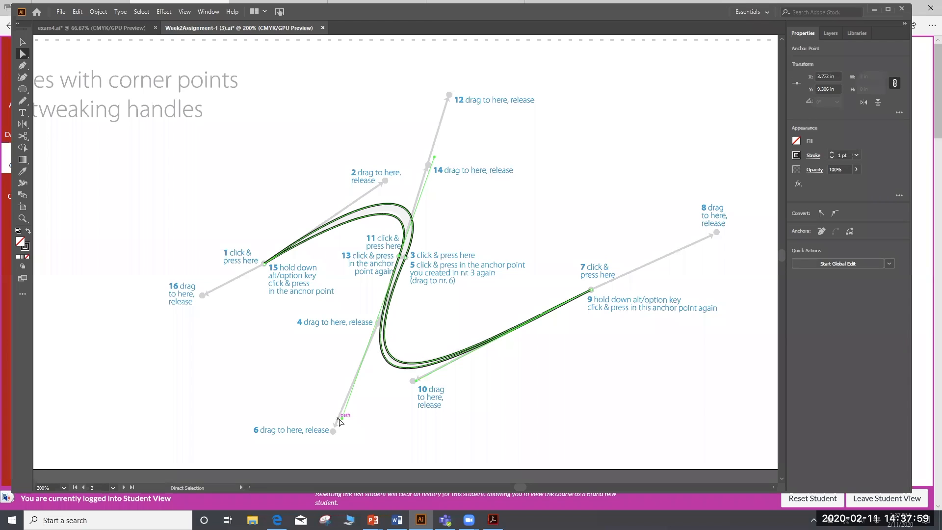
left_click(340, 421)
left_click(387, 304)
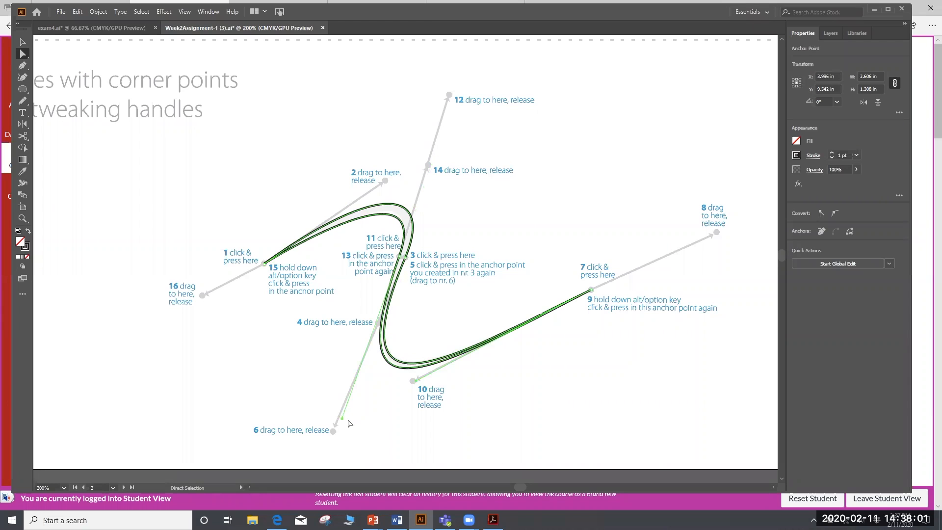
left_click_drag(342, 420, 336, 428)
left_click(436, 237)
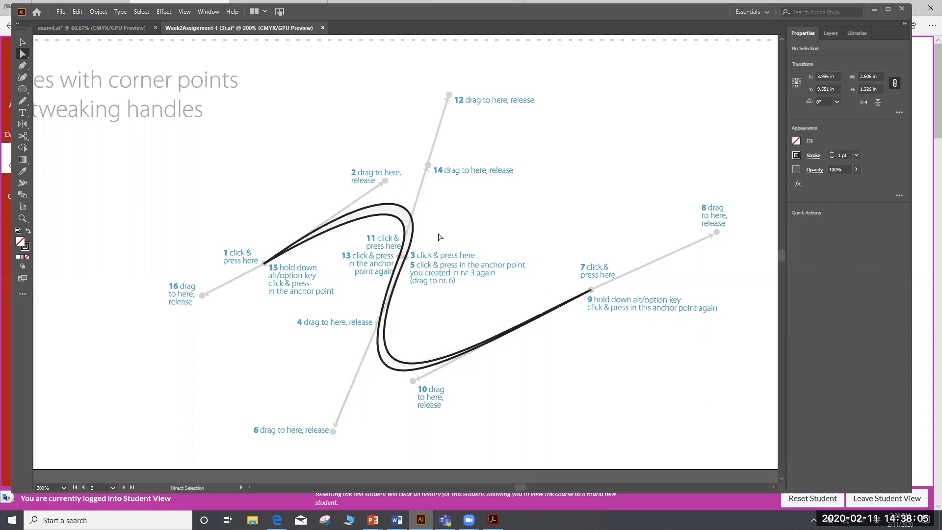
left_click(282, 258)
left_click(282, 258)
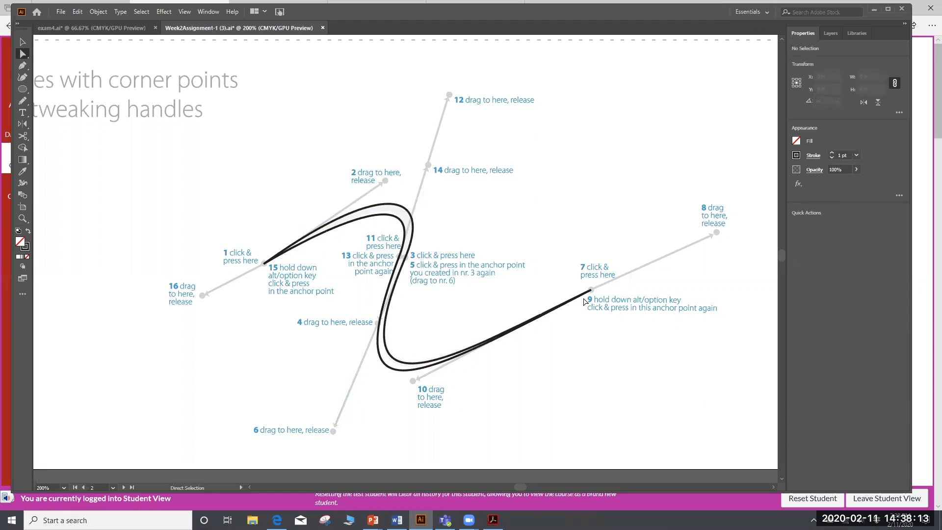
left_click_drag(778, 259, 780, 253)
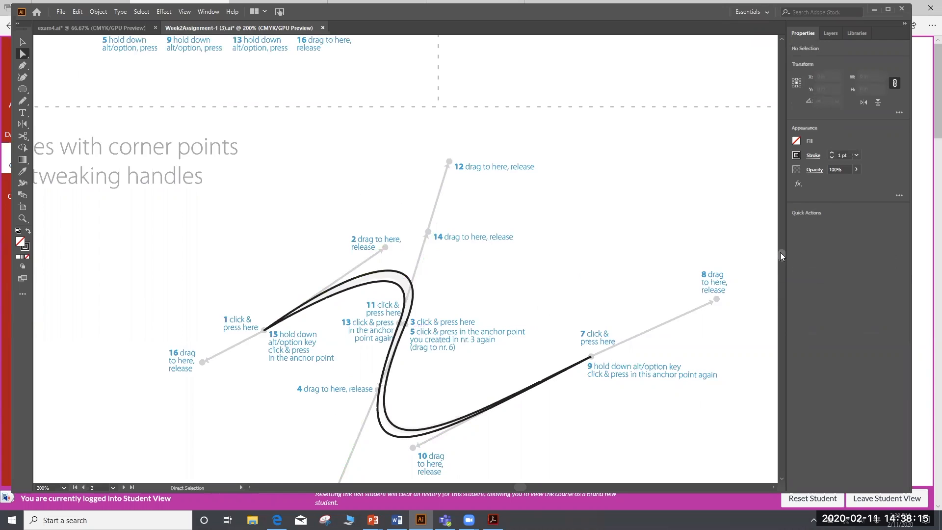
Draw a circle about 0.3 in wide over the lowest round spot along the butterfly's upper left wing edge
key("ctrl+minus")
key("ctrl+minus")
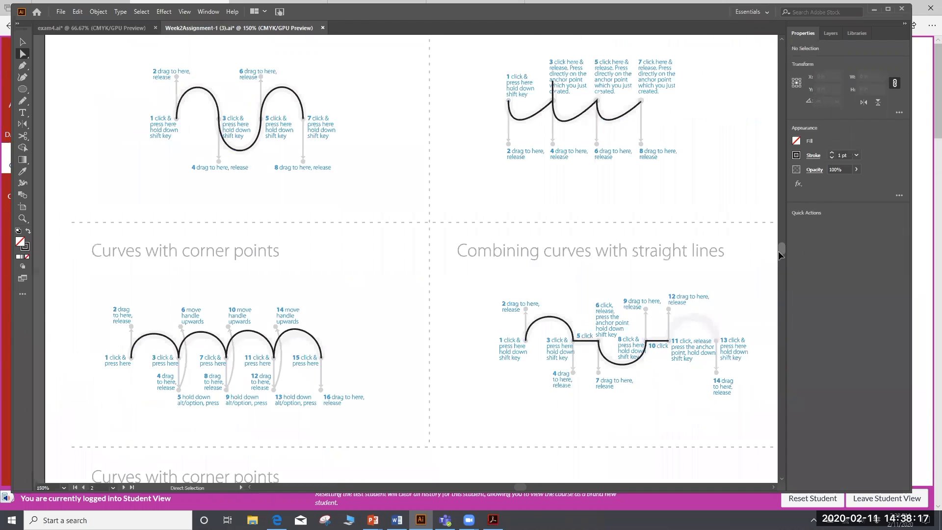
left_click_drag(779, 251, 782, 247)
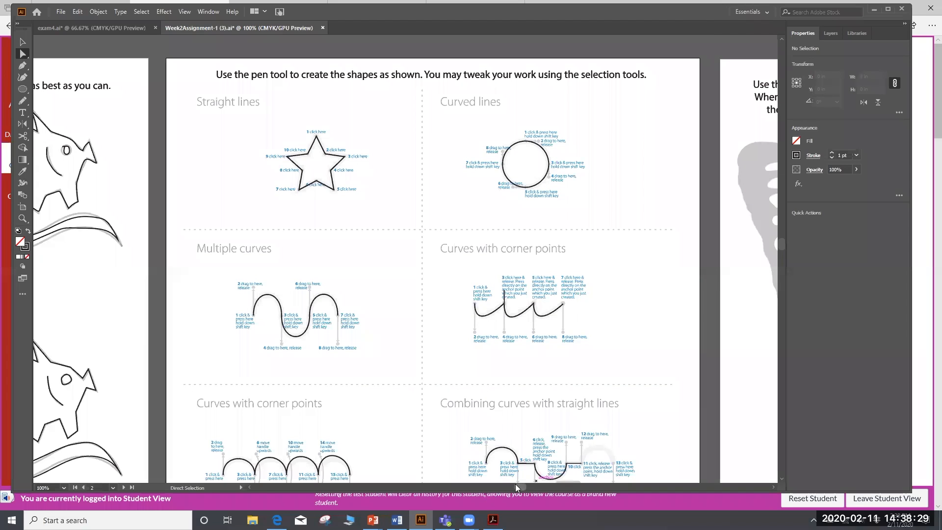
scroll(525, 485, "right", 3)
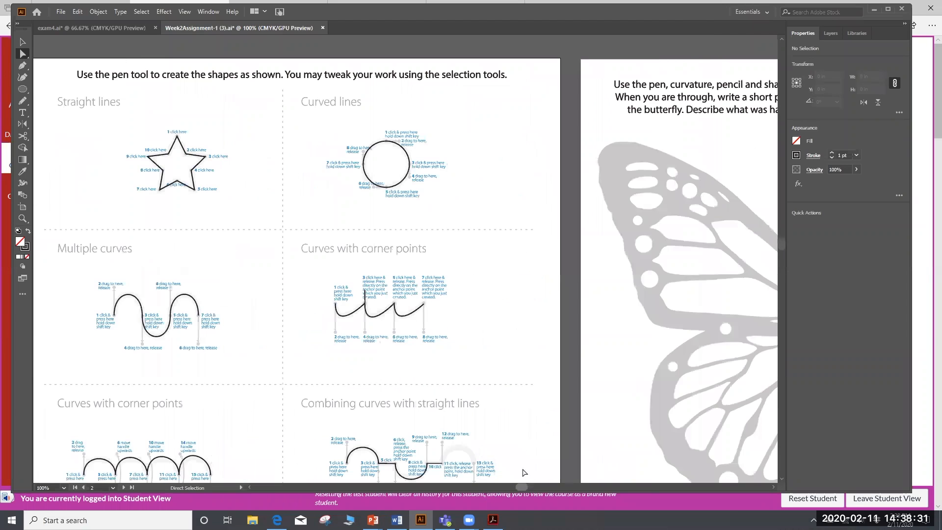
scroll(524, 472, "right", 1)
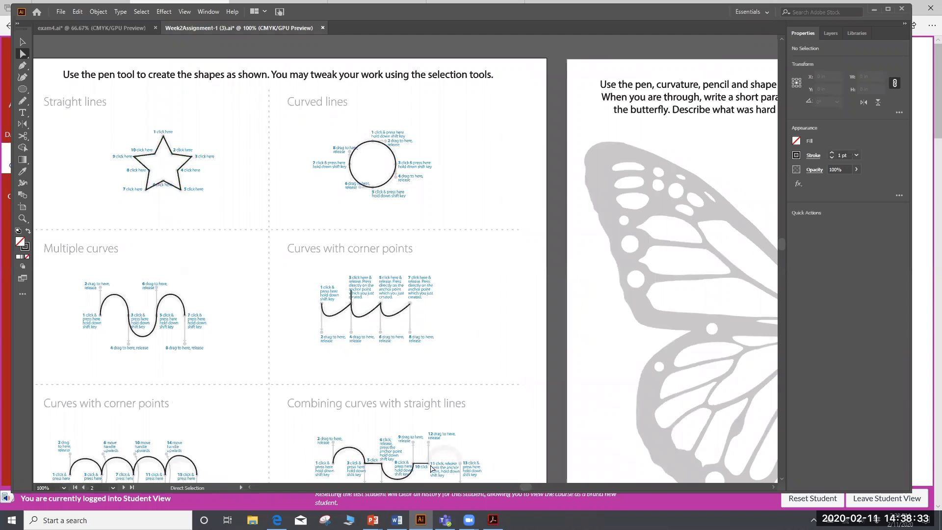
scroll(524, 487, "right", 7)
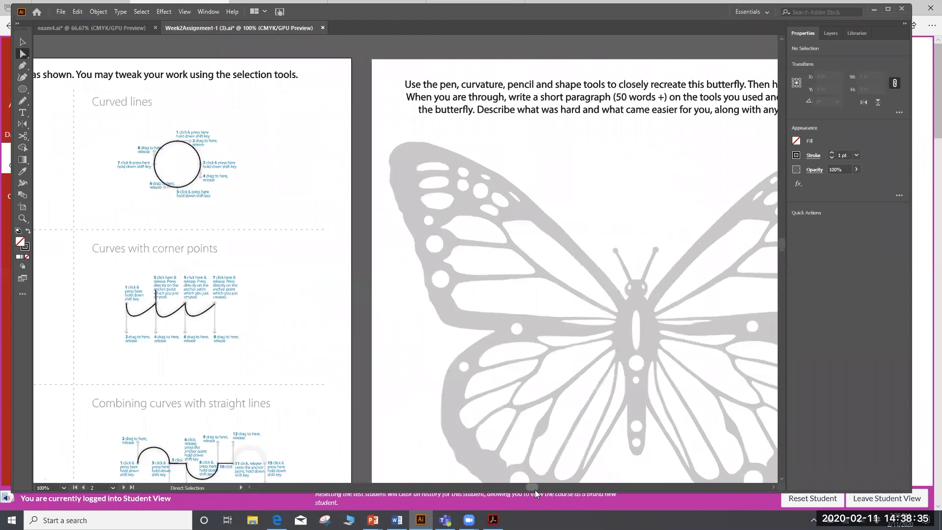
scroll(603, 362, "down", 2)
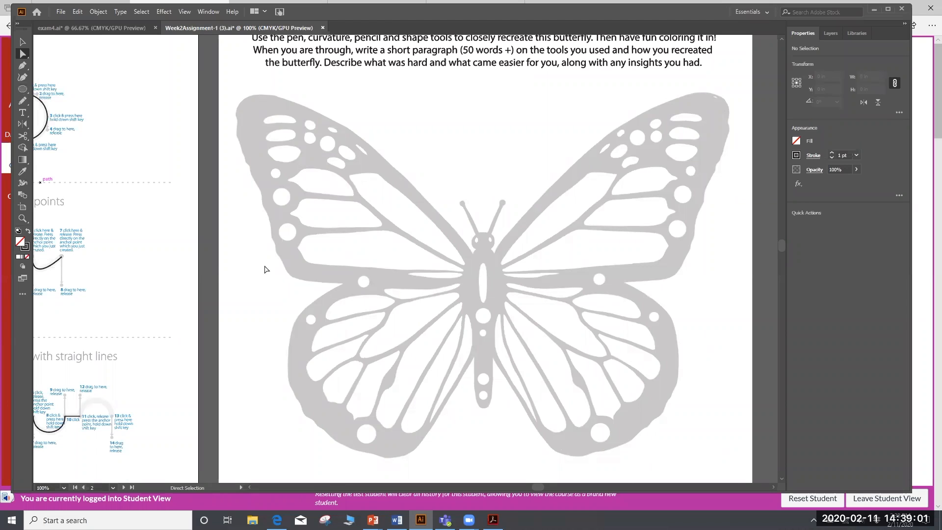
left_click(22, 90)
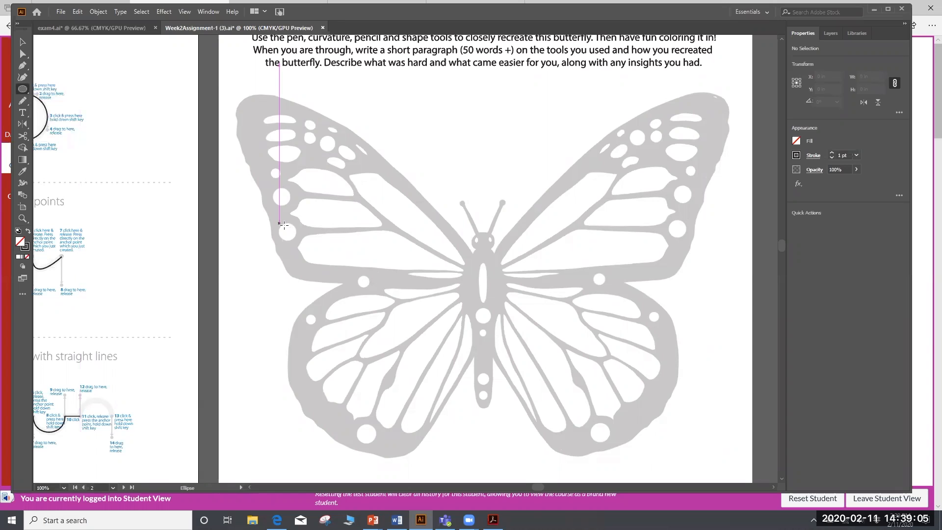
left_click_drag(279, 225, 296, 241)
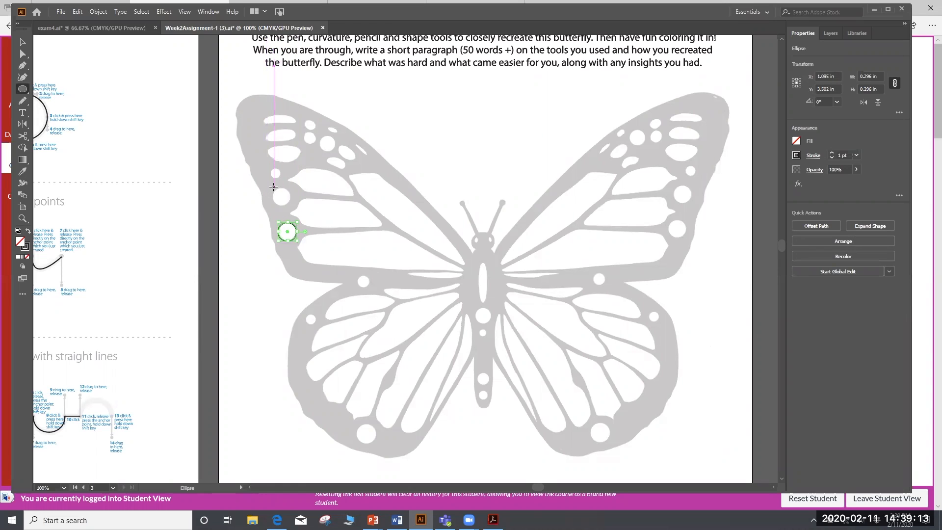
Draw circles about 0.26 in and 0.15 in wide over the next two round spots up the upper left wing edge
left_click_drag(274, 188, 291, 205)
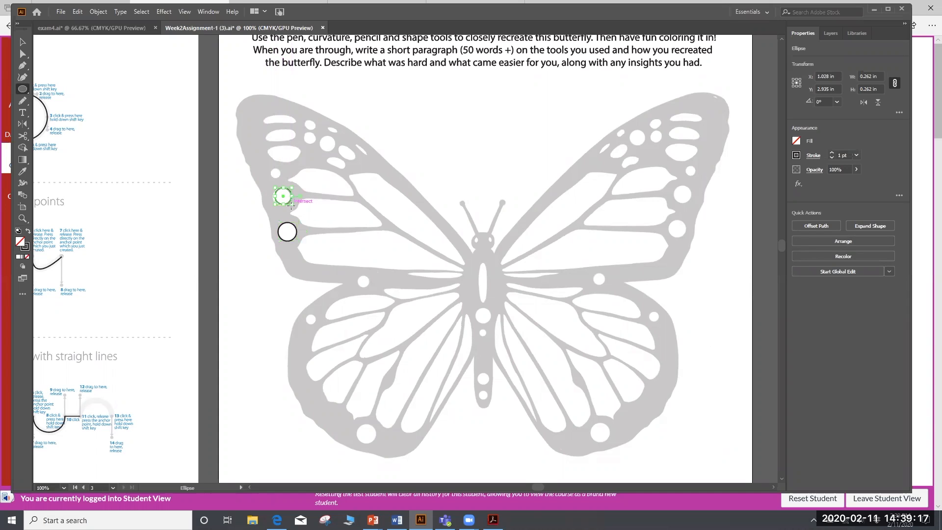
key("Left")
key("Left")
left_click_drag(274, 172, 281, 178)
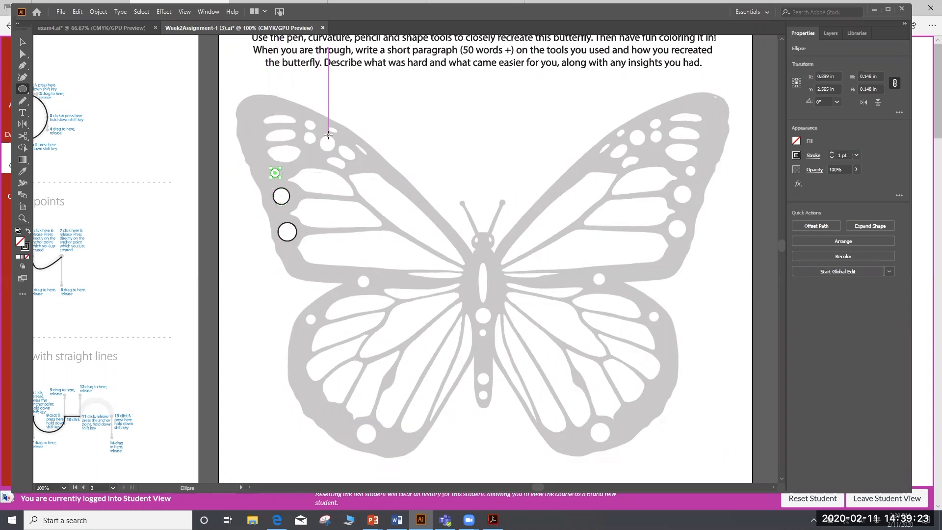
Draw a circle about 0.22 in wide over the largest spot in the upper left wing's inner cluster and nudge it into place
left_click_drag(323, 136, 333, 147)
key("Left")
key("Down")
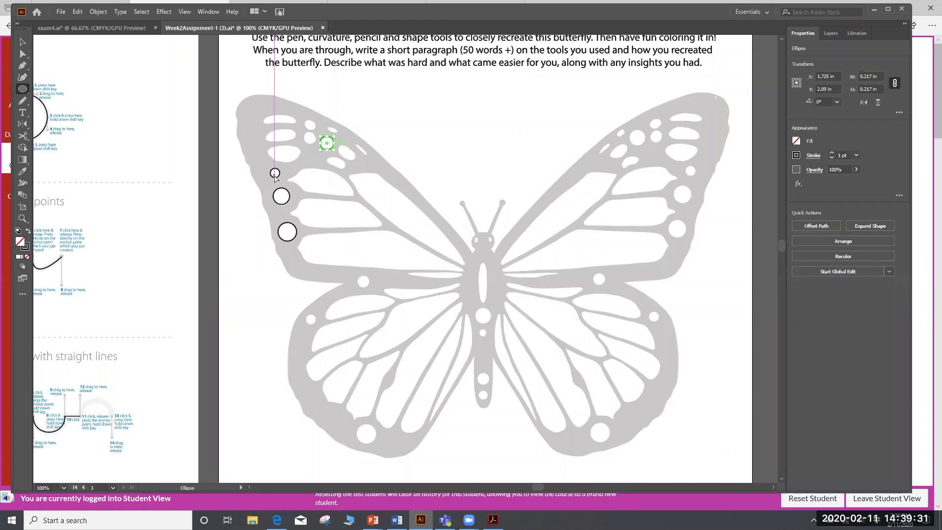
Enlarge the circle in the upper left wing's inner spot cluster slightly so its outline matches the traced spot
key("ctrl+equal")
key("ctrl+equal")
left_click(22, 41)
left_click(510, 225)
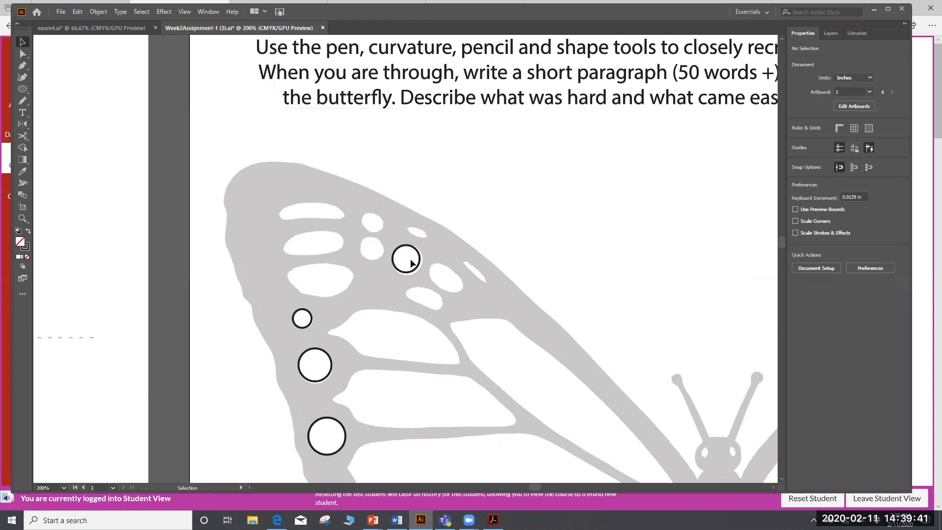
left_click(417, 258)
left_click_drag(421, 258, 409, 276)
left_click(382, 278)
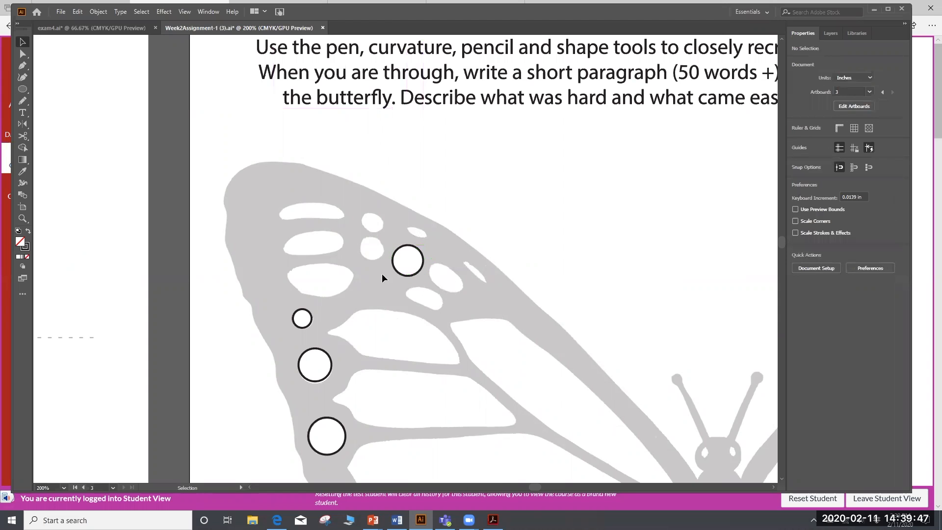
left_click(420, 255)
left_click(509, 237)
Draw circles about 0.2, 0.14 and 0.29 in wide over the three round spots from the left wing junction down the lower left wing
scroll(508, 237, "down", 5)
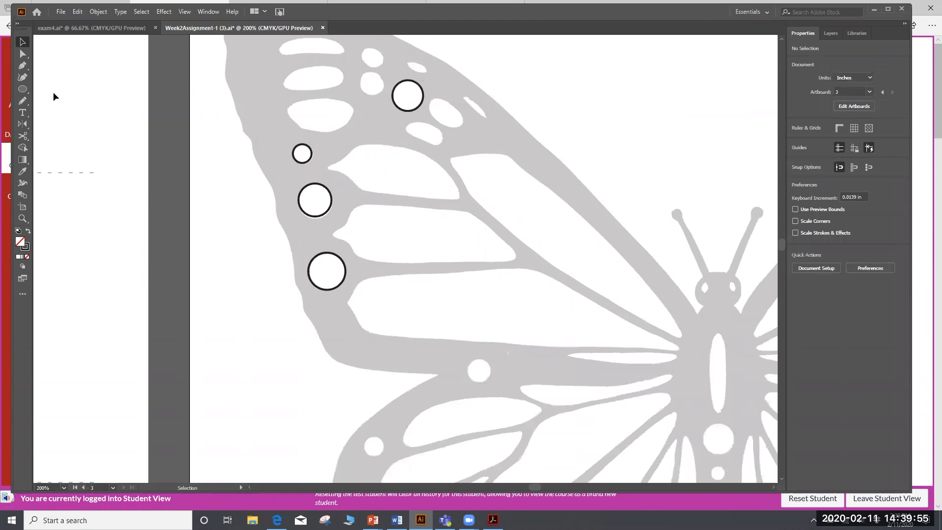
left_click(22, 89)
mouse_move(467, 361)
left_mouse_down()
mouse_move(492, 382)
mouse_move(479, 356)
left_mouse_up()
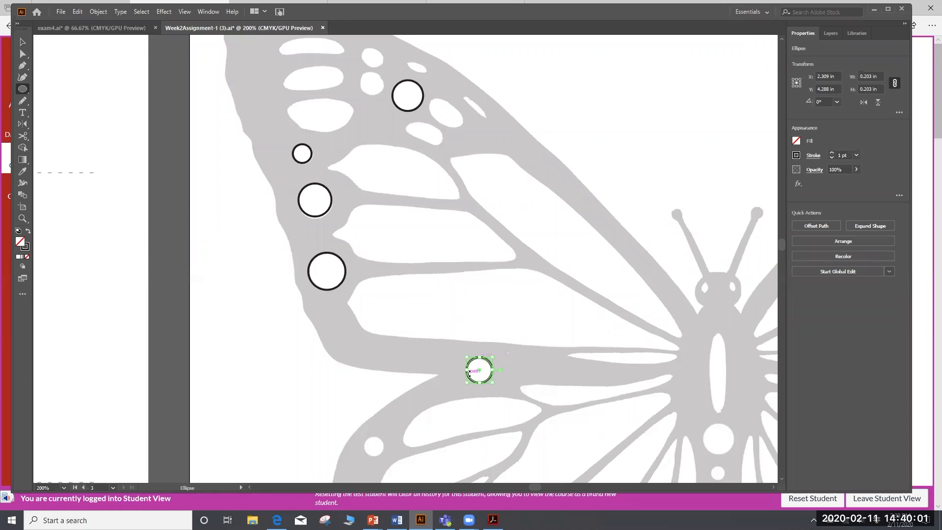
scroll(468, 372, "down", 5)
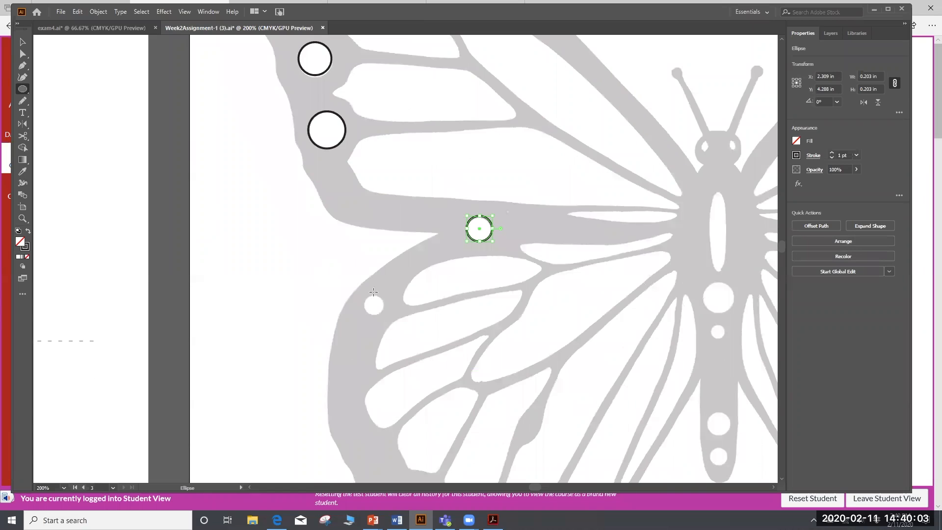
left_click_drag(374, 305, 384, 315)
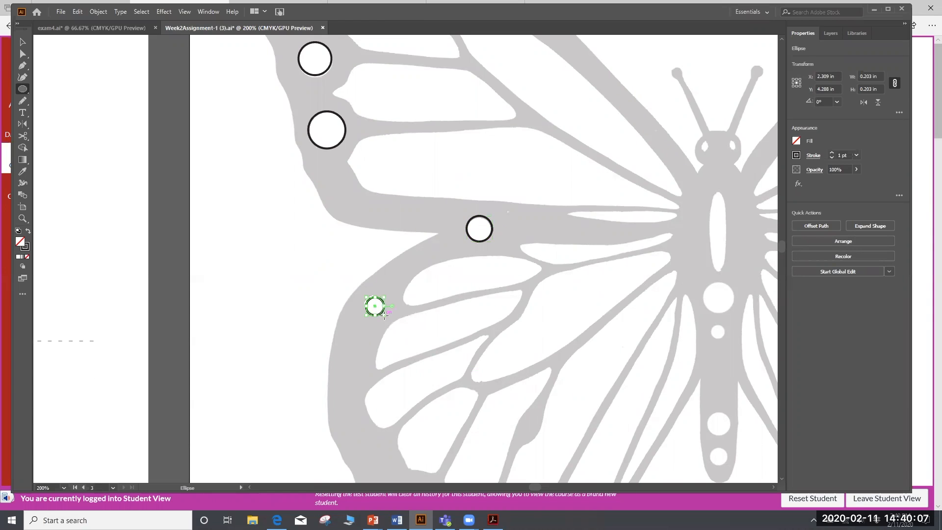
key("Up")
scroll(413, 306, "down", 5)
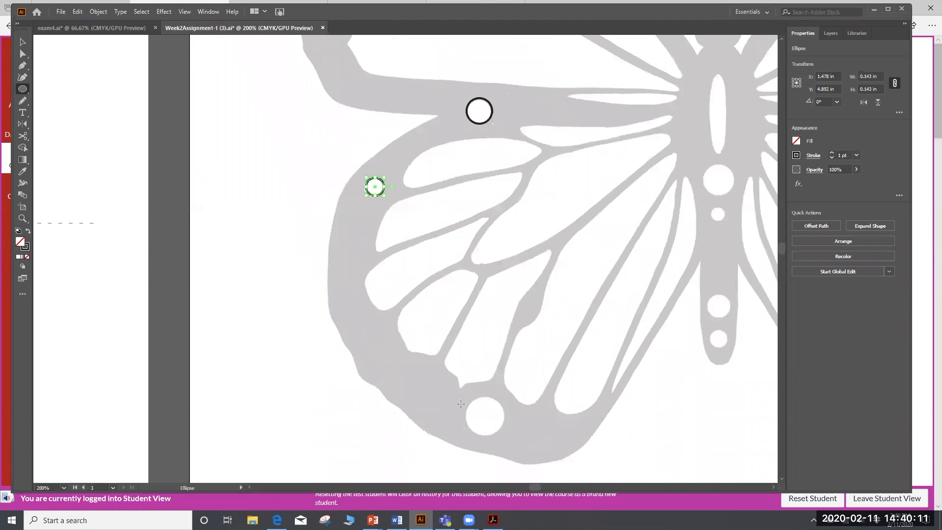
mouse_move(467, 398)
left_mouse_down()
mouse_move(503, 434)
mouse_move(467, 417)
mouse_move(485, 398)
left_mouse_up()
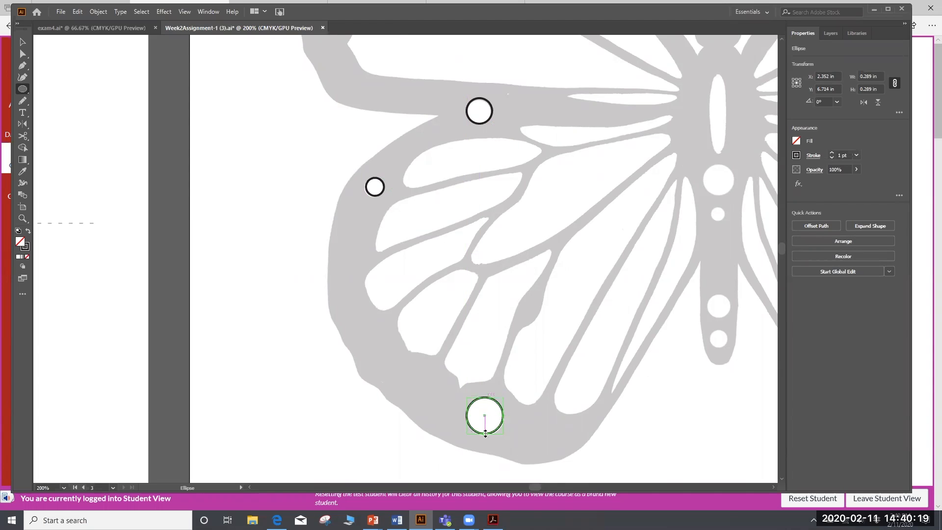
Draw a circle about 0.24 in wide over the large round spot on the butterfly's body
scroll(488, 432, "up", 1)
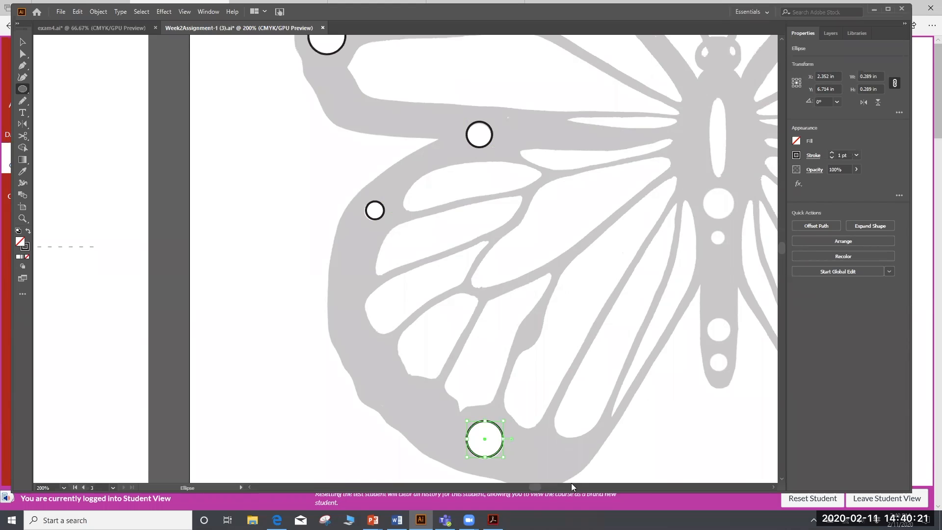
left_click_drag(535, 487, 541, 487)
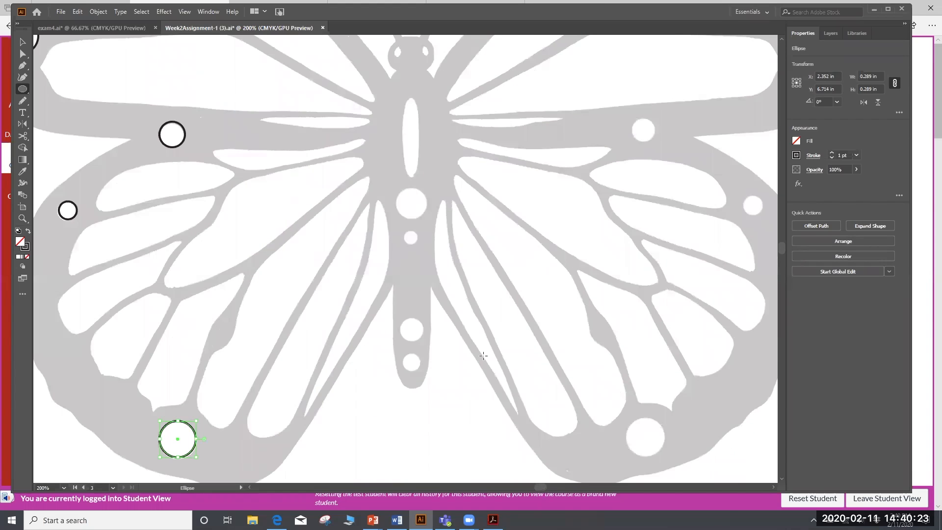
key("ctrl+minus")
key("ctrl+minus")
scroll(483, 356, "up", 1)
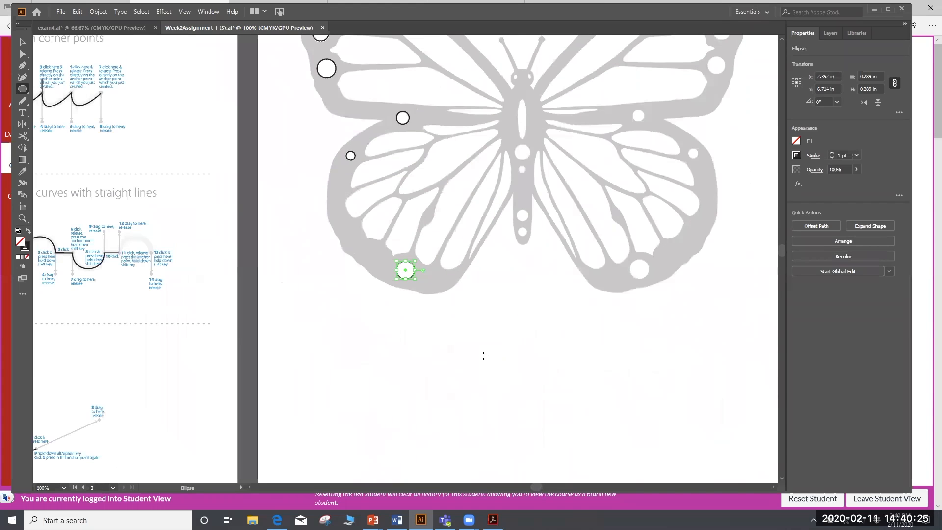
scroll(483, 356, "up", 5)
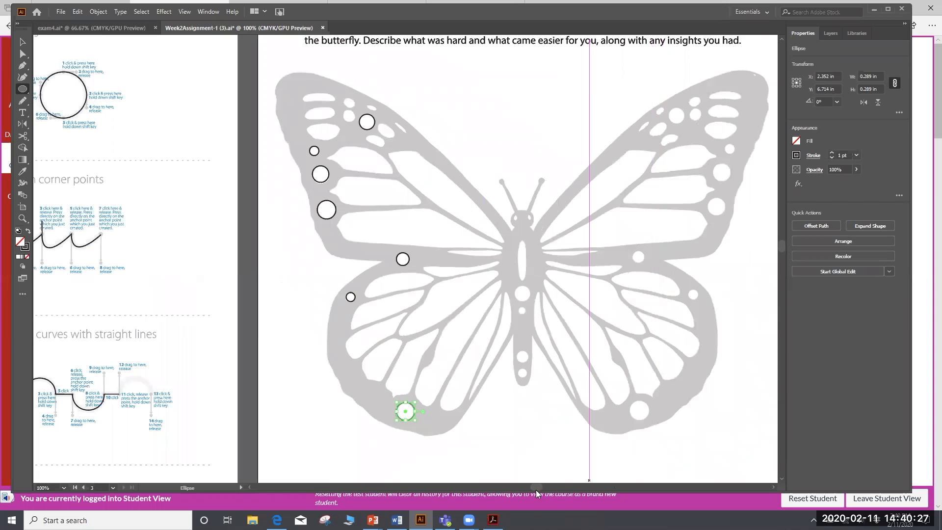
left_click_drag(541, 485, 545, 485)
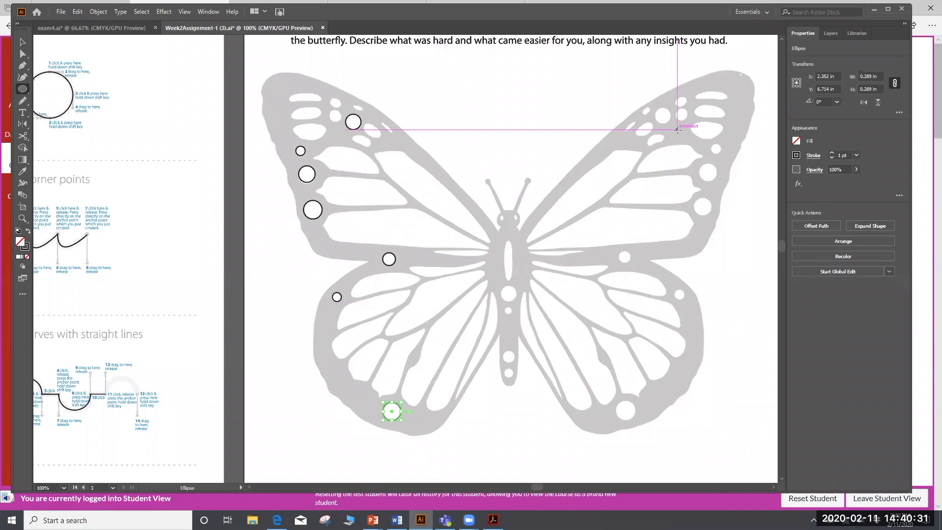
scroll(563, 275, "up", 2)
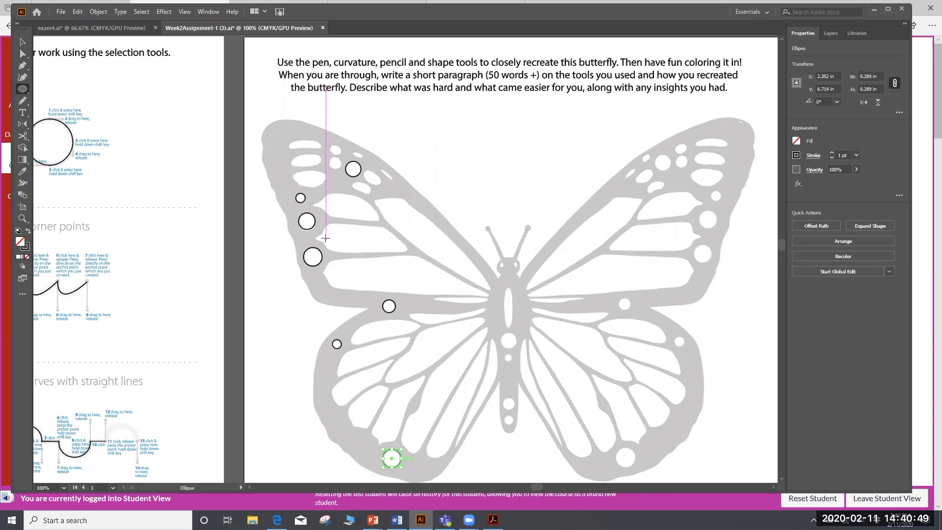
left_click_drag(503, 336, 517, 348)
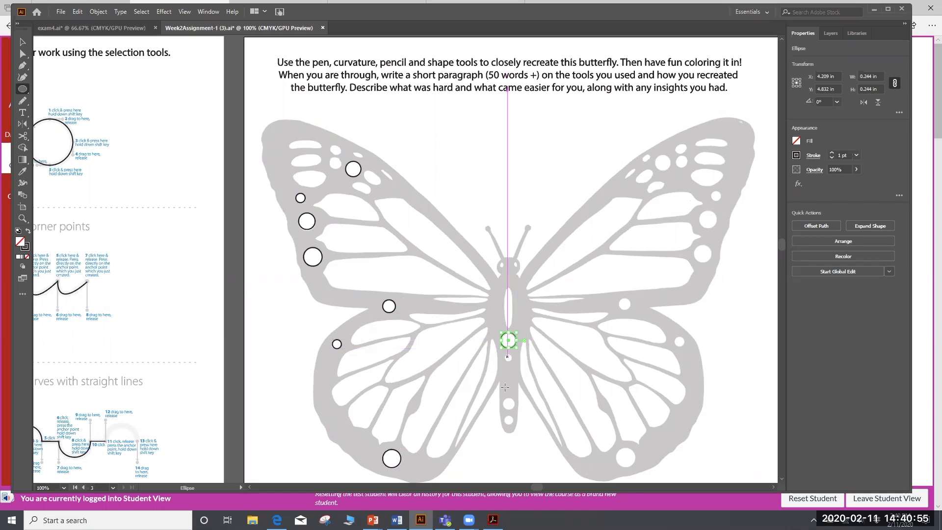
Draw a circle about 0.17 in wide over the upper of the two spots at the body's tail end and copy it onto the lower one
left_click_drag(505, 398, 513, 409)
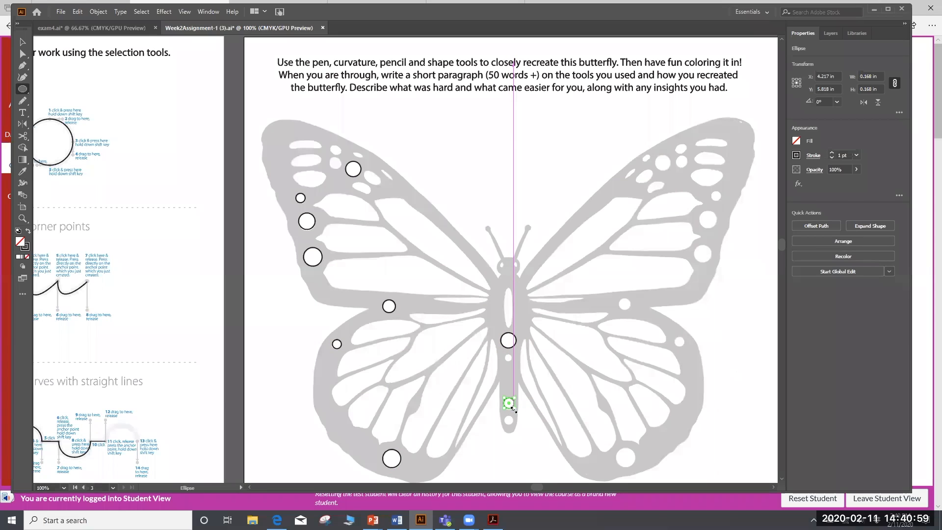
key("v")
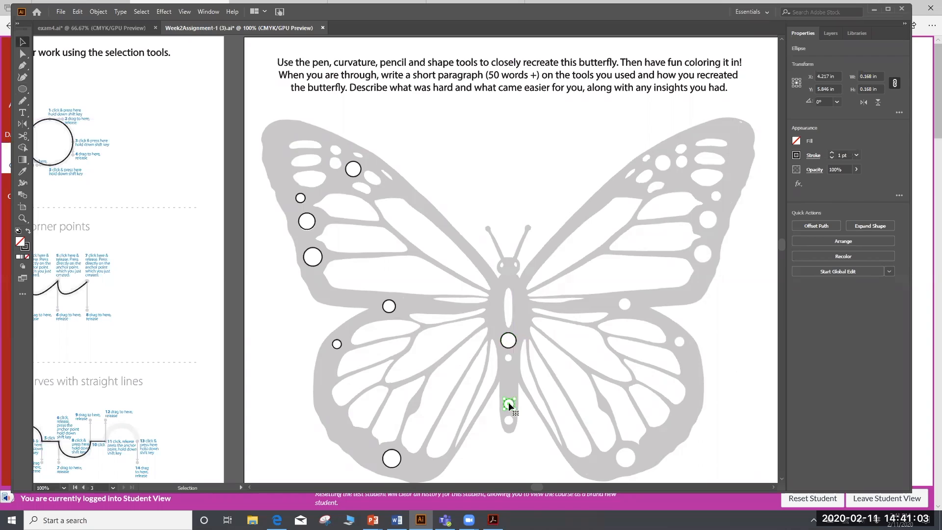
mouse_move(508, 401)
left_mouse_down()
mouse_move(509, 417)
mouse_move(514, 405)
left_mouse_up()
left_click(515, 403)
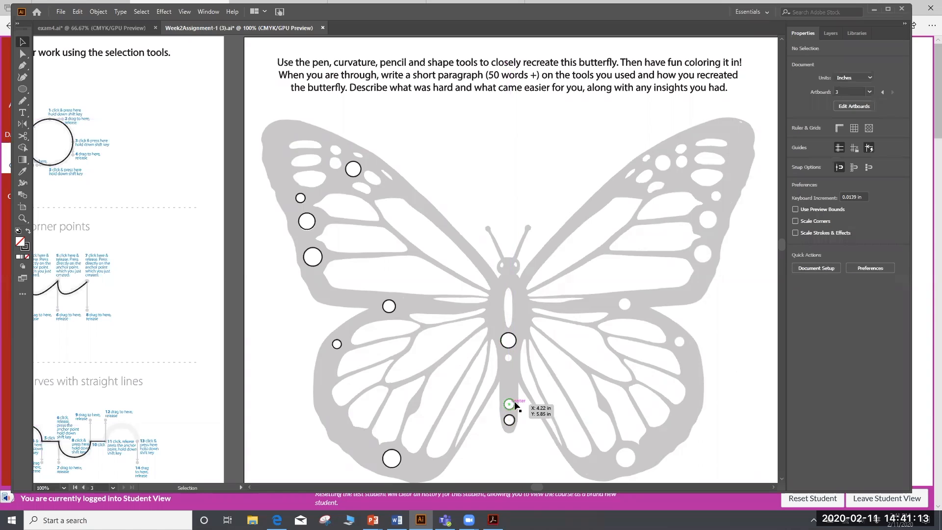
Copy a tail circle onto the small spot beneath the large body circle and shrink it to about 0.12 in wide
left_click(514, 405)
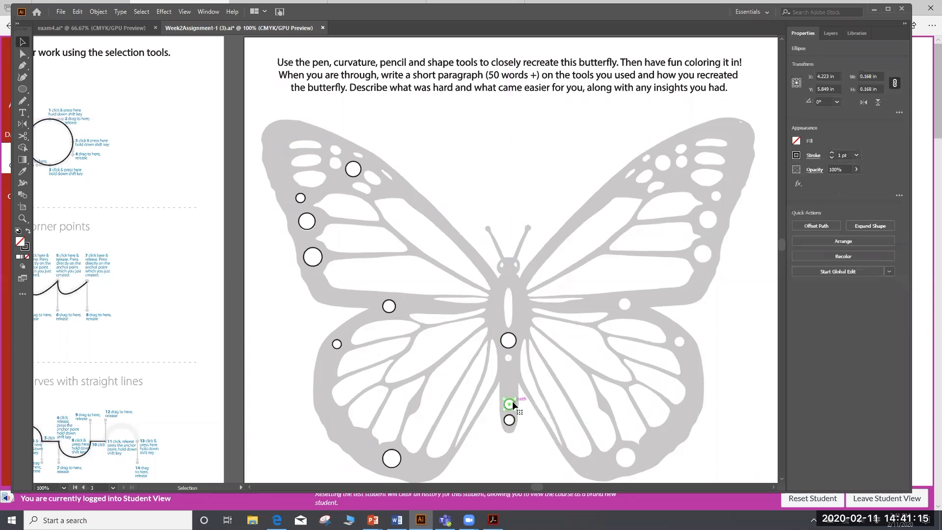
left_click_drag(514, 404, 511, 360)
left_click(512, 384)
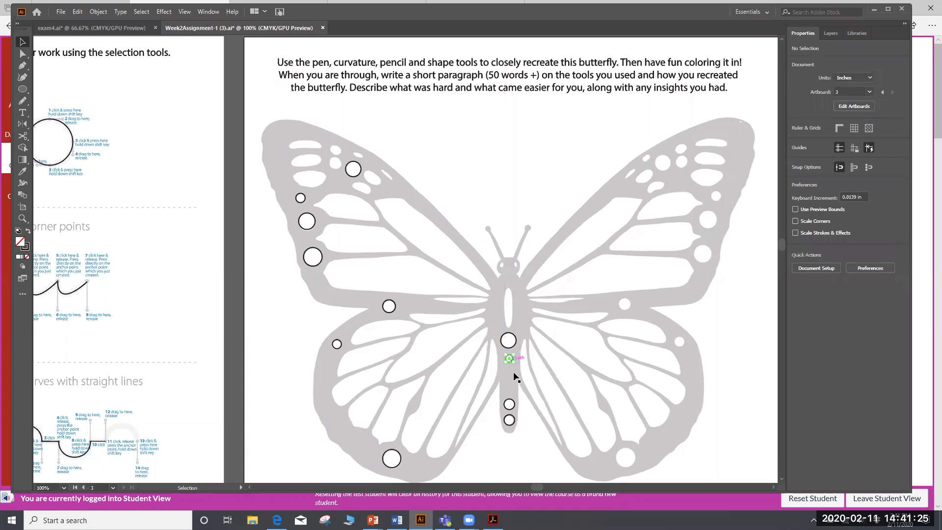
left_click(510, 359)
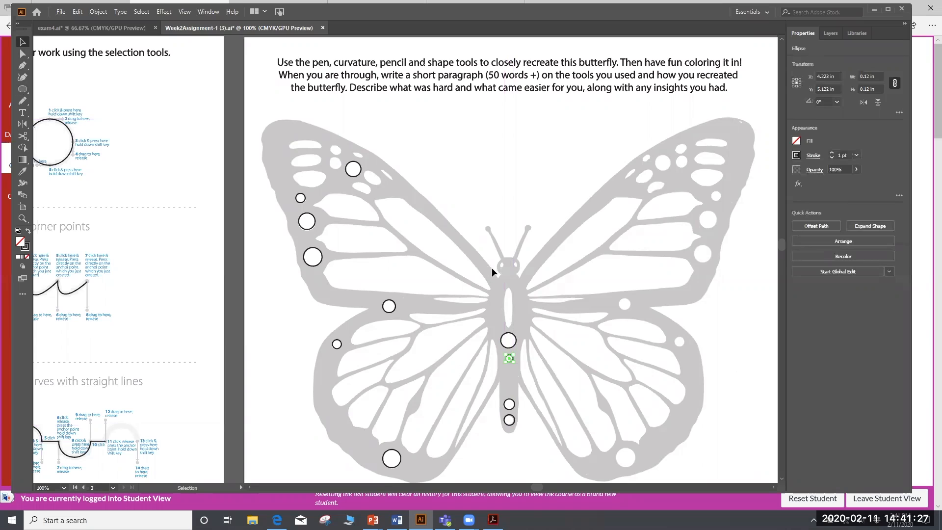
Draw a narrow vertical ellipse about 0.1 in wide and 0.66 in high over the long slot on the butterfly's body
left_click(22, 89)
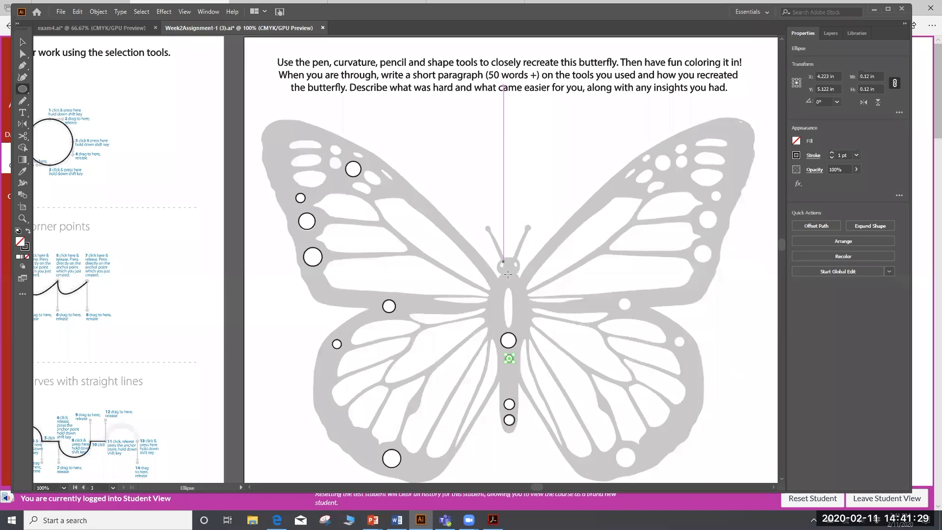
left_click_drag(508, 290, 513, 327)
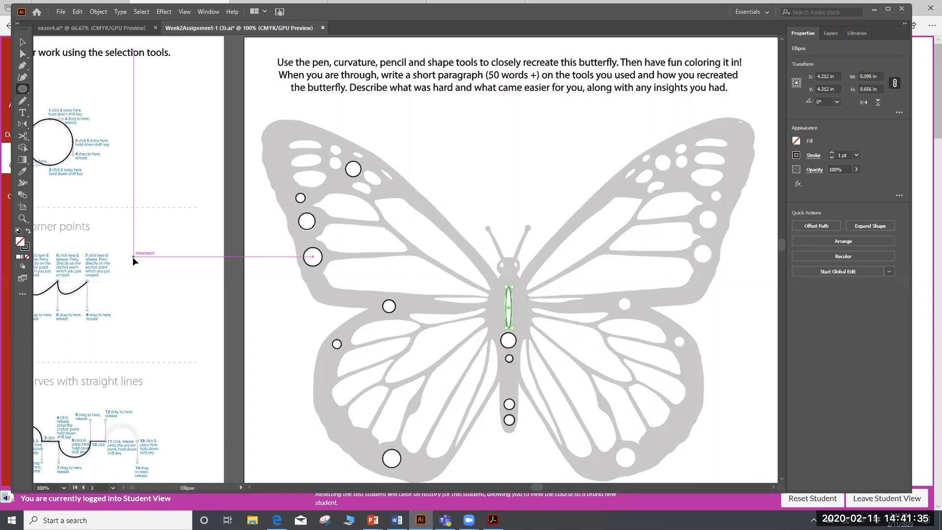
Widen the body ellipse by moving its right anchor point to about X 4.27 in and its left anchor point to about X 4.15 in
key("ctrl+plus")
key("ctrl+plus")
key("ctrl+plus")
left_click(22, 53)
left_click(420, 255)
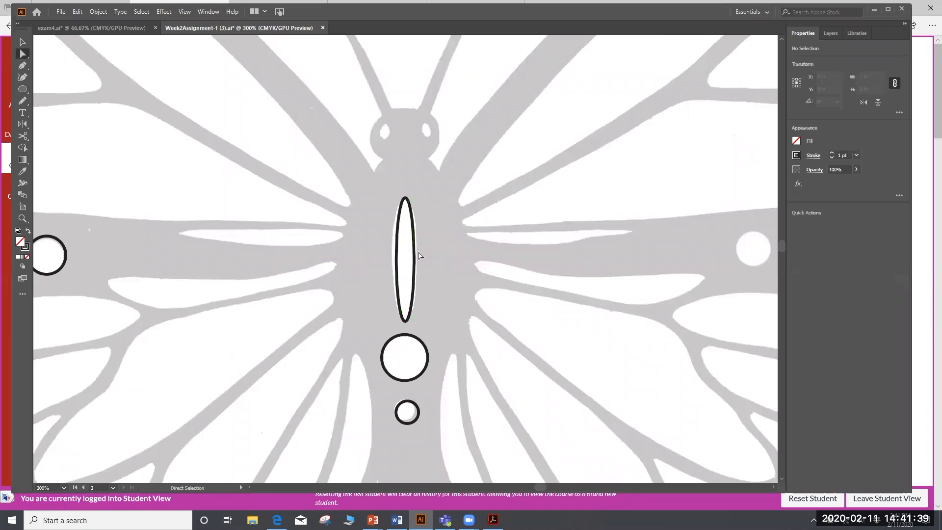
left_click_drag(415, 261, 433, 263)
key("Right")
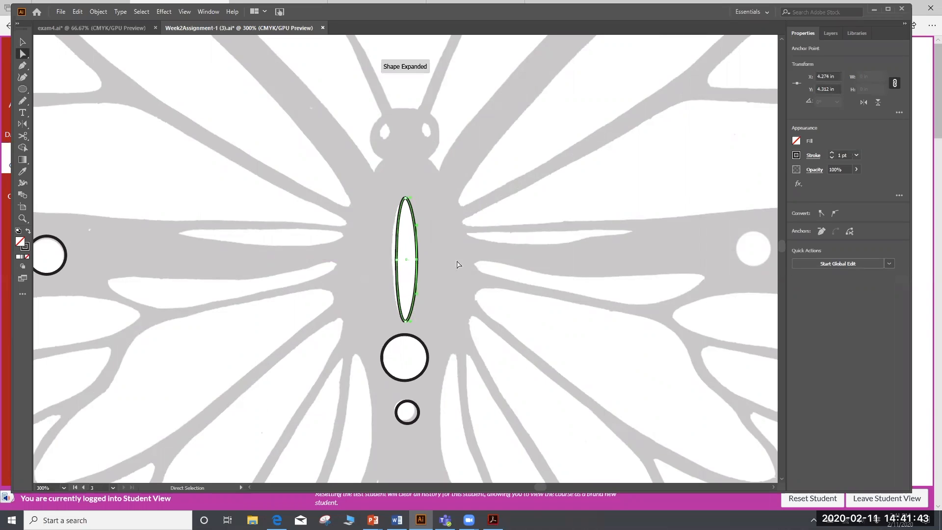
left_click(398, 260)
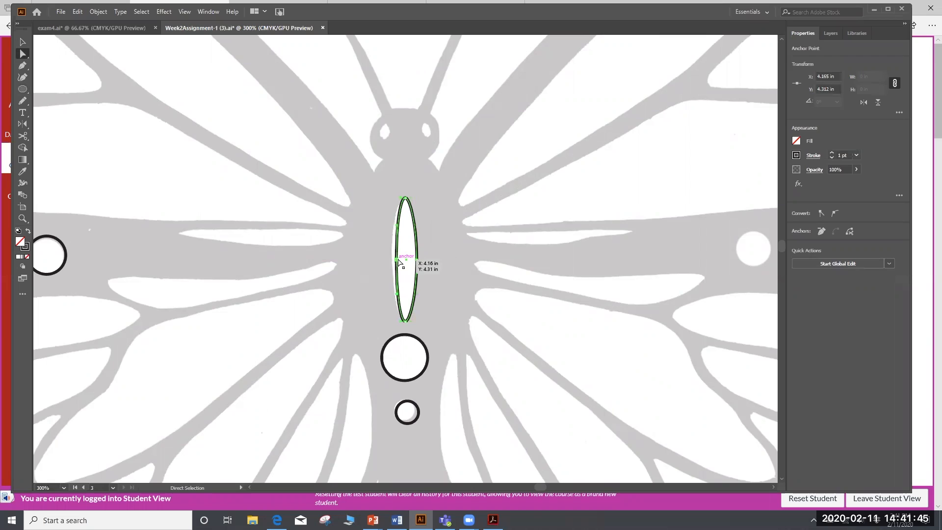
key("Left")
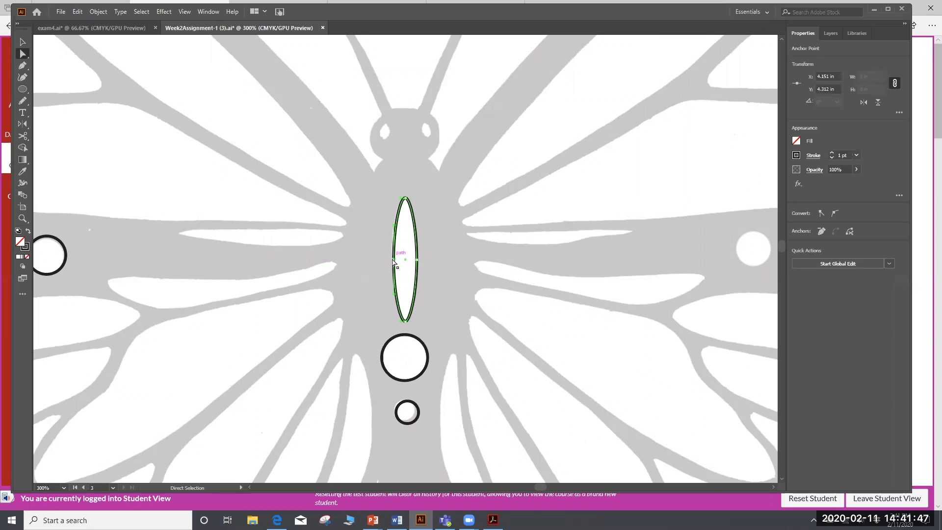
key("Left")
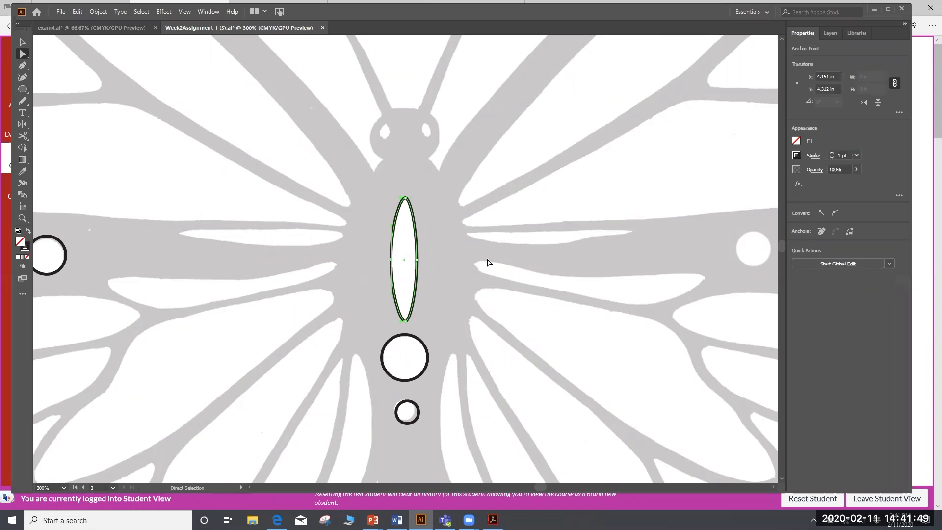
key("Right")
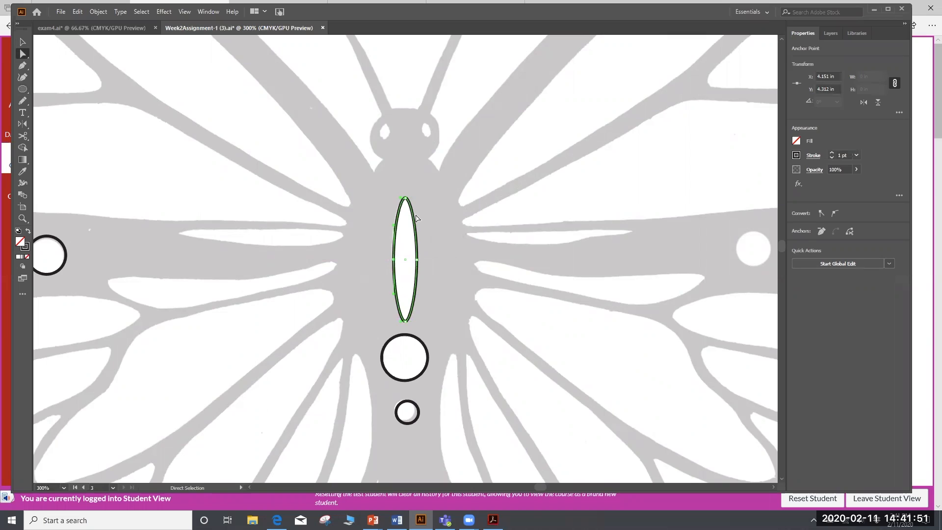
Adjust the curve handles at the ellipse's upper and lower anchor points to round its ends to the slot
left_click(403, 198)
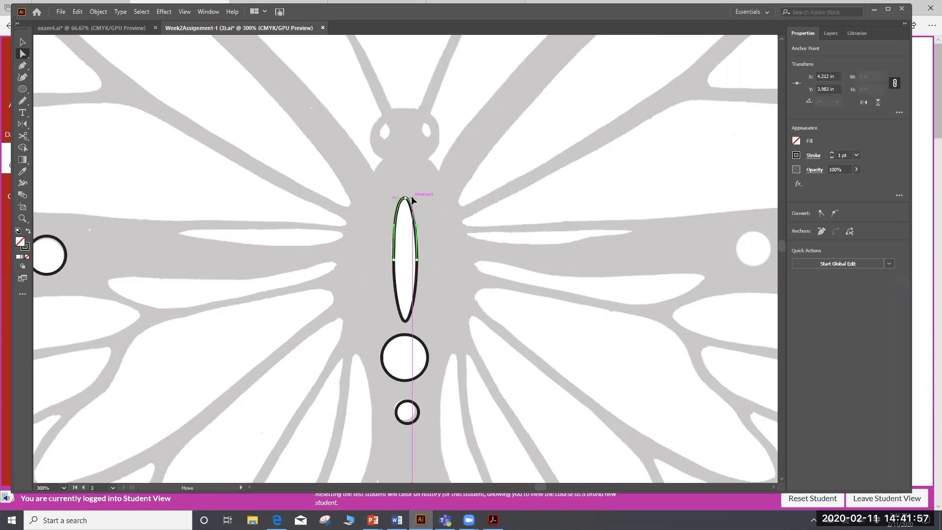
left_click(412, 320)
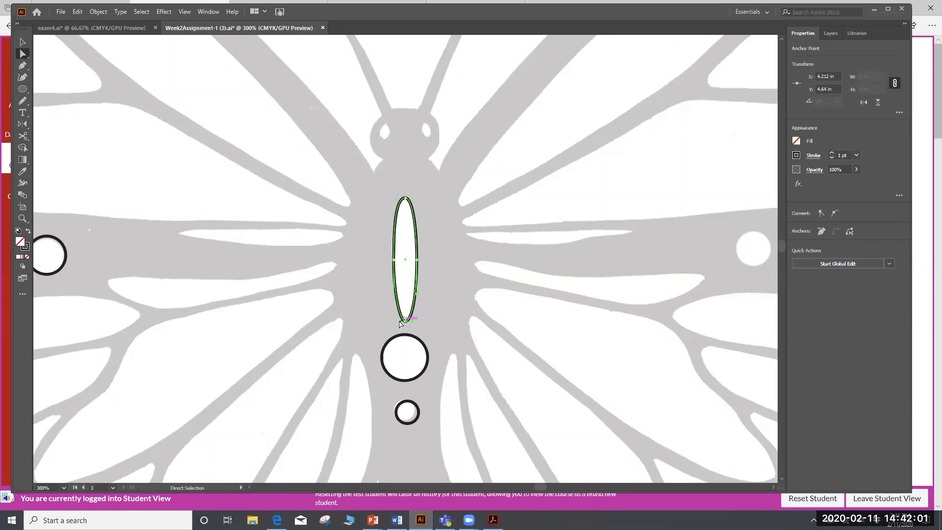
left_click(426, 313)
Trace the left eye on the butterfly's head with the Pen tool as a small closed path, about 0.05 by 0.07 in
scroll(420, 255, "up", 3)
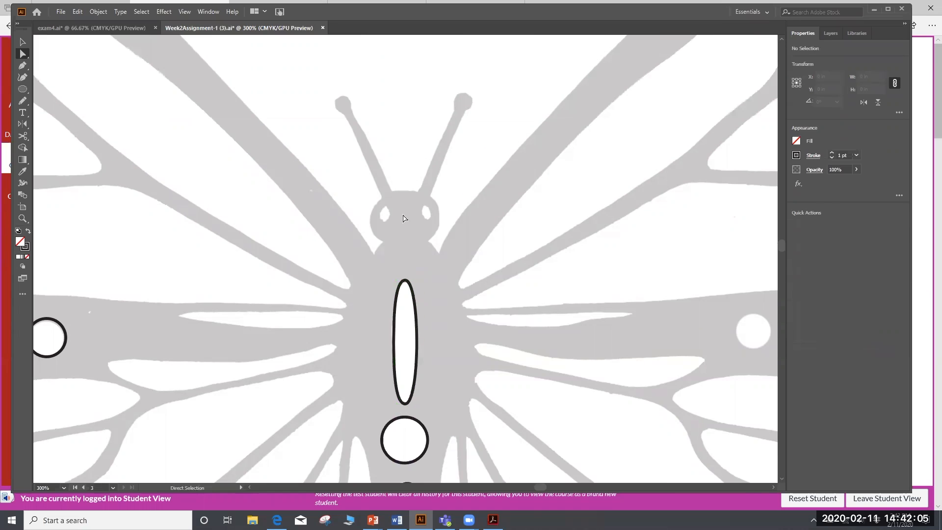
left_click(22, 66)
left_click(388, 212)
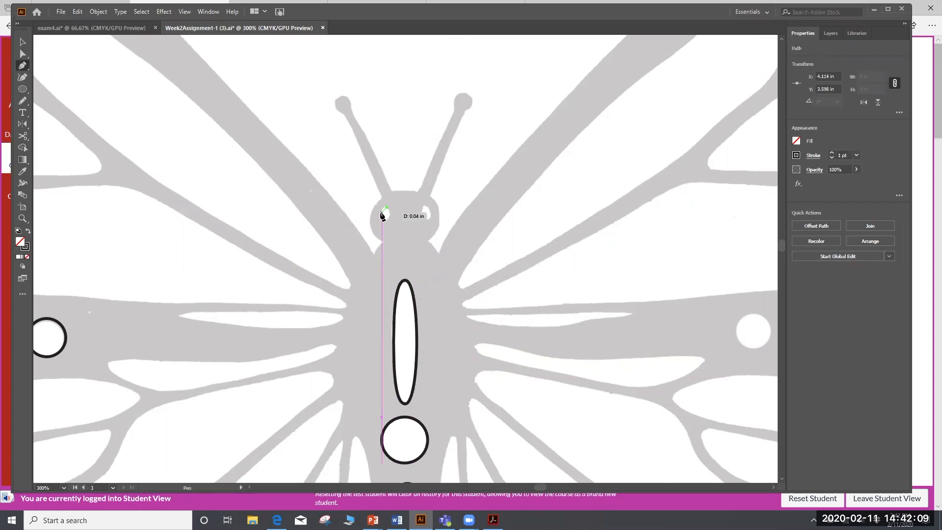
mouse_move(380, 214)
left_mouse_down()
mouse_move(387, 220)
mouse_move(393, 206)
left_mouse_up()
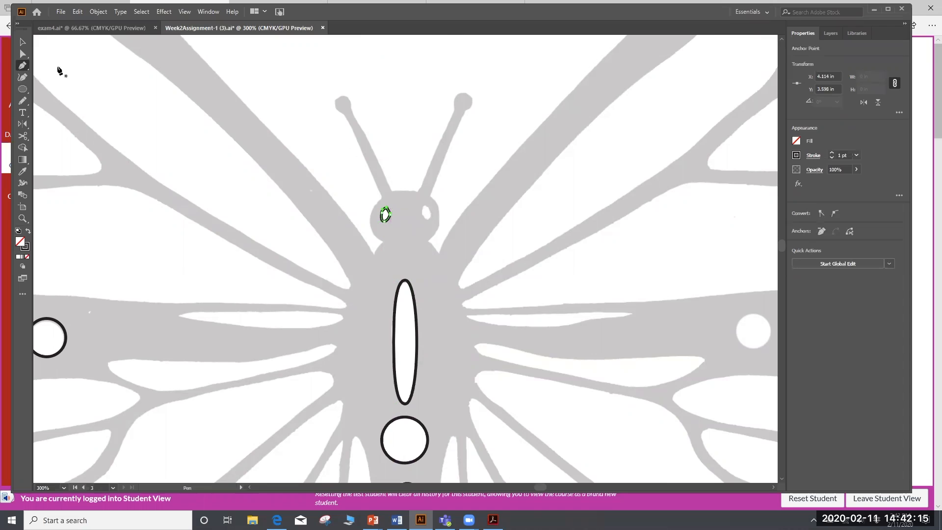
left_click(22, 42)
left_click(432, 141)
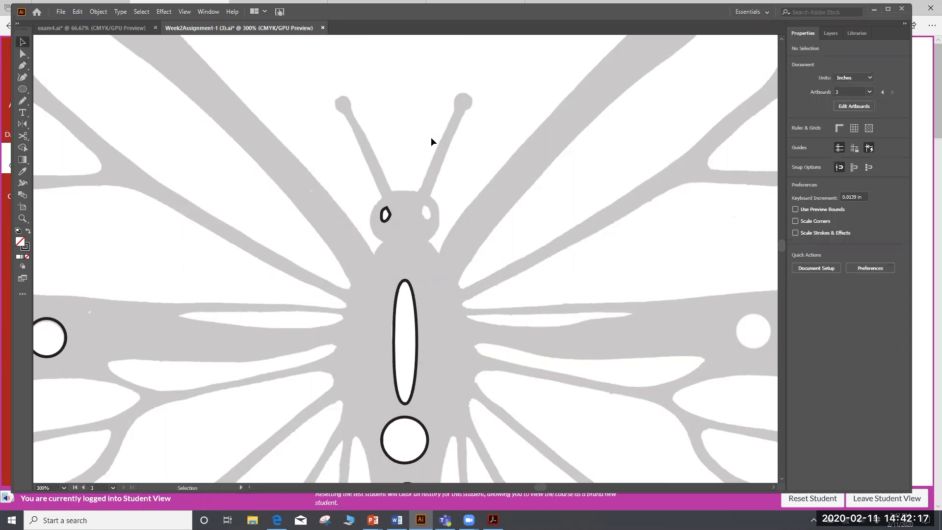
Make a vertically reflected copy of the traced eye and nudge it across onto the right eye
left_click(385, 214)
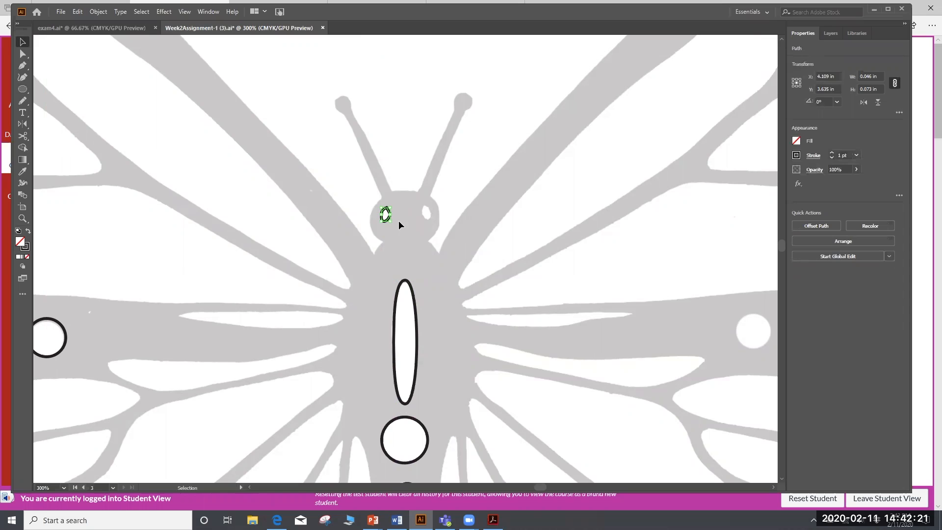
left_click(24, 123)
double_click(23, 124)
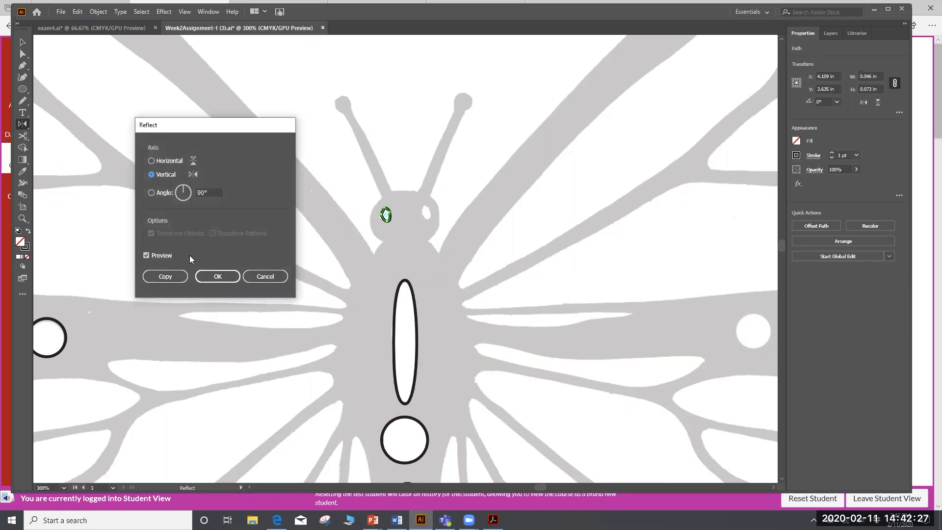
left_click(166, 278)
key("Right")
key("Right")
key("Right")
key("Right")
key("Right")
key("Right")
key("Right")
key("Right")
key("Right")
key("Right")
key("Right")
key("Right")
key("Right")
key("Right")
key("Right")
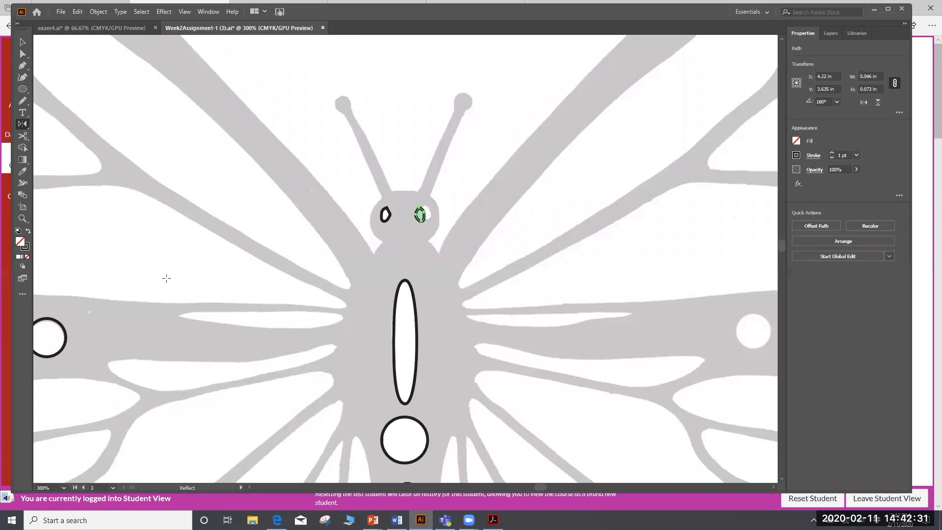
key("Left")
key("Up")
left_click(22, 41)
left_click(427, 84)
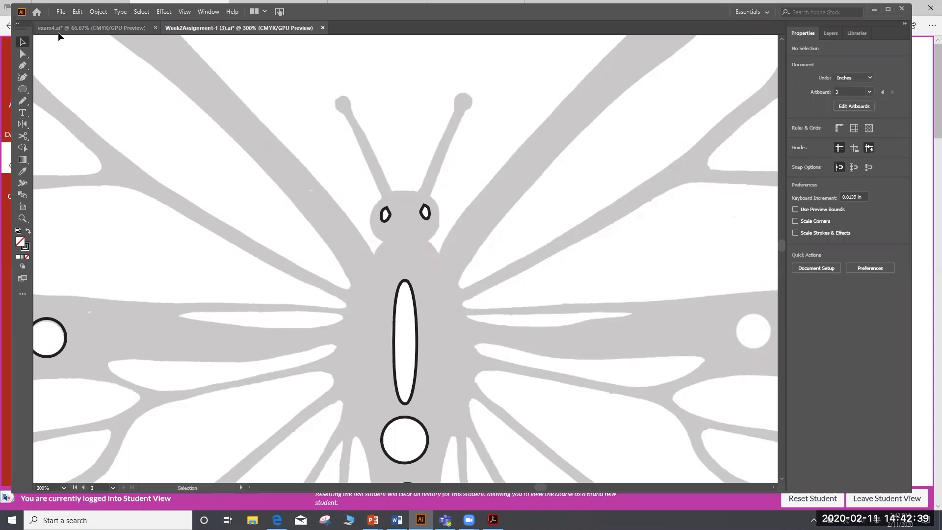
Trace the left antenna, including its round tip, with the Pen tool as a closed path about 0.31 by 0.56 in
left_click(22, 65)
left_click(385, 186)
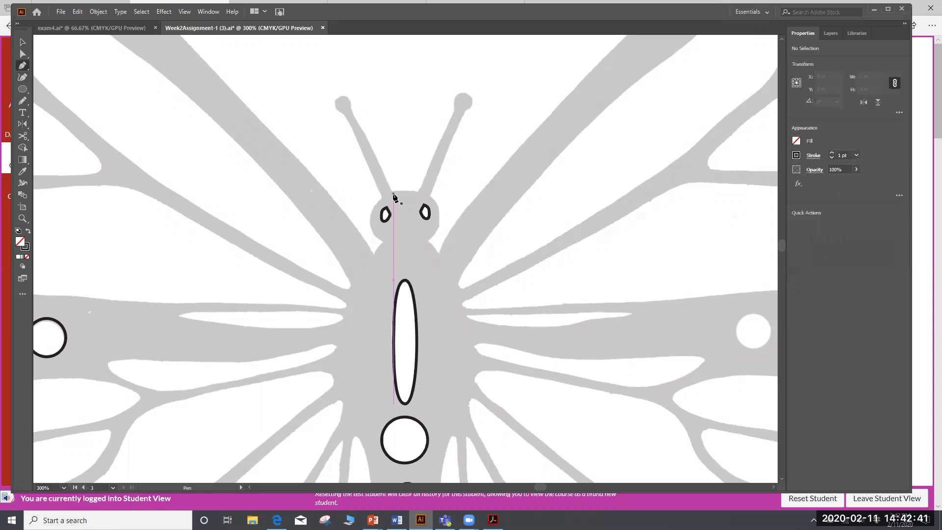
left_click(393, 193)
left_click(365, 131)
mouse_move(353, 108)
left_mouse_down()
mouse_move(347, 100)
mouse_move(338, 109)
mouse_move(370, 182)
mouse_move(352, 130)
mouse_move(369, 151)
mouse_move(385, 203)
left_mouse_up()
left_click(341, 114, "ctrl")
left_click(353, 131, "ctrl")
left_click(394, 196)
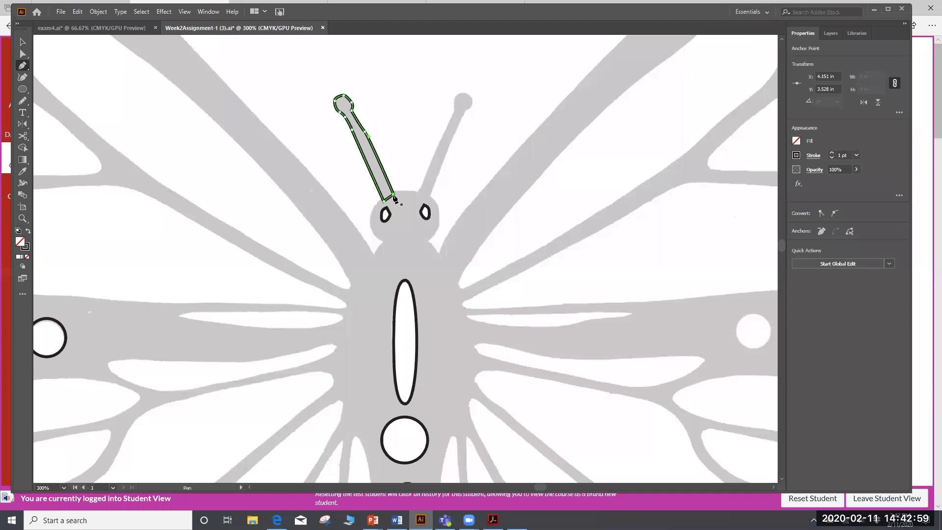
Set the left antenna outline's stroke weight to 0.5 pt and deselect it
left_click(856, 156)
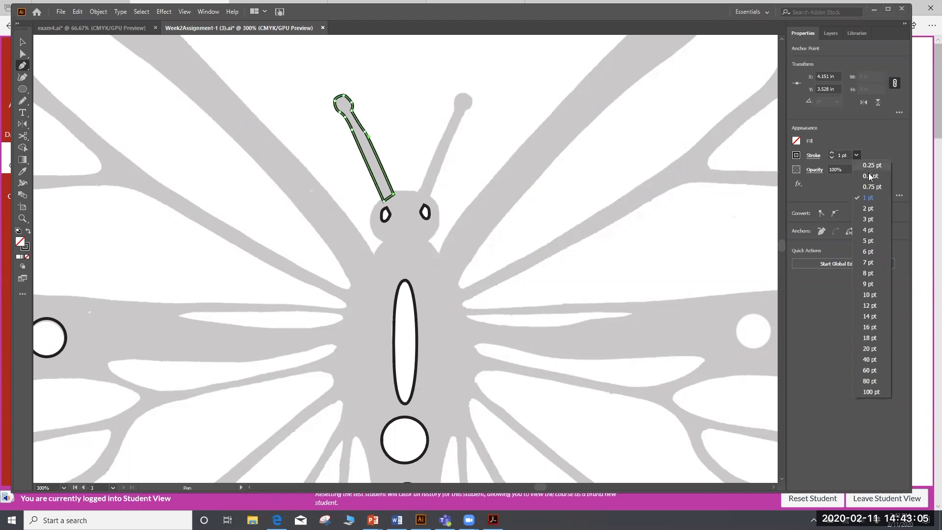
left_click(869, 176)
left_click(23, 42)
left_click(518, 100)
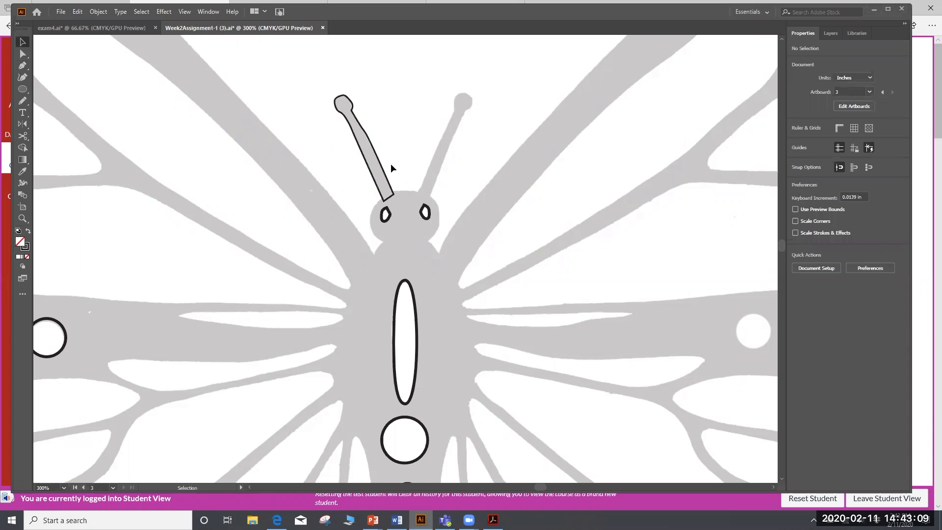
Refine the left antenna's round tip by shifting the anchor point on its right side
left_click(23, 54)
left_click(350, 102)
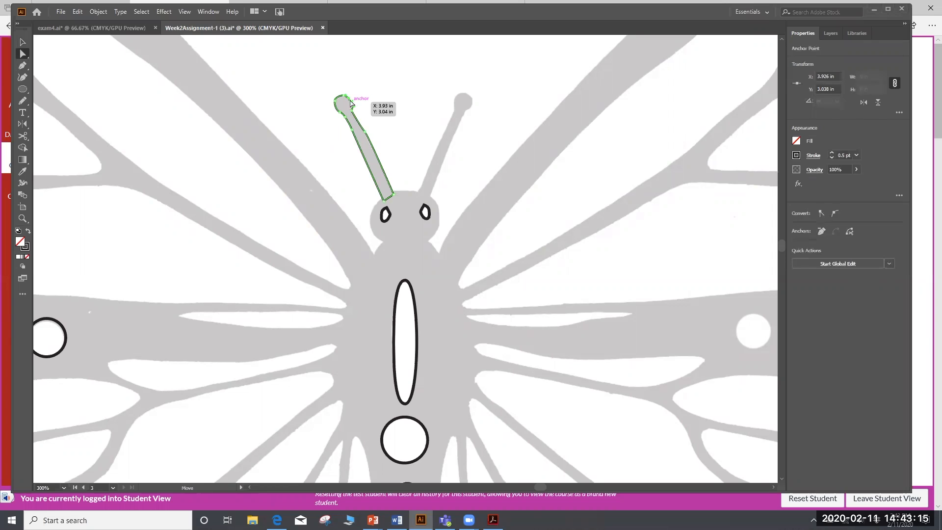
left_click(378, 104)
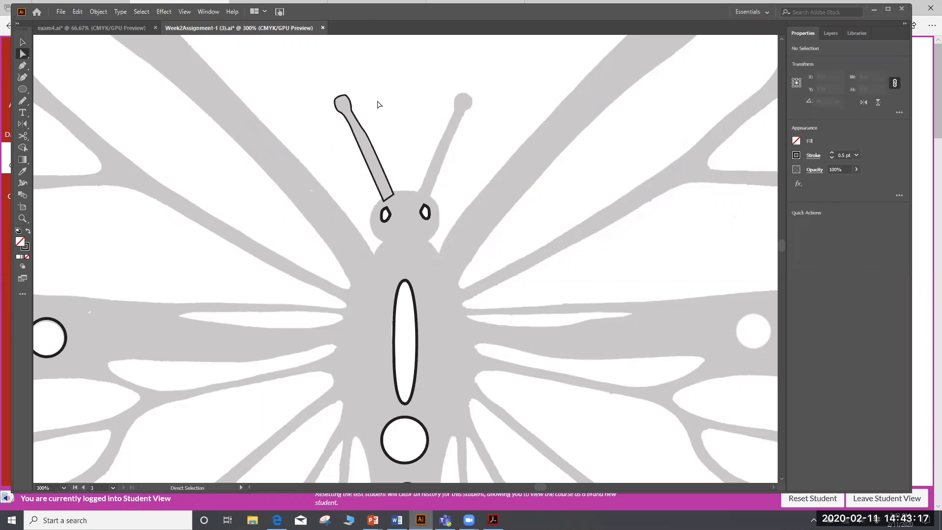
Make a vertically reflected copy of the left antenna outline and nudge it across onto the right antenna
left_click(22, 44)
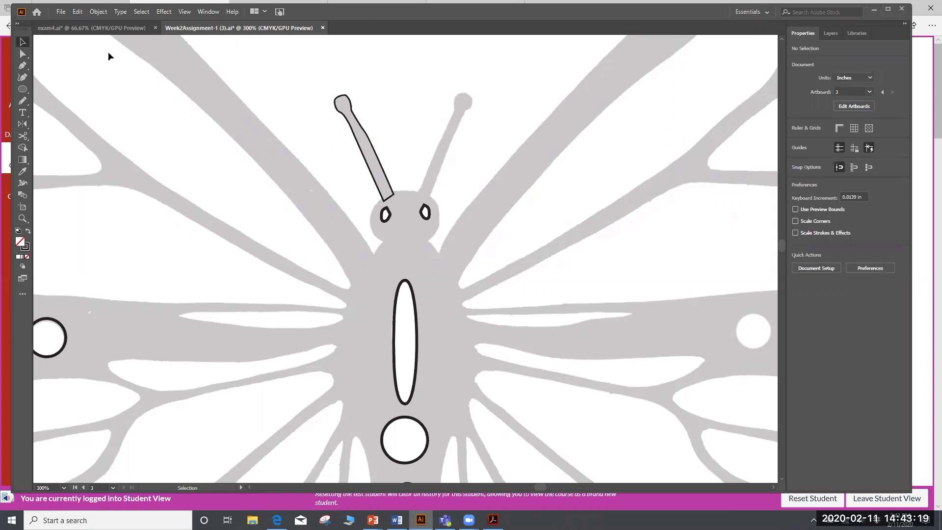
left_click(338, 99)
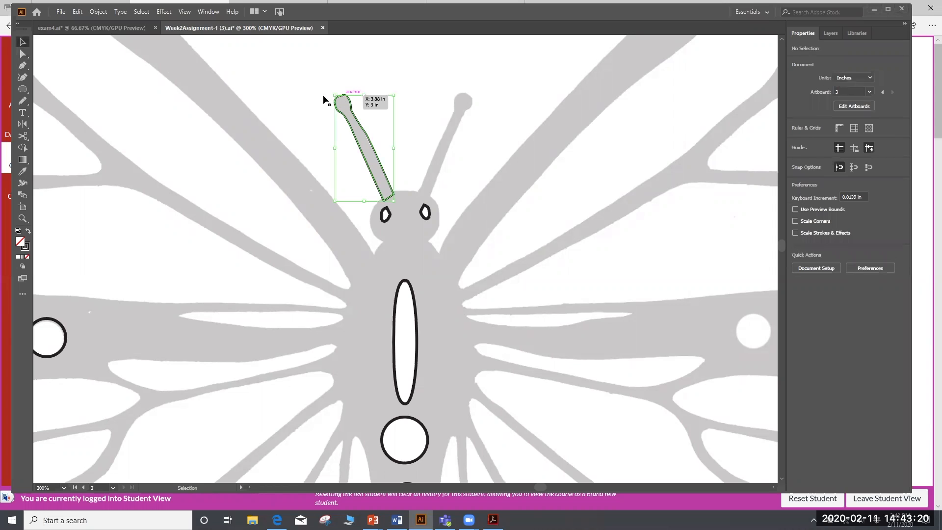
double_click(21, 124)
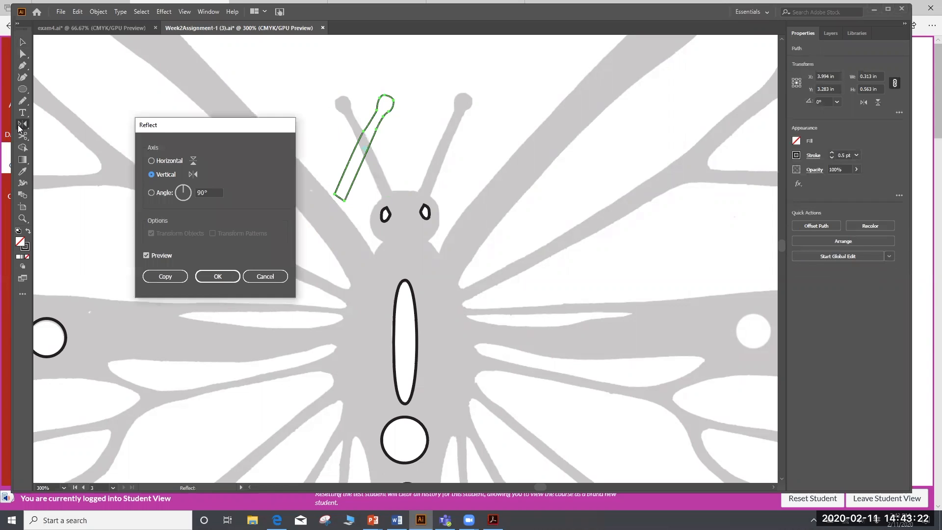
left_click(166, 277)
key("Right")
key("Right")
key("Right")
key("Right")
key("Right")
key("Right")
key("Right")
key("Right")
key("Right")
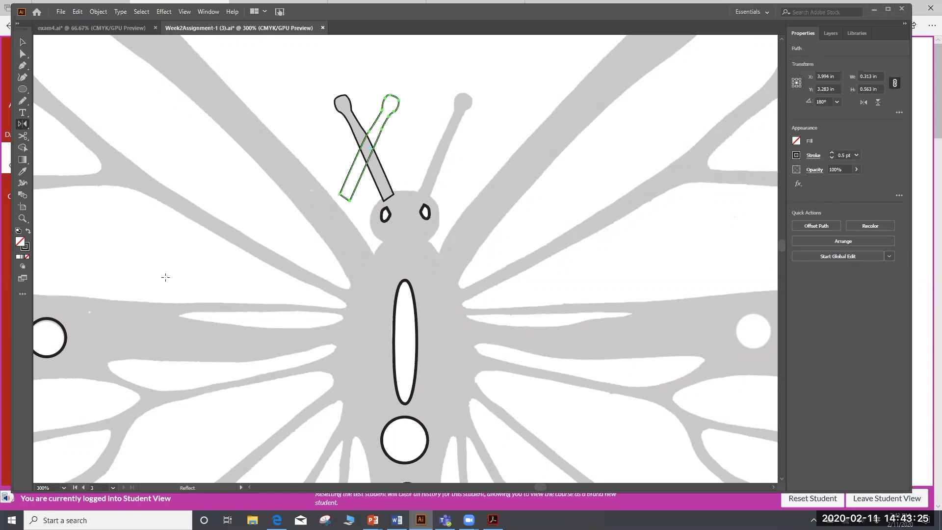
key("Right")
key("Right")
key("Right")
key("Right")
key("Right")
key("Right")
key("Right")
key("Right")
key("Right")
key("Right")
key("Right")
key("Right")
key("Right")
key("Right")
key("Right")
key("Right")
key("Right")
key("Right")
key("Right")
key("Right")
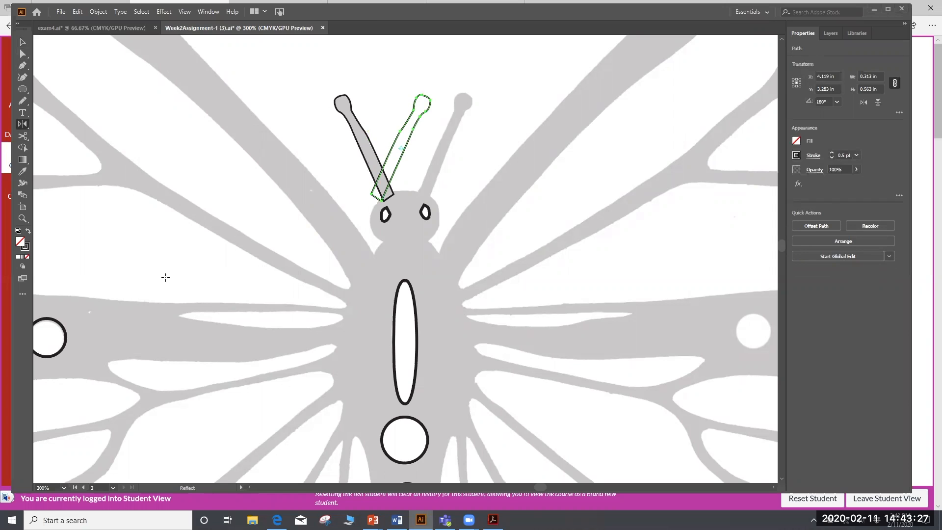
key("Right")
key("Right")
key("Right")
key("Right")
key("Right")
key("Right")
key("Right")
key("Right")
key("Right")
key("Right")
key("Right")
key("Right")
key("Right")
key("Right")
key("Right")
key("Right")
key("Right")
key("Right")
key("Right")
key("Right")
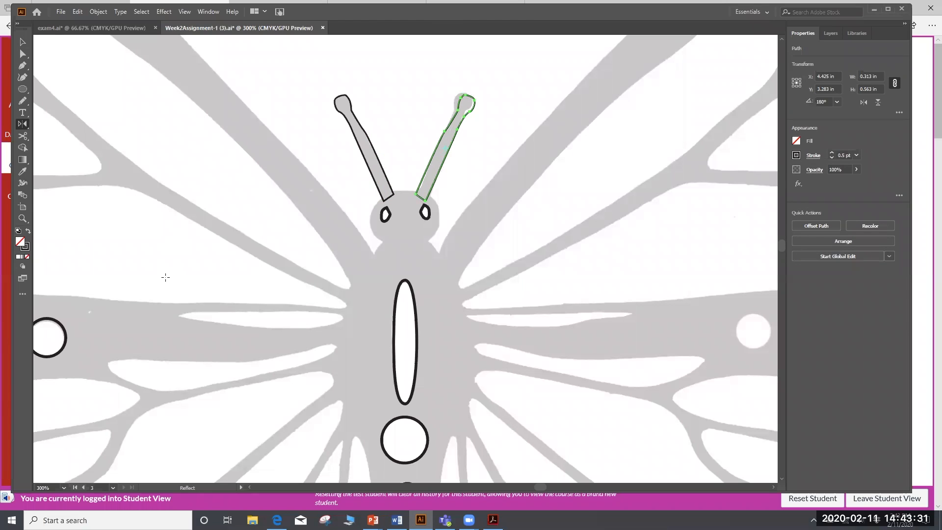
key("Up")
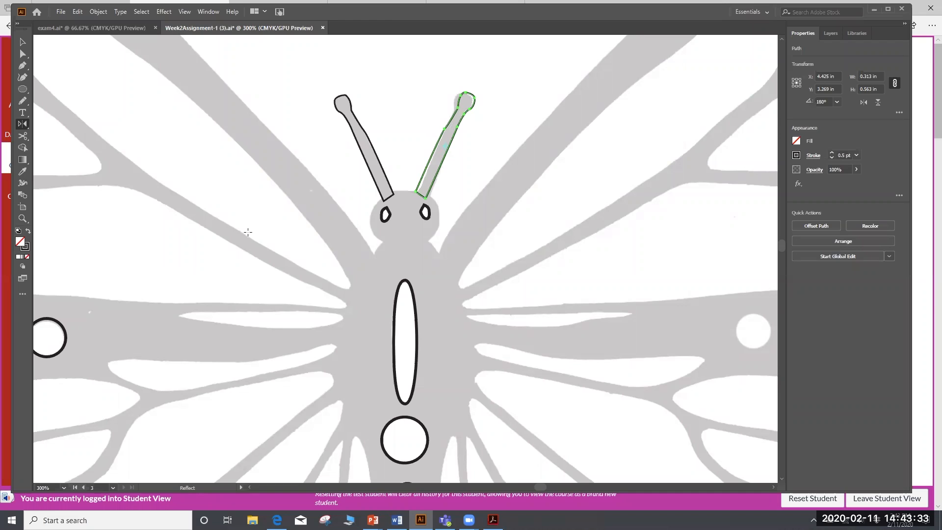
Rotate the reflected antenna outline by about 3.4° and shift it slightly to fit the right antenna
left_click(27, 43)
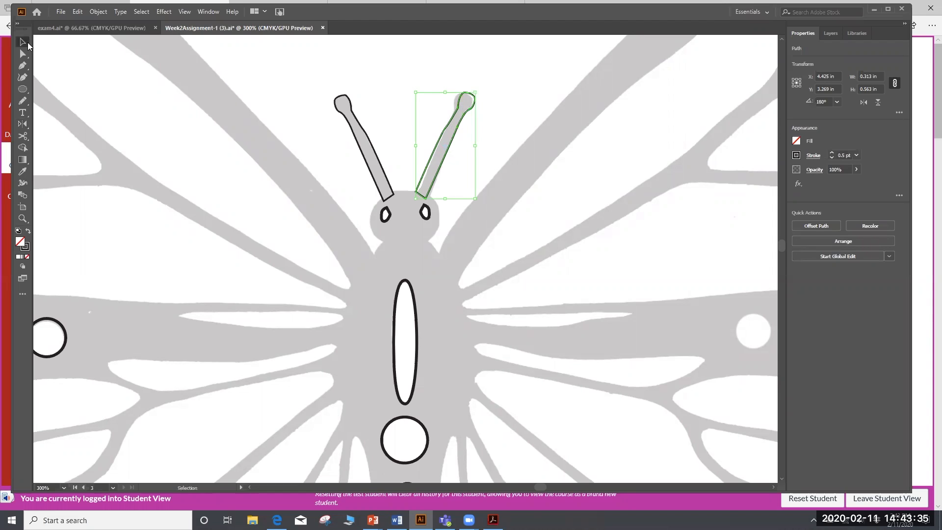
left_click_drag(476, 89, 478, 91)
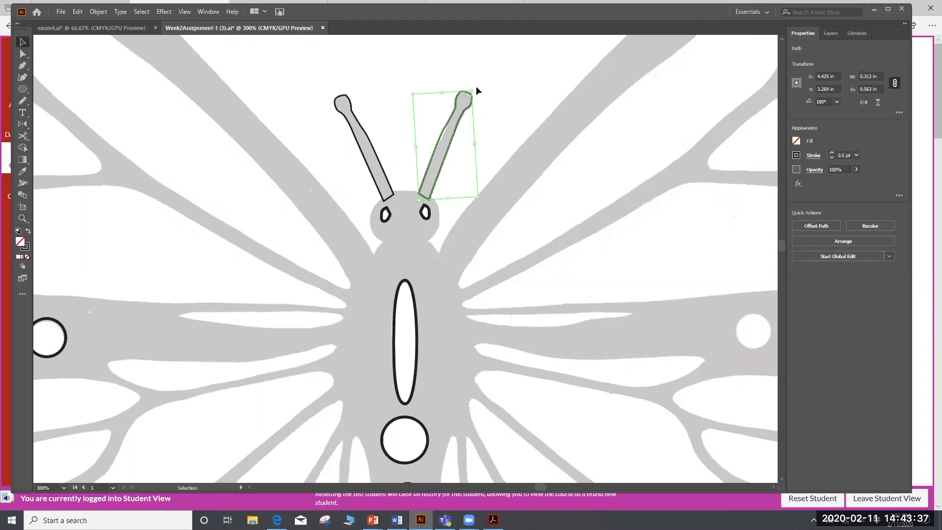
key("Right")
key("Down")
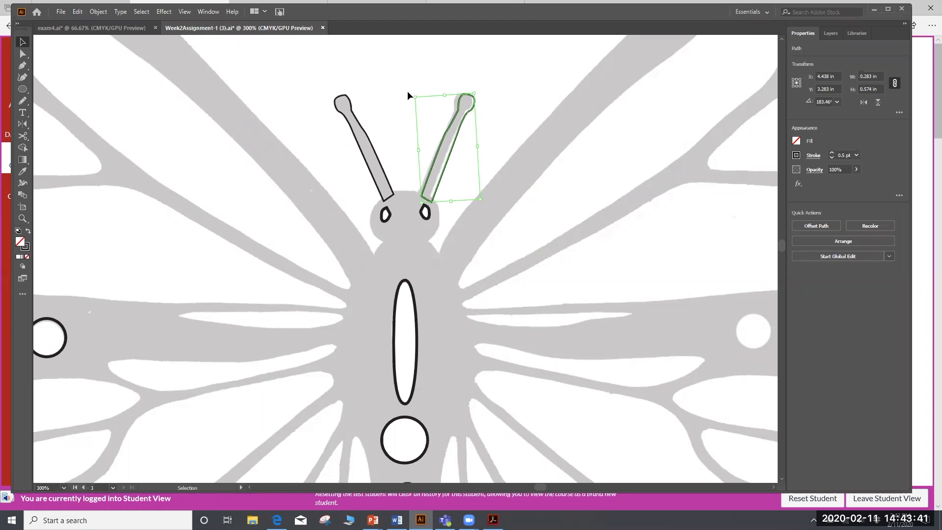
left_click_drag(408, 91, 405, 94)
left_click_drag(463, 128, 457, 128)
left_click_drag(478, 203, 478, 208)
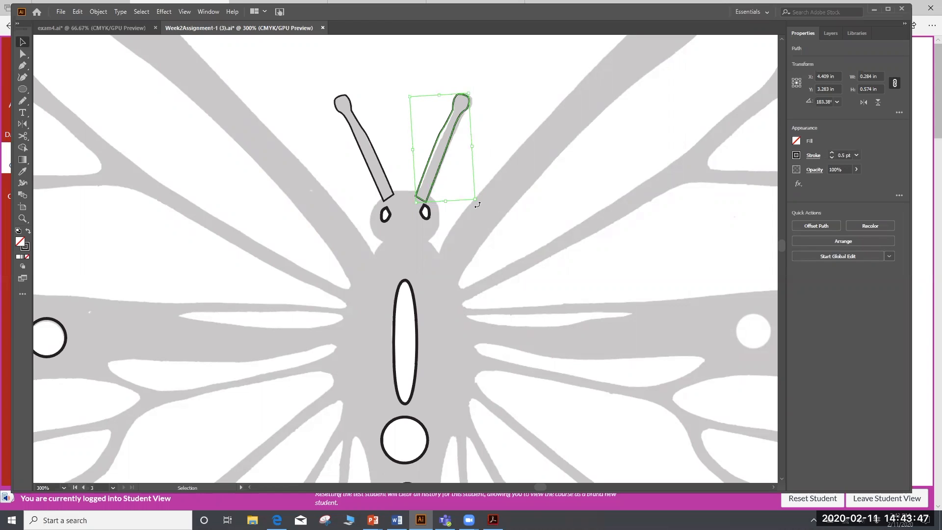
Nudge the reflected antenna outline slightly right so it fits the right antenna, and deselect it
key("Right")
left_click(511, 172)
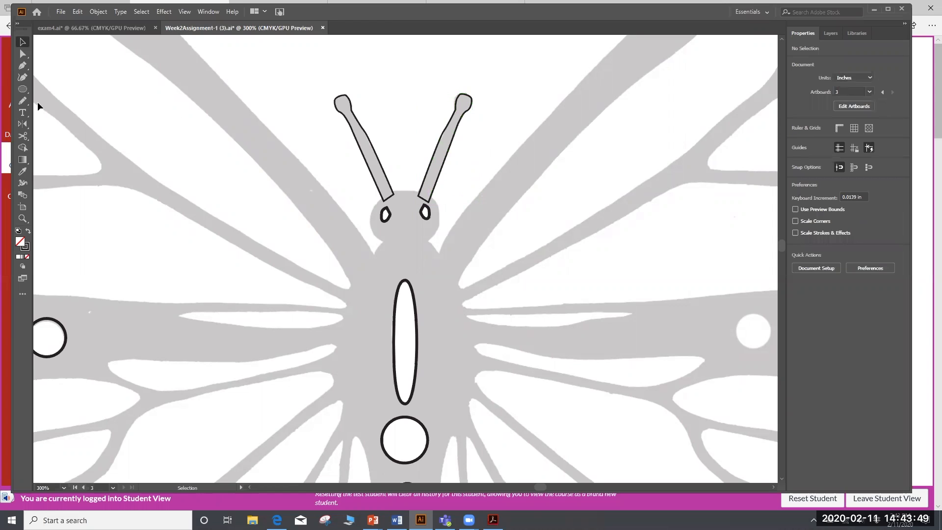
Draw an ellipse about 0.38 in wide and 0.31 in high around the butterfly's head
left_click(27, 89)
left_click(56, 100)
left_click_drag(368, 190, 440, 248)
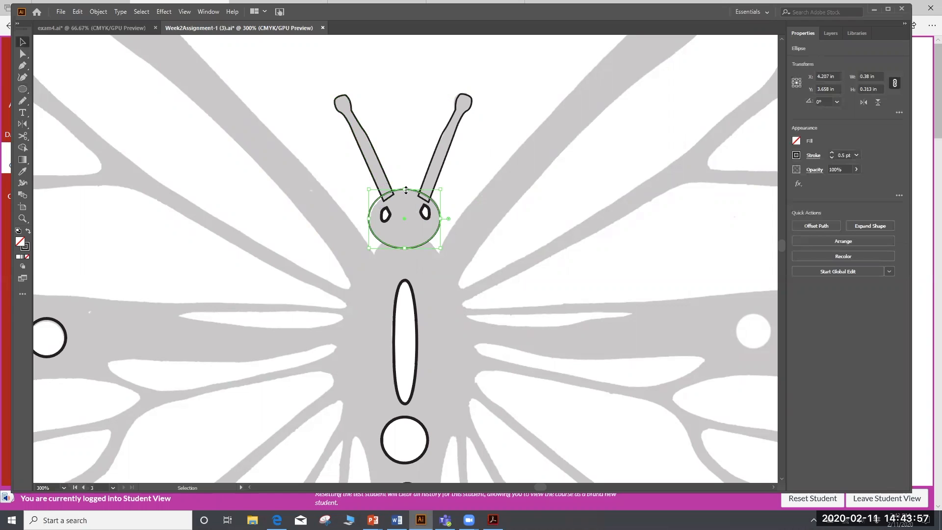
Bring both eye outlines to the front of the head ellipse and deselect them
left_click(385, 214)
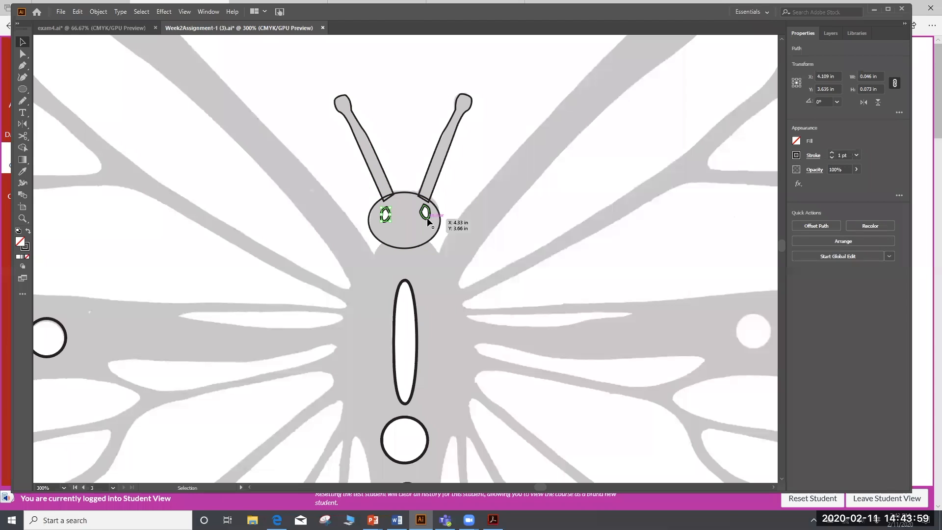
left_click(425, 215, "shift")
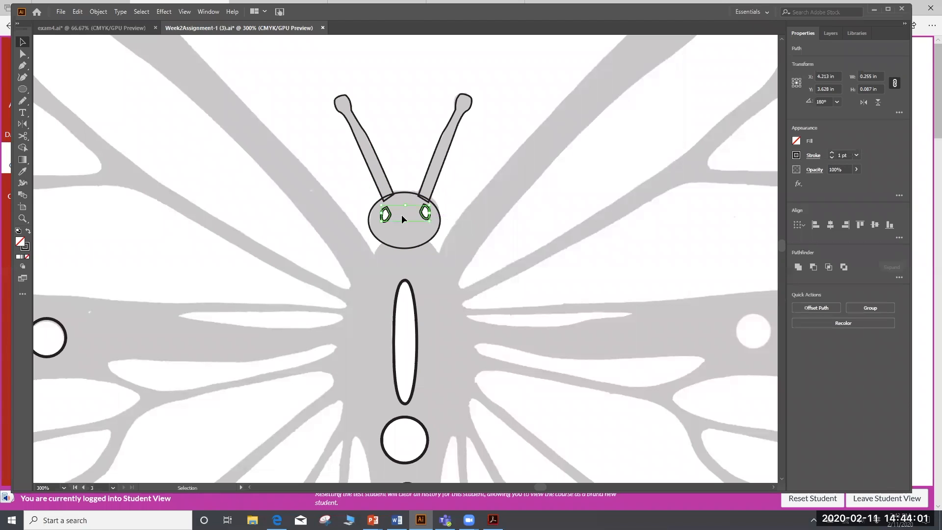
left_click(98, 12)
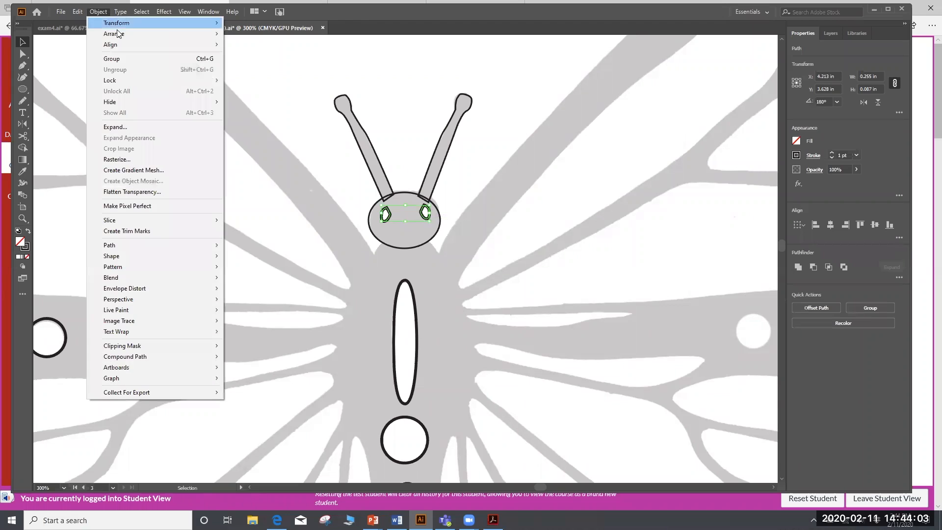
left_click(253, 34)
left_click(479, 157)
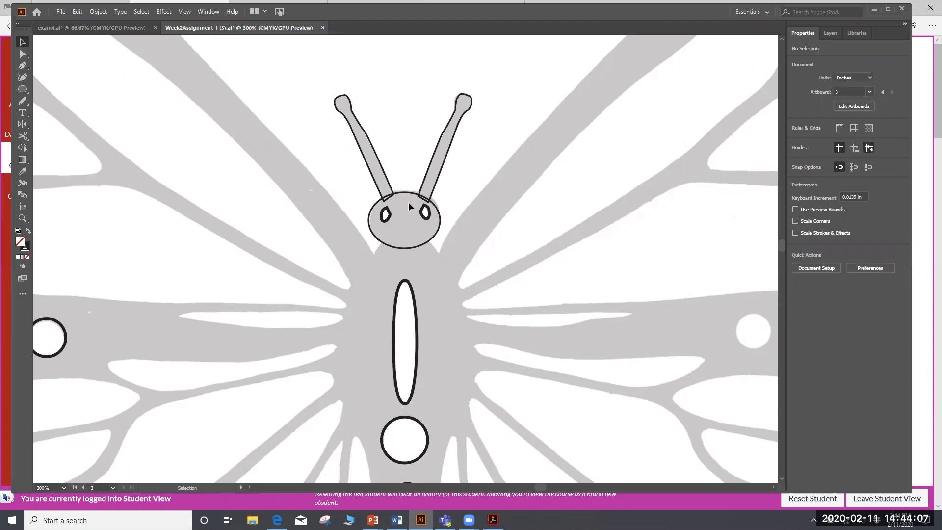
Trace the butterfly's body with the Pen tool as a closed outline from the neck down around the tail and back
scroll(409, 196, "down", 5)
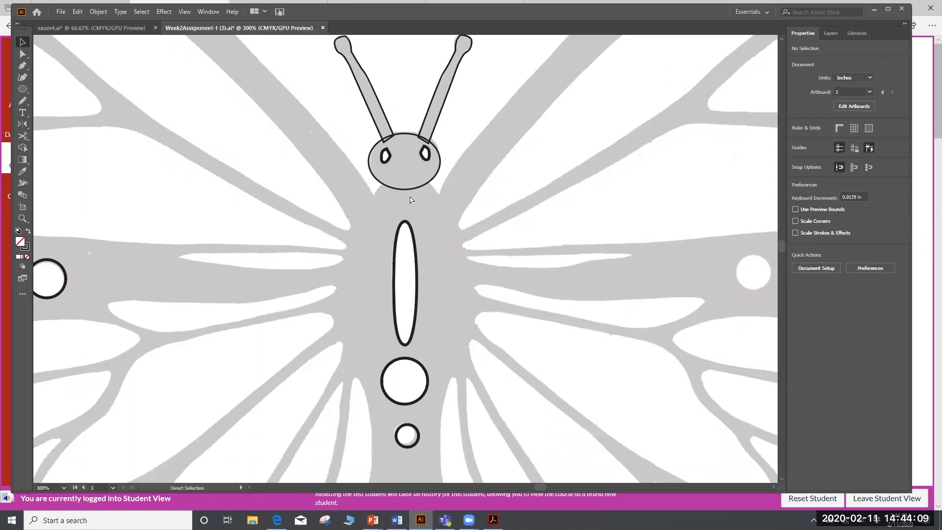
key("ctrl+minus")
key("ctrl+minus")
scroll(418, 192, "down", 3)
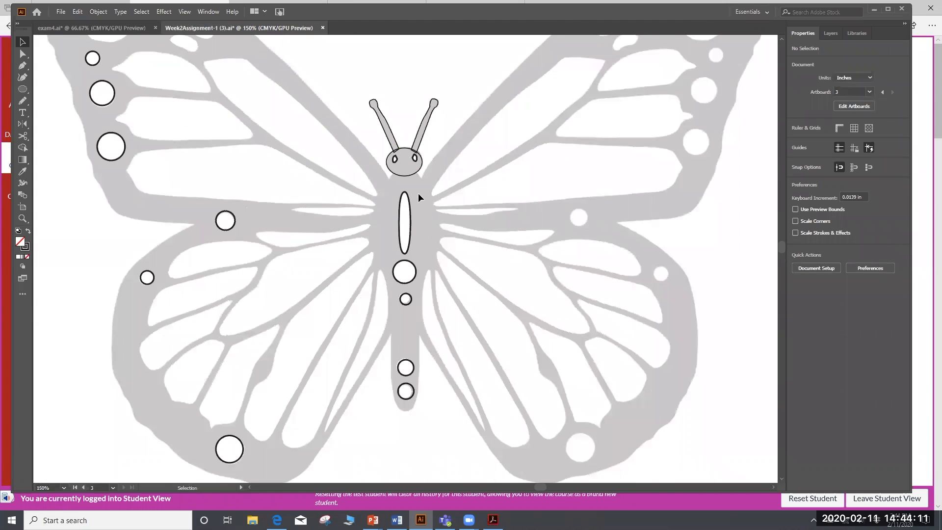
left_click(23, 65)
left_click(392, 171)
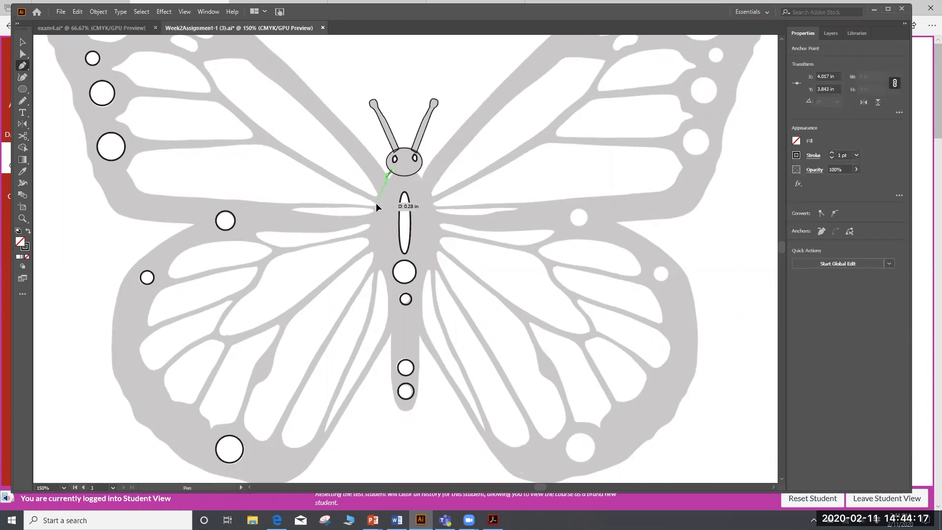
left_click_drag(383, 273, 387, 292)
left_click_drag(392, 335, 415, 172)
left_click(413, 170)
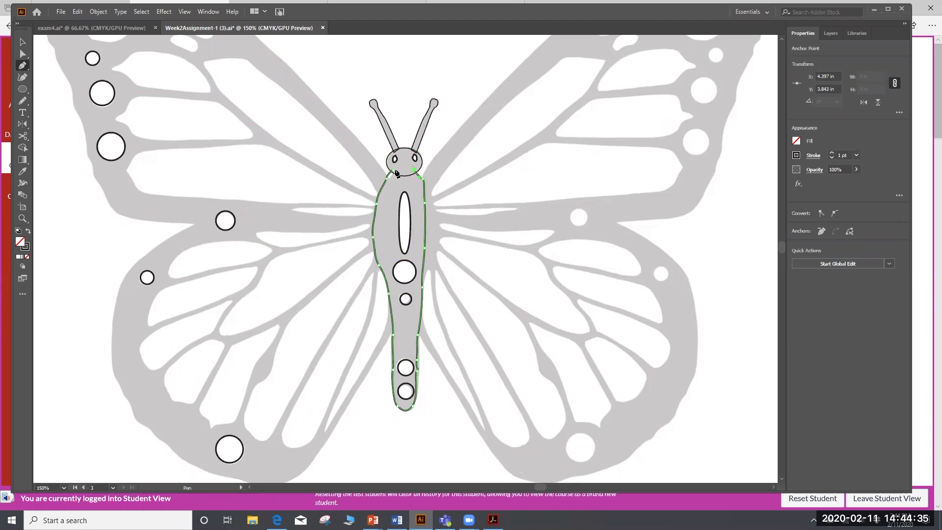
left_click(393, 170)
Reposition the anchor points at both shoulders of the body outline to follow the template just below the head
key("ctrl+=")
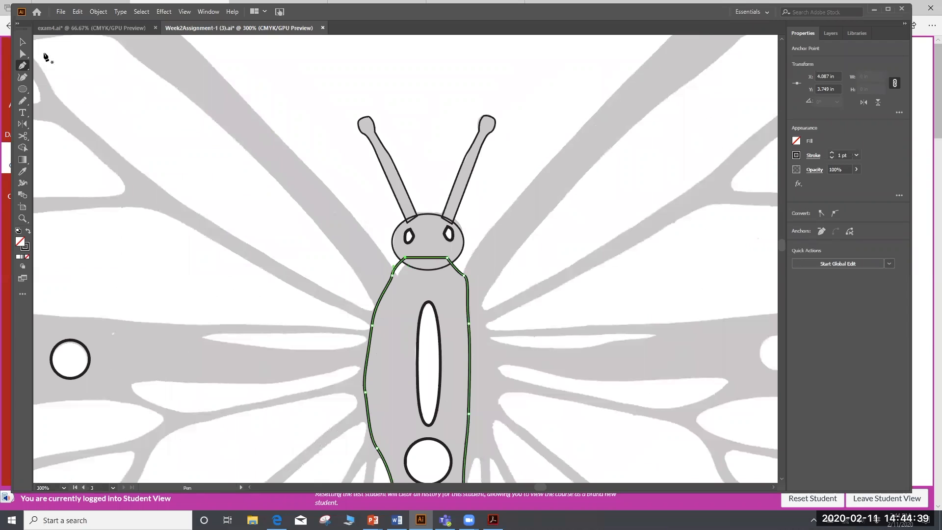
left_click(23, 53)
left_click_drag(404, 257, 394, 282)
left_click_drag(466, 281, 470, 287)
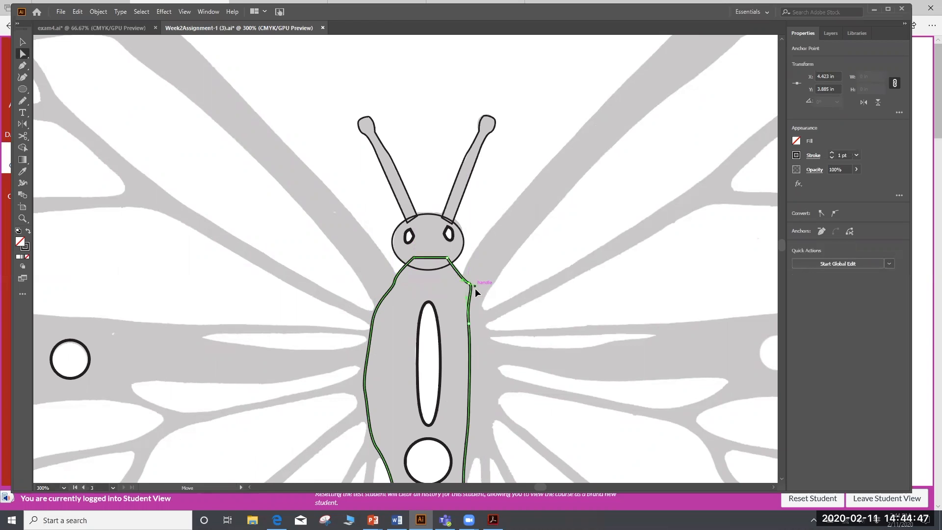
left_click_drag(469, 324, 478, 336)
left_click_drag(476, 295, 465, 283)
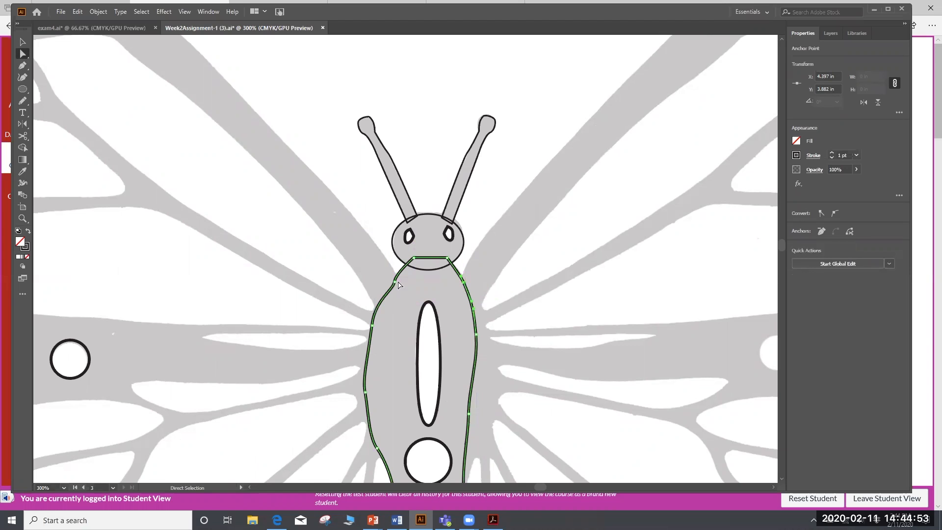
Widen the right side of the body outline beside the long oval slot by shifting its anchor points and handles
scroll(488, 307, "down", 1)
left_click_drag(477, 301, 479, 382)
left_click_drag(483, 349, 482, 355)
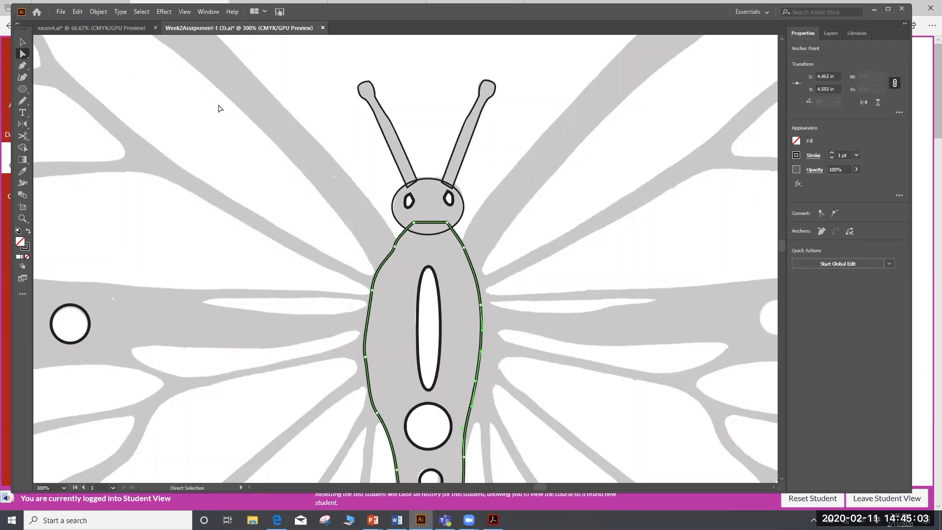
Remove the middle anchor point on the body outline's left side and reshape the curve through its neighbouring anchors
left_click(24, 68)
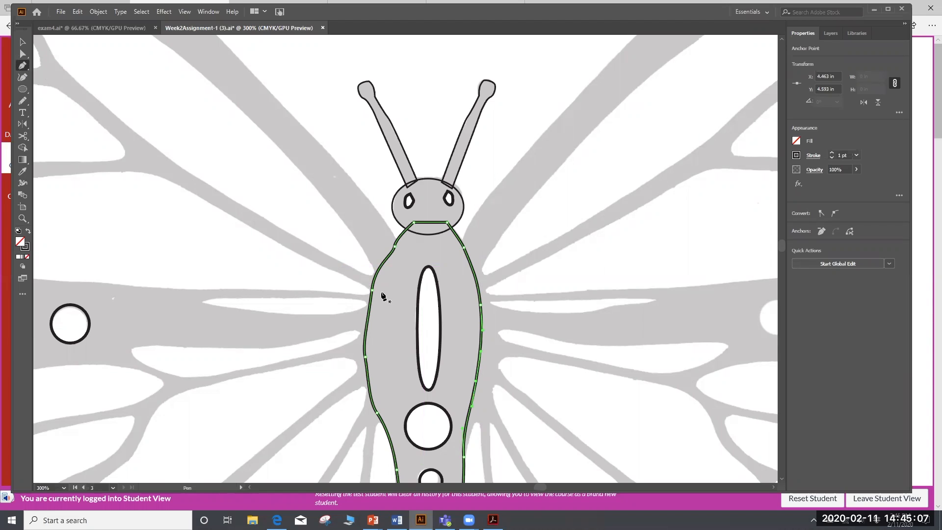
left_click(365, 356)
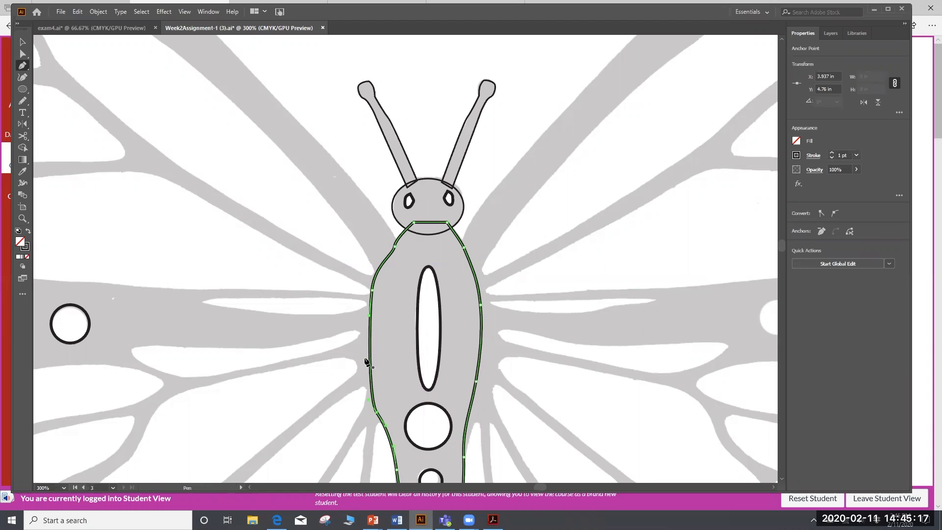
left_click(22, 54)
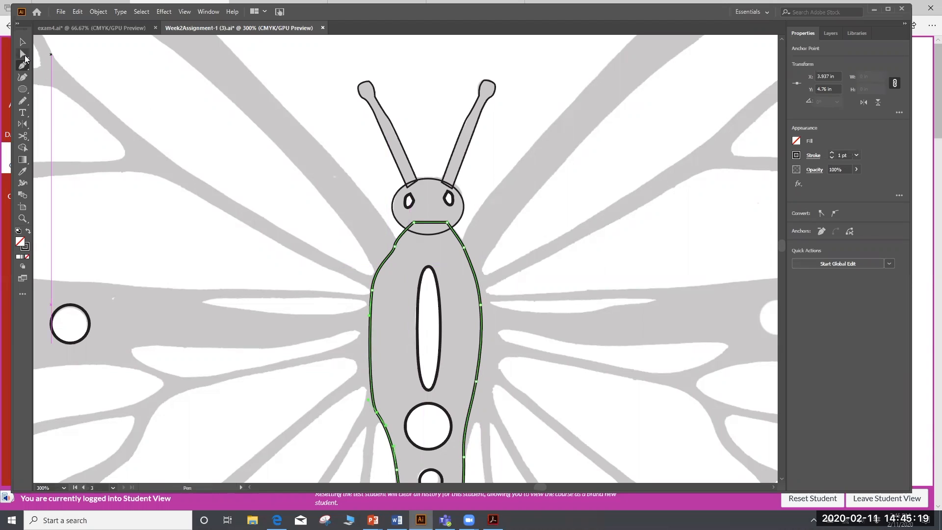
left_click(366, 331)
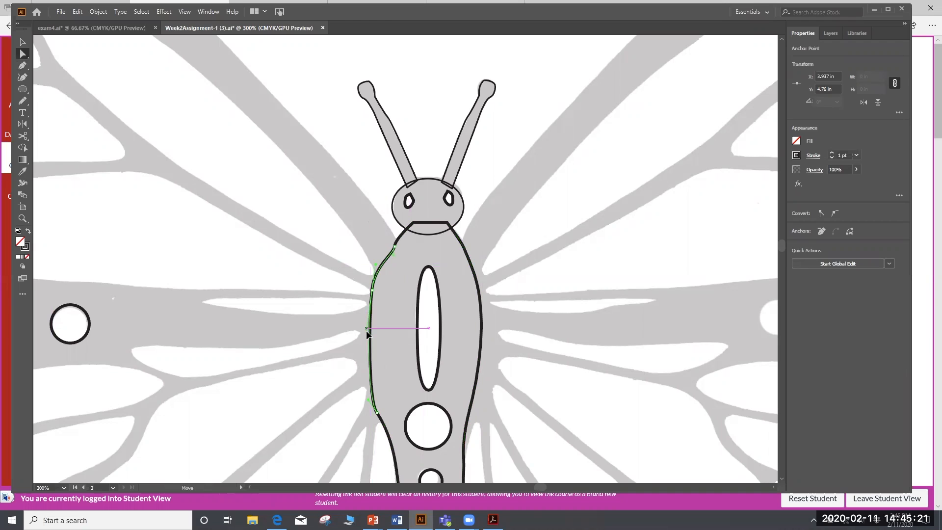
left_click(373, 293)
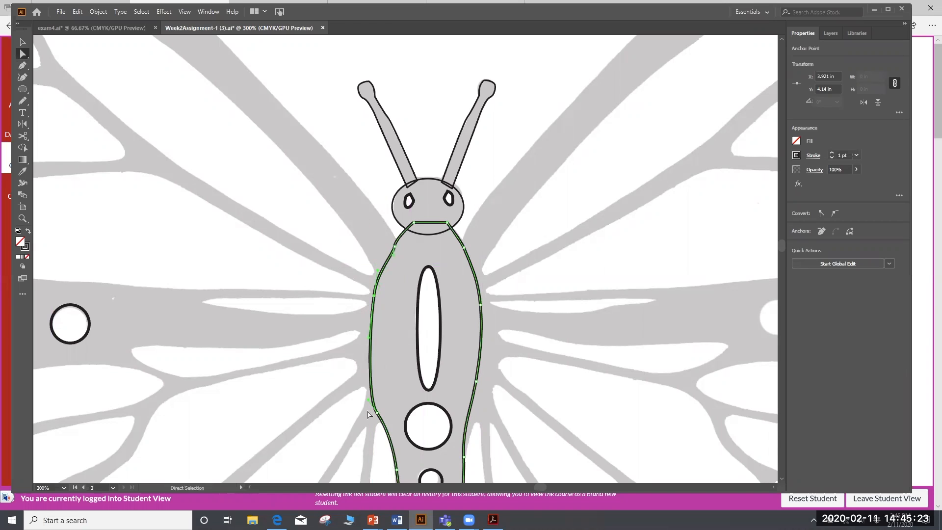
left_click_drag(370, 395, 370, 399)
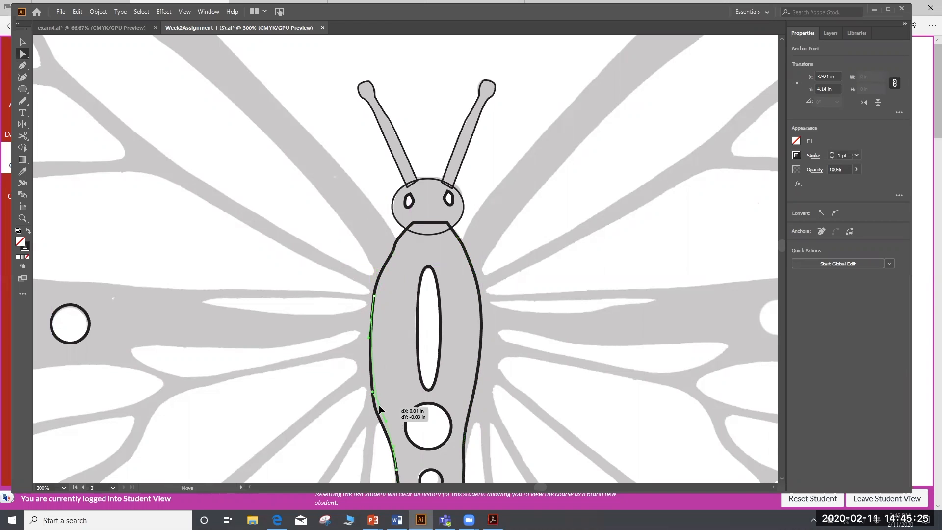
left_click(398, 347)
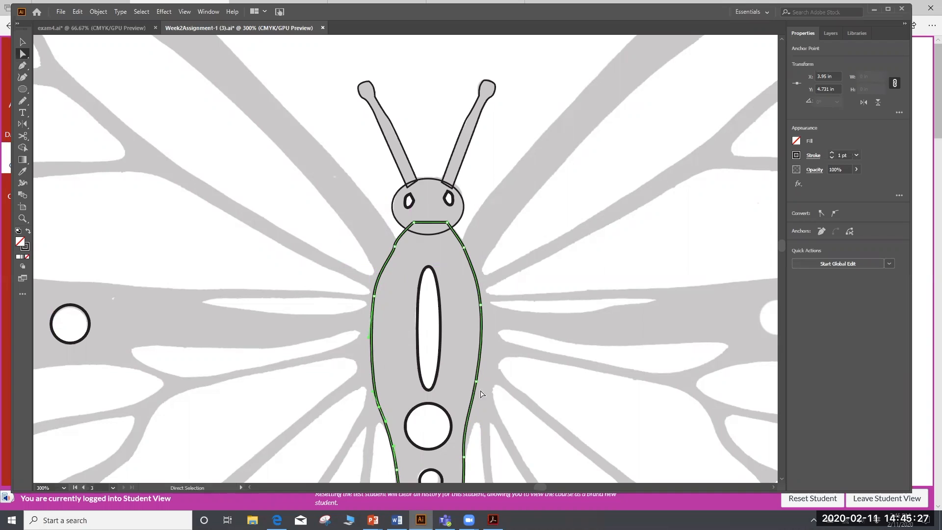
Try adding and removing an anchor point midway along the body outline's left side, and undo the extra pen points
left_click(22, 65)
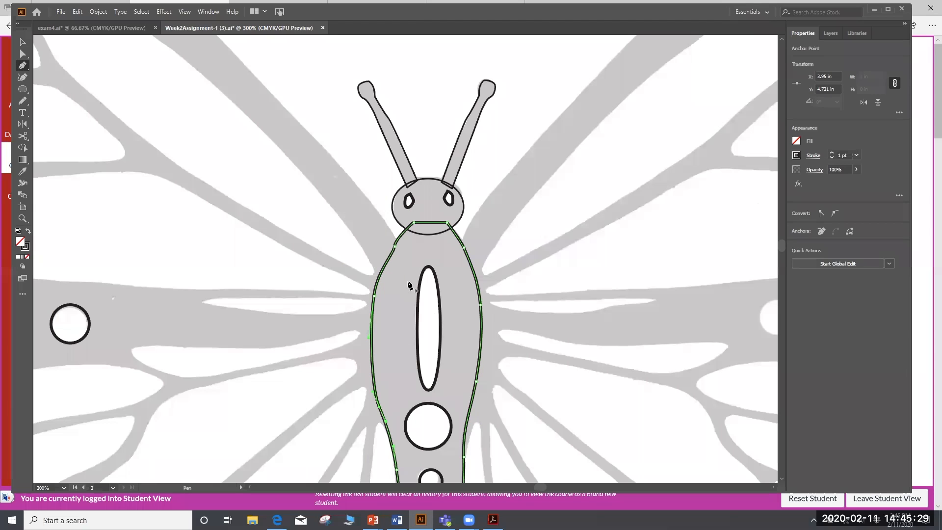
left_click(374, 358)
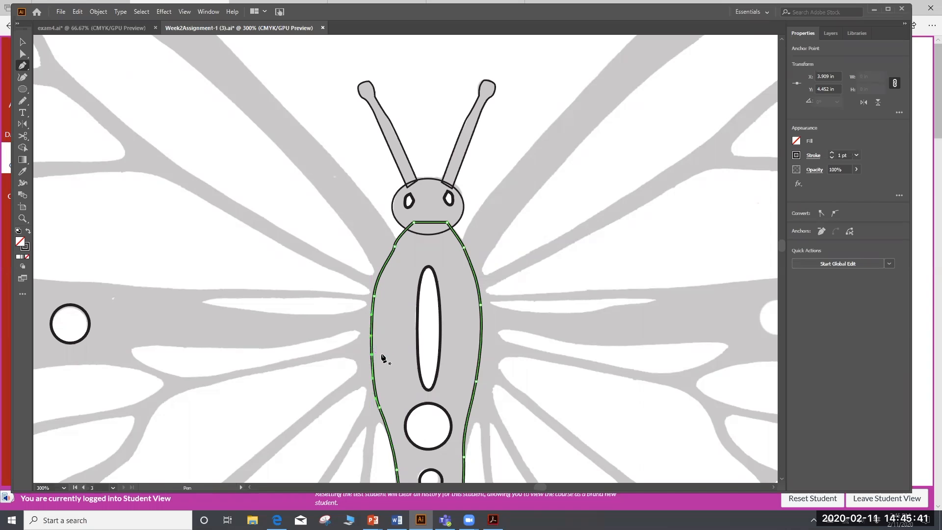
left_click(373, 354)
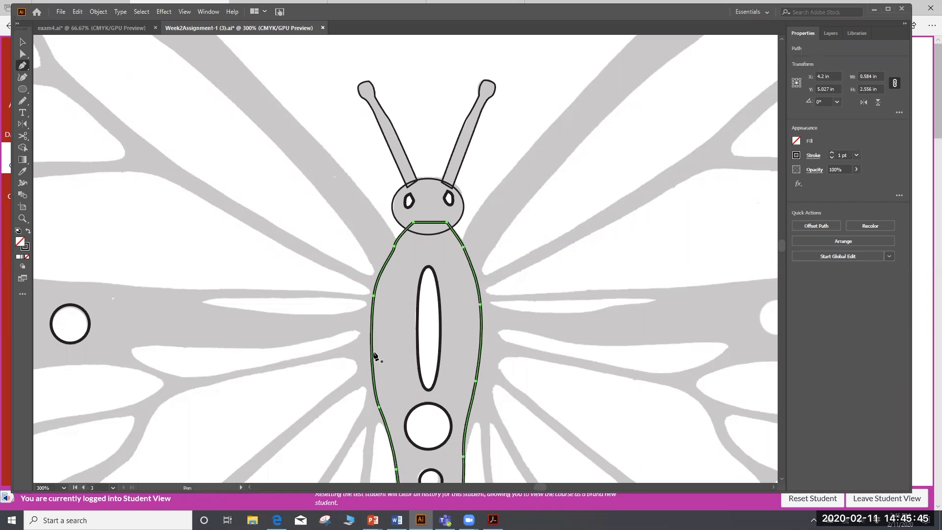
left_click(374, 352)
left_click(405, 352)
left_click(406, 369)
key("ctrl+z")
key("ctrl+z")
key("ctrl+z")
Try nudging the whole body outline to the right, and undo the shift
scroll(475, 236, "down", 2)
key("a")
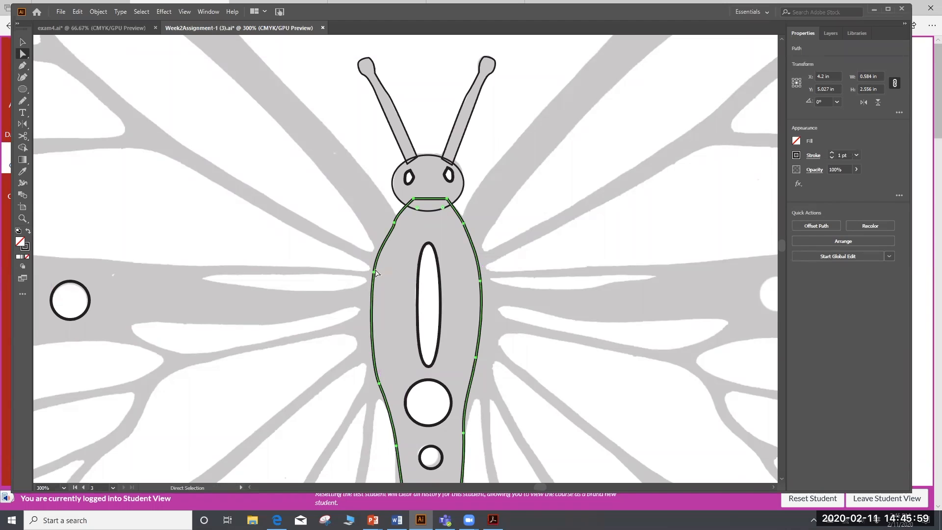
key("Right")
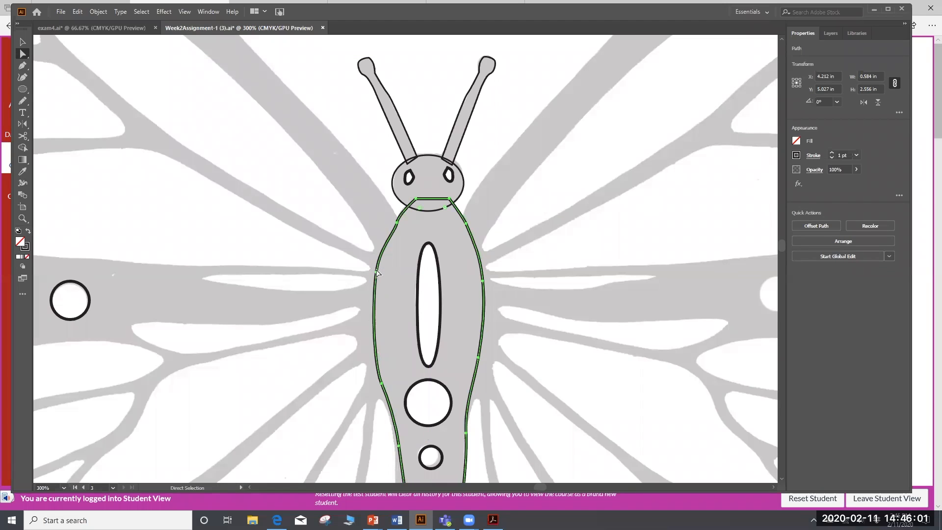
key("ctrl+z")
Try deleting the anchor point on the upper left side of the body outline, and undo the deletion
left_click(389, 275)
left_click(372, 273)
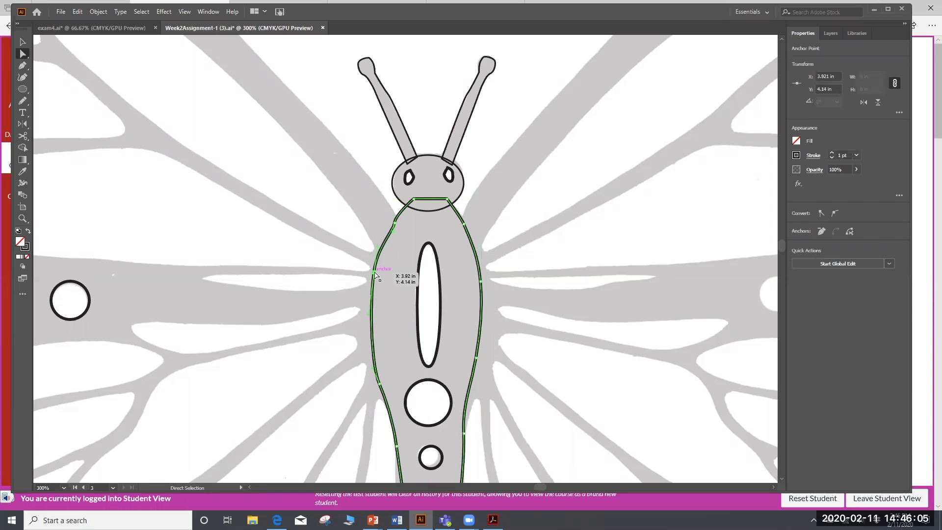
key("Delete")
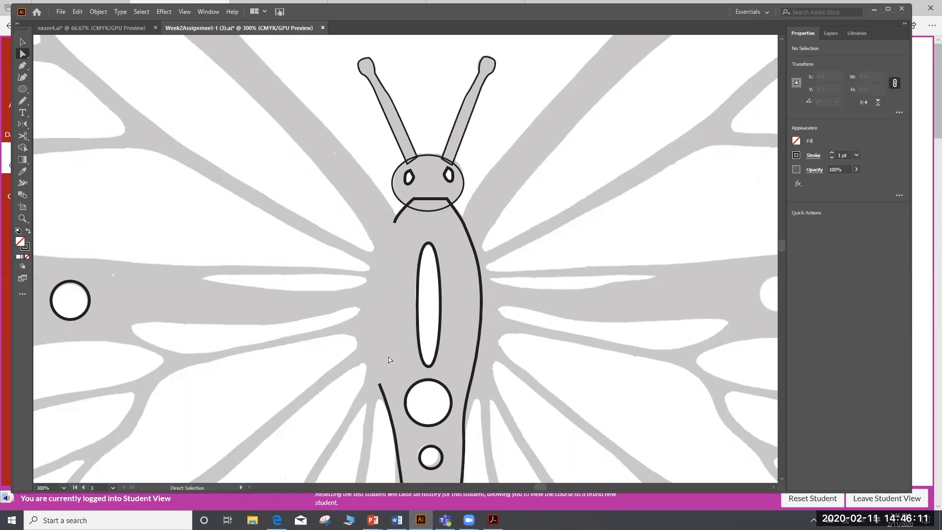
key("ctrl+z")
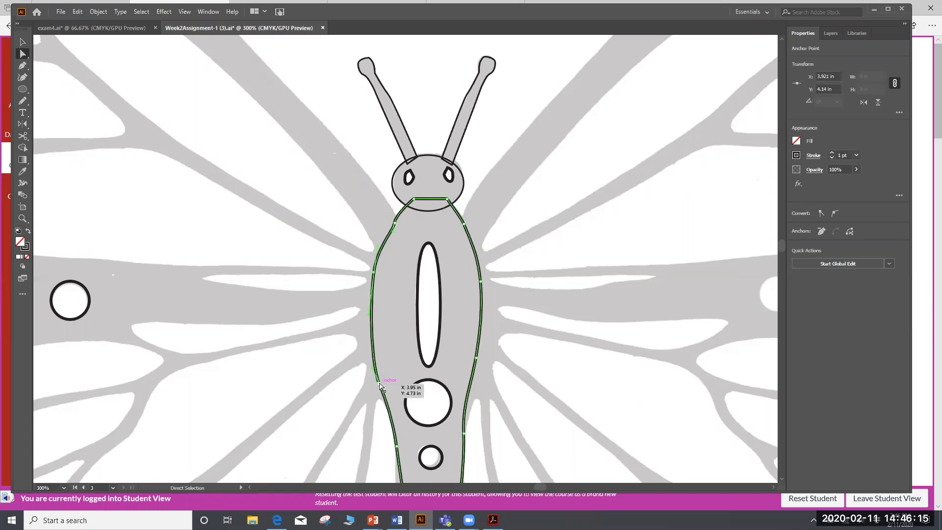
Shift the anchor points on the left side of the body's waist inward to match the template
left_click(388, 392)
left_click_drag(389, 393, 391, 408)
scroll(381, 339, "down", 2)
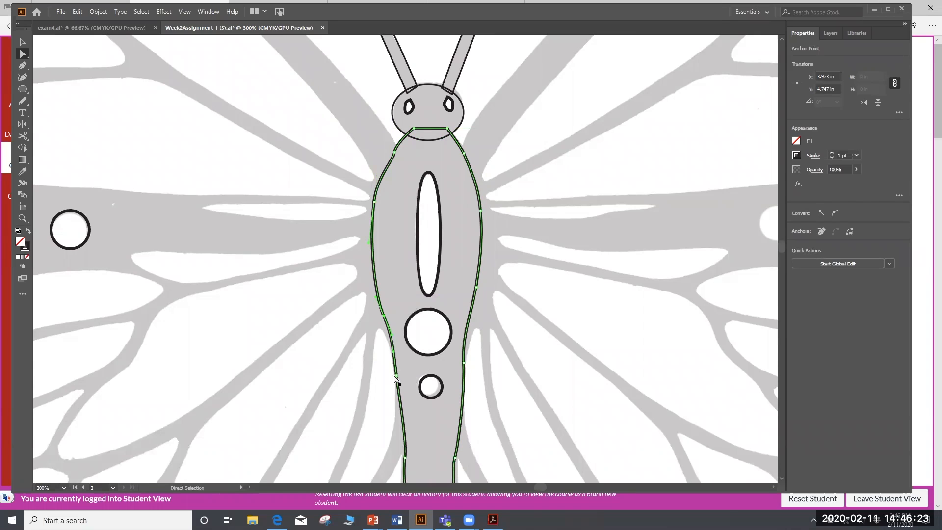
left_click_drag(397, 377, 401, 377)
Adjust the curve on the right side of the body's waist beside the small circle, and deselect the outline
left_click(481, 356)
left_click(466, 371)
left_click_drag(470, 384, 461, 394)
left_click(487, 327)
Reposition the anchor points and handles along the tail's right side beside the lower circles, and deselect the outline
scroll(488, 326, "down", 4)
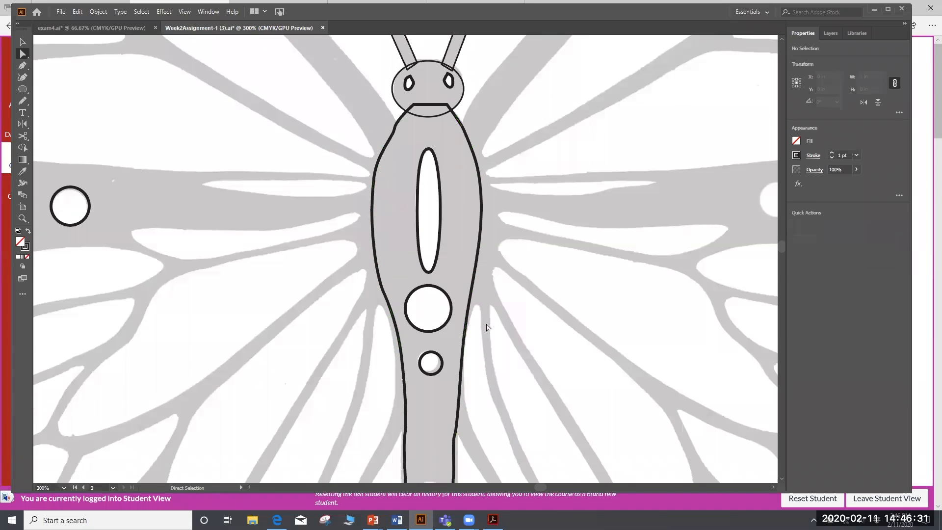
left_click_drag(455, 362, 460, 363)
left_click_drag(455, 416, 453, 432)
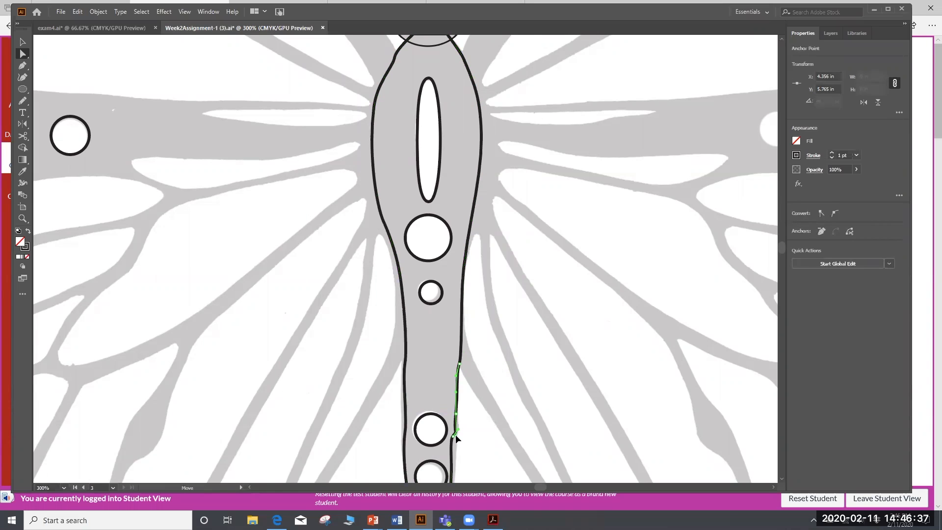
scroll(461, 436, "down", 2)
left_click(455, 401)
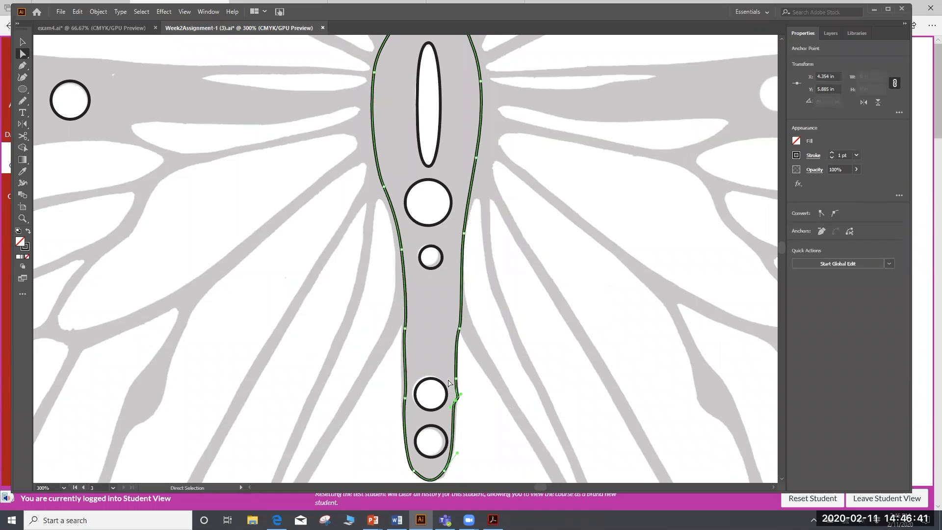
left_click_drag(458, 373, 461, 411)
left_click(467, 203)
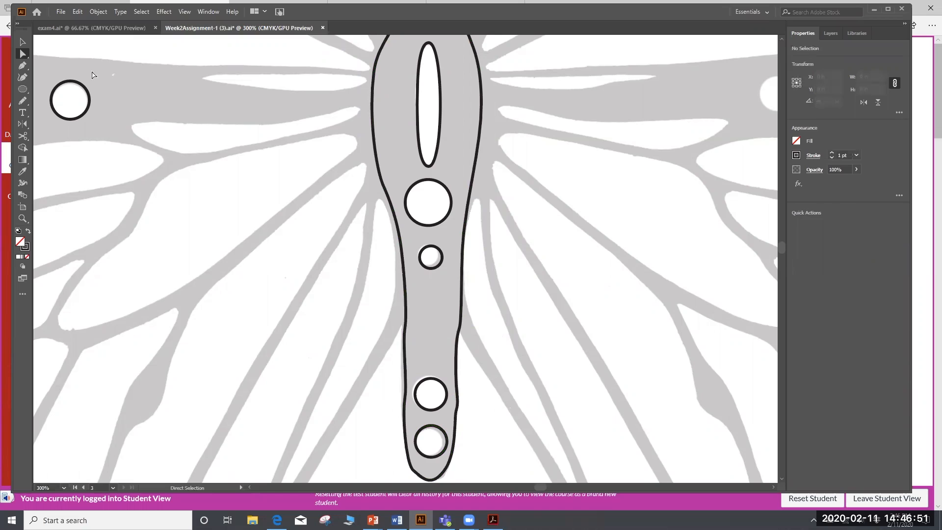
left_click(23, 42)
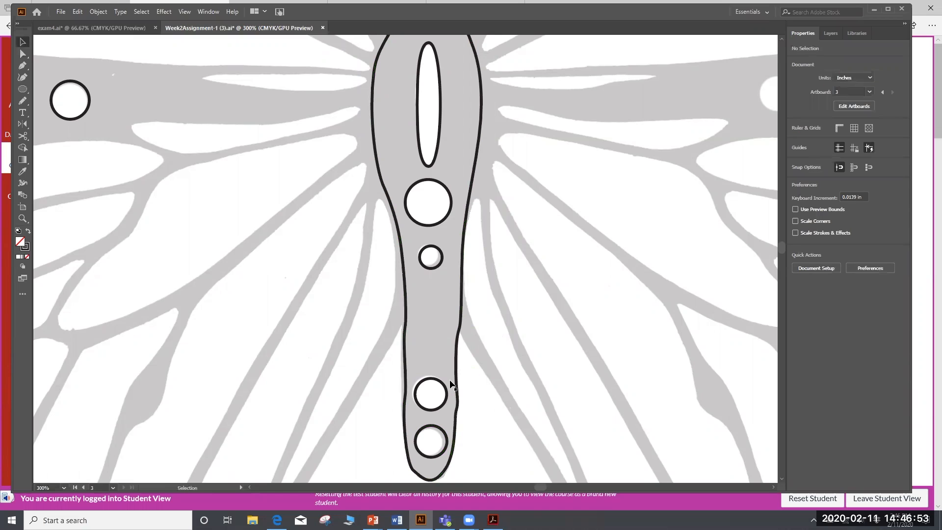
Align the three small circles along the butterfly's tail with the template, reducing the lowest one to match its spot
left_click_drag(445, 389, 443, 390)
left_click(444, 428)
left_click_drag(446, 427, 430, 427)
left_click(461, 419)
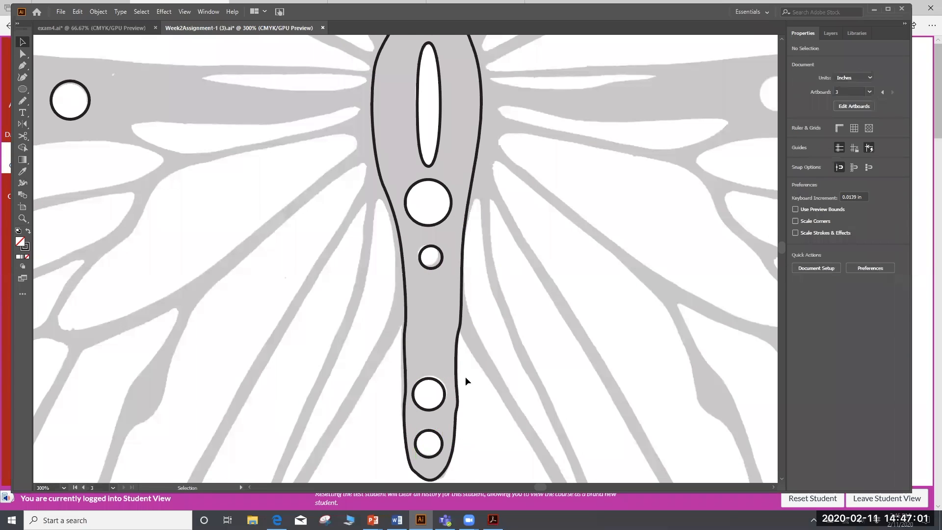
scroll(465, 377, "up", 1)
left_click(449, 290)
left_click_drag(449, 290, 448, 290)
left_click(479, 319)
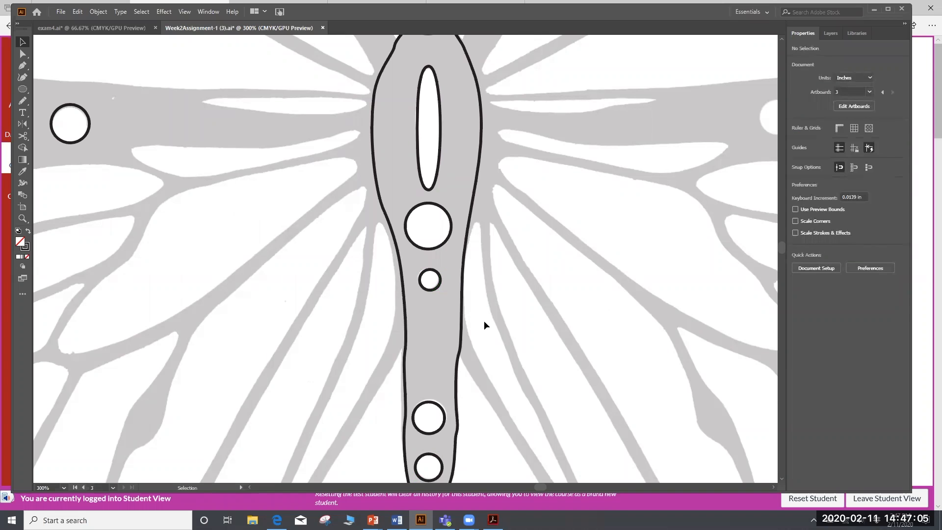
Start the left wing outline with the Pen tool at the upper body, tracing the wing's upper edge and rounded tip
key("ctrl+minus")
key("ctrl+minus")
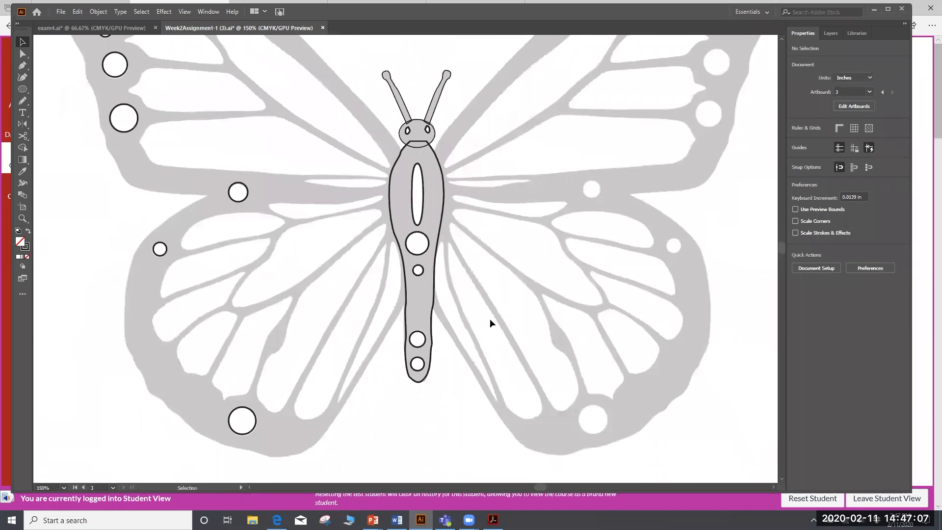
scroll(489, 319, "up", 3)
scroll(490, 318, "up", 3)
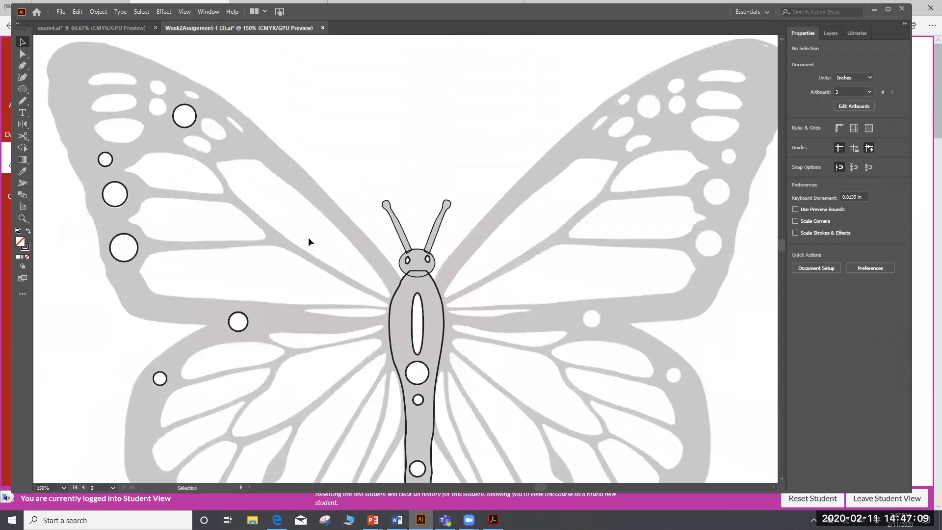
left_click(22, 66)
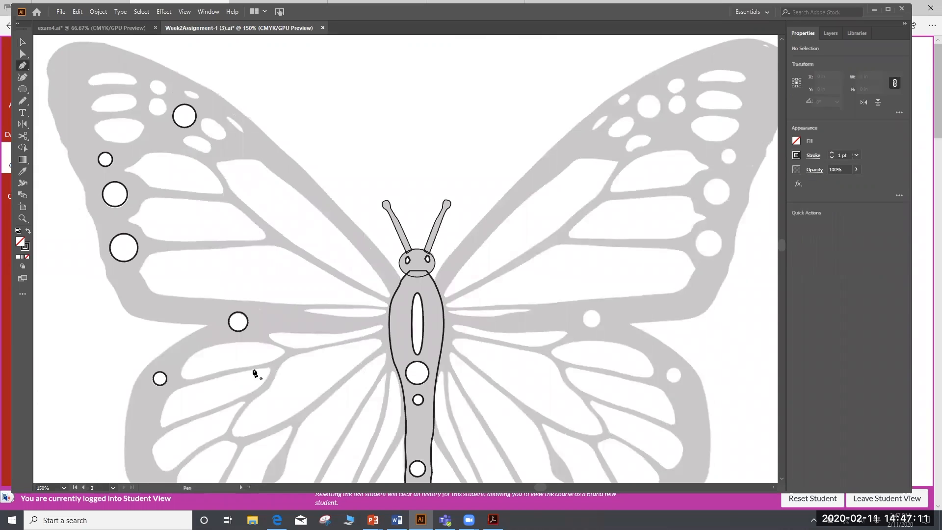
scroll(255, 372, "down", 1)
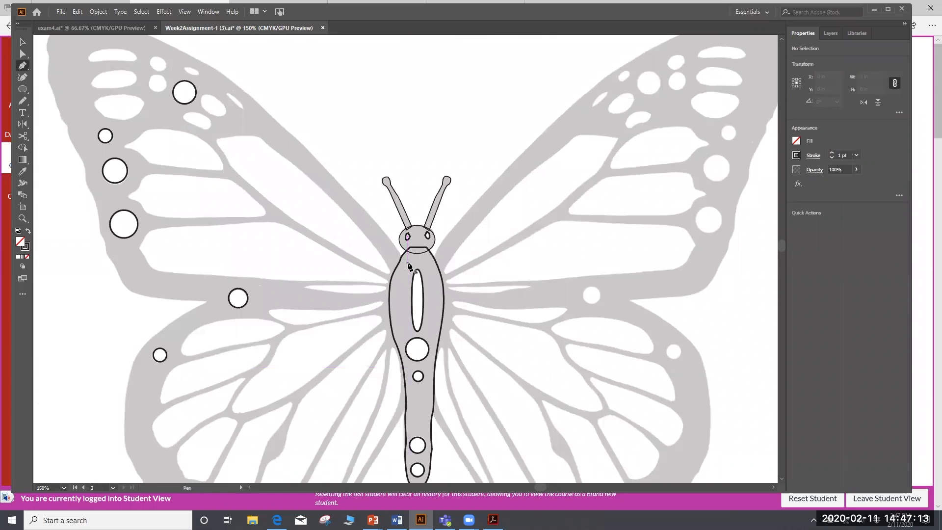
key("ctrl+minus")
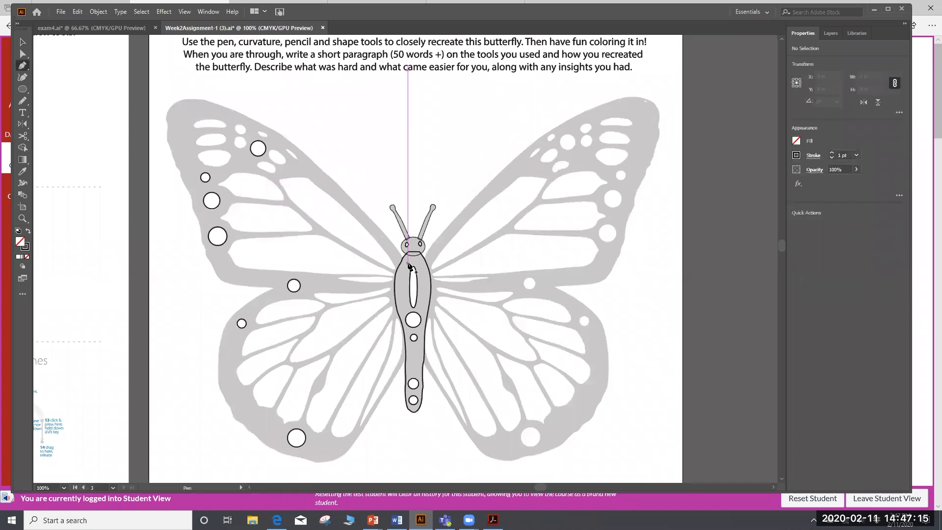
left_click(407, 264)
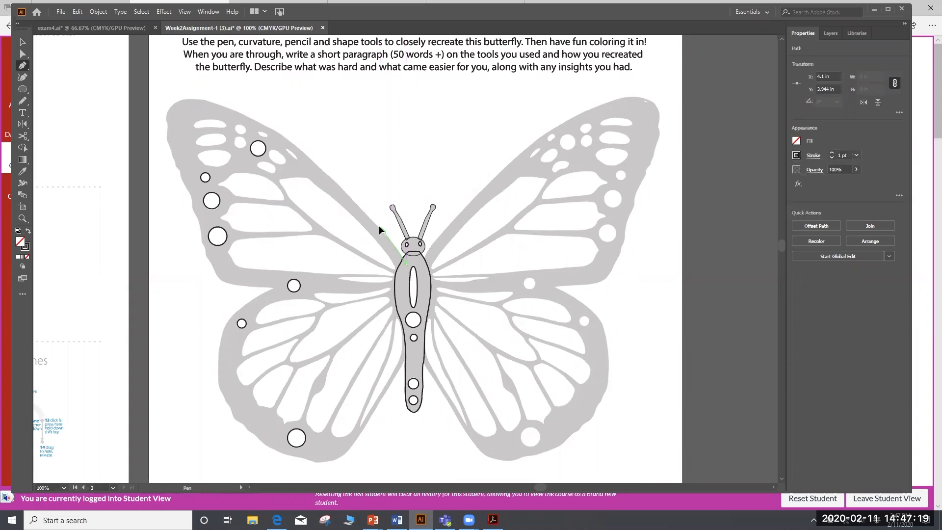
left_click_drag(376, 222, 264, 127)
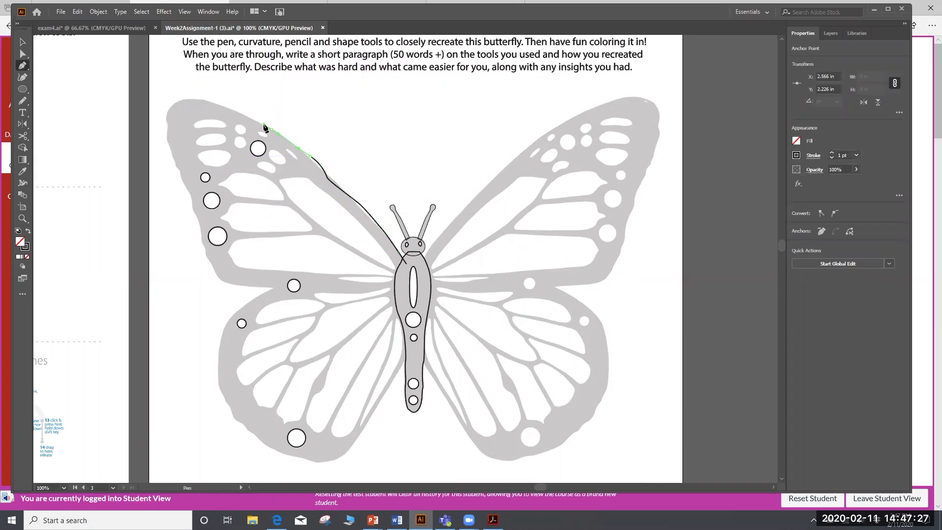
left_click_drag(203, 100, 168, 140)
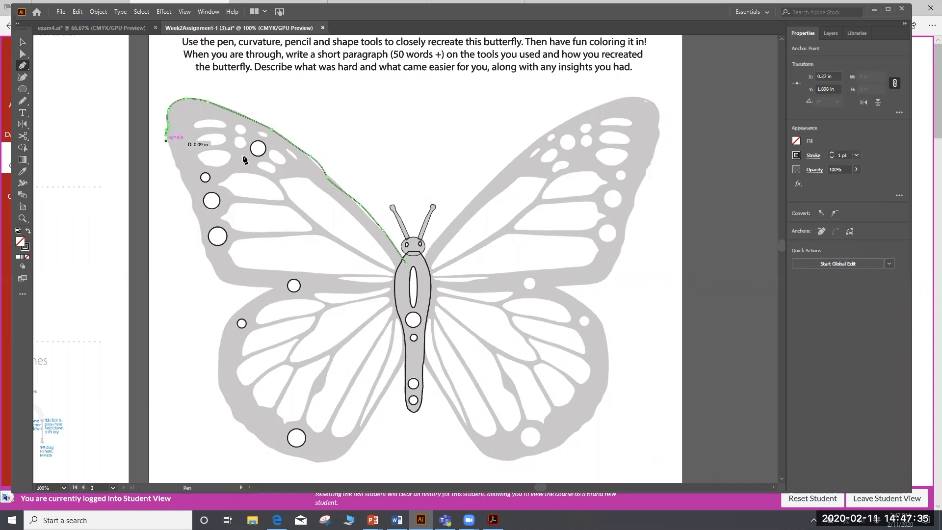
Continue the outline down the left upper wing's outer edge, around its lower corner, to the notch between the wings
left_click_drag(178, 204, 219, 217)
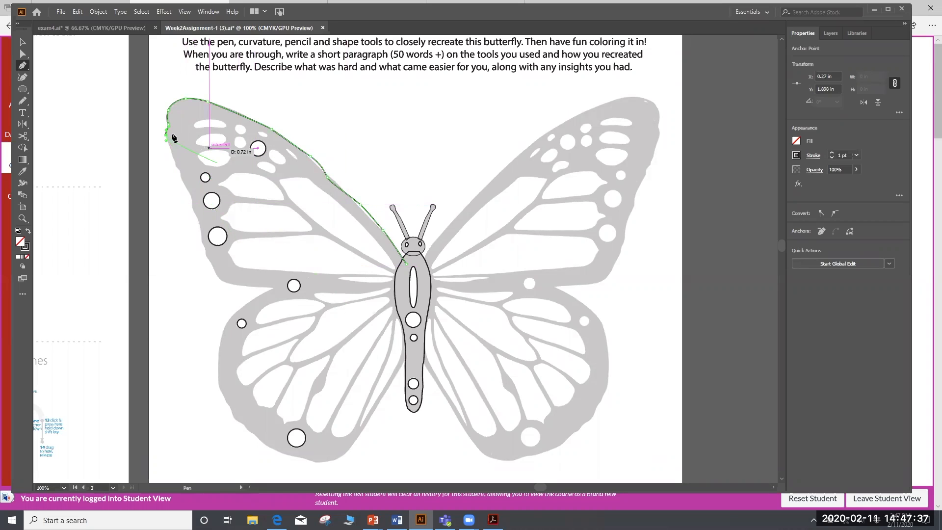
left_click_drag(172, 150, 183, 178)
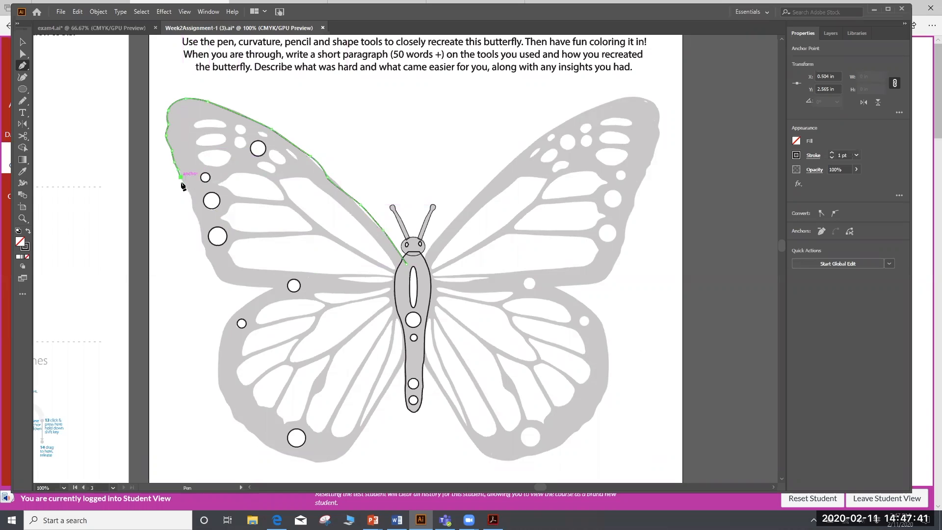
left_click(190, 198)
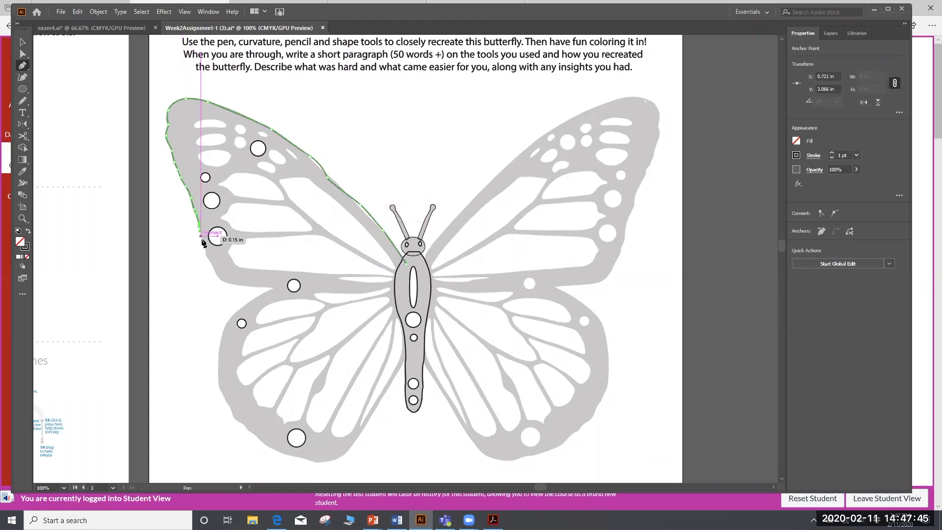
left_click_drag(205, 246, 234, 290)
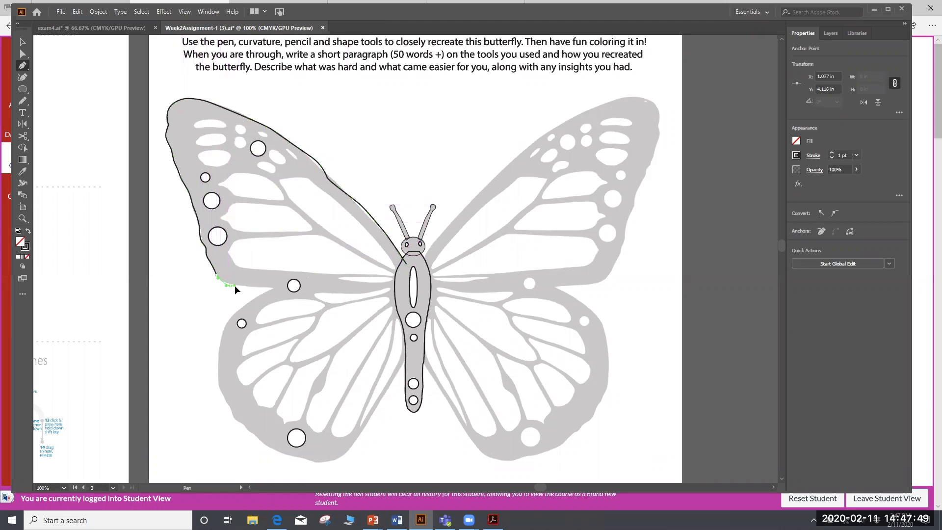
left_click(273, 286)
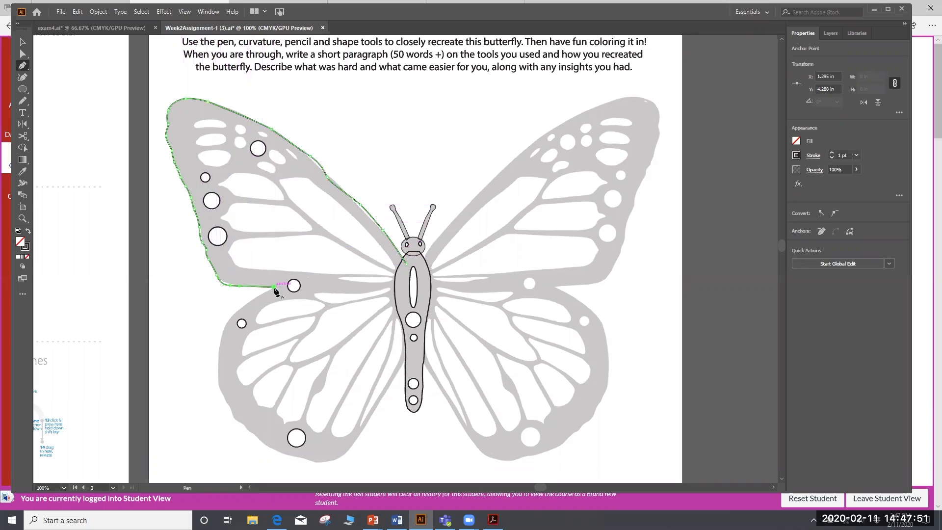
Trace the left lower wing's outer edge around to the body, and close the path at its starting point on the upper body
left_click(235, 312)
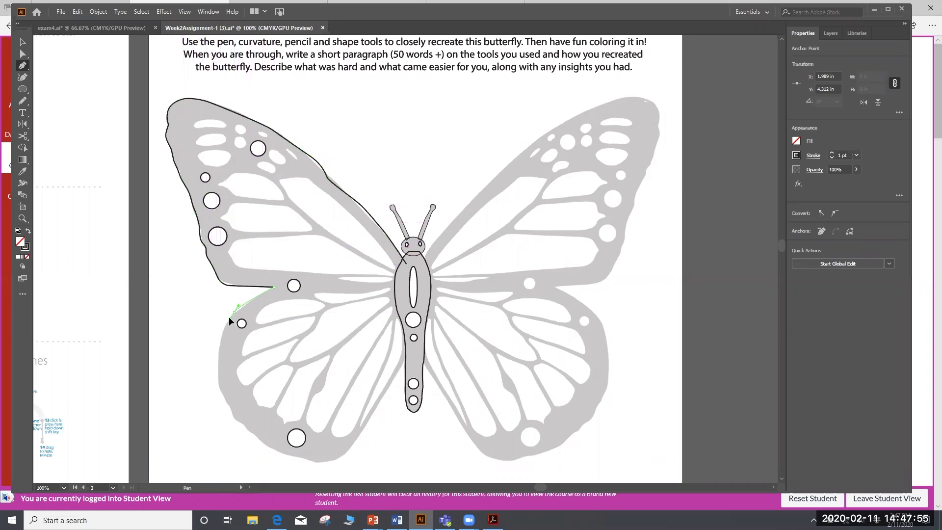
left_click(228, 318)
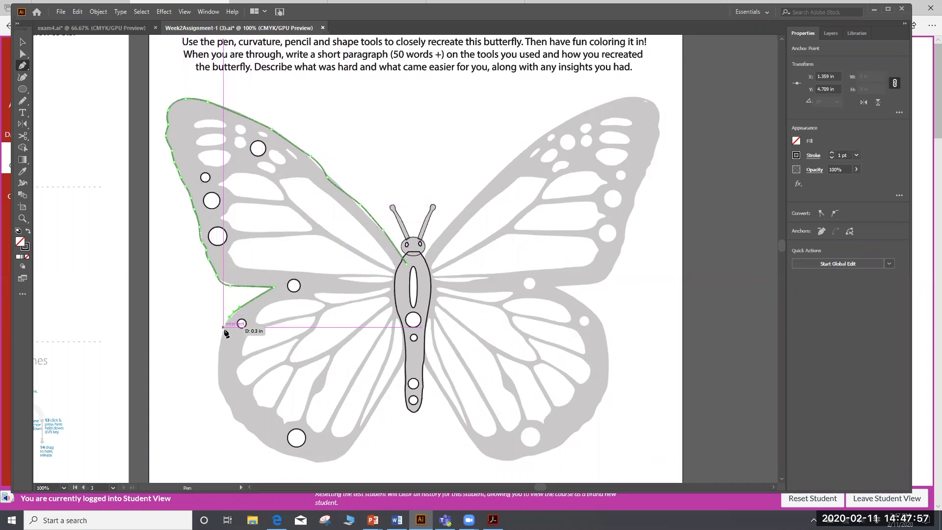
left_click_drag(223, 332, 218, 384)
mouse_move(219, 389)
left_mouse_down()
mouse_move(263, 443)
mouse_move(328, 465)
left_mouse_up()
mouse_move(323, 462)
left_mouse_down()
mouse_move(348, 458)
mouse_move(368, 438)
mouse_move(411, 360)
mouse_move(408, 268)
left_mouse_up()
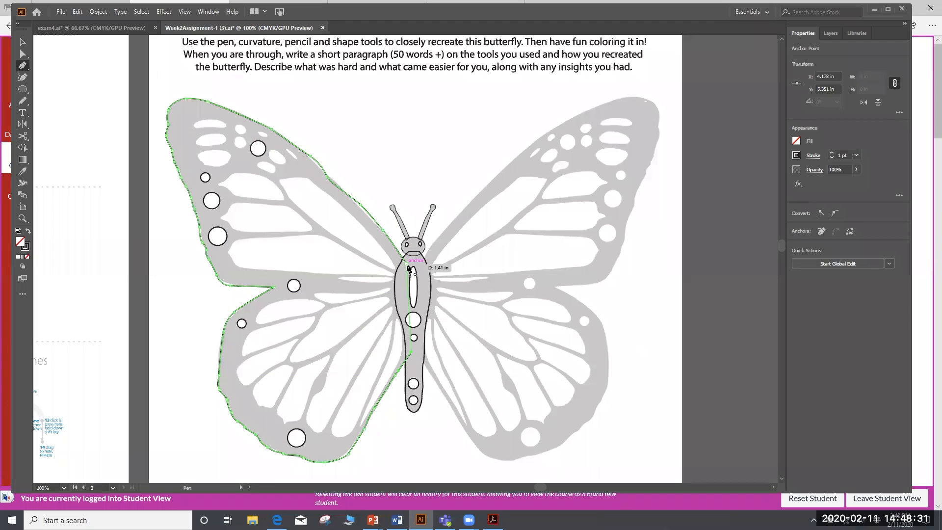
scroll(408, 268, "up", 3)
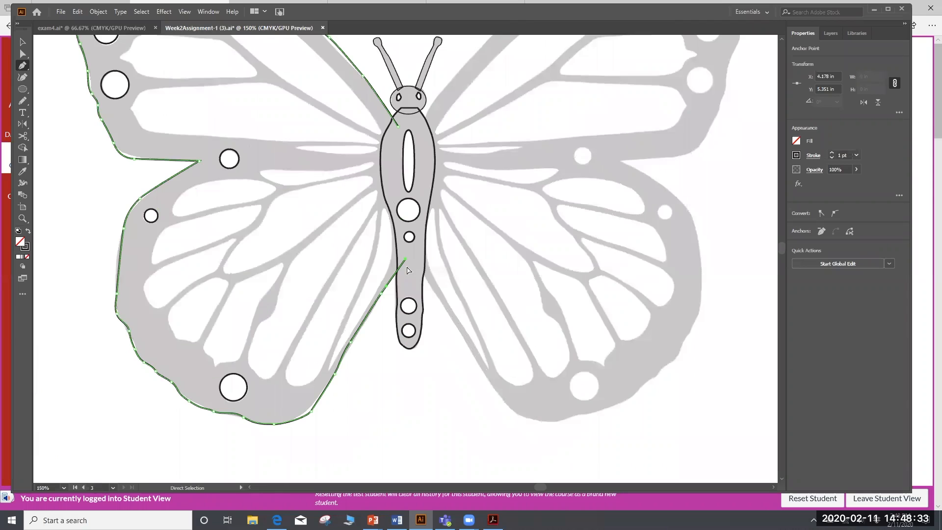
scroll(343, 275, "up", 3)
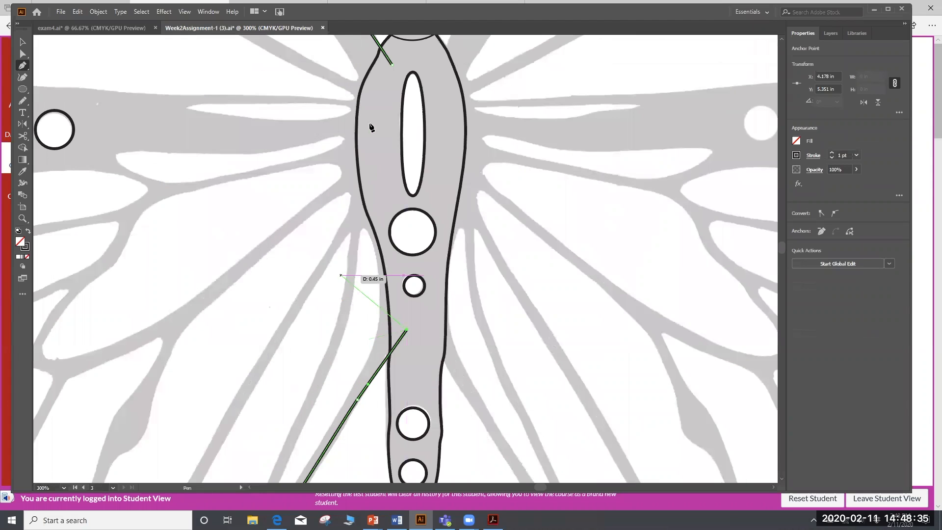
left_click(393, 69)
Reposition the anchor points on the left wing's upper edge near the antennae with Direct Selection to follow the template
scroll(393, 69, "up", 6)
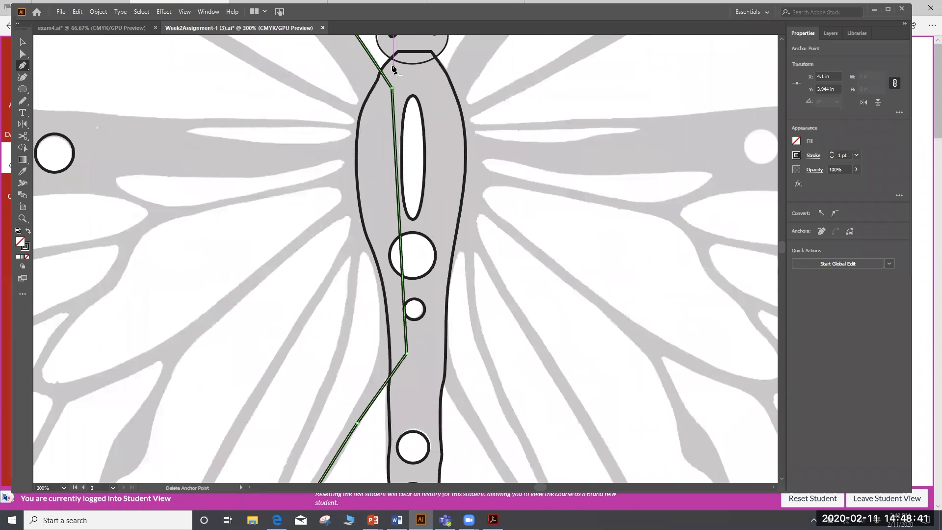
scroll(393, 69, "up", 5)
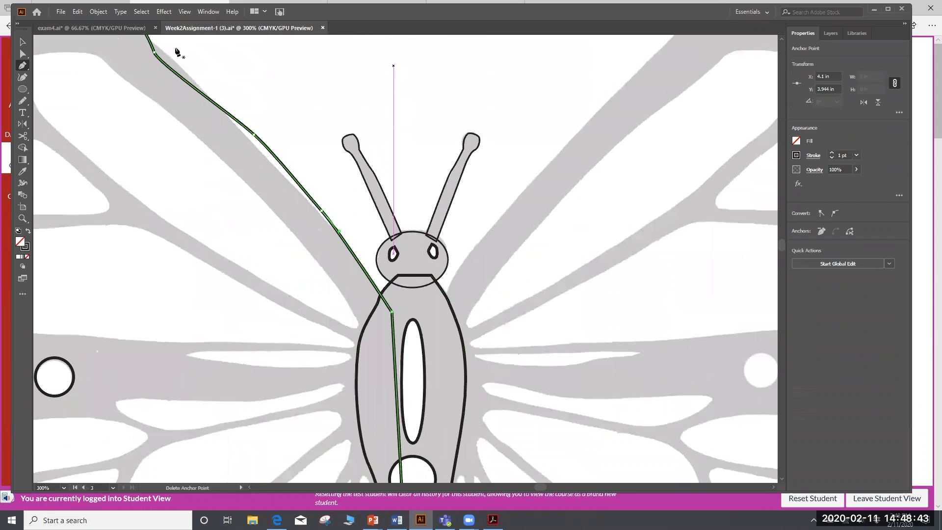
left_click(22, 54)
left_click_drag(152, 73, 149, 57)
left_click_drag(258, 142, 230, 135)
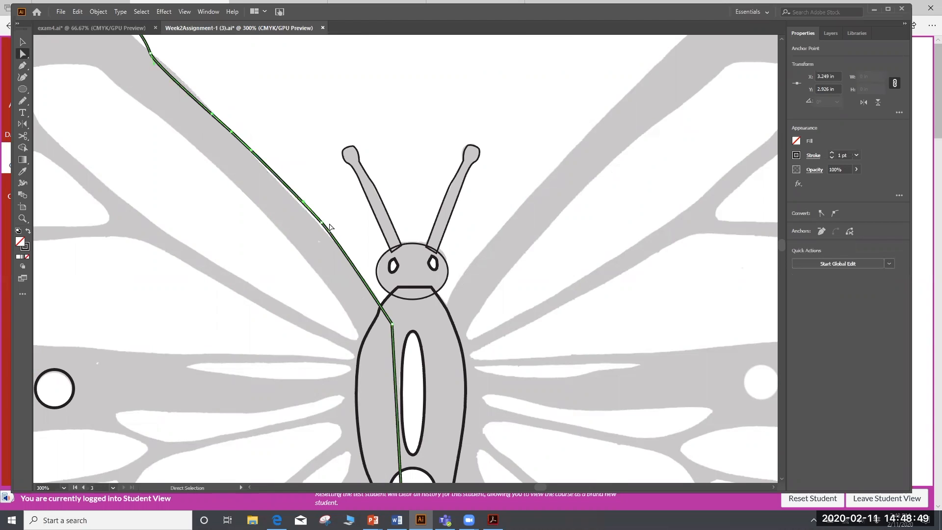
left_click_drag(324, 228, 319, 212)
Smooth the bump in the left wing's upper edge beside the slanted spots by moving its anchor points onto the template edge
scroll(237, 126, "up", 4)
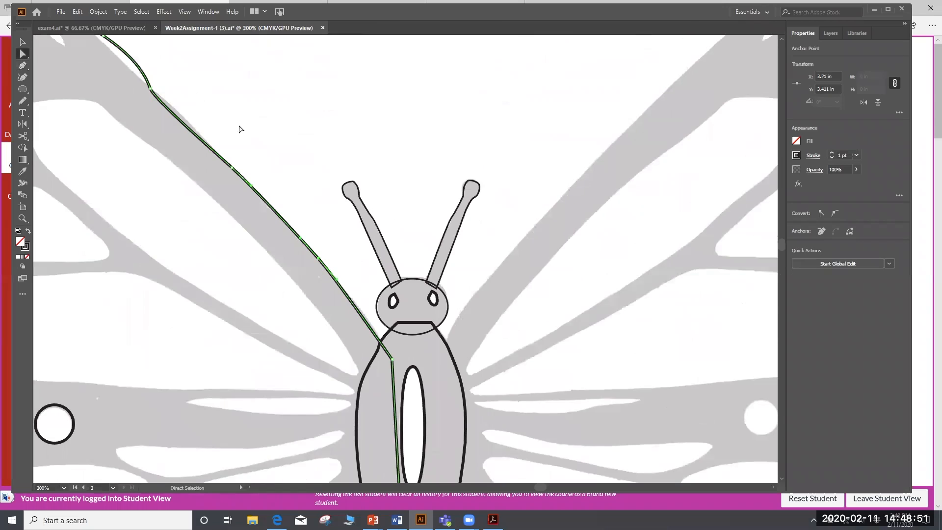
scroll(228, 121, "up", 1)
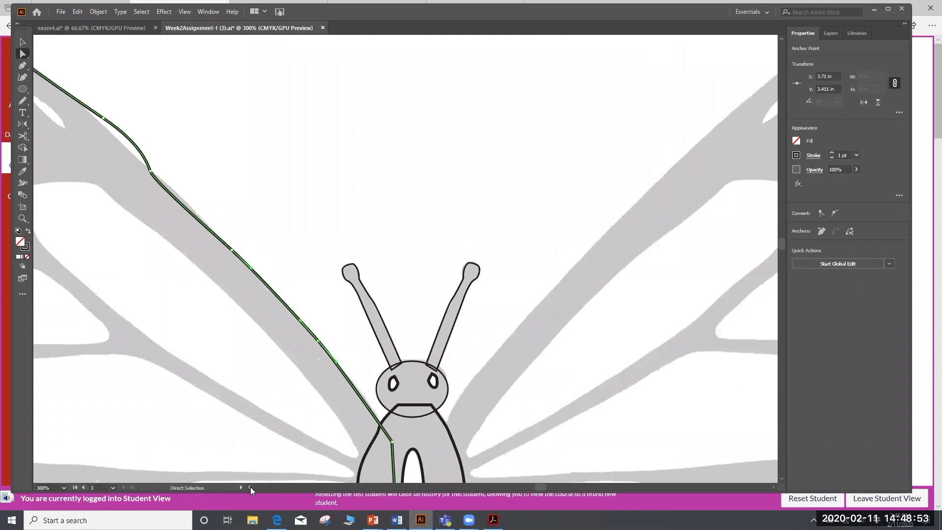
scroll(250, 487, "left", 9)
scroll(328, 405, "up", 2)
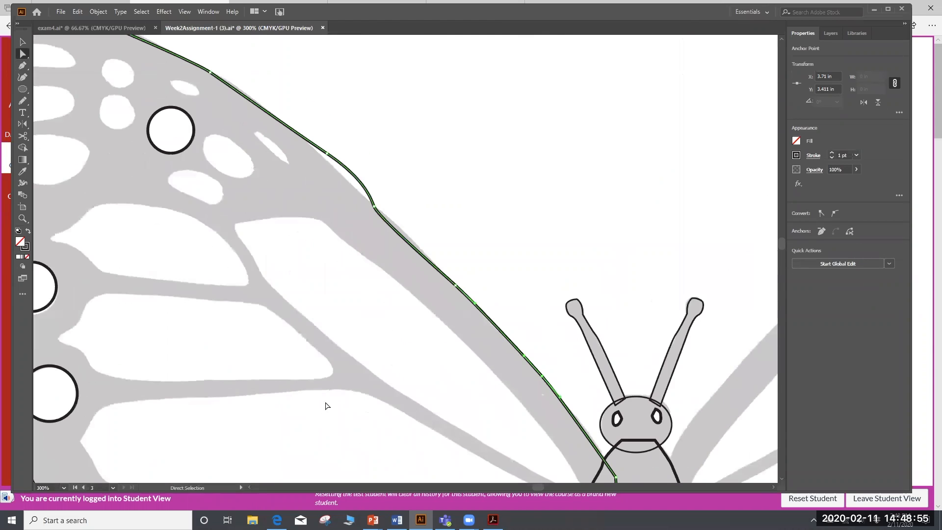
scroll(327, 406, "up", 2)
left_click_drag(324, 209, 298, 182)
left_click_drag(370, 243, 358, 239)
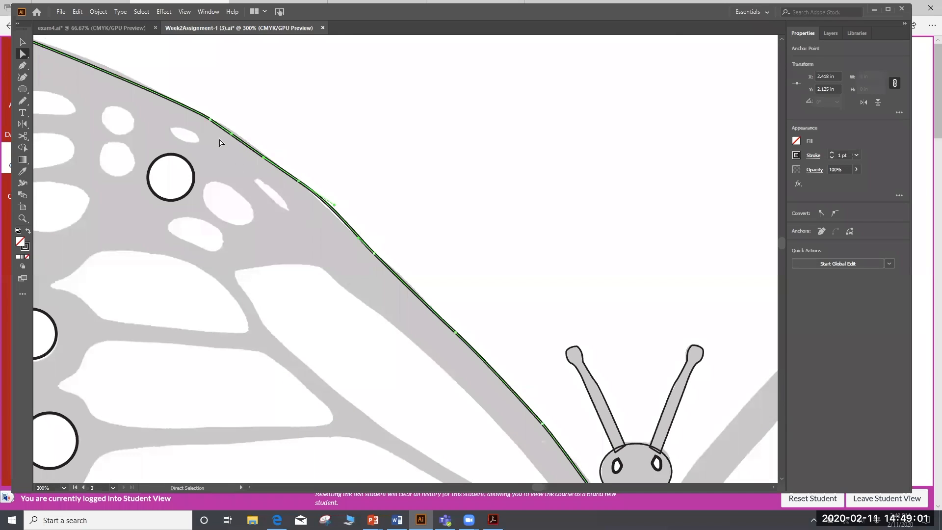
Adjust the anchor points along the left upper wing's outer edge, beside the small circle and the lowest large circle
left_click(249, 486)
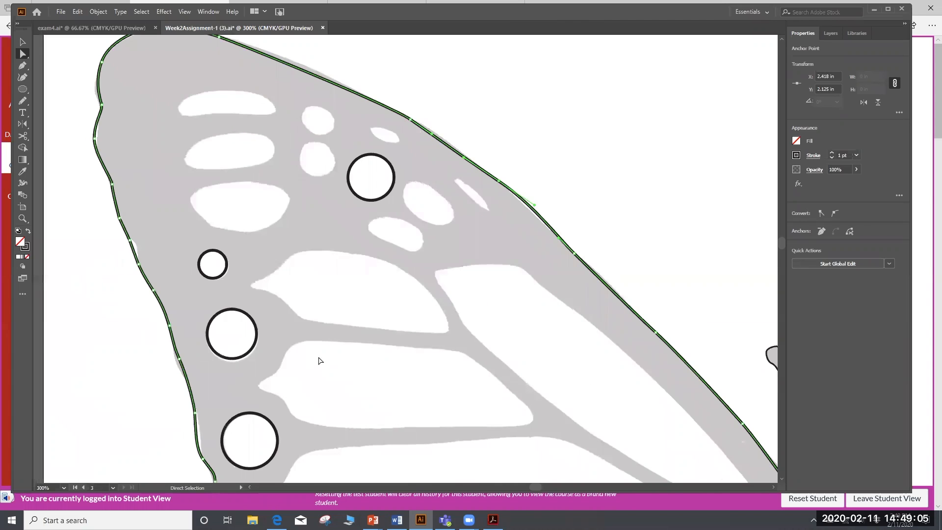
scroll(320, 361, "up", 3)
left_click_drag(134, 311, 138, 319)
scroll(191, 362, "down", 3)
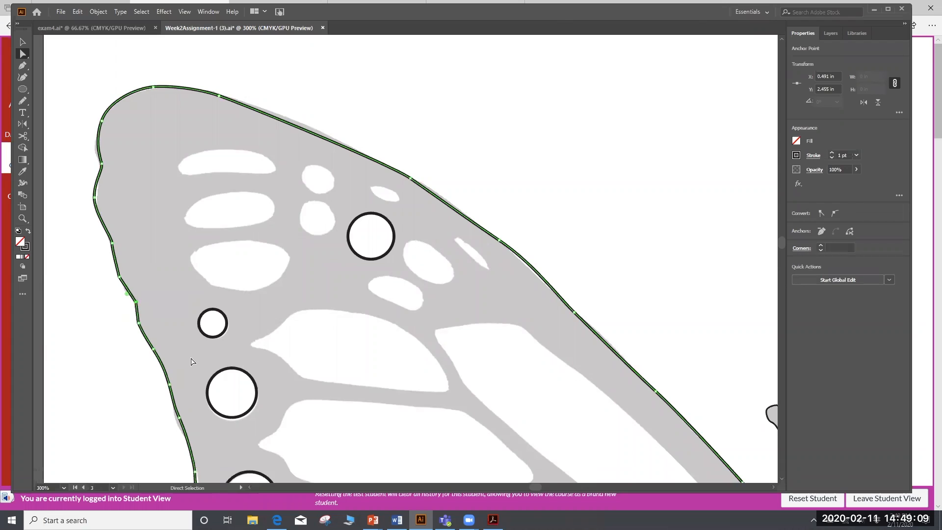
left_click(196, 404)
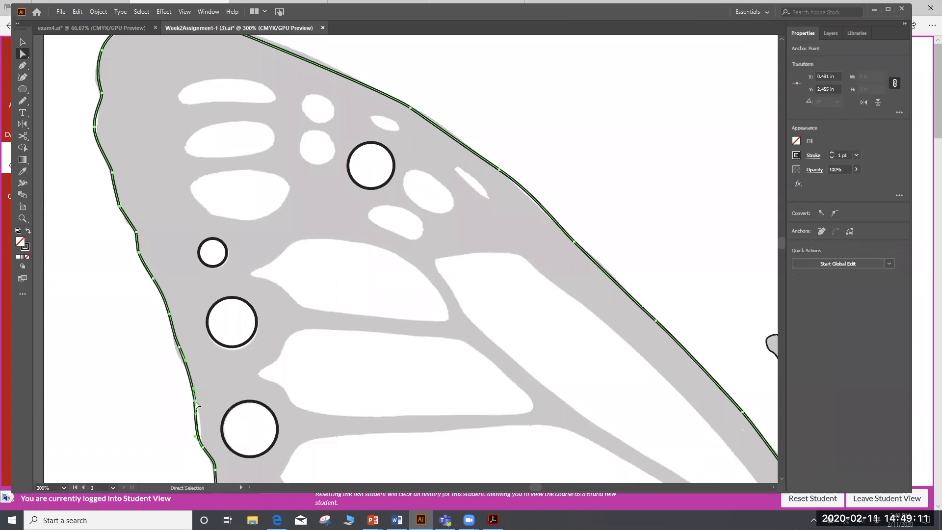
left_click_drag(195, 416, 201, 419)
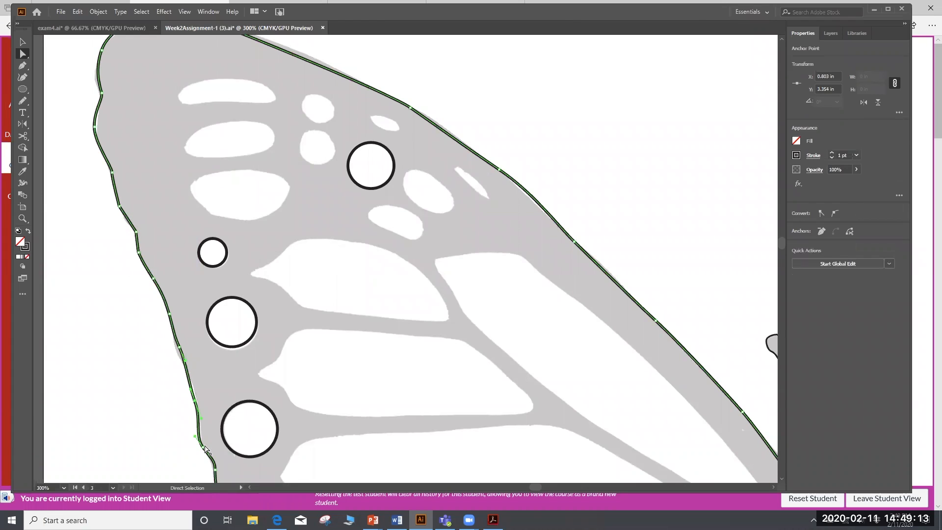
left_click(213, 459)
Shift the anchor point at the left upper wing's lower outer corner inward to round the corner along the template
scroll(214, 447, "down", 2)
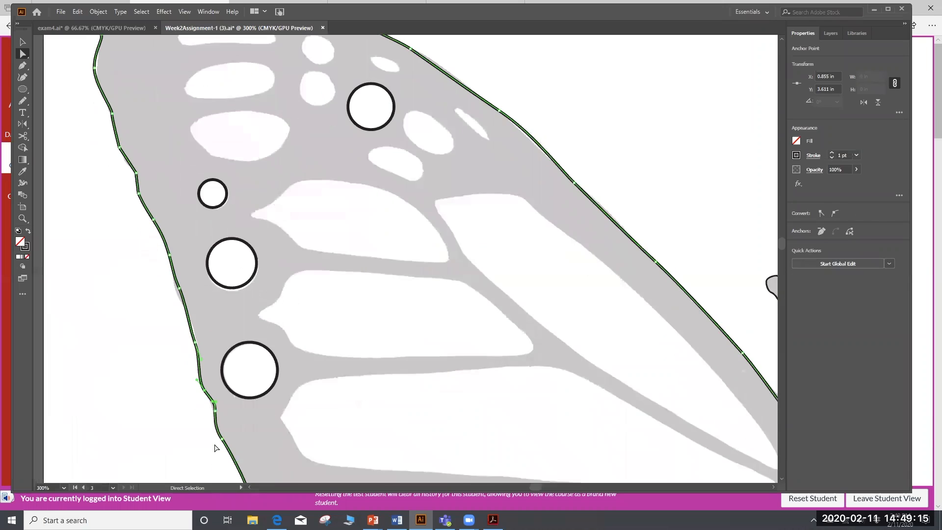
scroll(214, 447, "down", 3)
left_click_drag(294, 422, 309, 423)
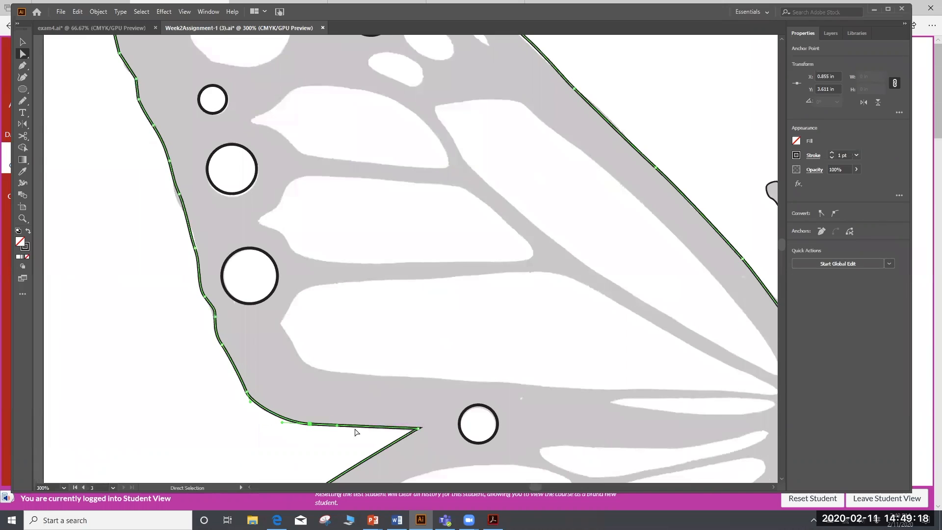
Adjust the anchor points at the notch between the upper and lower left wing and beside the lower wing's small circle to follow the template
left_click(417, 429)
scroll(421, 422, "down", 5)
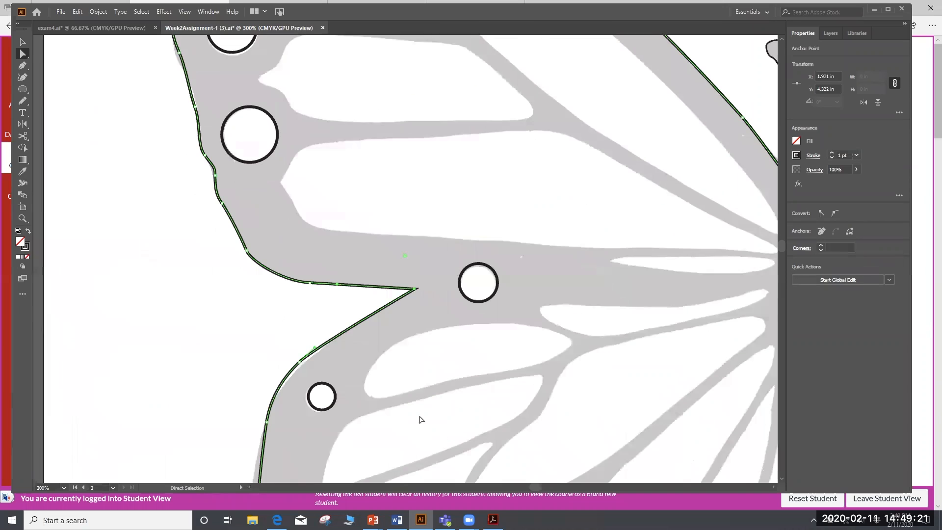
scroll(420, 420, "down", 1)
left_click(303, 333)
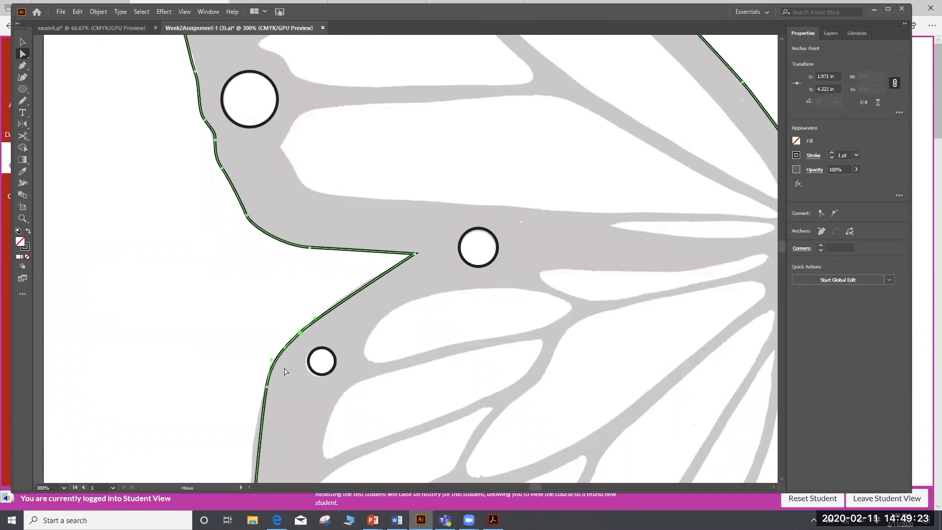
left_click(267, 389)
scroll(286, 407, "down", 2)
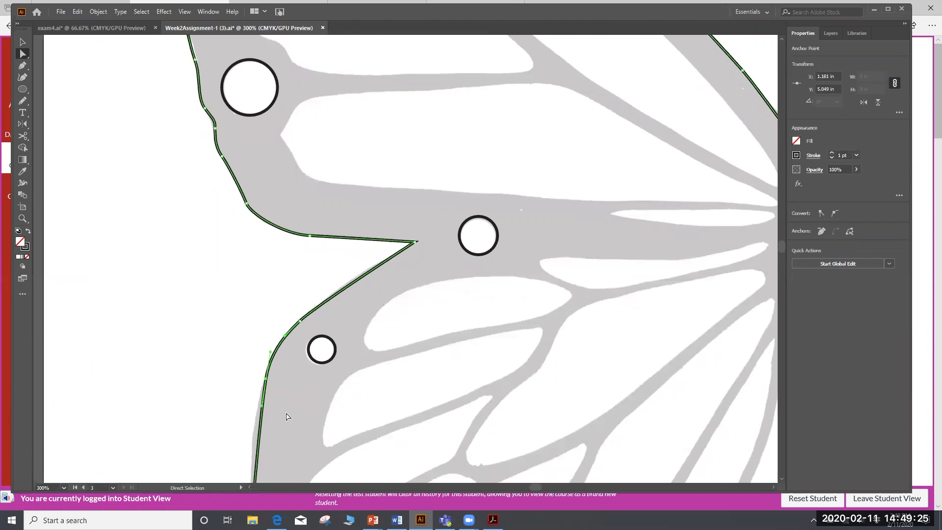
left_click_drag(258, 346, 248, 371)
scroll(273, 380, "down", 1)
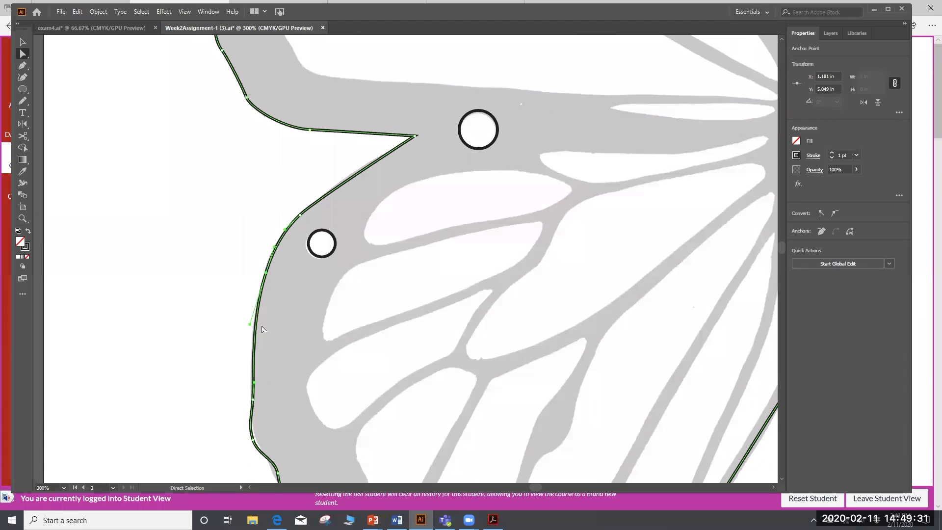
Reposition the anchor points along the left lower wing's outer edge below the small circle to match the template's curves
left_click_drag(254, 443, 258, 440)
scroll(257, 441, "down", 3)
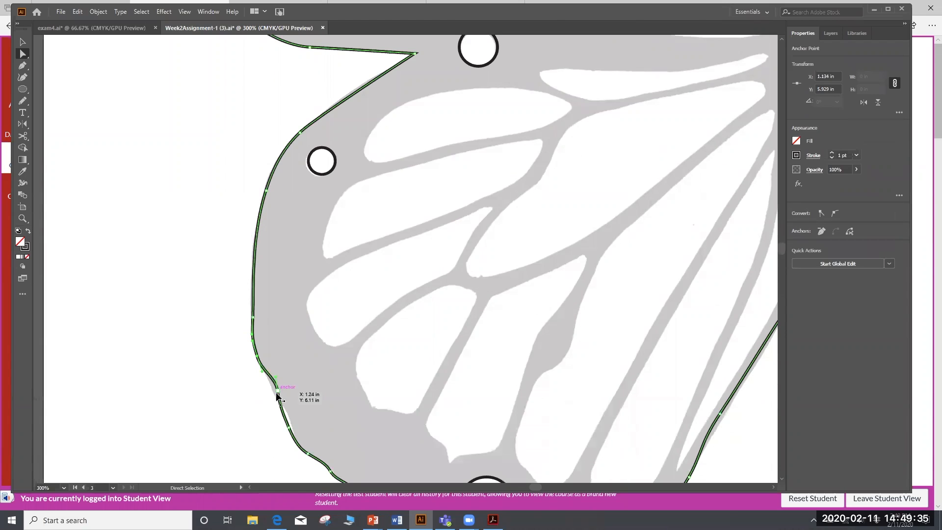
left_click_drag(277, 396, 286, 400)
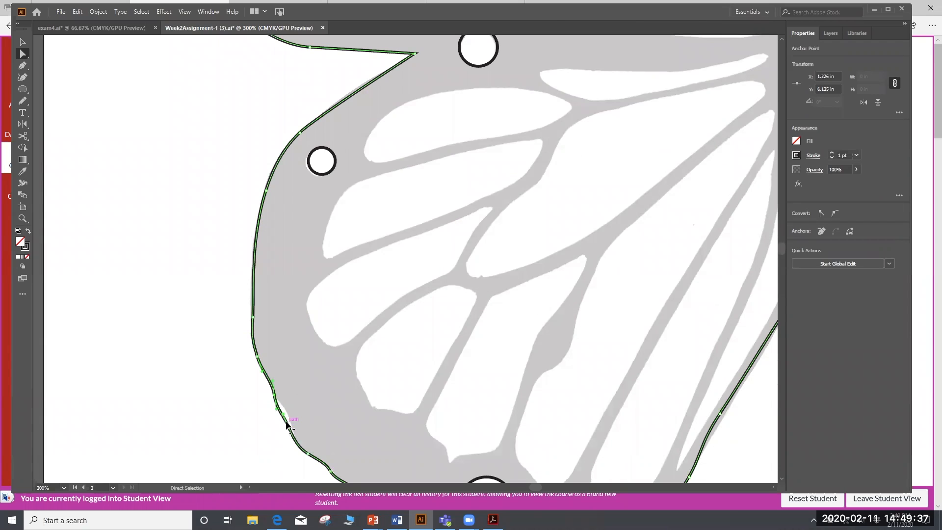
left_click_drag(285, 410, 283, 405)
left_click(275, 395)
left_click_drag(265, 384, 271, 384)
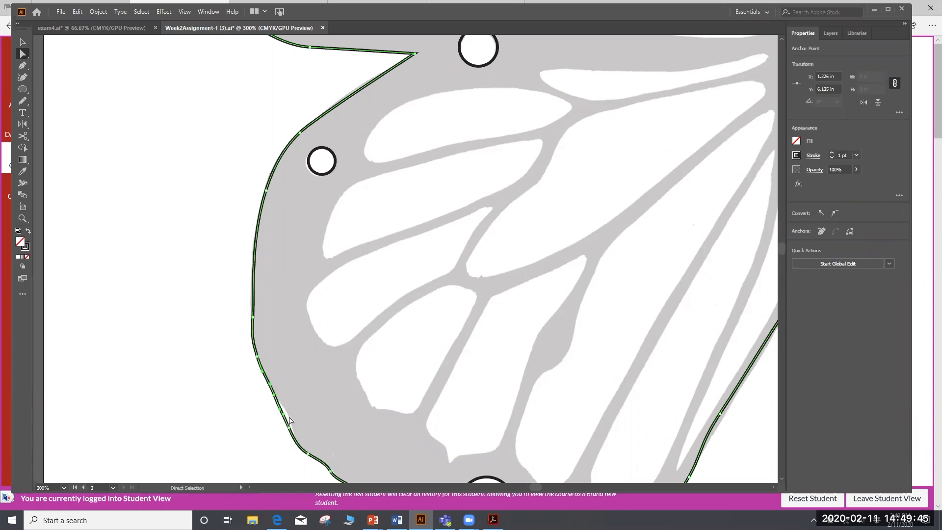
left_click_drag(290, 421, 294, 430)
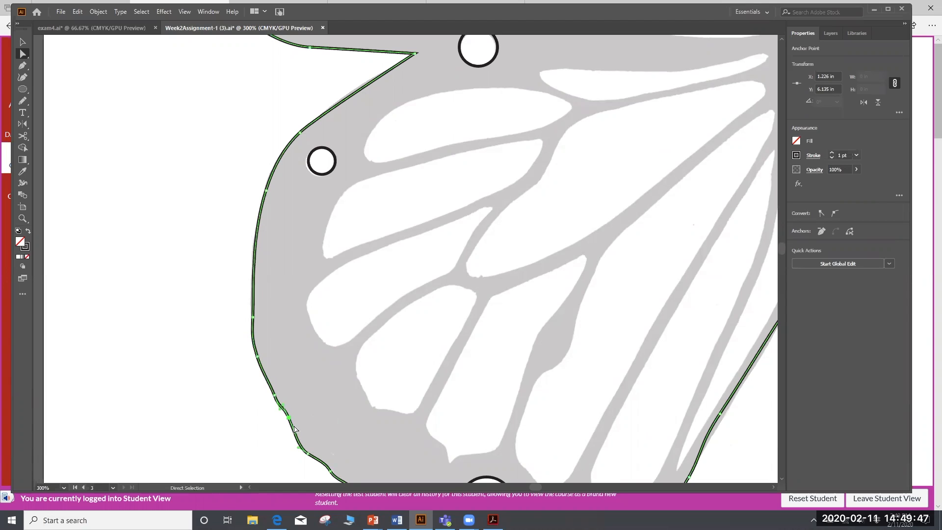
Adjust the anchor points along the left lower wing's bottom edge and round its inner bottom corner along the template
scroll(339, 429, "down", 2)
scroll(337, 427, "down", 5)
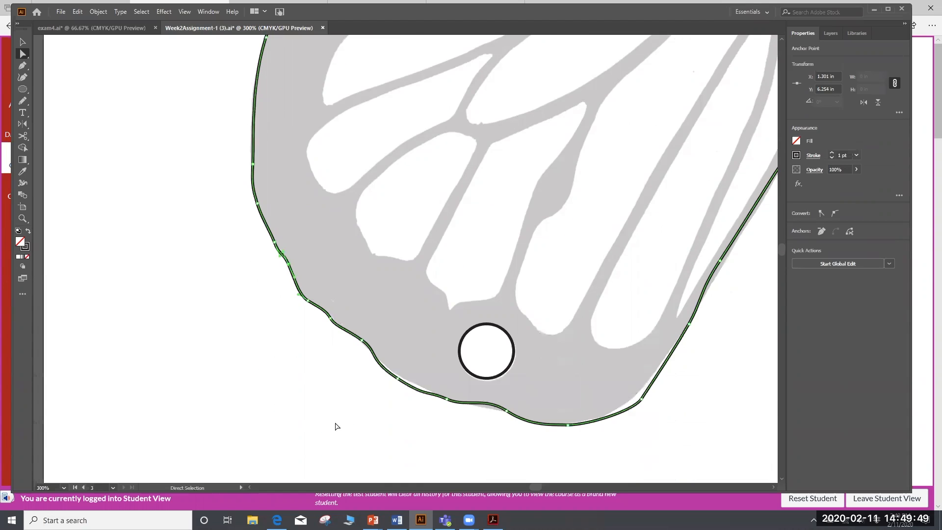
left_click(401, 379)
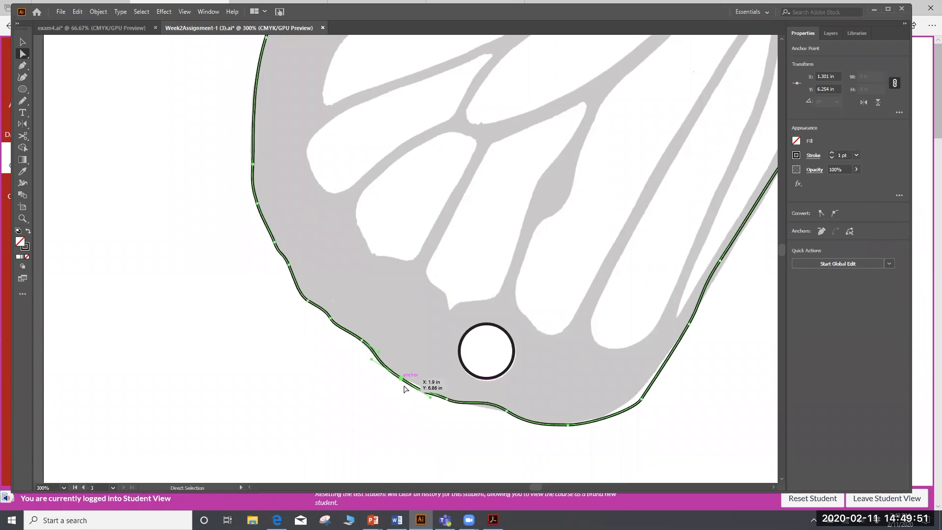
left_click_drag(429, 393, 424, 390)
left_click_drag(642, 400, 625, 412)
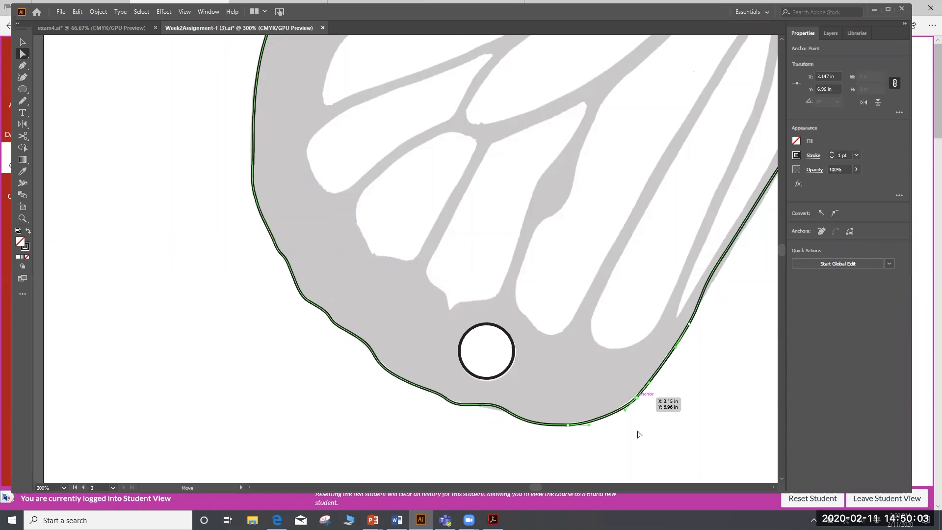
Trace the long white cell along the left wing's upper edge, near the body, as a closed path with the Pen tool
scroll(640, 435, "up", 3)
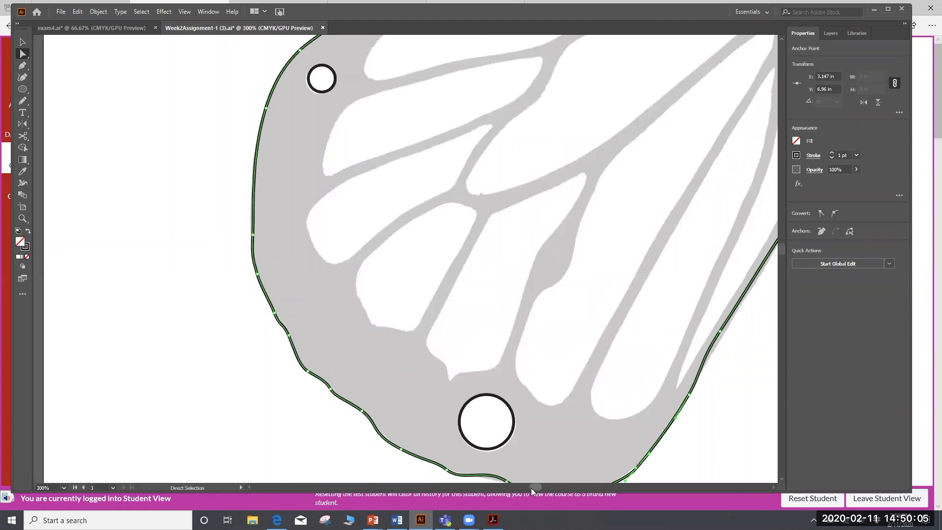
scroll(569, 451, "right", 5)
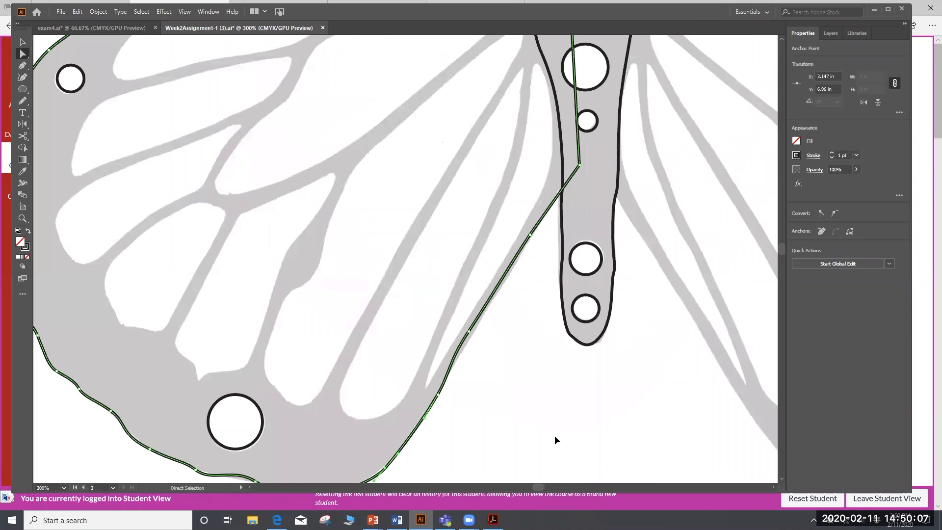
scroll(555, 435, "down", 1)
scroll(587, 383, "up", 5)
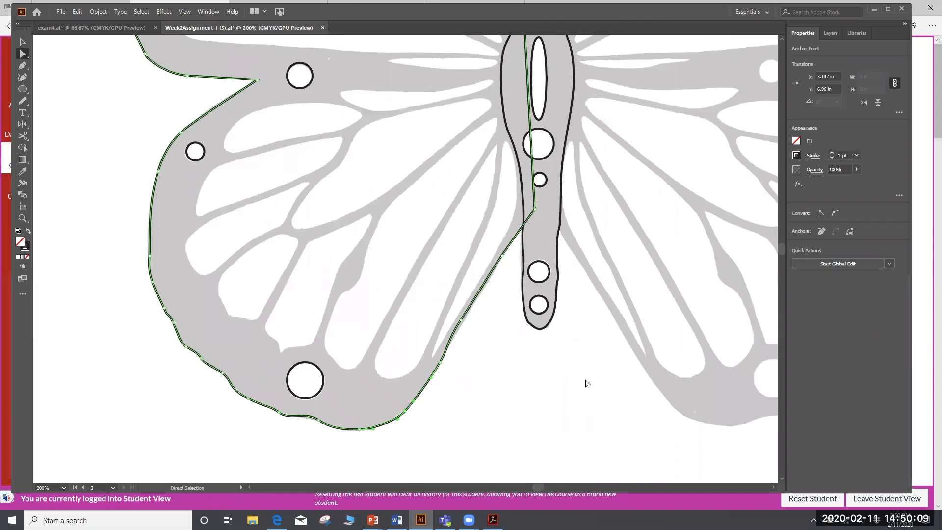
scroll(587, 383, "up", 15)
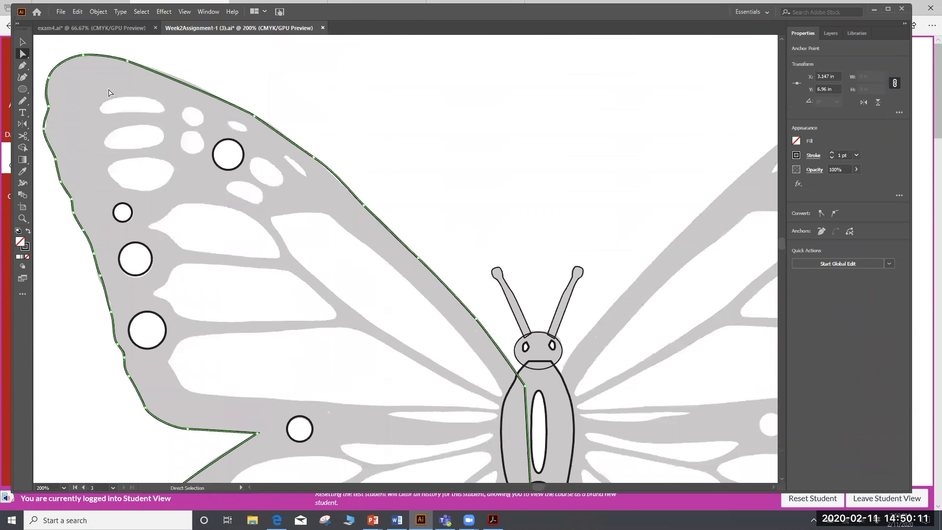
left_click(22, 65)
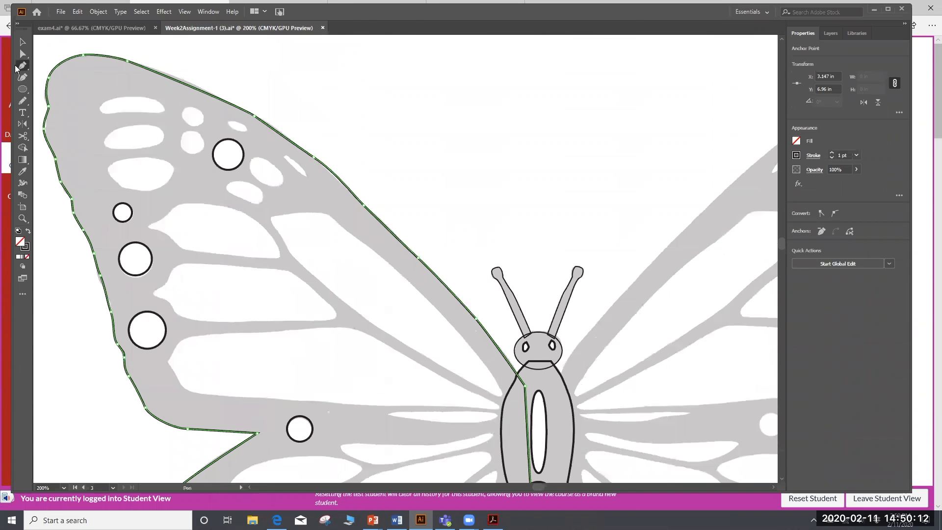
left_click(500, 390)
left_click_drag(467, 338, 301, 267)
left_click_drag(344, 302, 351, 307)
left_click_drag(405, 346, 413, 353)
left_click_drag(448, 370, 504, 396)
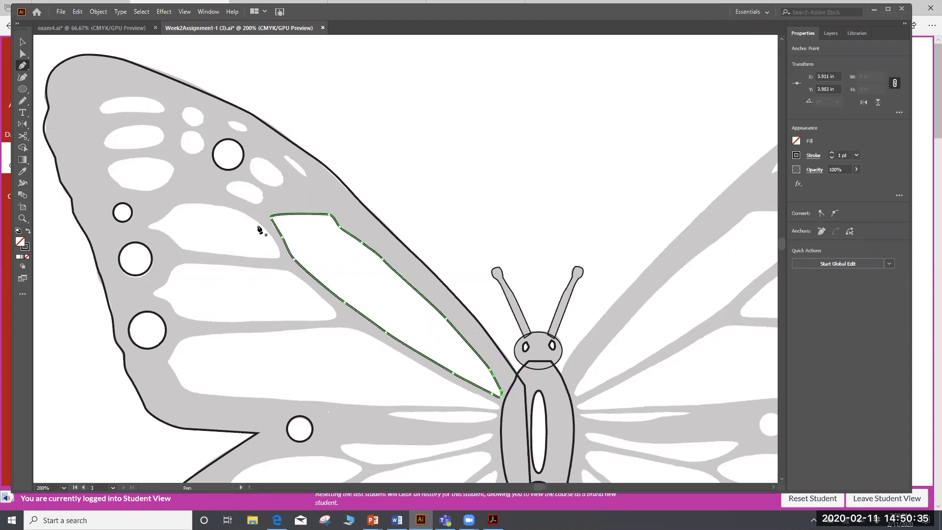
Trace the white cell beside the small circle on the left upper wing as a closed path with the Pen tool
left_click(280, 258, "ctrl")
left_click_drag(281, 255, 273, 240)
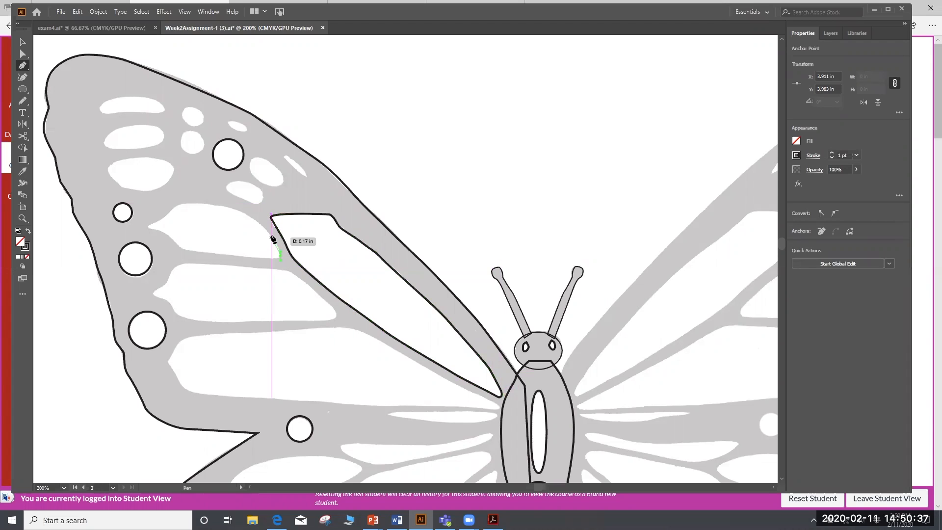
left_click(240, 212)
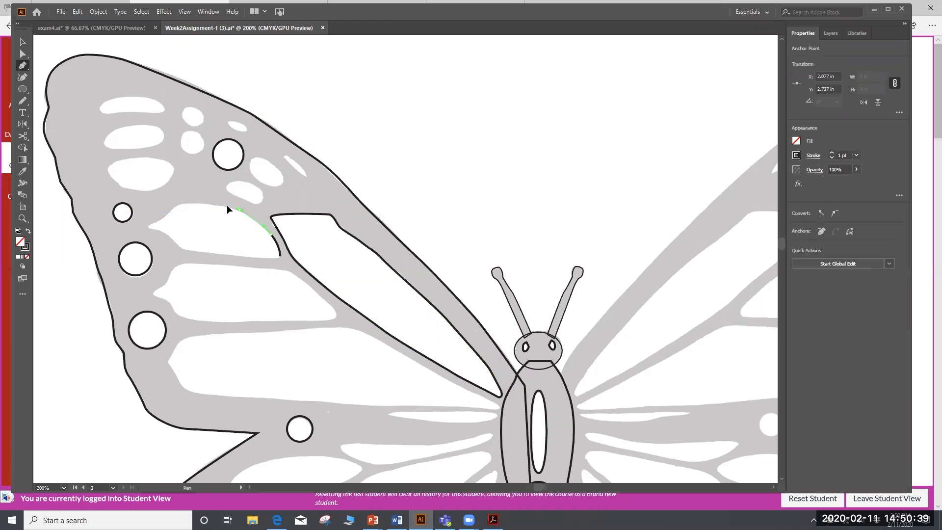
left_click(181, 202)
left_click(148, 226)
left_click(168, 235)
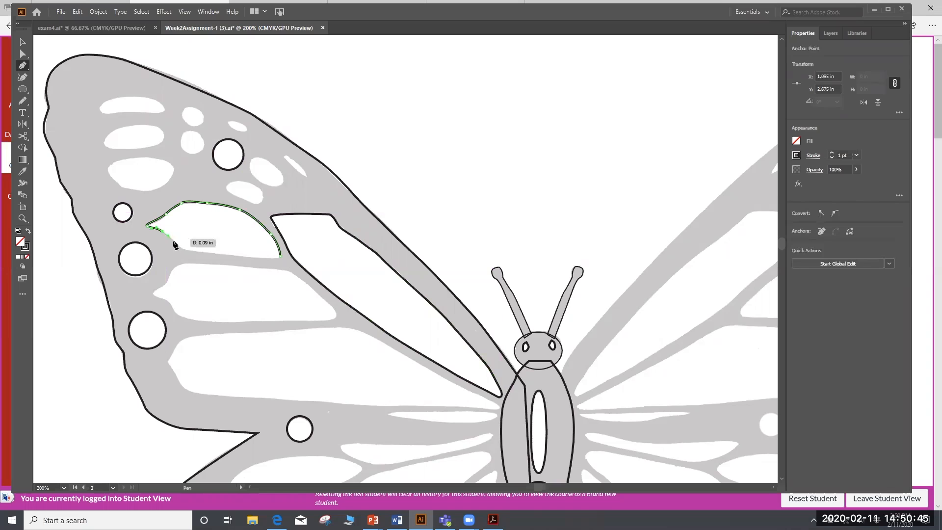
left_click(182, 249)
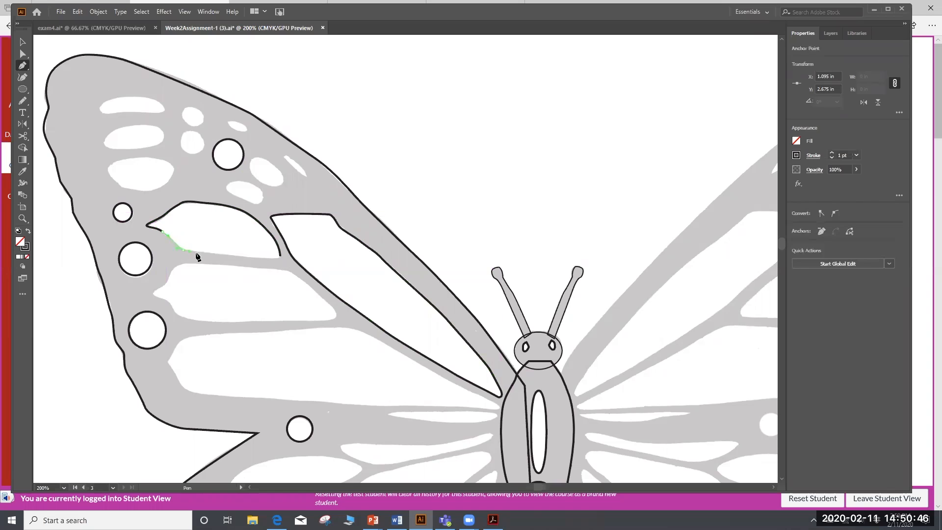
left_click(255, 258)
left_click(281, 257)
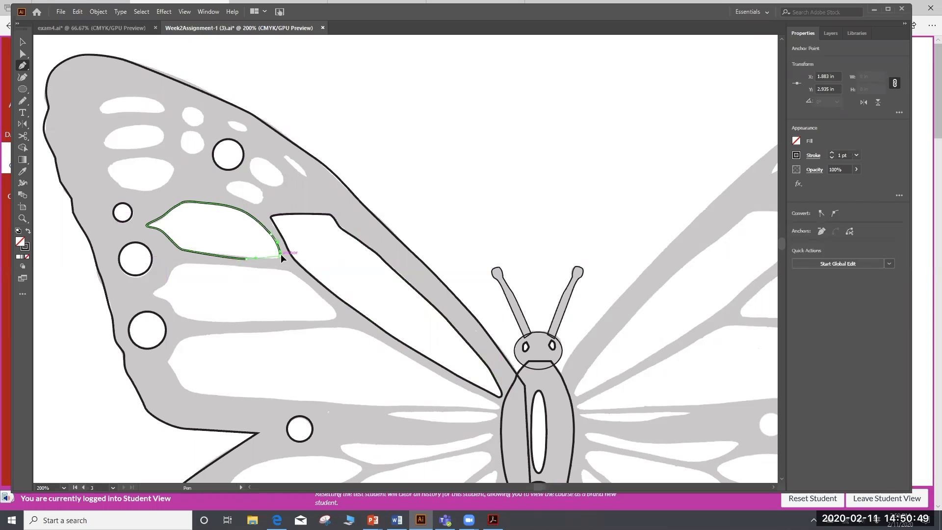
left_click(285, 253)
Trace the upper edge of the white cell directly below it, starting from the cell's inner tip, with the Pen tool
left_click(336, 313, "ctrl")
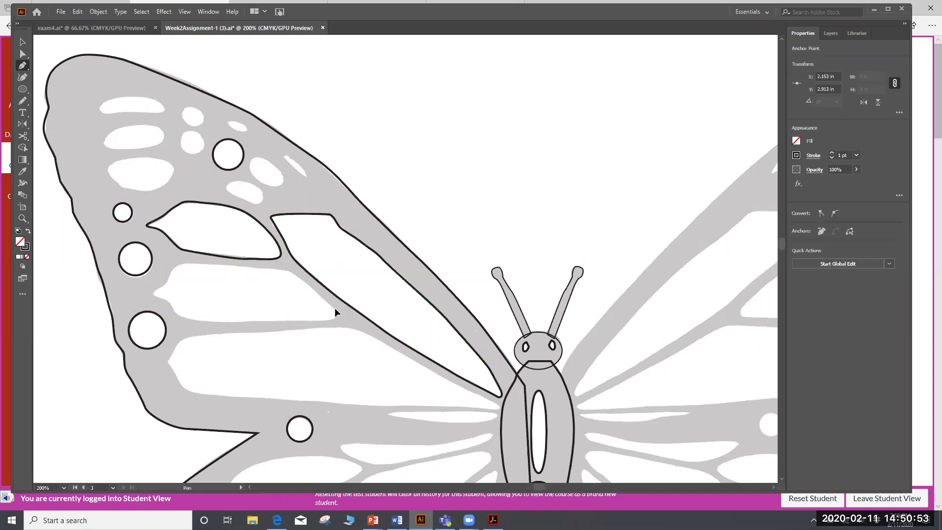
left_click(329, 304)
left_click(323, 301)
left_click(317, 294)
left_click(312, 287)
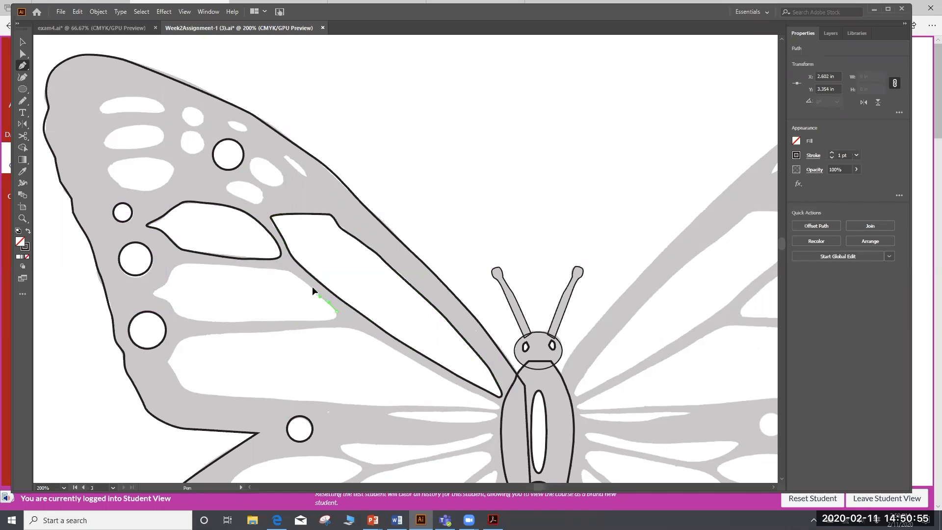
left_click(290, 269)
left_click(276, 266)
left_click(229, 266)
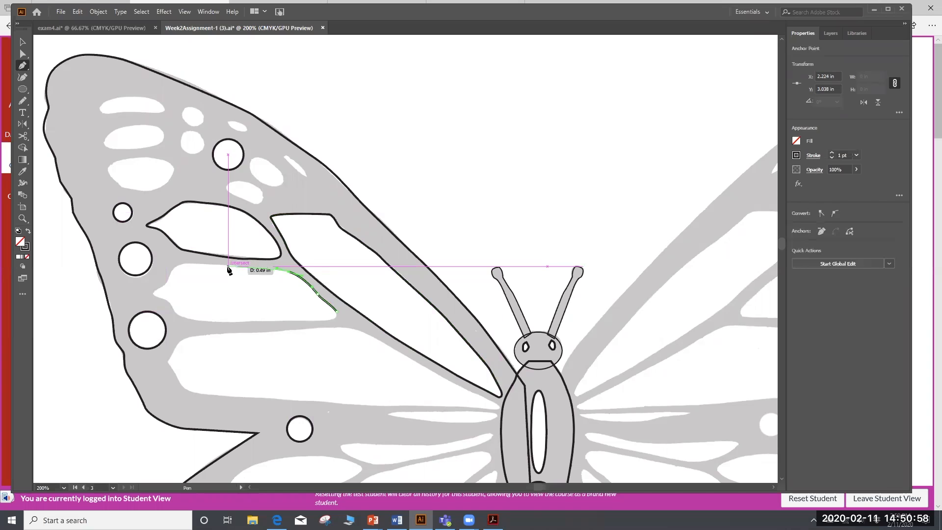
left_click(175, 268)
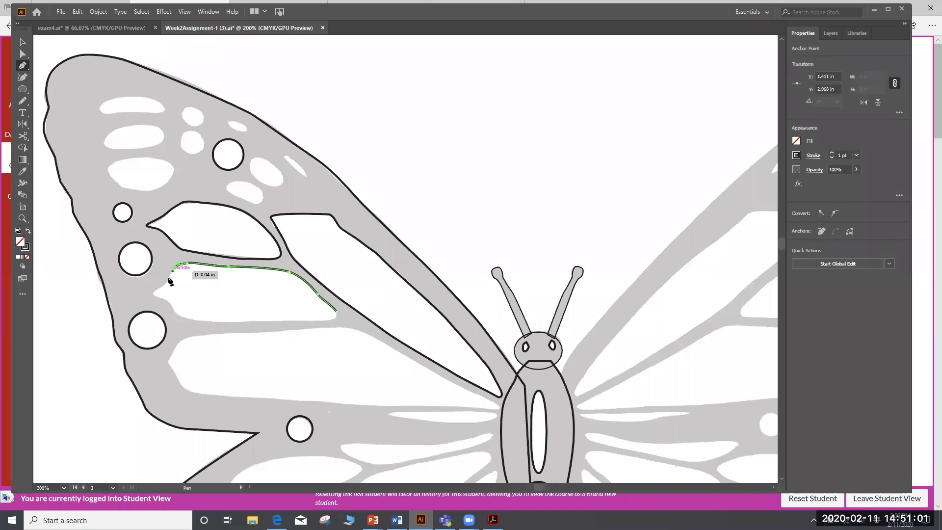
Continue the path around the cell's pointed outer tip and along its lower edge, and close it at the inner tip
left_click(156, 293)
left_click(168, 298)
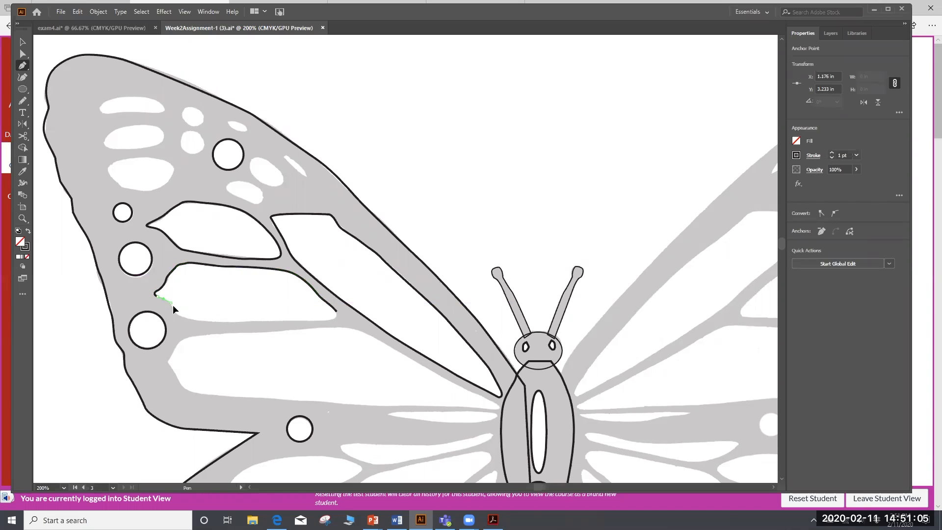
left_click(190, 319)
left_click(213, 322)
left_click(273, 320)
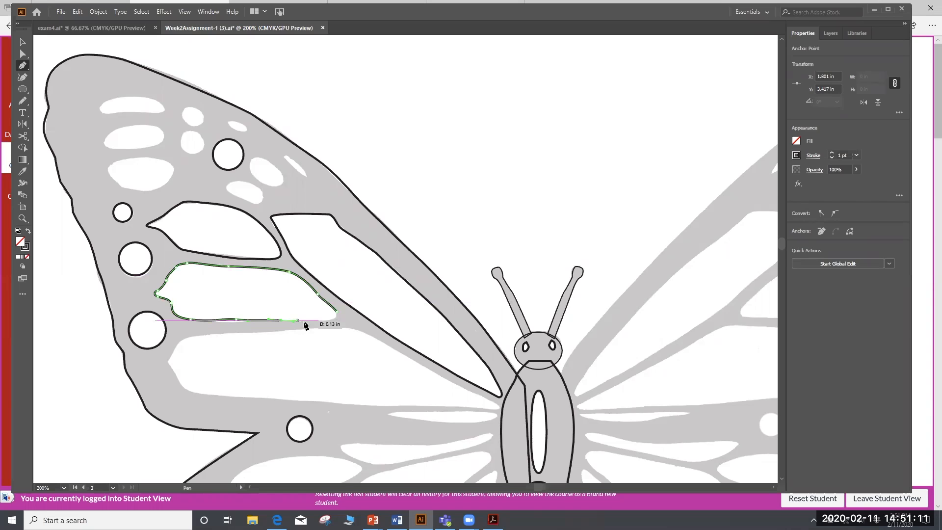
left_click(323, 322)
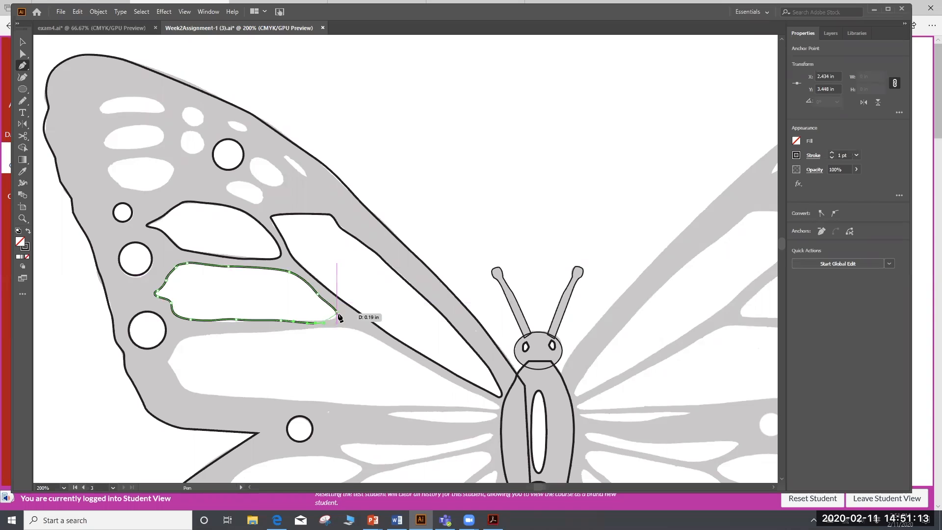
left_click_drag(337, 313, 333, 308)
Shift the anchor points on the cell's lower edge with Direct Selection so the line follows the template
left_click(23, 57)
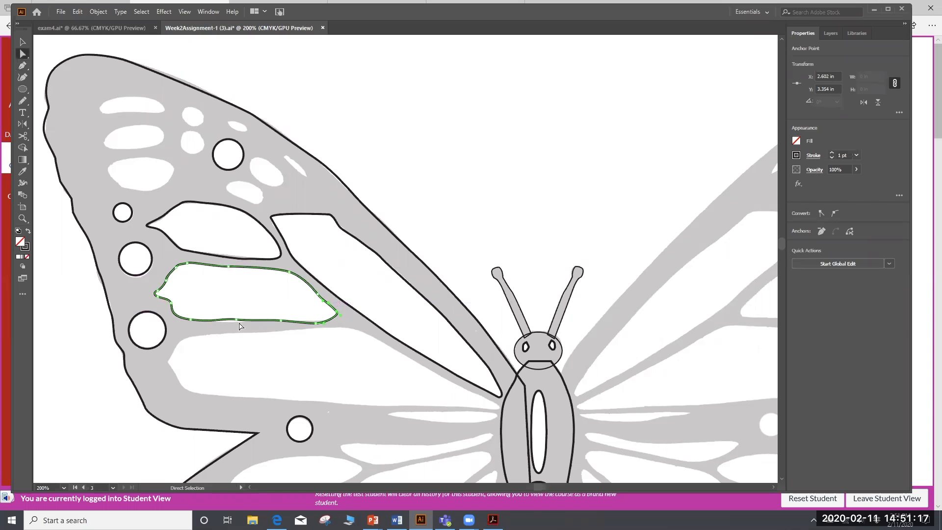
left_click_drag(240, 323, 244, 324)
left_click(317, 323)
left_click(318, 325, "alt")
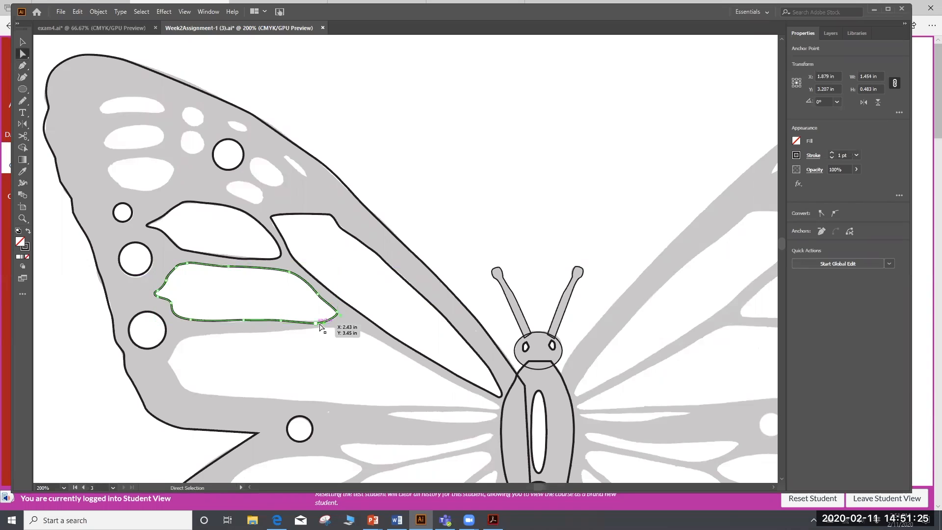
left_click(317, 325)
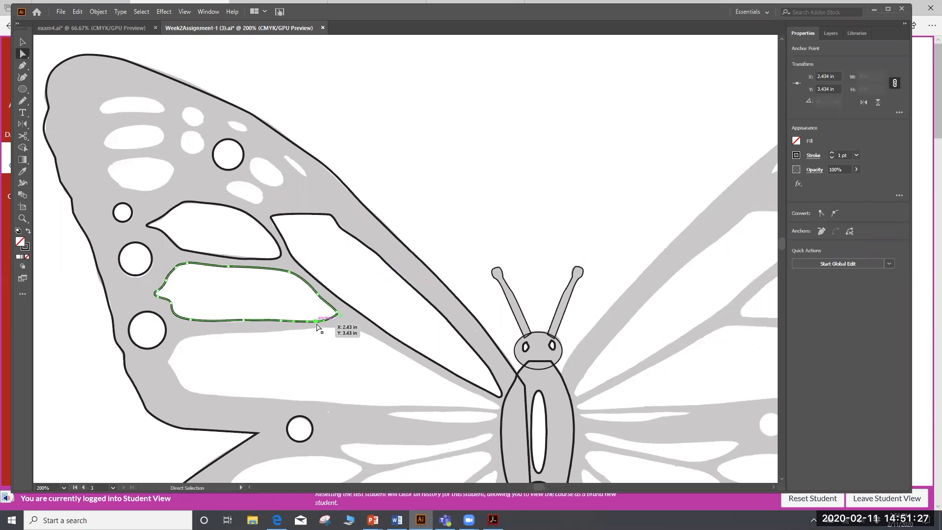
Trace the upper edge of the long white cell above the upper left wing's lower border with the Pen tool, starting at the body
left_click(23, 66)
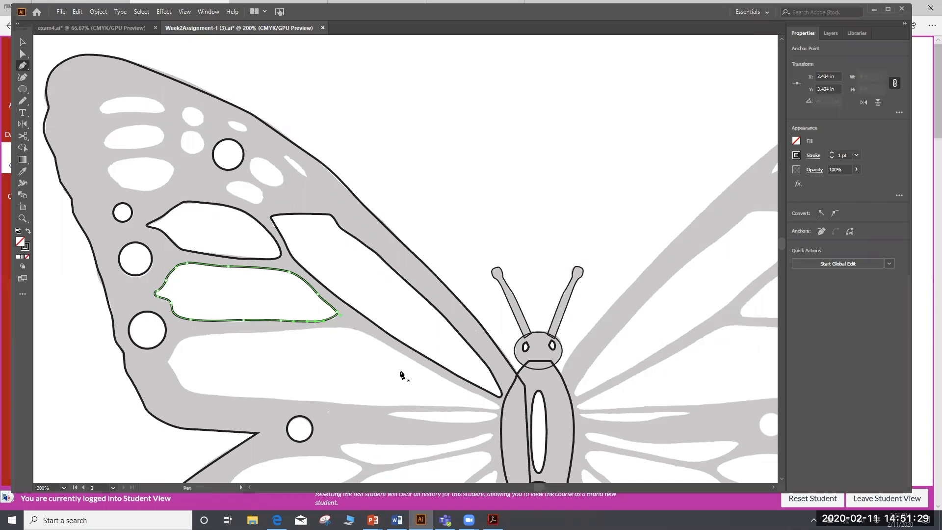
left_click(498, 406)
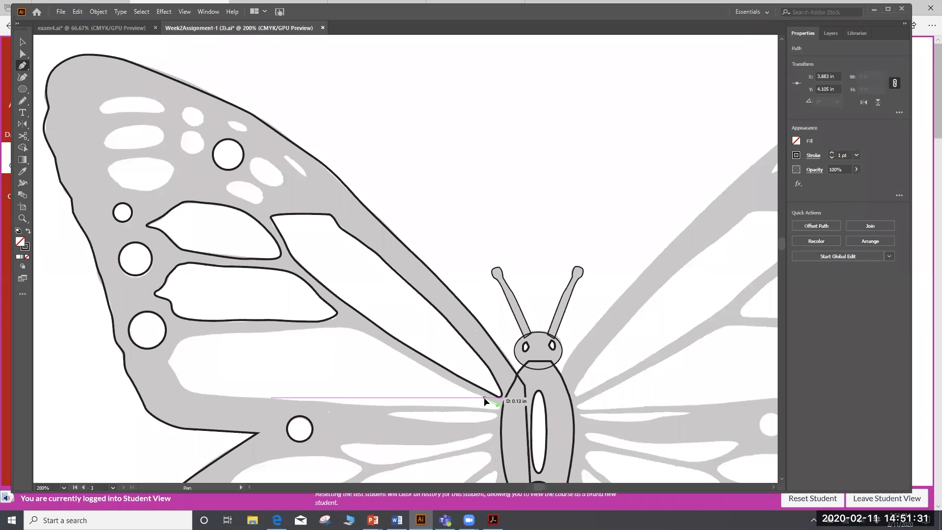
left_click_drag(478, 391, 316, 309)
left_click(456, 387)
key("ctrl+z")
left_click_drag(448, 384, 423, 366)
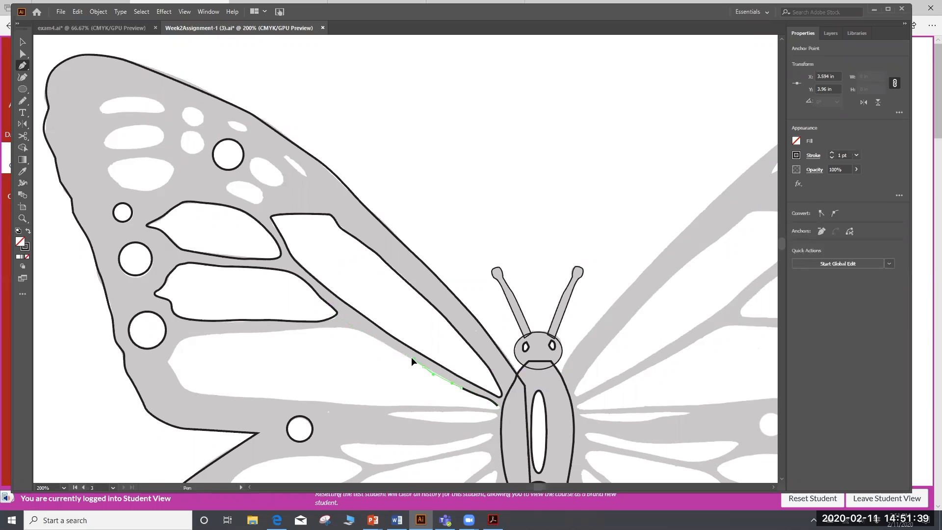
left_click_drag(377, 338, 263, 336)
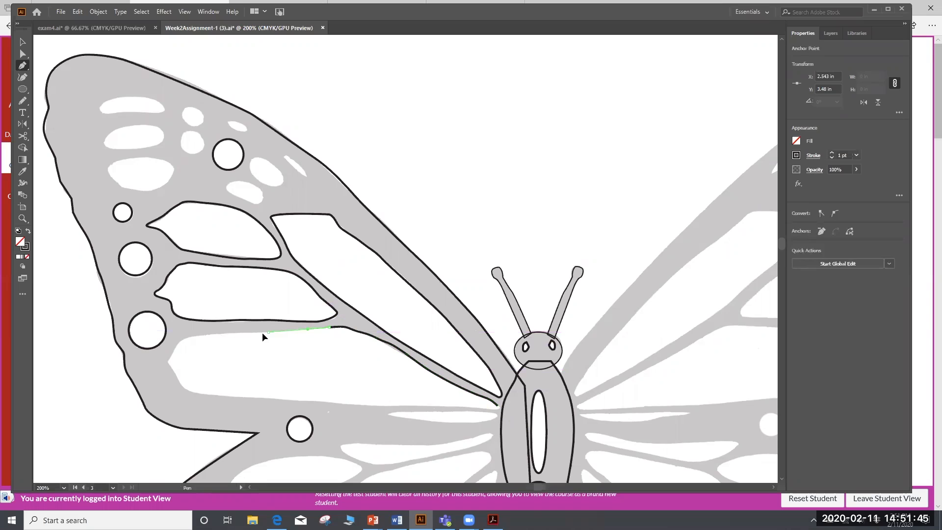
Continue the path around the long cell's outer end and along its lower edge, and close it beside the body
left_click_drag(185, 338, 216, 396)
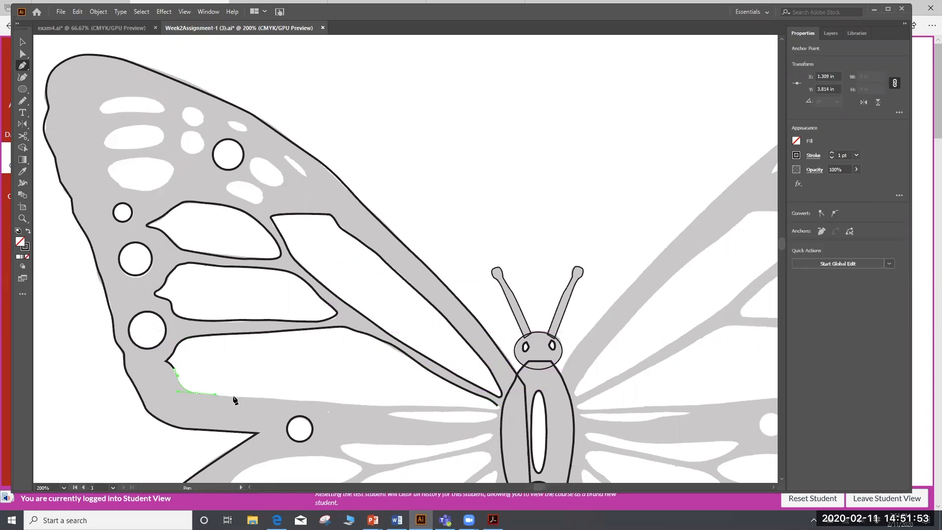
left_click(267, 397)
left_click(288, 398)
left_click(318, 401)
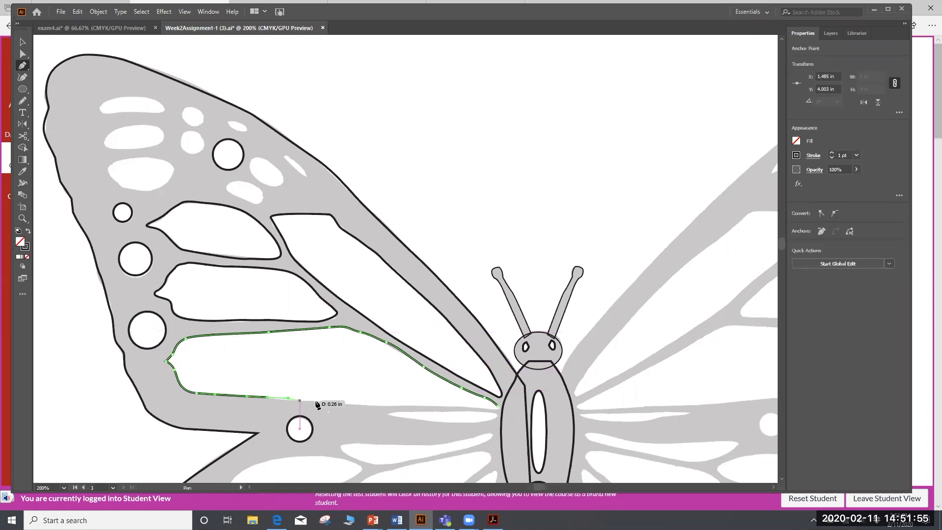
left_click_drag(338, 404, 500, 410)
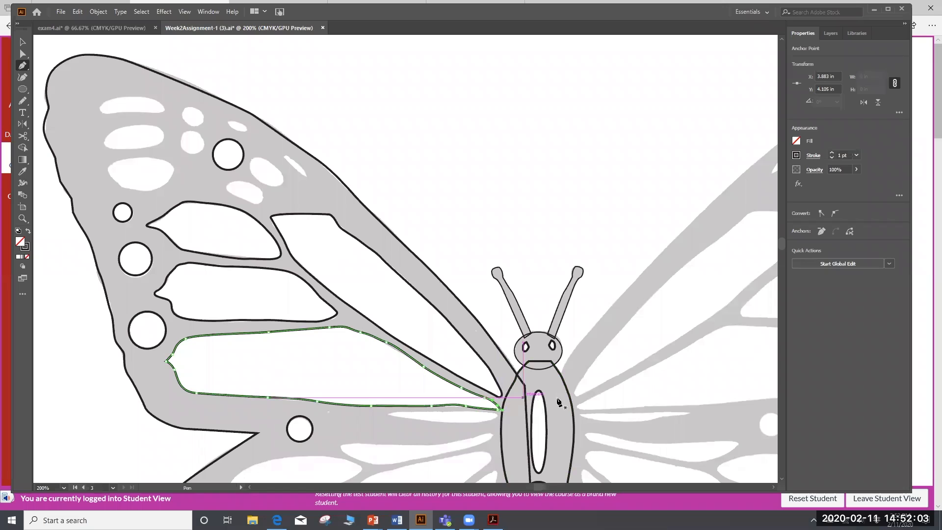
Trace the thin white sliver directly below the long cell, beside the body, as a closed path with the Pen tool
scroll(559, 402, "down", 3)
left_click(499, 357)
left_click_drag(479, 351, 386, 357)
left_click(386, 357)
left_click(444, 364)
left_click_drag(470, 364, 501, 360)
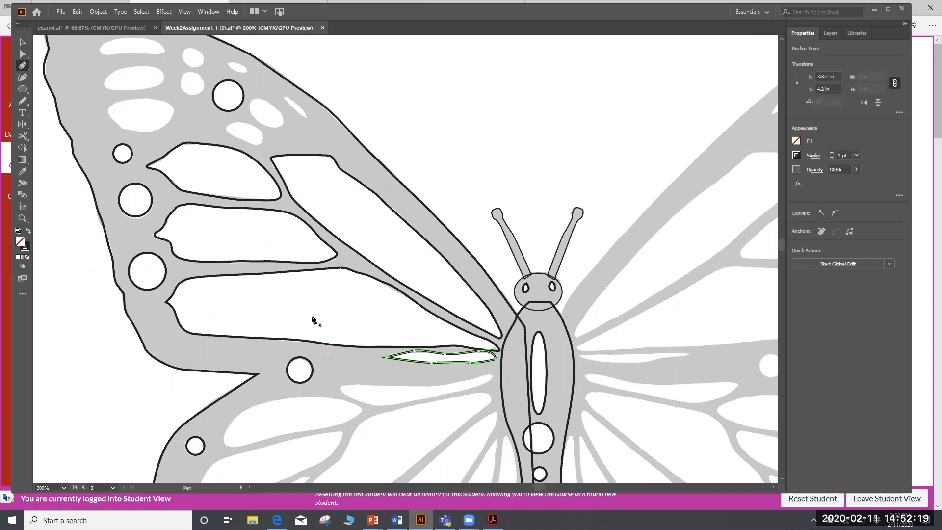
Trace the topmost elongated white spot near the upper left wing's tip as a closed path with the Pen tool
scroll(317, 319, "up", 5)
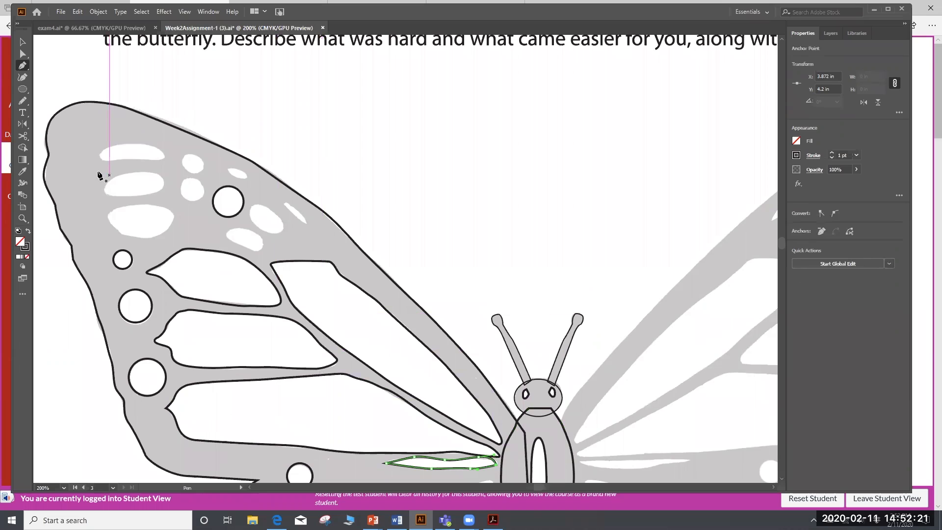
left_click(163, 155, "ctrl")
left_click(163, 155)
left_click(145, 146)
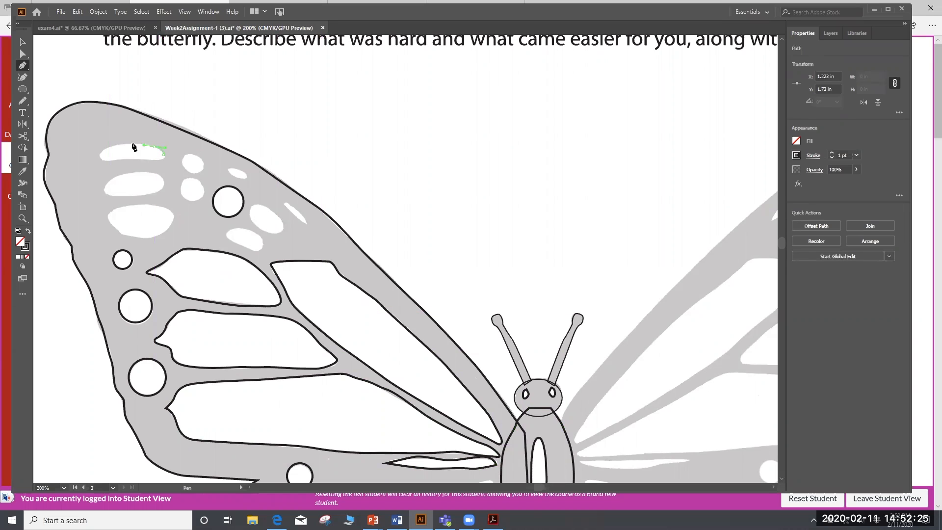
left_click(123, 146)
left_click(100, 152)
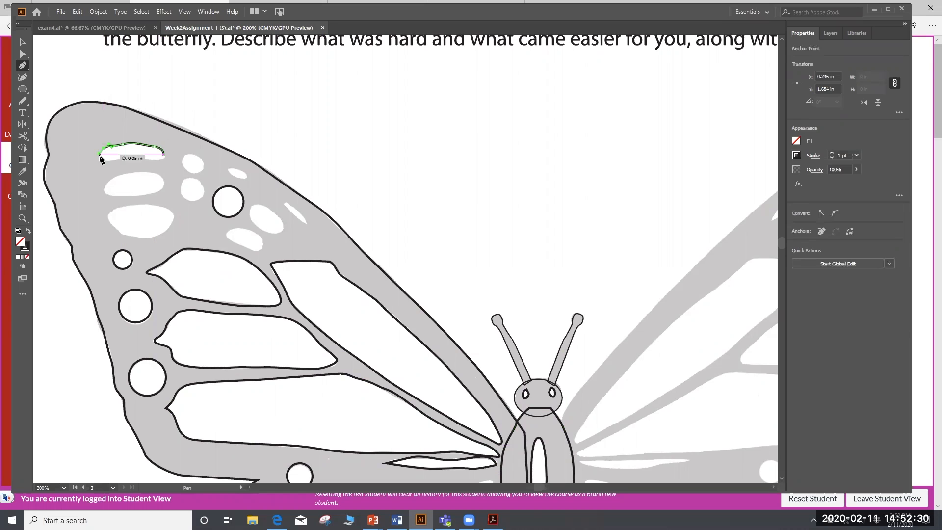
left_click(125, 161)
left_click(164, 159)
left_click_drag(164, 159, 167, 163)
left_click(167, 152)
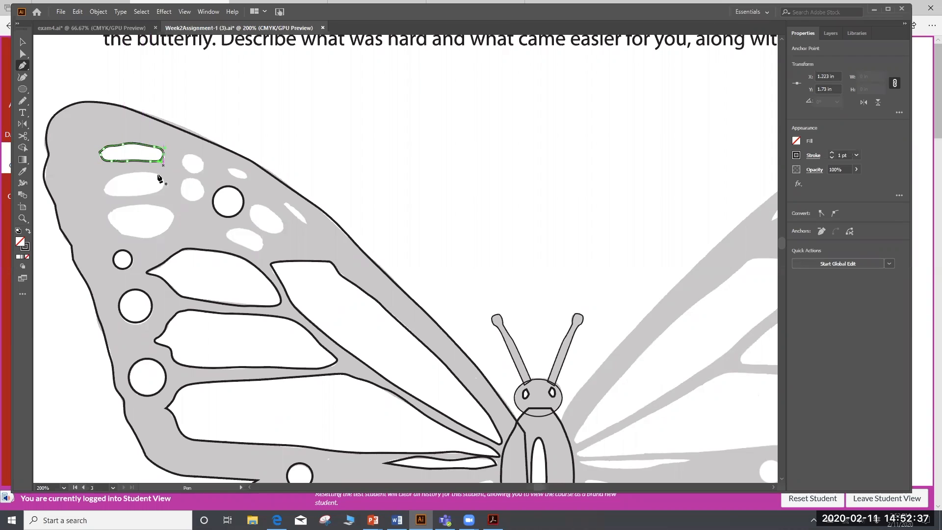
Trace the second elongated spot below it and the small round spot beside the topmost one as closed paths
left_click(162, 175)
left_click(140, 172)
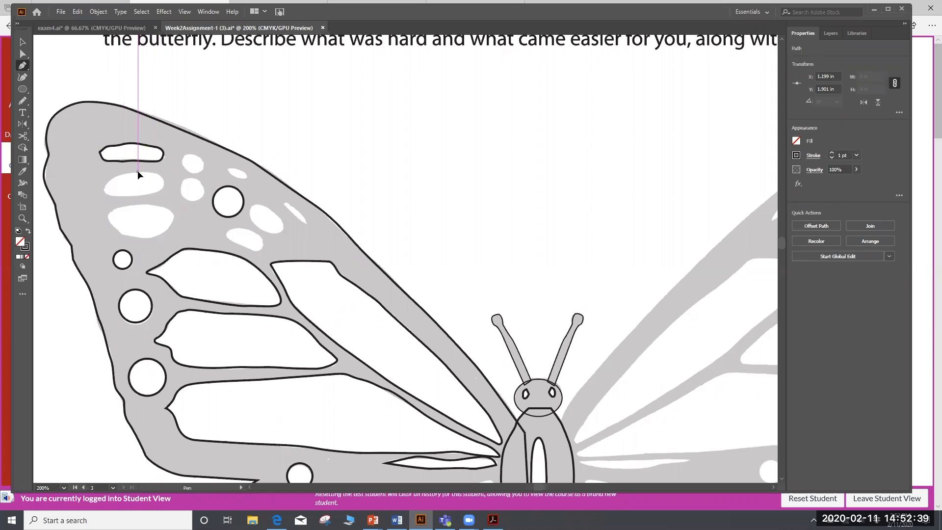
left_click_drag(109, 194, 163, 180)
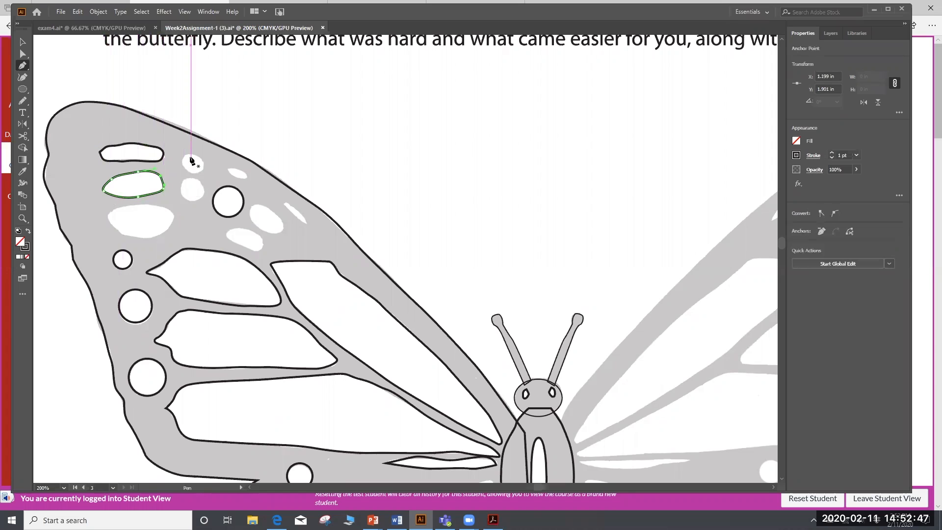
left_click(185, 157)
mouse_move(198, 170)
left_mouse_down()
mouse_move(199, 179)
mouse_move(200, 158)
left_mouse_up()
left_click(187, 157)
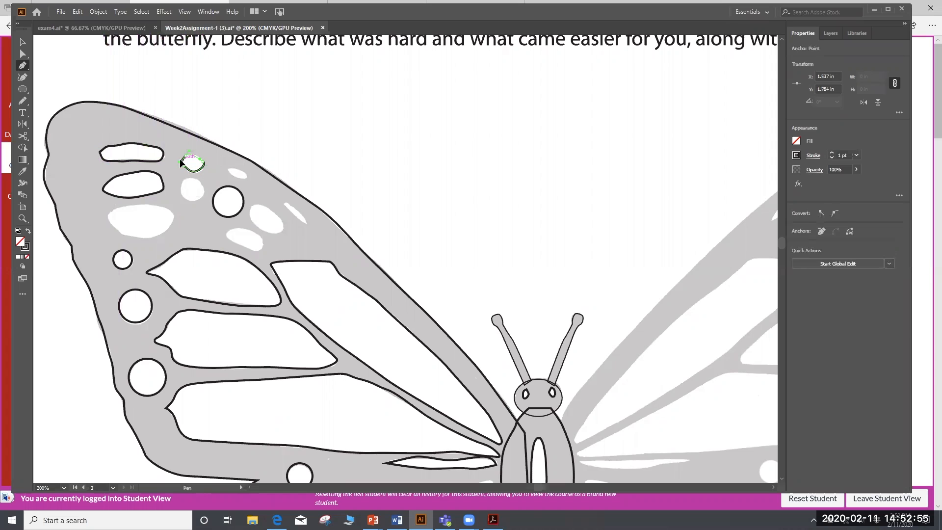
Trace the third, largest white spot in the wing tip's column as a closed path with the Pen tool
left_click(169, 211)
left_click(148, 202)
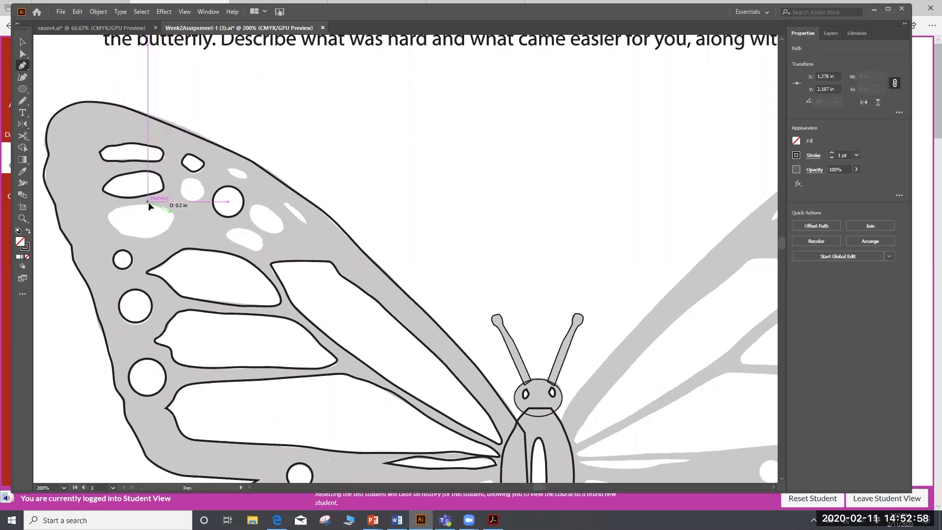
left_click(110, 215)
left_click(118, 228)
left_click_drag(140, 235, 168, 230)
left_click(171, 212)
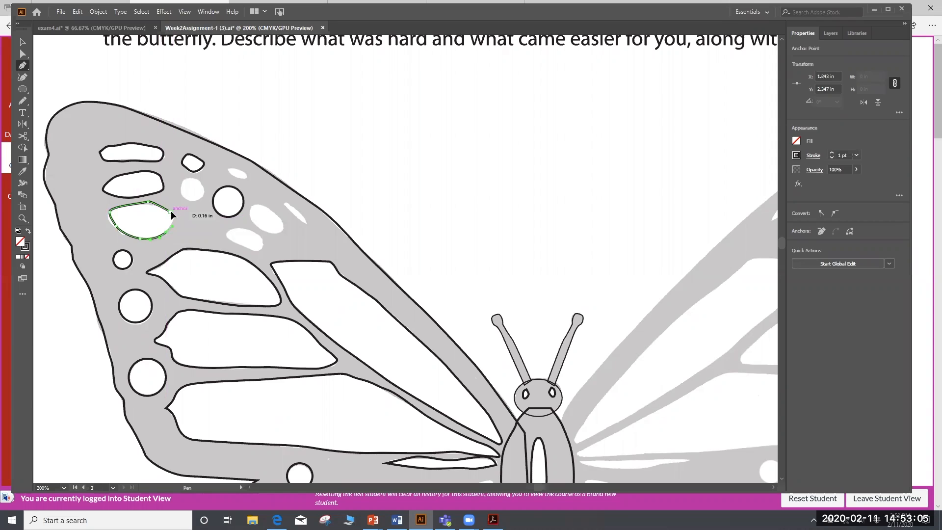
Adjust the third spot's anchor points and handles with Direct Selection to fit the template, and deselect the path
key("a")
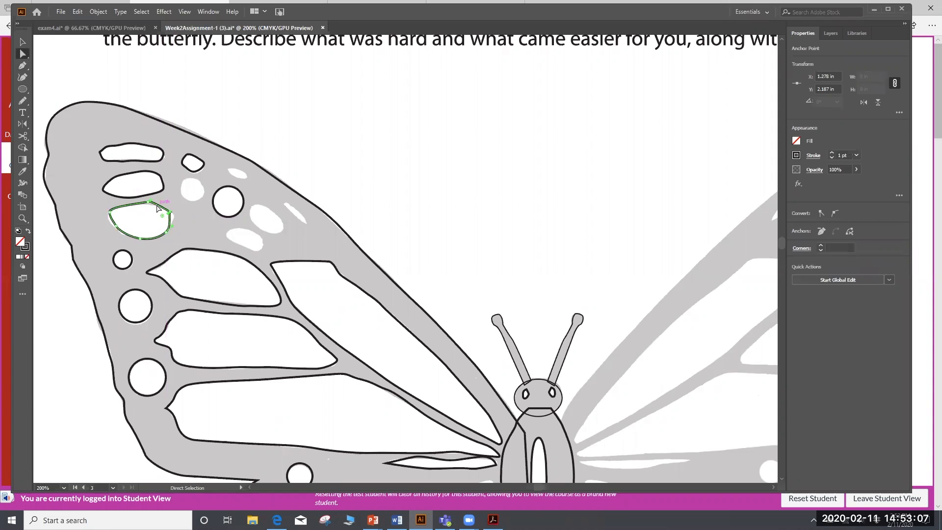
left_click_drag(149, 204, 178, 220)
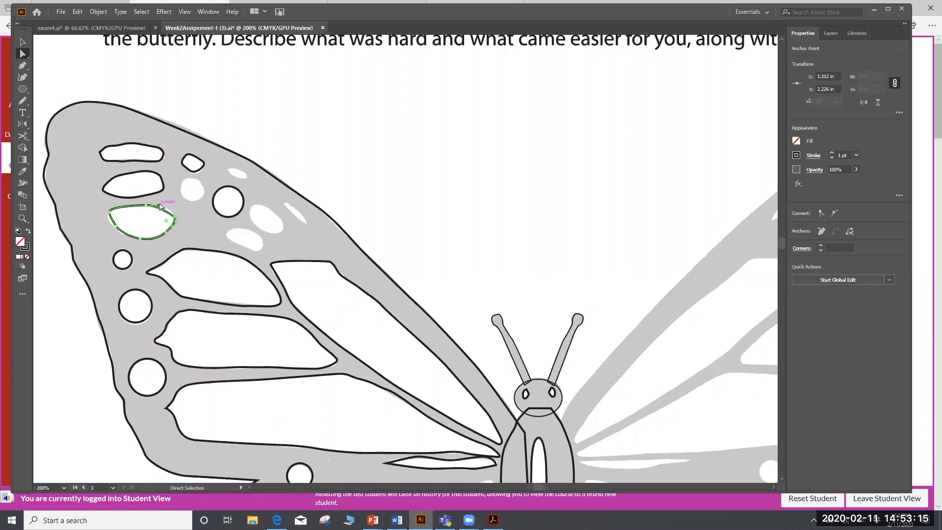
left_click(117, 217)
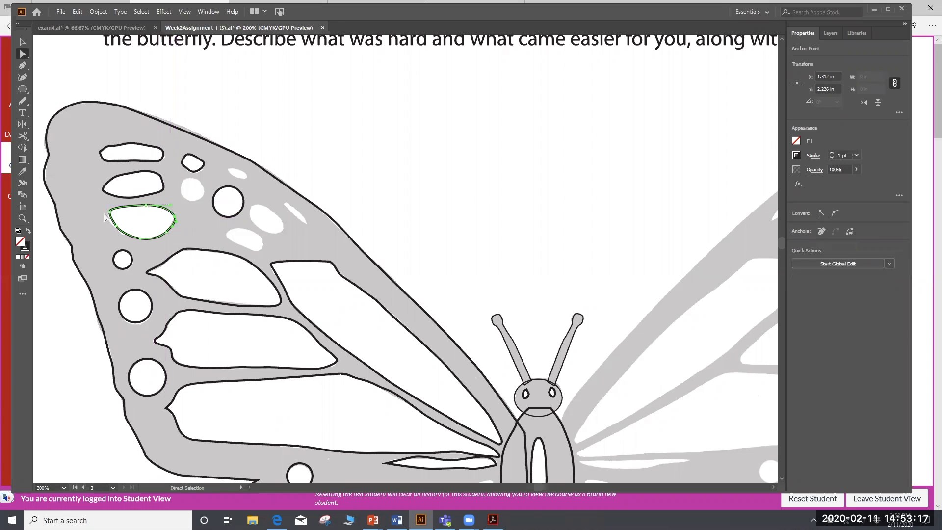
left_click(218, 226)
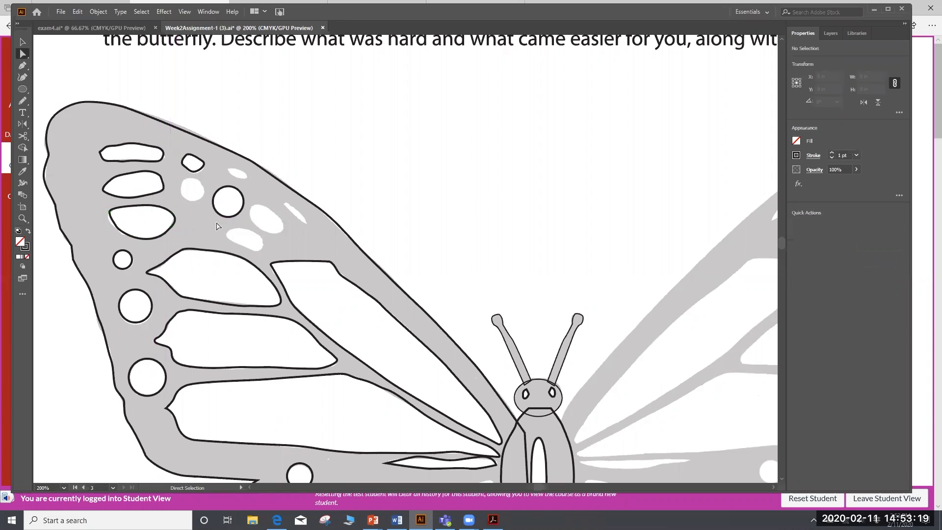
Trace the upper edge of the lower left wing's uppermost outer cell with the Pen tool, from its inner tip outward
scroll(312, 201, "down", 5)
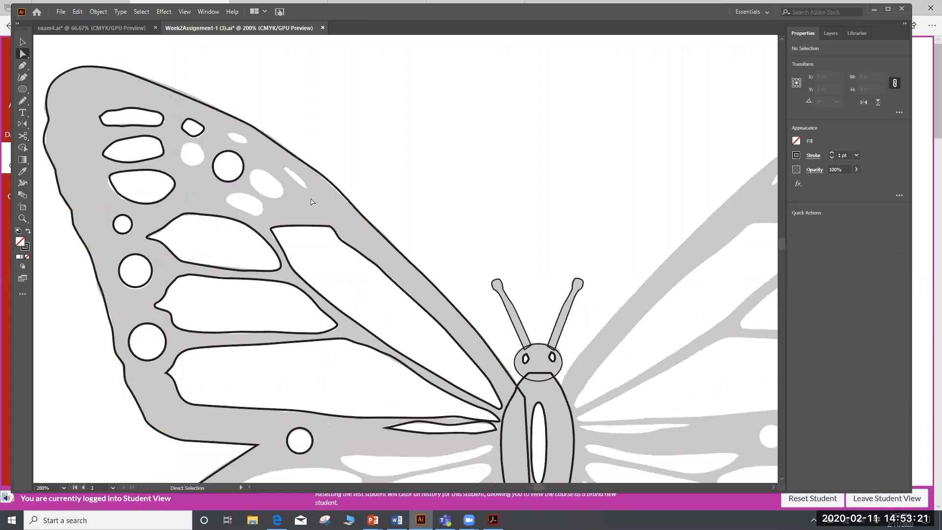
scroll(323, 181, "up", 3)
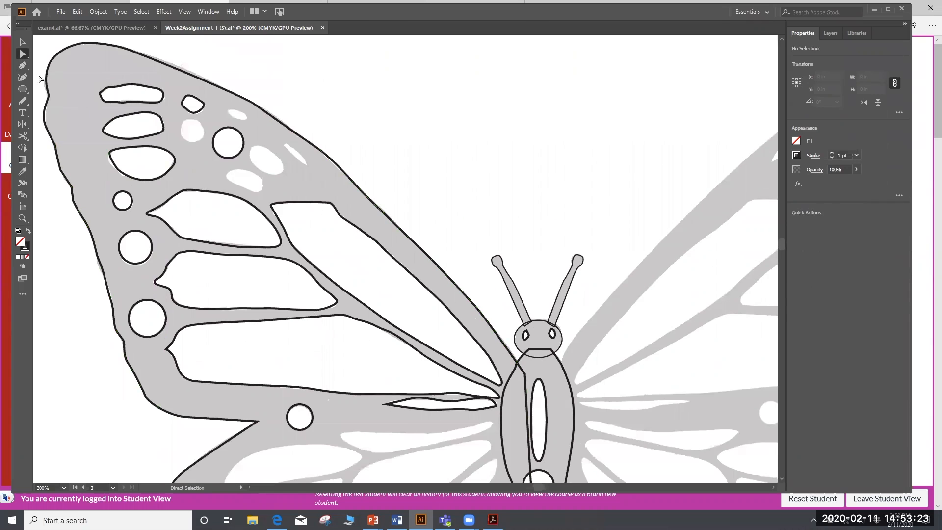
left_click(22, 65)
scroll(393, 385, "down", 6)
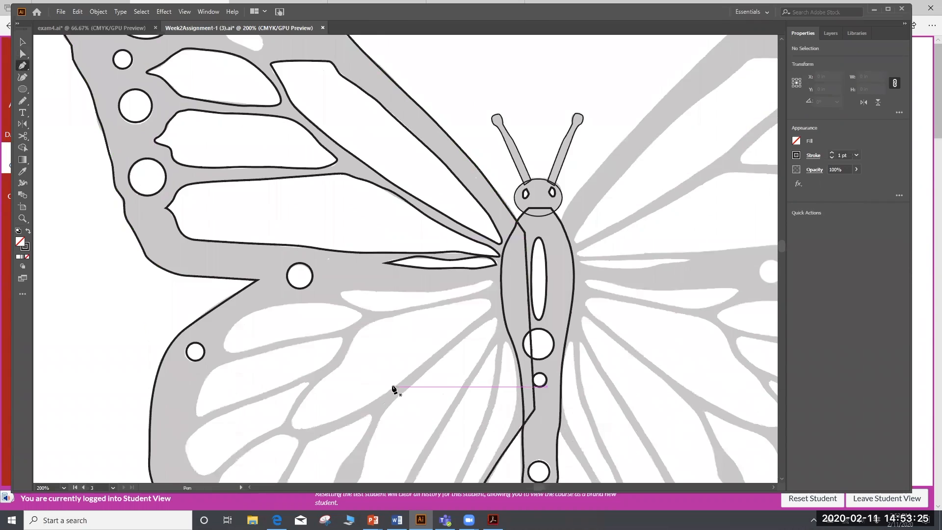
scroll(393, 389, "down", 1)
left_click(361, 291)
left_click_drag(325, 279, 311, 280)
left_click(266, 284)
left_click(254, 290)
left_click(242, 295)
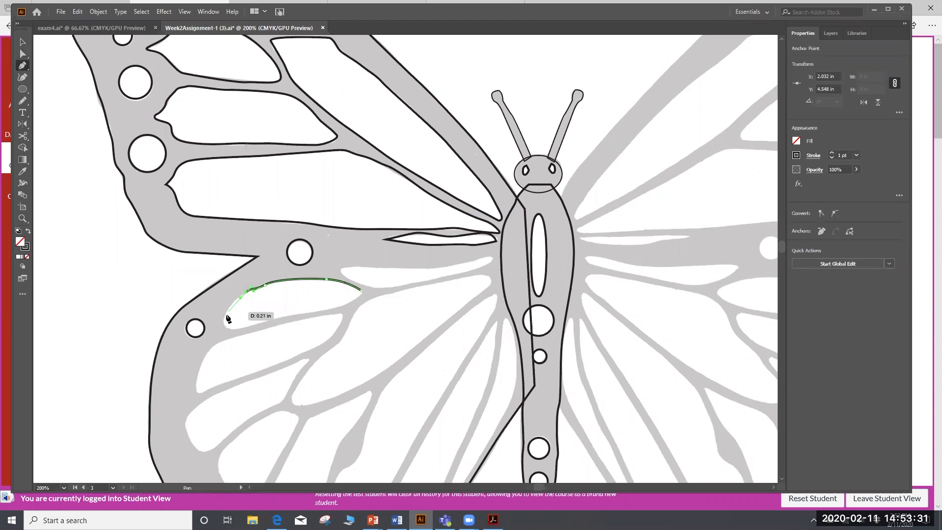
Close that cell's path along its lower edge and trace the slender cell between it and the body with the Pen tool
left_click_drag(225, 323, 240, 328)
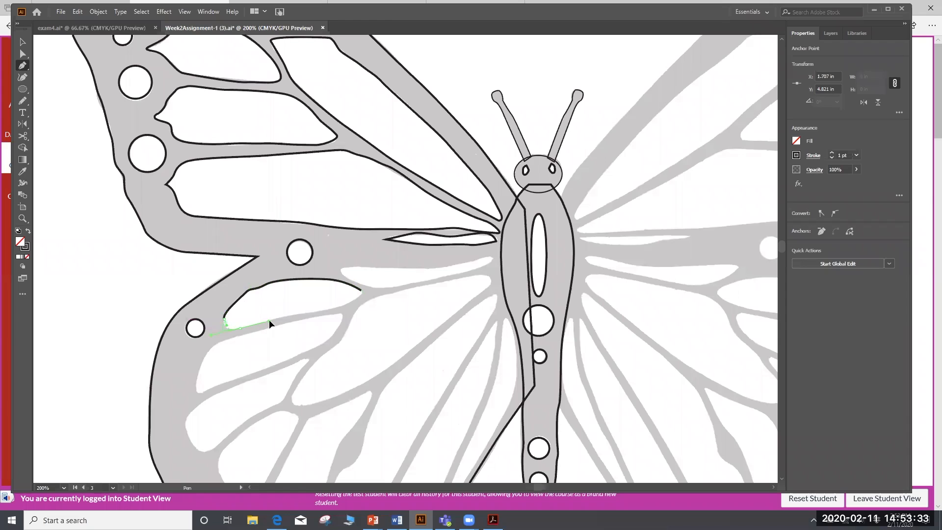
left_click_drag(315, 313, 351, 267)
left_click_drag(371, 171, 344, 269)
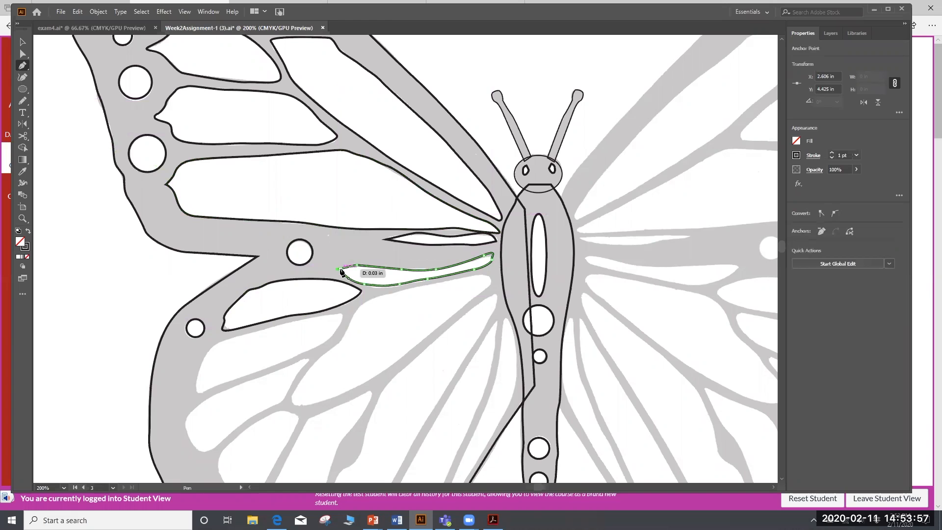
left_click(340, 270)
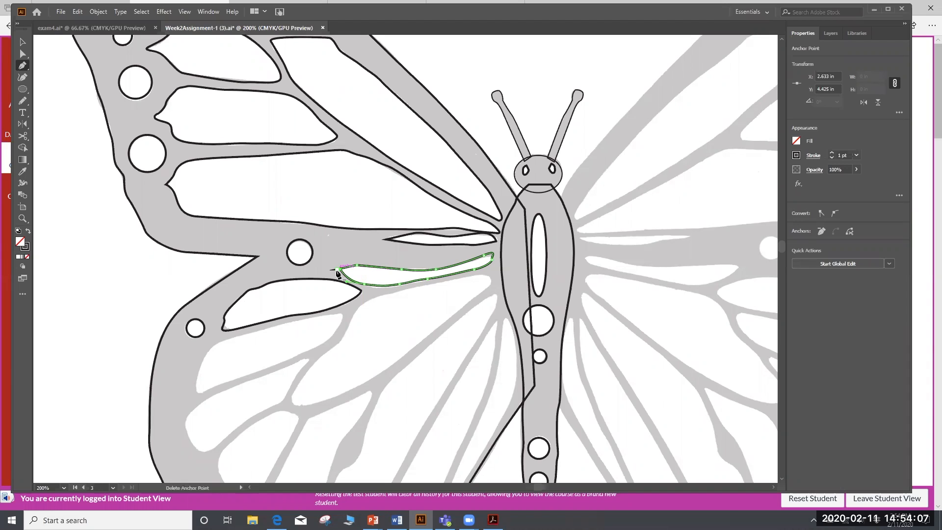
Trace the large white cell below the slender one as a closed freehand path with the Pencil tool, and deselect it
scroll(446, 336, "down", 3)
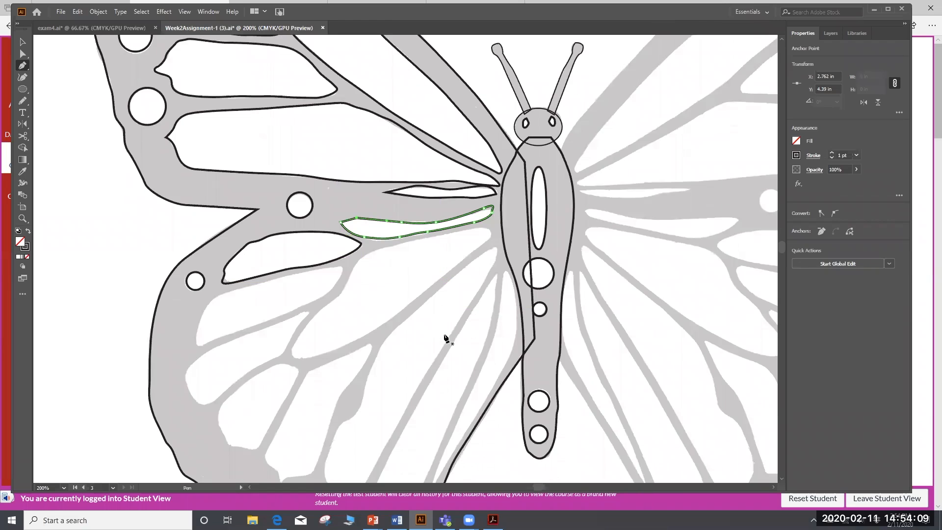
left_click(22, 101)
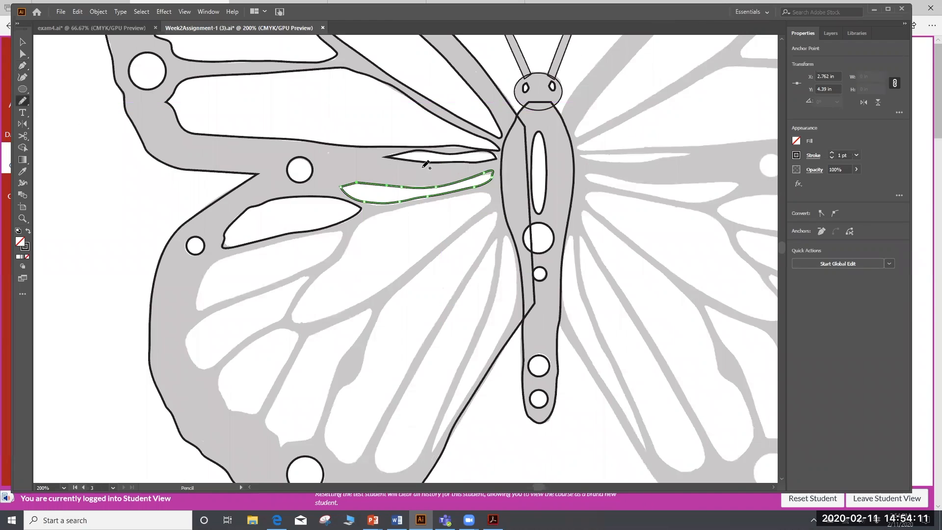
mouse_move(489, 192)
left_mouse_down()
mouse_move(362, 221)
mouse_move(289, 320)
mouse_move(332, 314)
mouse_move(388, 284)
mouse_move(492, 193)
left_mouse_up()
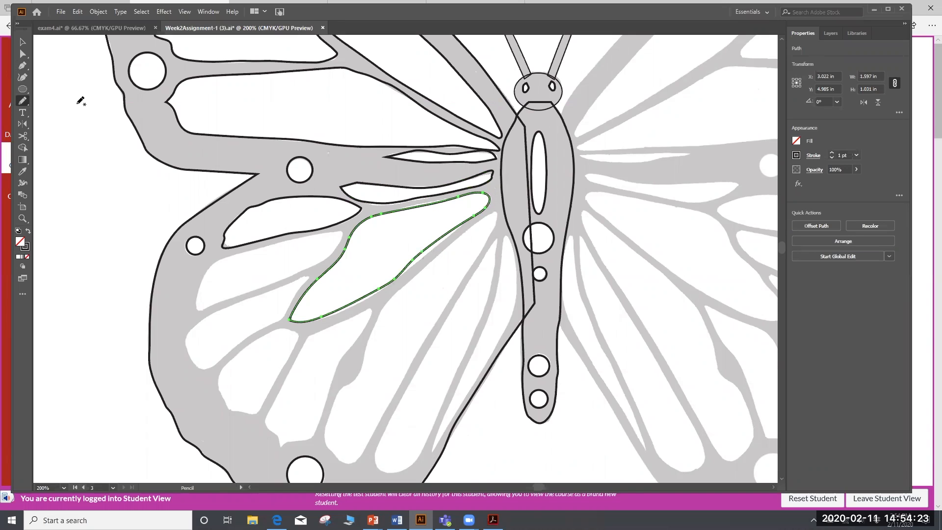
left_click(24, 57)
left_click(463, 247)
Trace the two outer cells beside the large cell on the lower left wing as closed paths with the Pencil tool
left_click(23, 100)
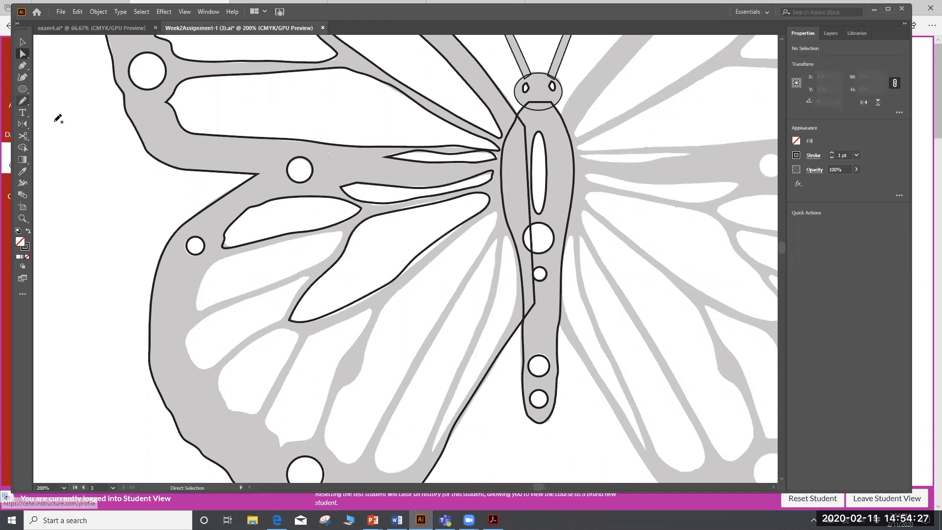
mouse_move(343, 230)
left_mouse_down()
mouse_move(219, 258)
mouse_move(203, 309)
mouse_move(311, 270)
mouse_move(336, 251)
mouse_move(342, 232)
left_mouse_up()
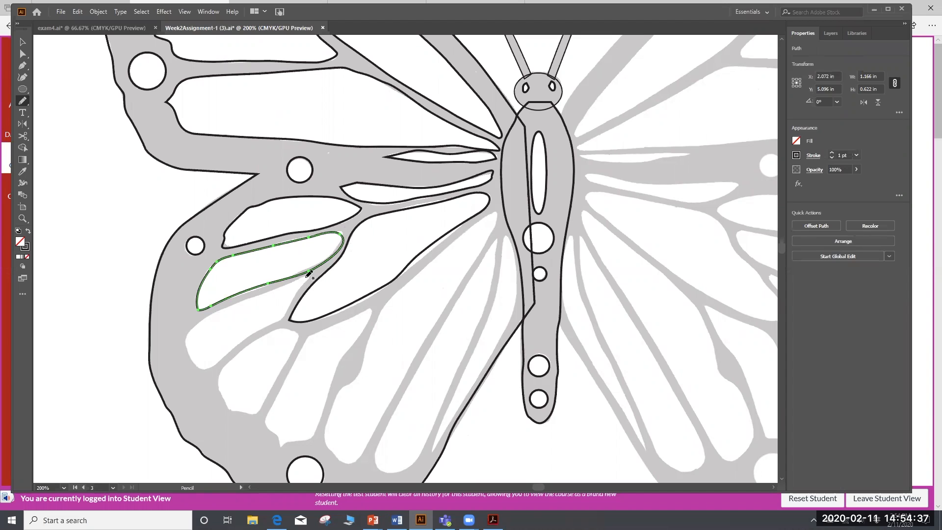
mouse_move(307, 275)
left_mouse_down()
mouse_move(192, 331)
mouse_move(195, 365)
mouse_move(207, 369)
mouse_move(283, 318)
mouse_move(308, 274)
left_mouse_up()
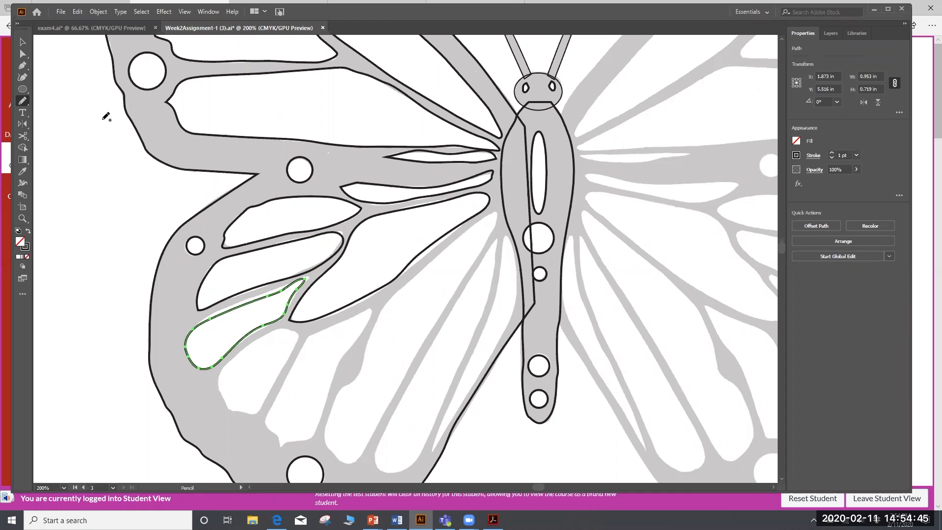
Shift an anchor point on the large cell's lower edge with Direct Selection so the line follows the template
left_click(22, 53)
scroll(308, 354, "down", 3)
left_click(424, 189)
left_click_drag(424, 190, 412, 204)
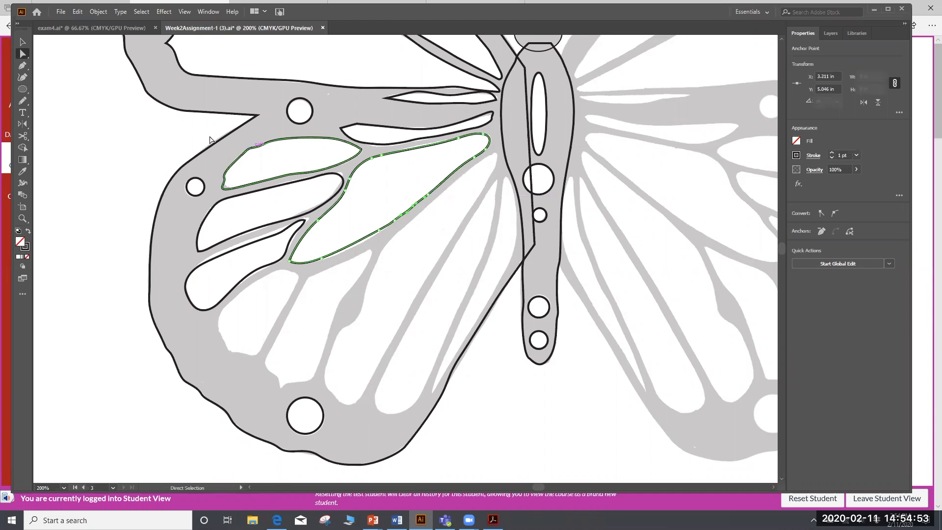
Deselect the cell path, select the left wing's outer outline and send it to the back
left_click(23, 64)
scroll(274, 292, "up", 1)
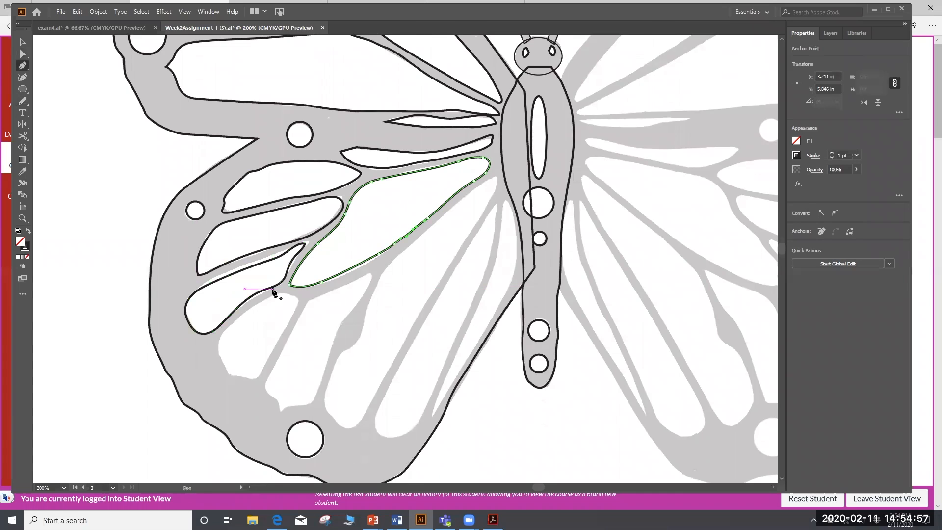
scroll(274, 292, "up", 2)
key("v")
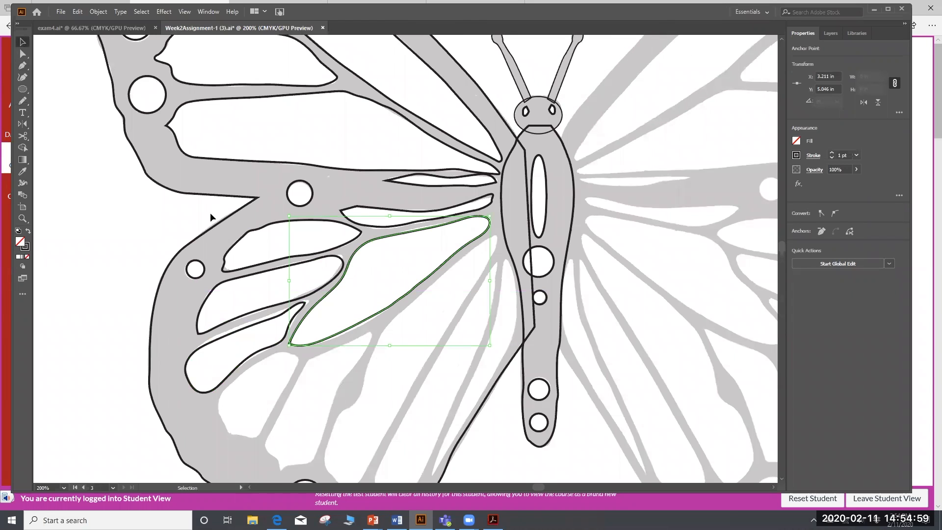
key("ctrl+1")
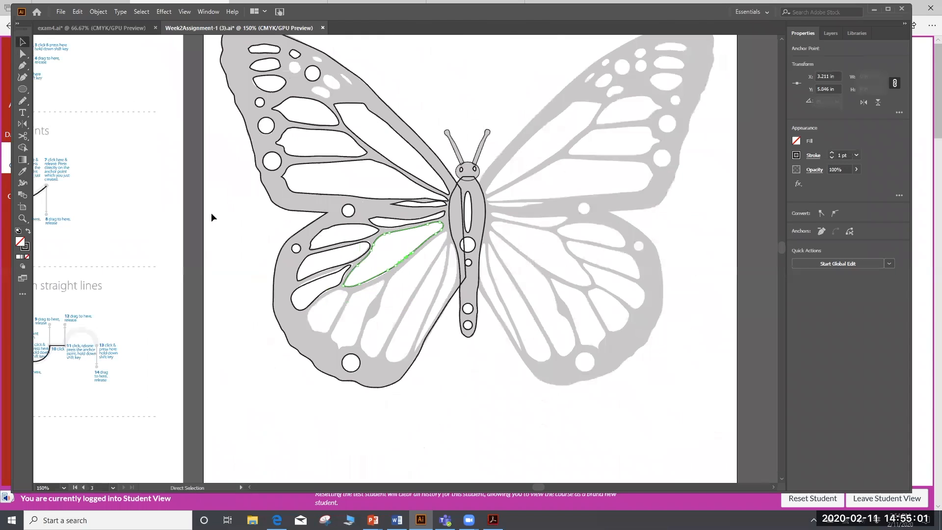
scroll(395, 396, "up", 3)
scroll(396, 396, "up", 1)
left_click(455, 154)
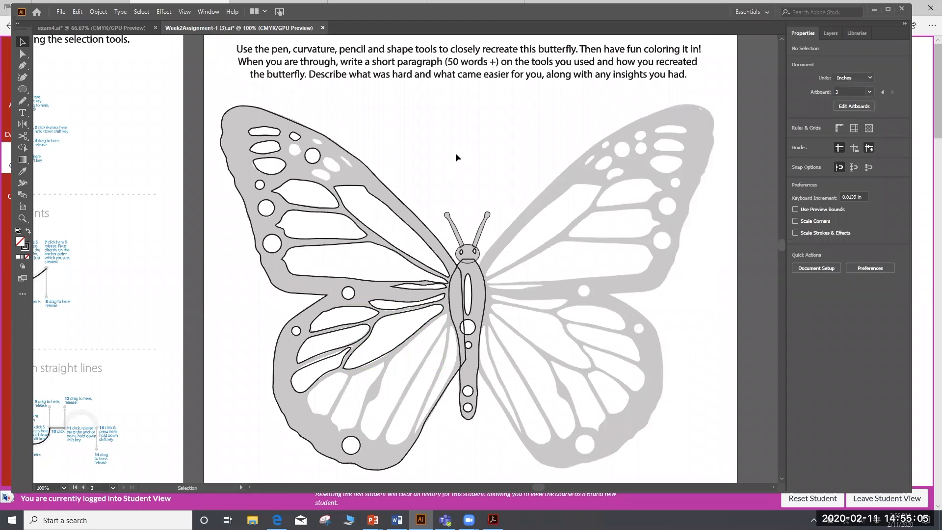
left_click(375, 176)
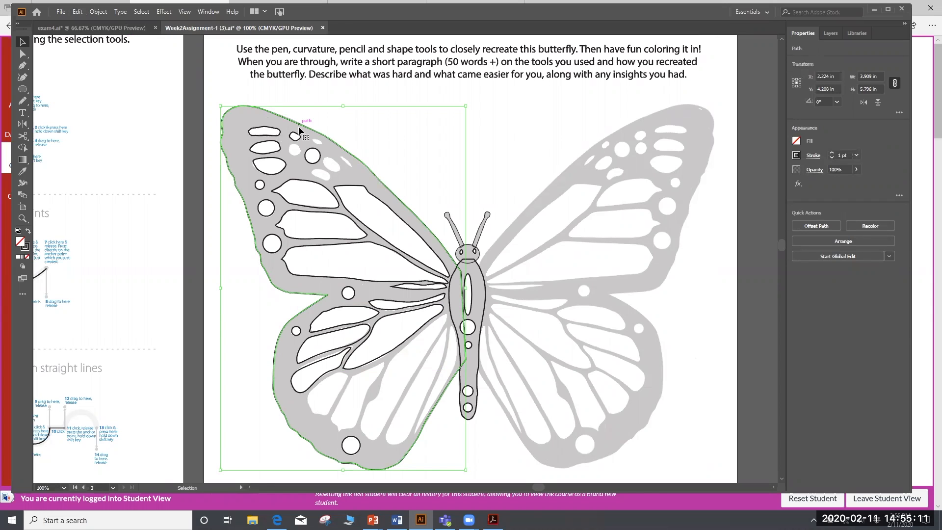
left_click(98, 12)
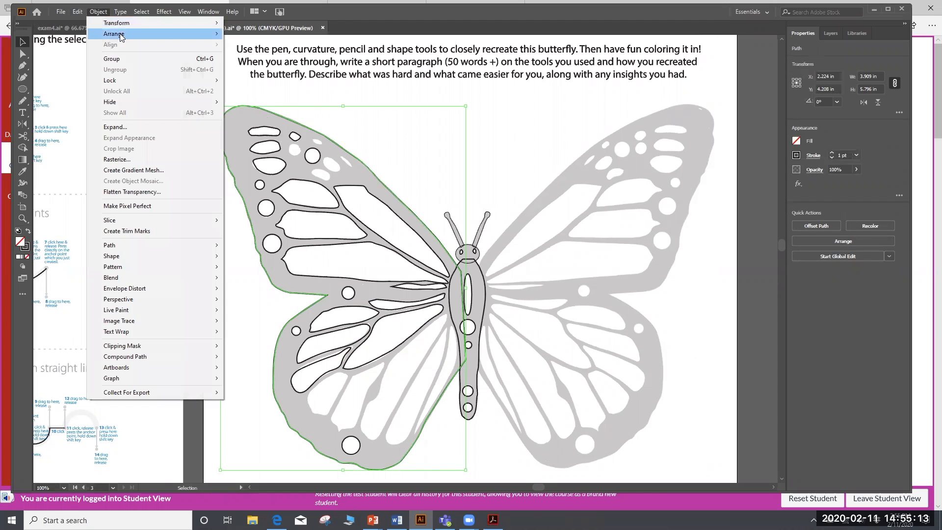
mouse_move(122, 38)
left_click(255, 67)
left_click(377, 105)
left_click(339, 144)
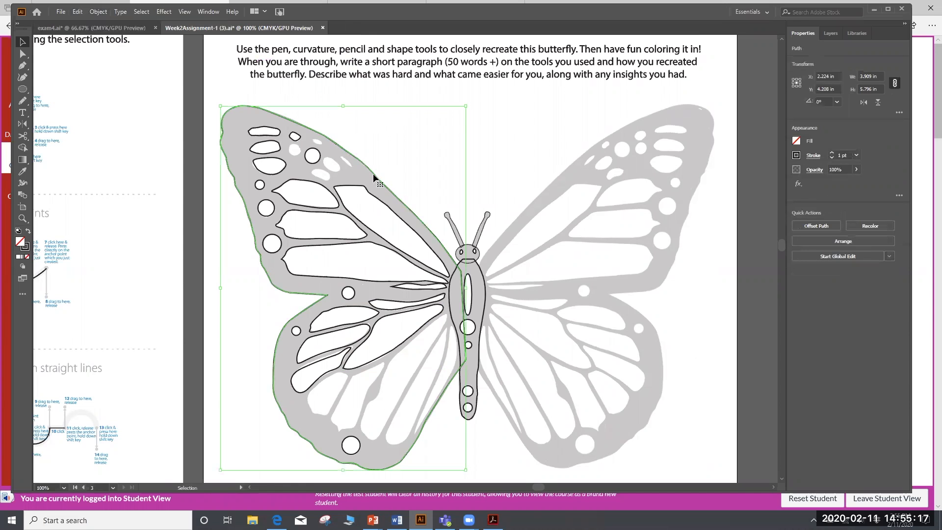
left_click(796, 141)
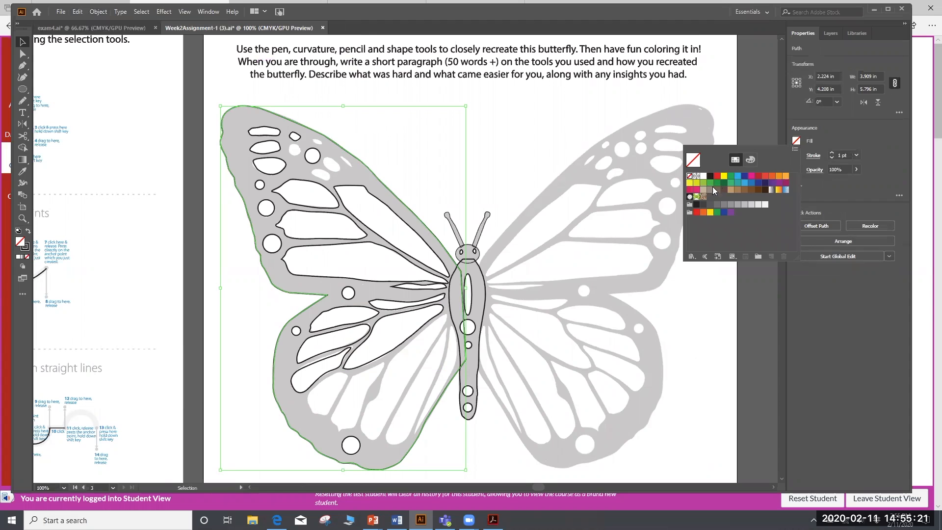
left_click(259, 129)
Fill the traced spots, circles and cells of the upper left wing with medium blue
left_click(261, 130)
left_click(272, 150, "shift")
left_click(273, 152, "shift")
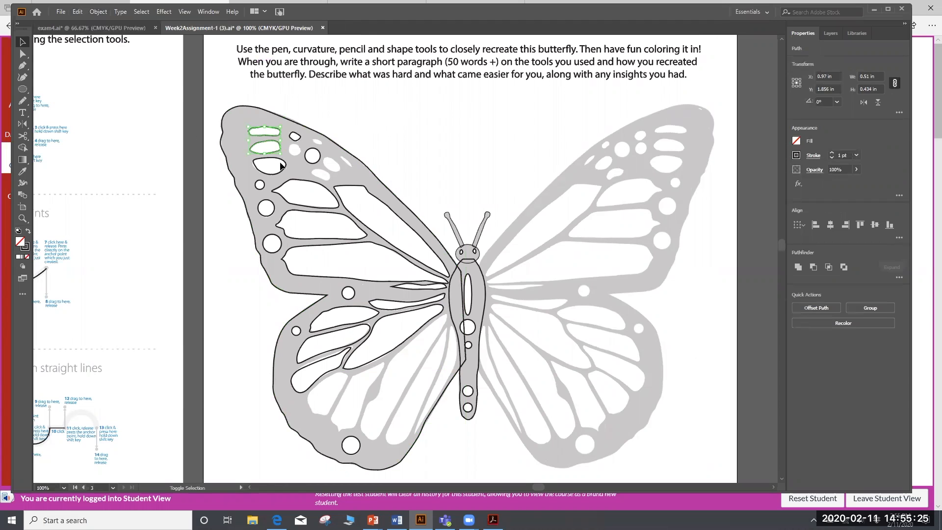
left_click(280, 166, "shift")
left_click(259, 185, "shift")
left_click(269, 206, "shift")
left_click(277, 244, "shift")
left_click(306, 239, "shift")
left_click(328, 193, "shift")
left_click(318, 156, "shift")
left_click(296, 136, "shift")
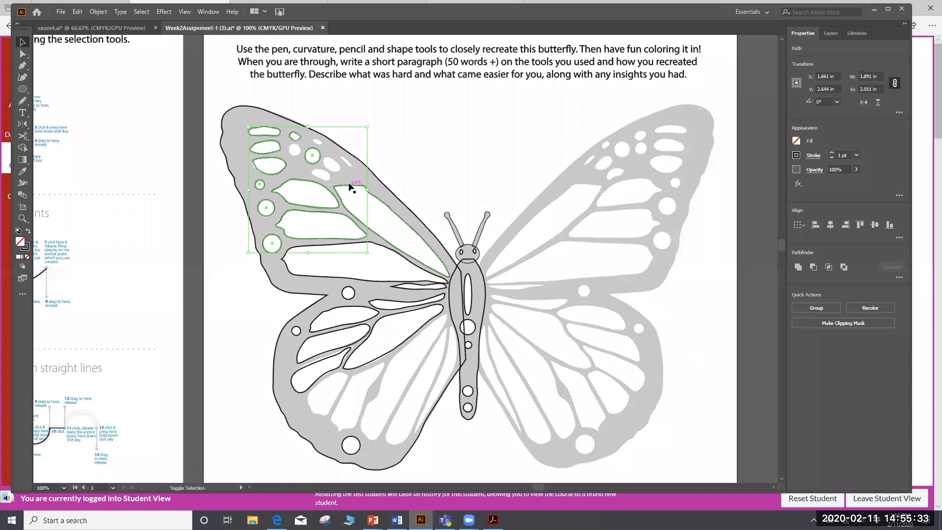
left_click(360, 216, "shift")
left_click(402, 257, "shift")
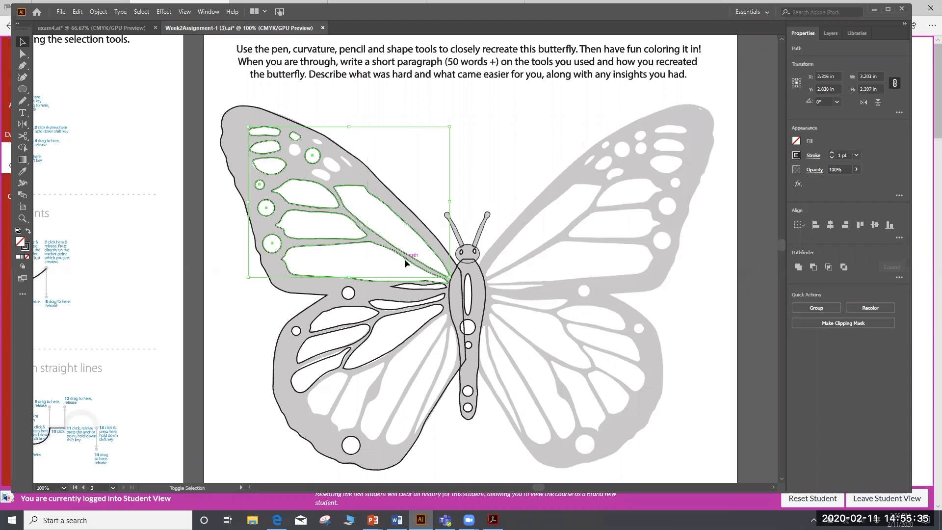
left_click(797, 142)
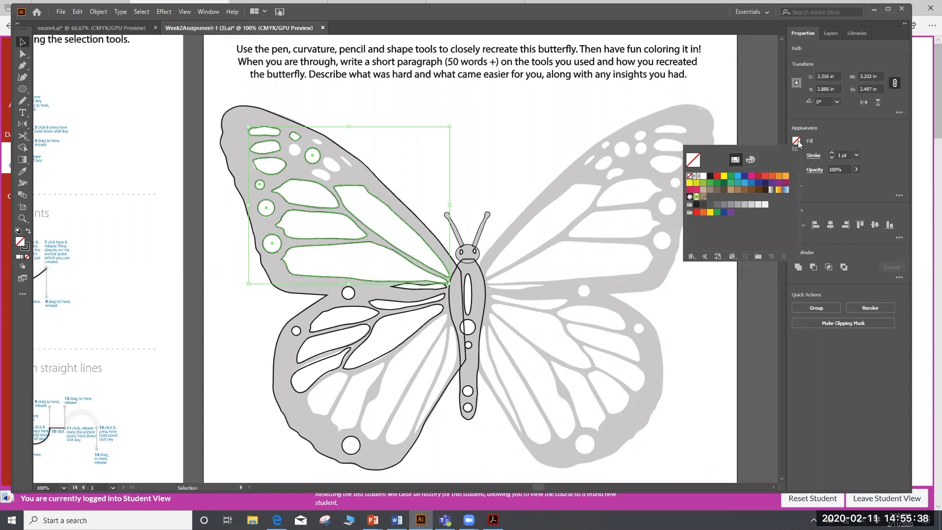
left_click(751, 182)
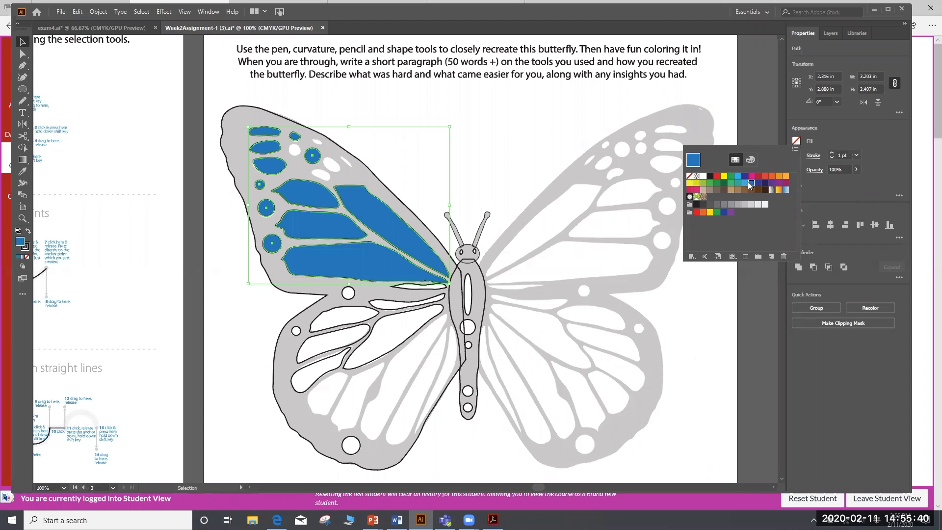
left_click(427, 191)
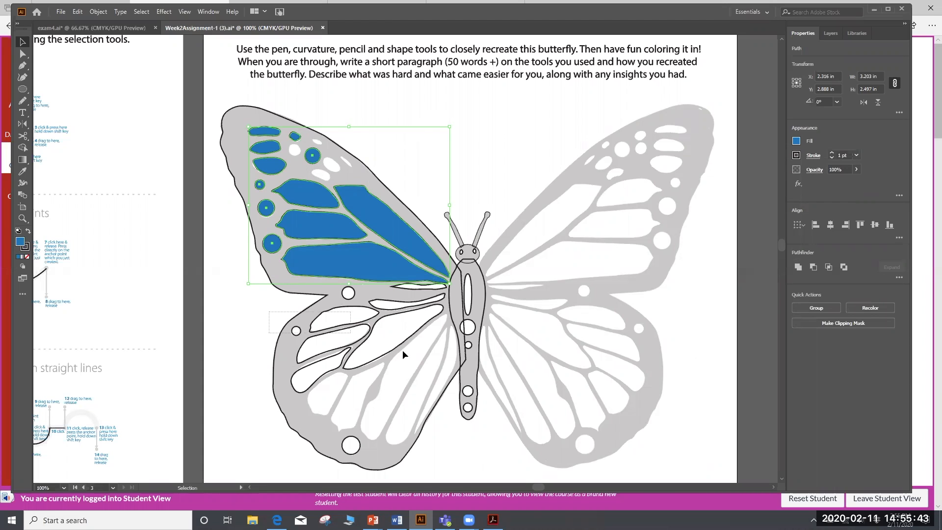
Fill the upper wing's lowest large cell and the traced cells and two circles below it with light blue
left_click(434, 393)
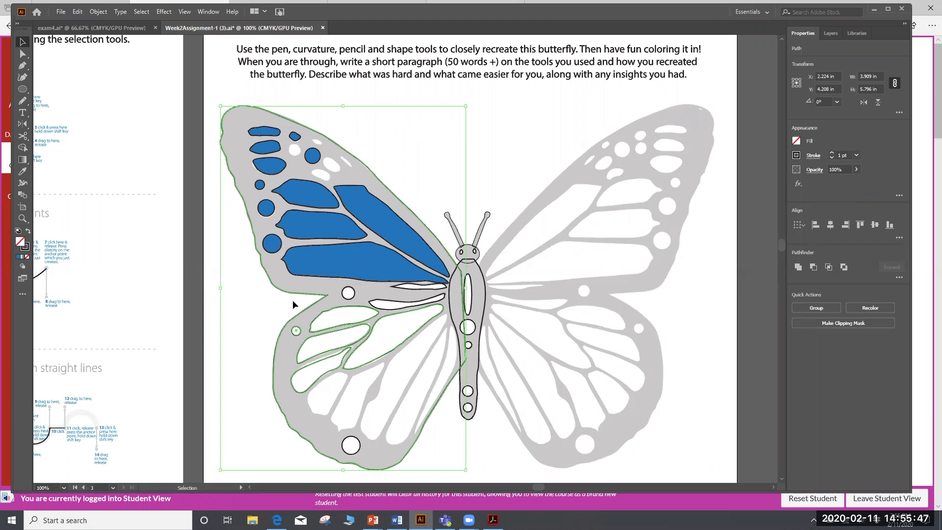
left_click(446, 382, "shift")
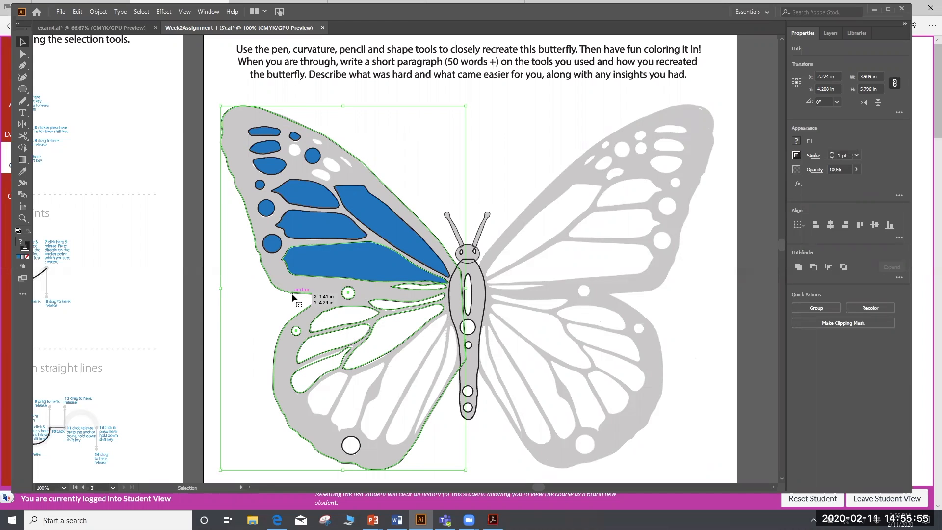
left_click(268, 278, "shift")
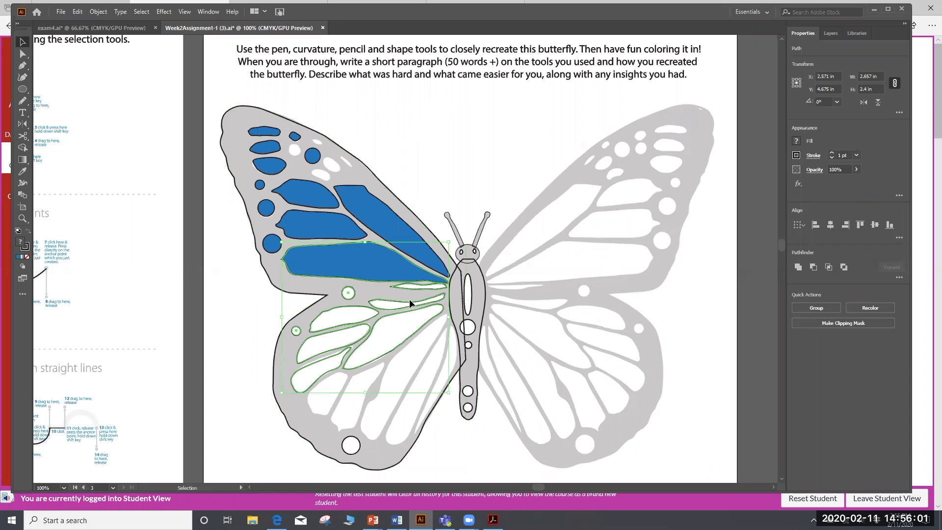
left_click(797, 141)
left_click(758, 185)
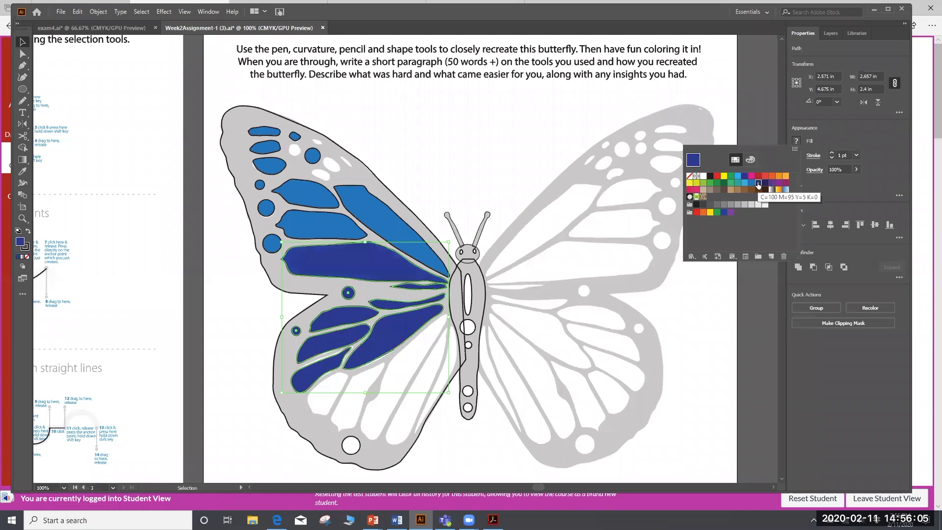
left_click(744, 182)
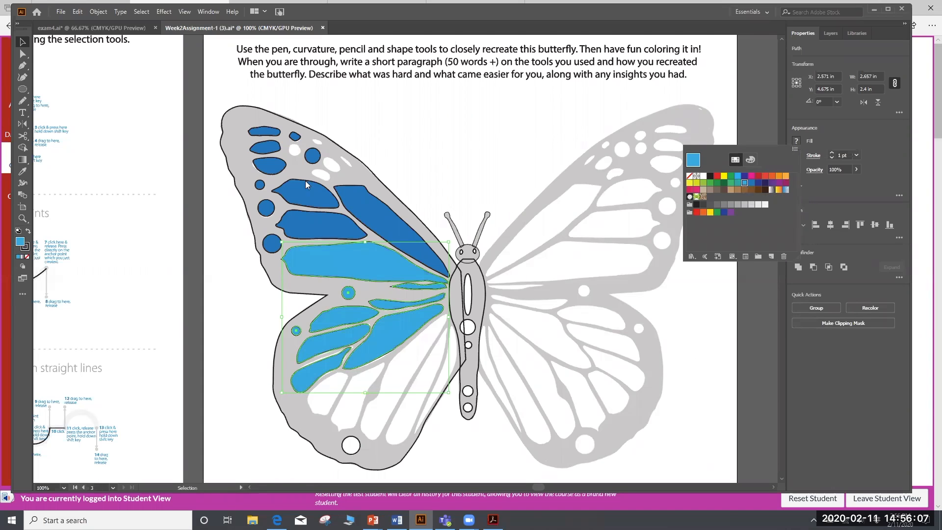
key("Escape")
Remove the stroke from all spots, circles and cells of the left wing, leaving out the wing outline, and deselect them
left_click_drag(243, 98, 427, 457)
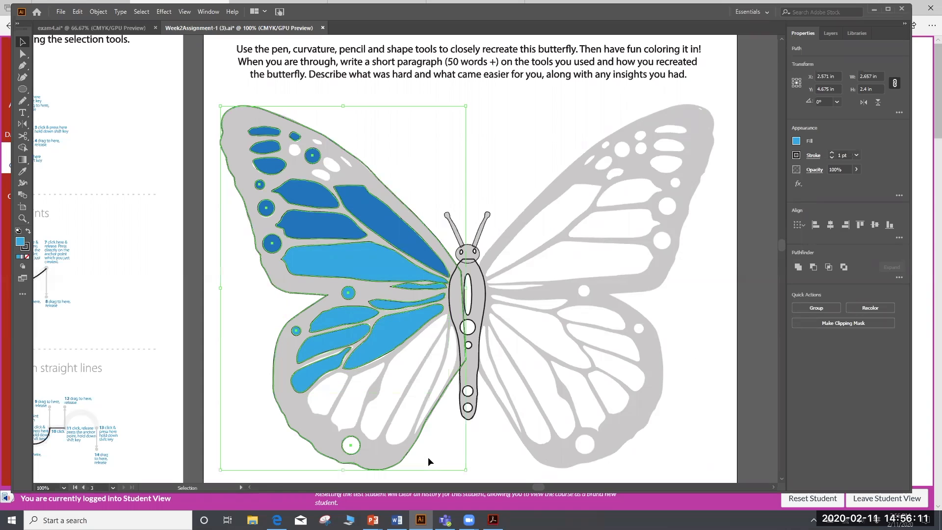
left_click(409, 208, "shift")
left_click(796, 155)
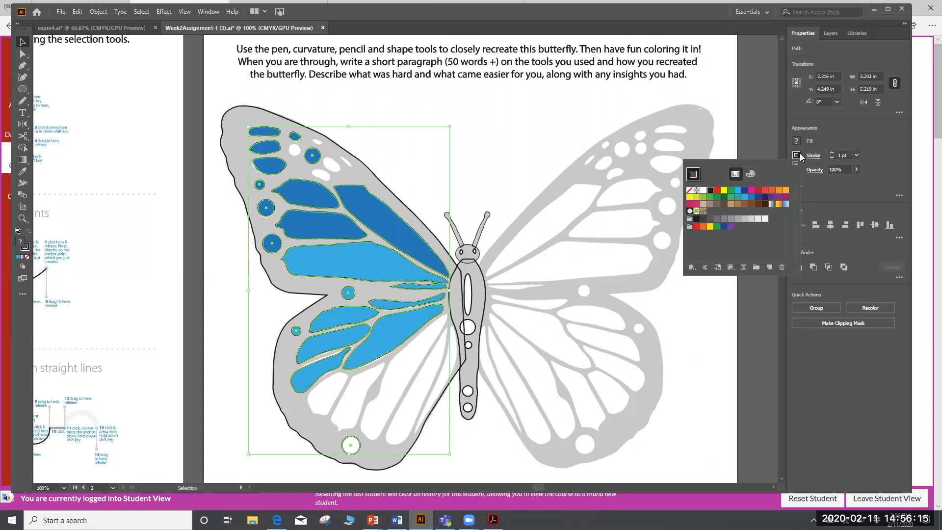
left_click(689, 190)
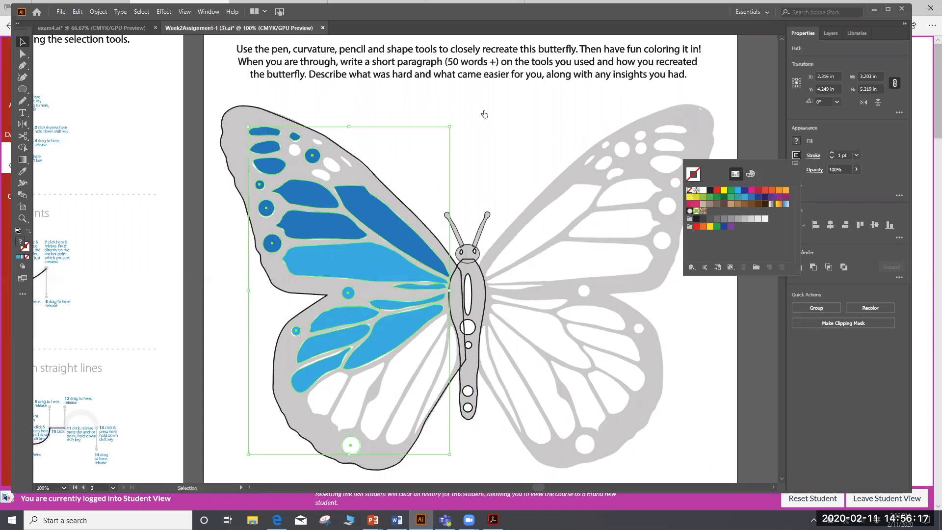
key("Escape")
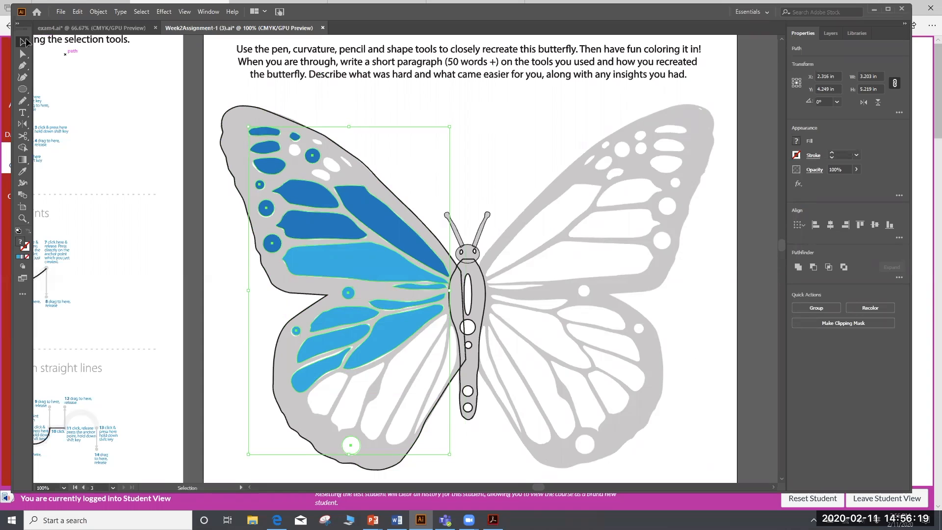
left_click(482, 122)
Fill the left wing's outline path with black
left_click(366, 167)
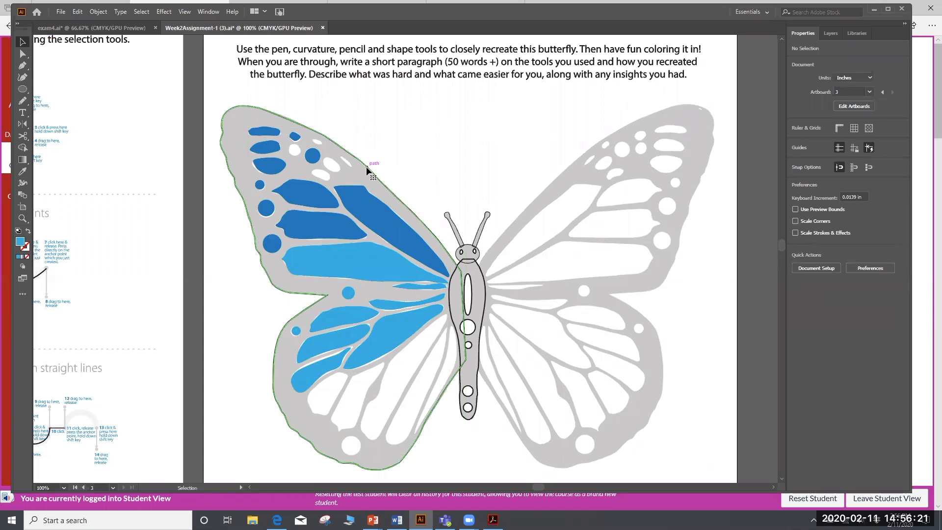
left_click(797, 142)
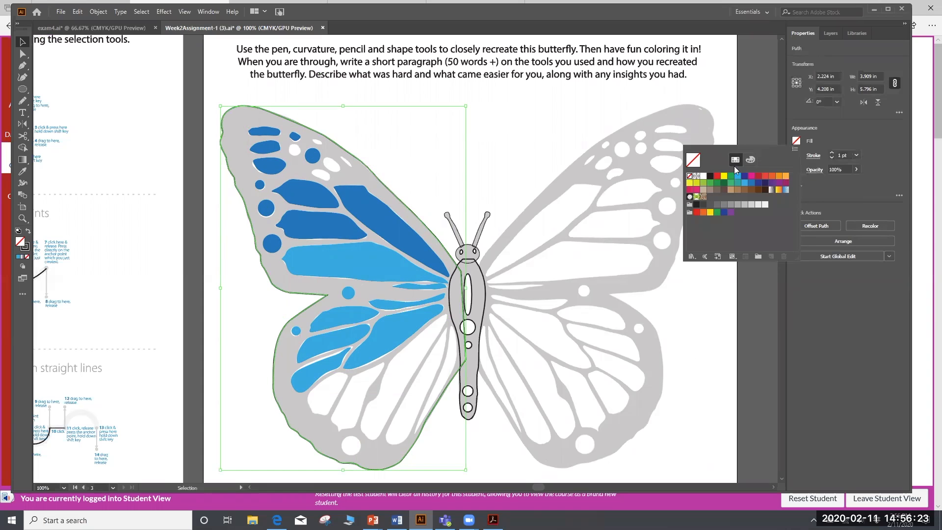
left_click(710, 176)
key("Escape")
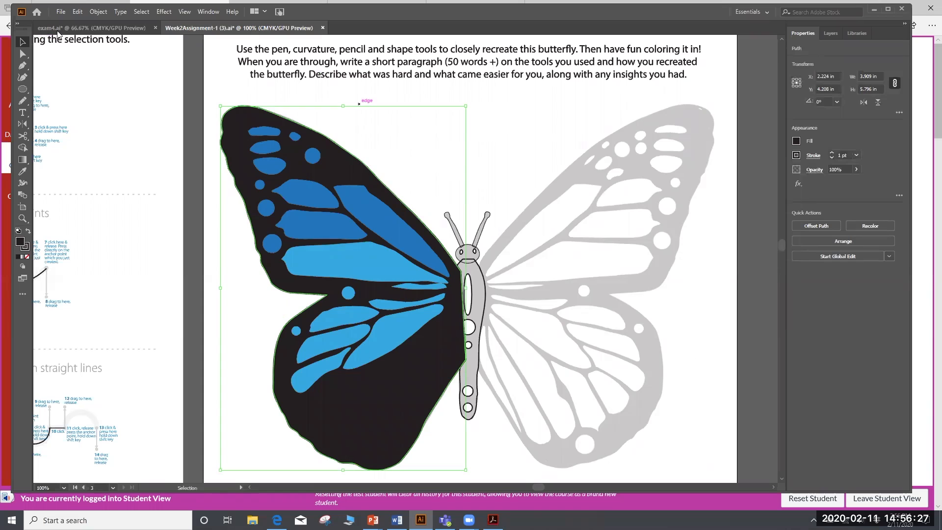
Group the left wing outline with all its spots, circles and cells, and test that the group selects as one object
left_click_drag(213, 88, 412, 462)
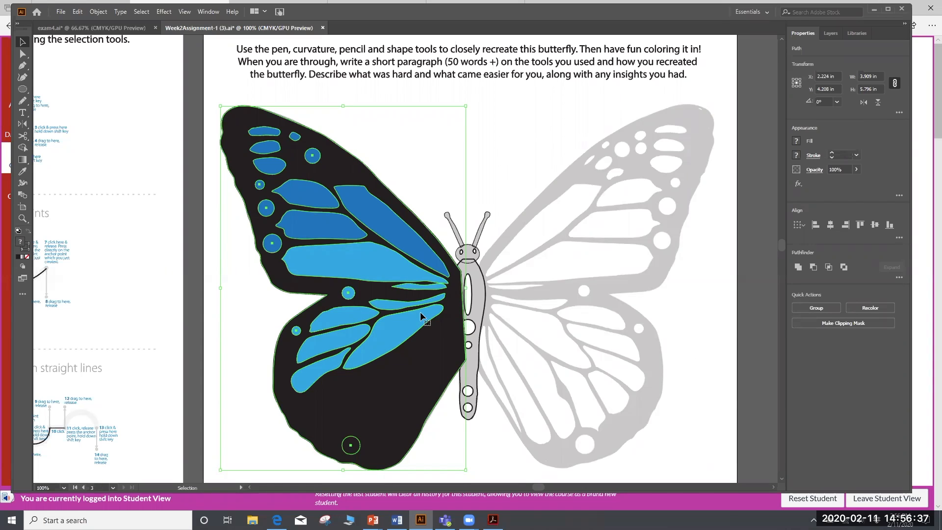
key("a")
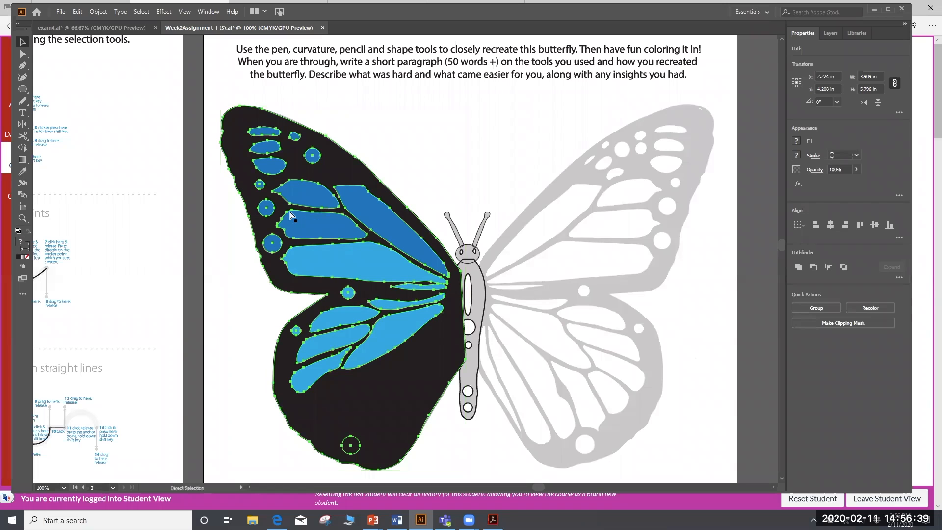
key("ctrl+g")
key("v")
left_click(530, 131)
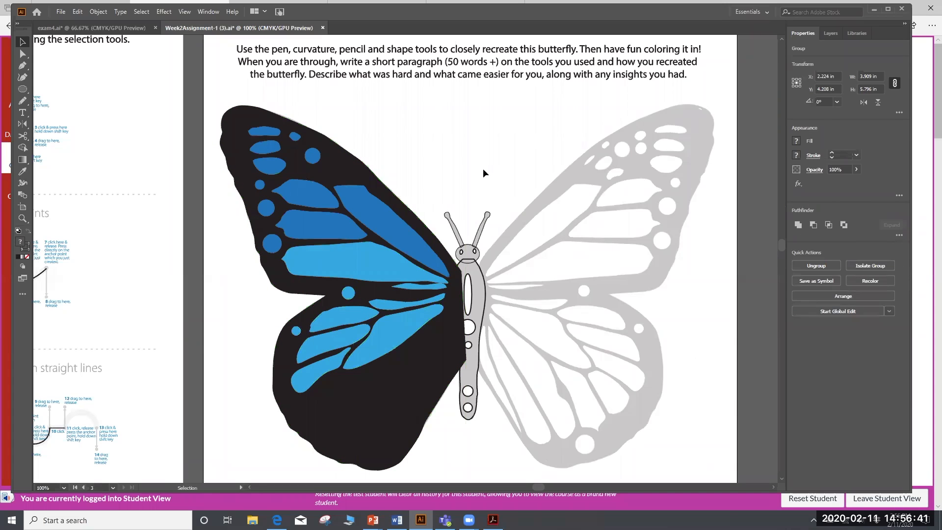
left_click(385, 325)
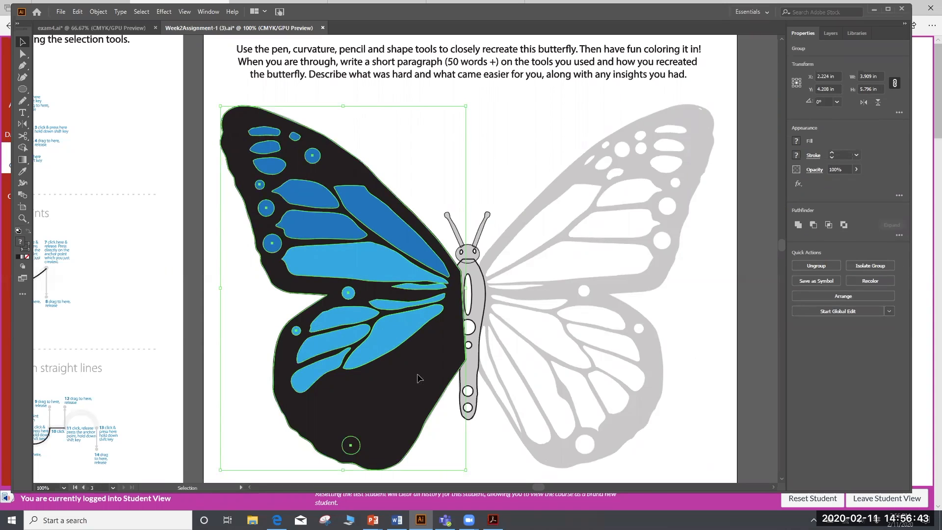
left_click(518, 167)
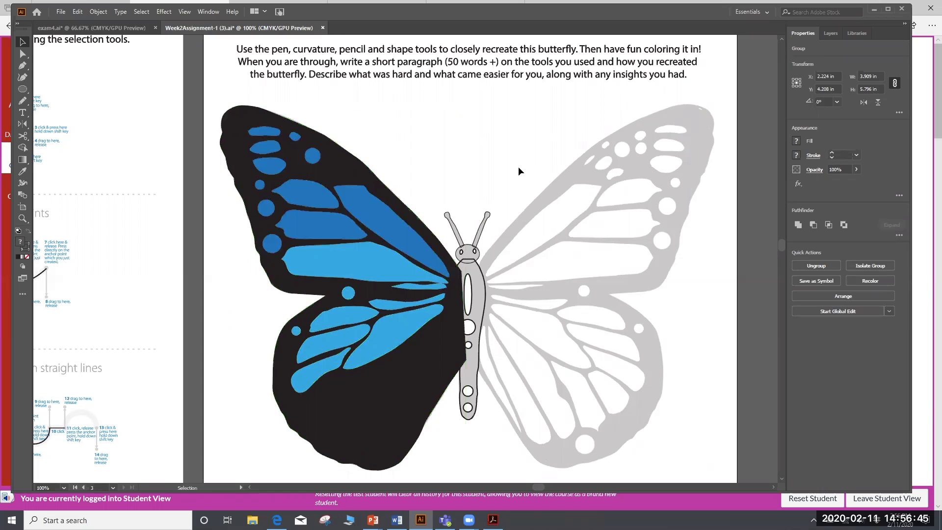
Create a mirrored copy of the left wing group by reflecting it across the vertical axis
left_click(385, 217)
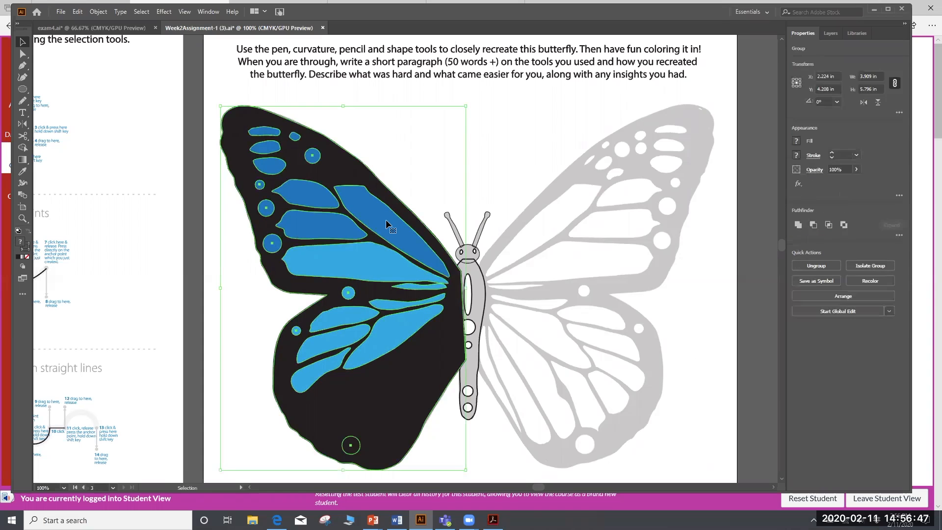
double_click(23, 124)
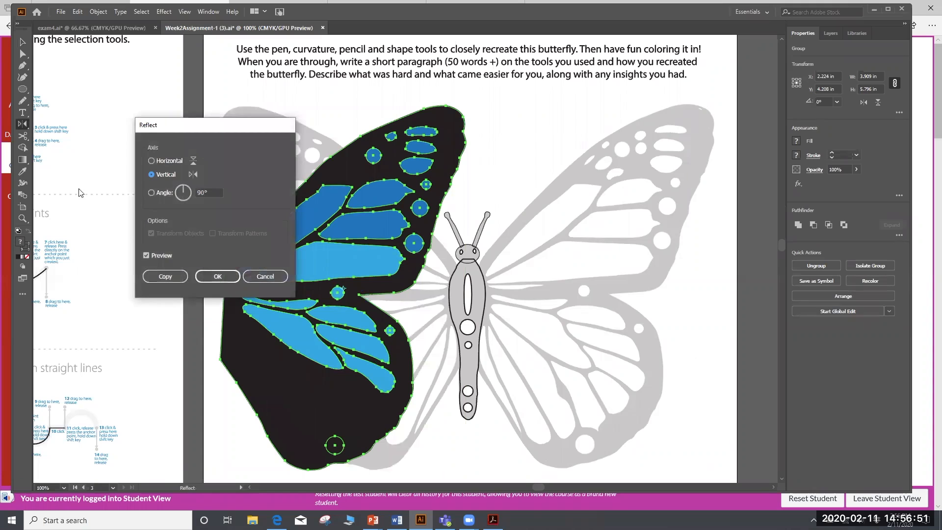
left_click(170, 277)
left_click_drag(169, 278, 171, 255)
Move the mirrored wing onto the template's right wing and rotate it slightly clockwise to match
left_click(23, 44)
left_click_drag(346, 178, 587, 173)
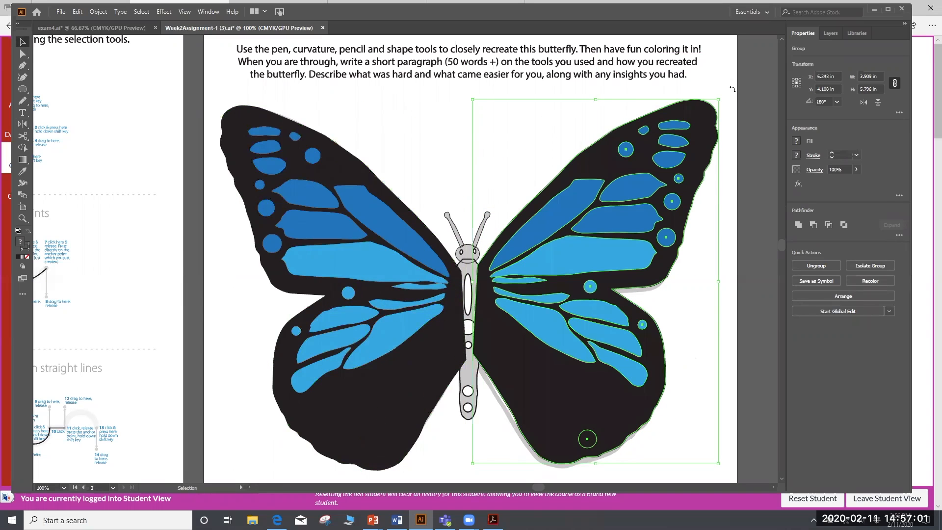
left_click_drag(732, 89, 716, 100)
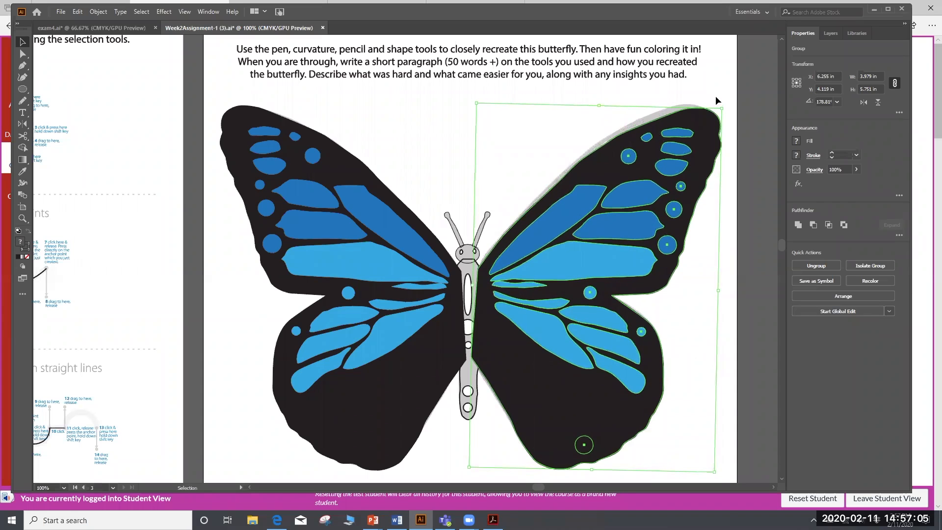
Nudge the mirrored right wing slightly left and rotate it a little counter-clockwise to match the template
key("Left")
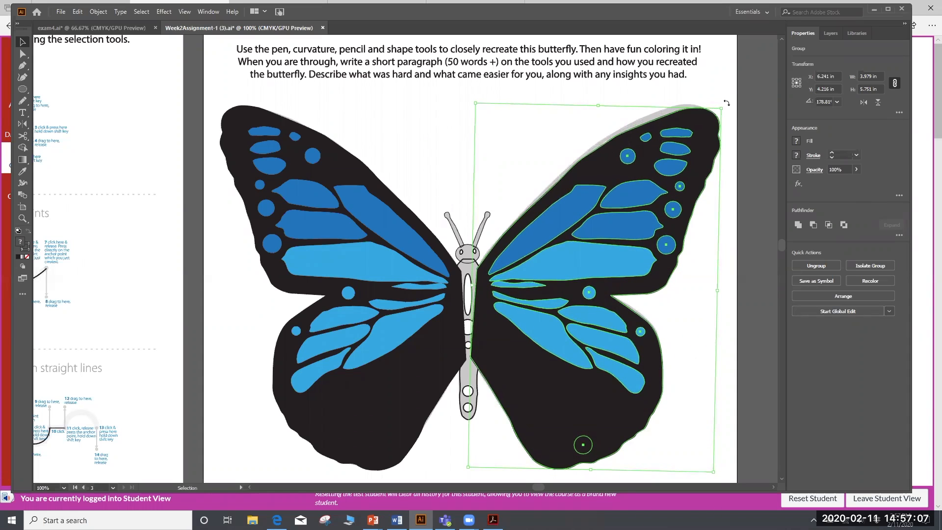
left_click_drag(723, 100, 721, 98)
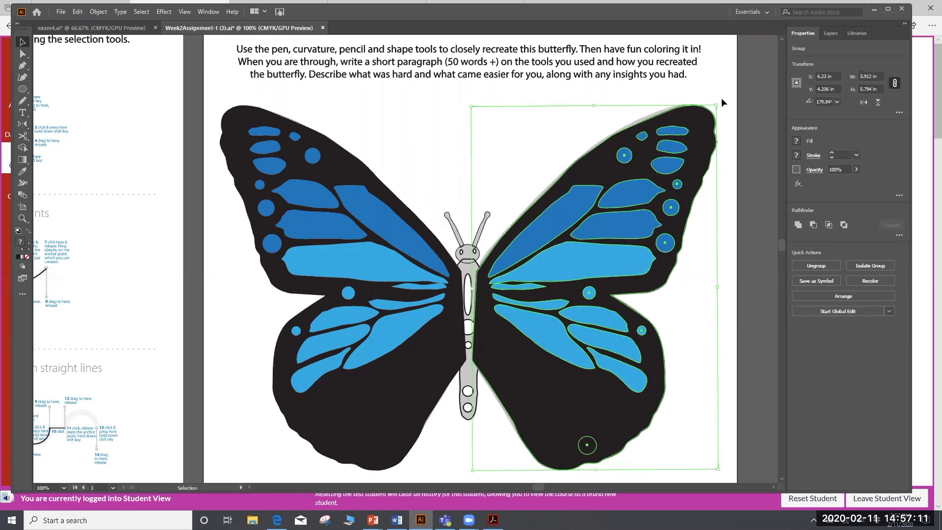
left_click(524, 90)
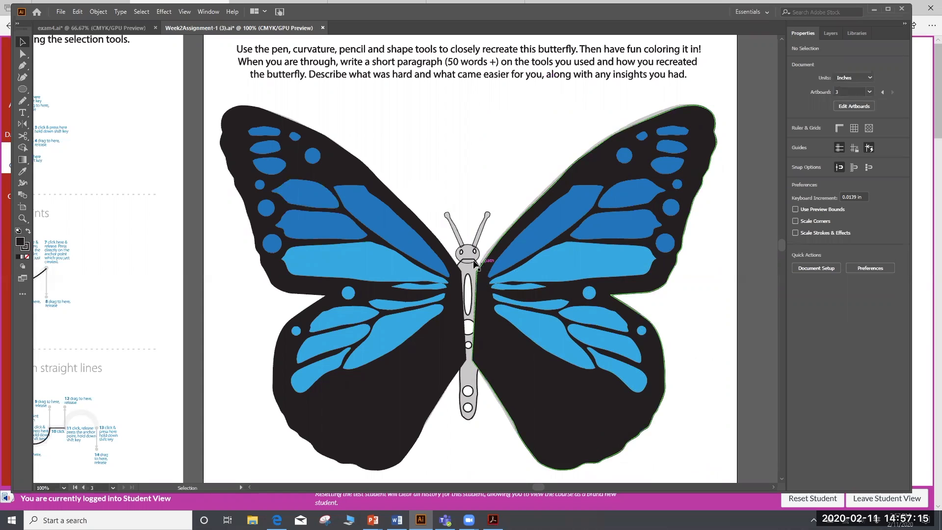
Select the long oval and the four circles on the body together with the left eye
left_click(475, 271)
left_click(471, 278)
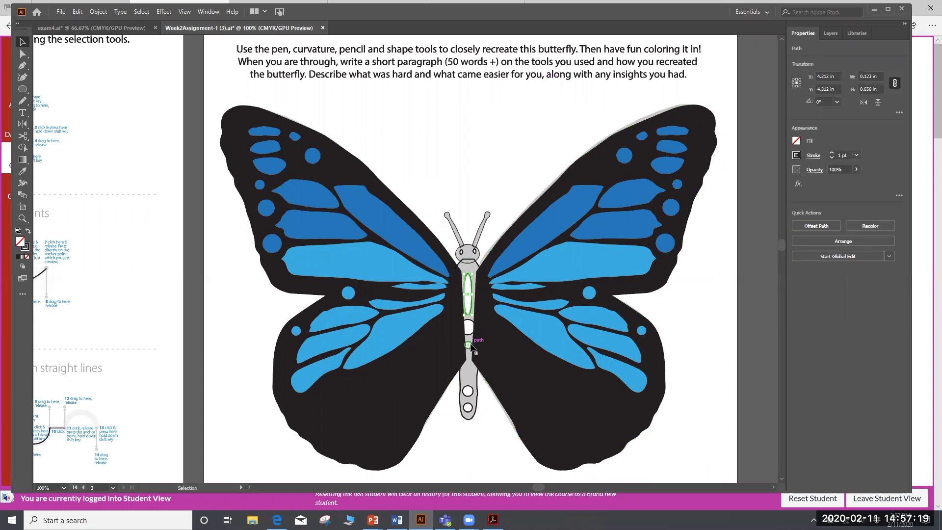
left_click(470, 346, "shift")
left_click(468, 393)
left_click(469, 407, "shift")
left_click(469, 345, "shift")
left_click(470, 326, "shift")
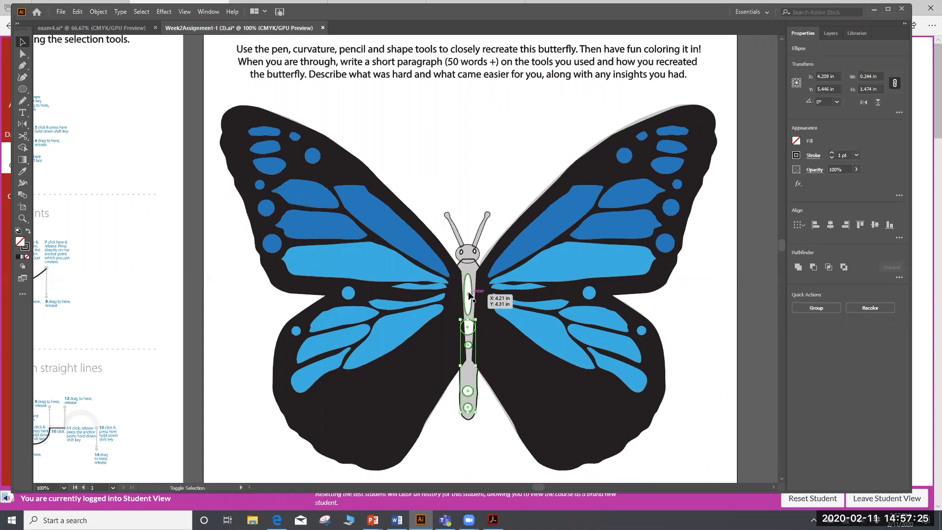
left_click(468, 294, "shift")
left_click(464, 253, "shift")
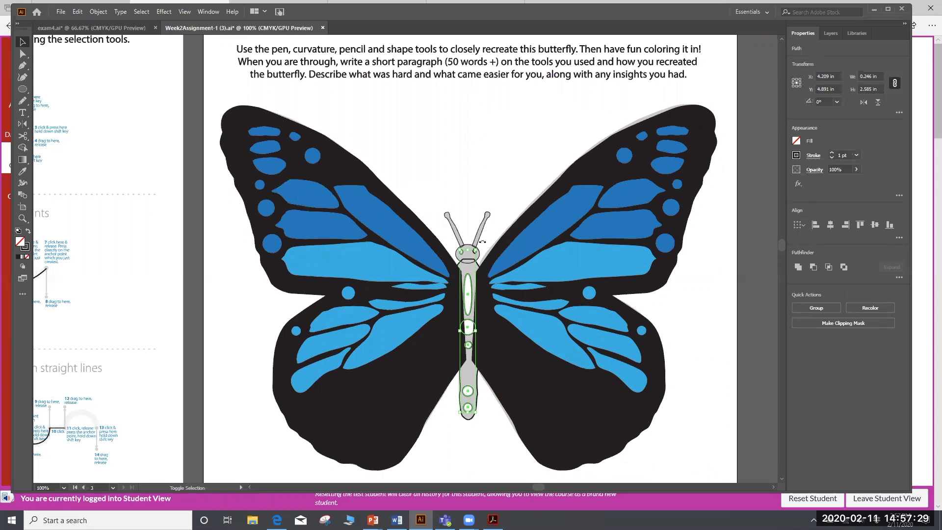
left_click_drag(482, 242, 457, 253)
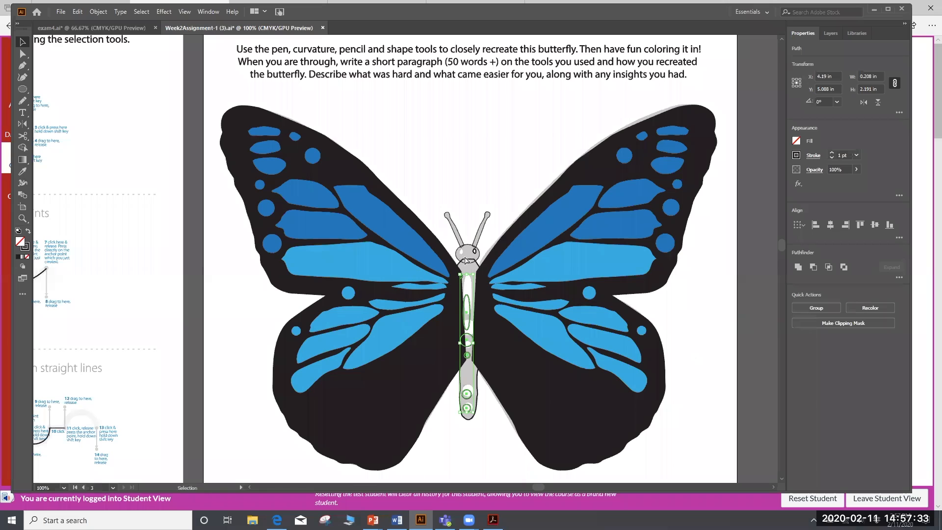
key("ctrl+plus")
key("ctrl+plus")
scroll(456, 216, "up", 3)
key("ctrl+z")
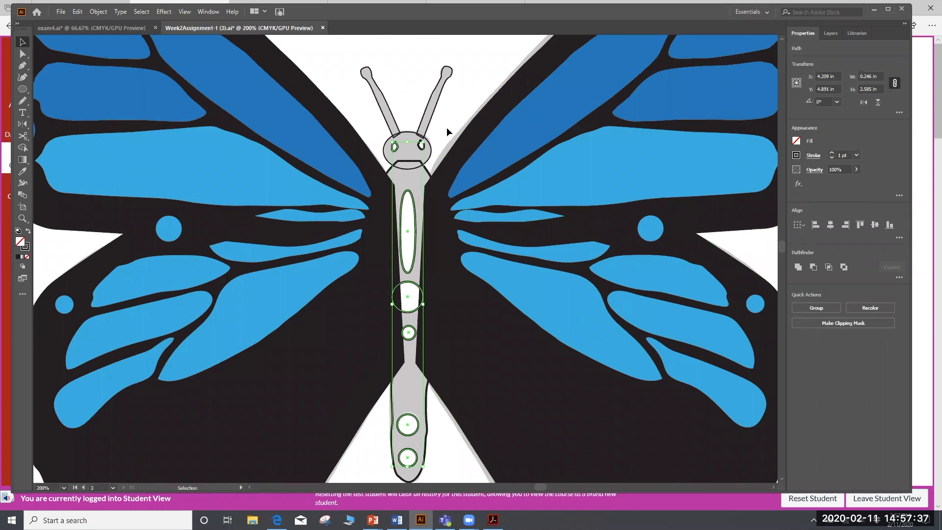
Add the right eye to the selected body markings and left eye, and fill them all with teal
key("ctrl+minus")
key("ctrl+plus")
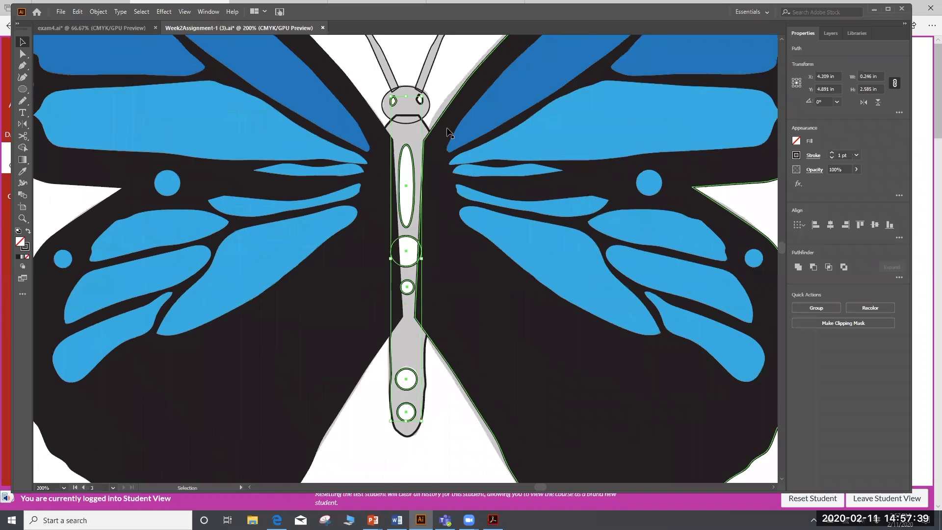
key("ctrl+plus")
key("ctrl+plus")
scroll(448, 131, "up", 3)
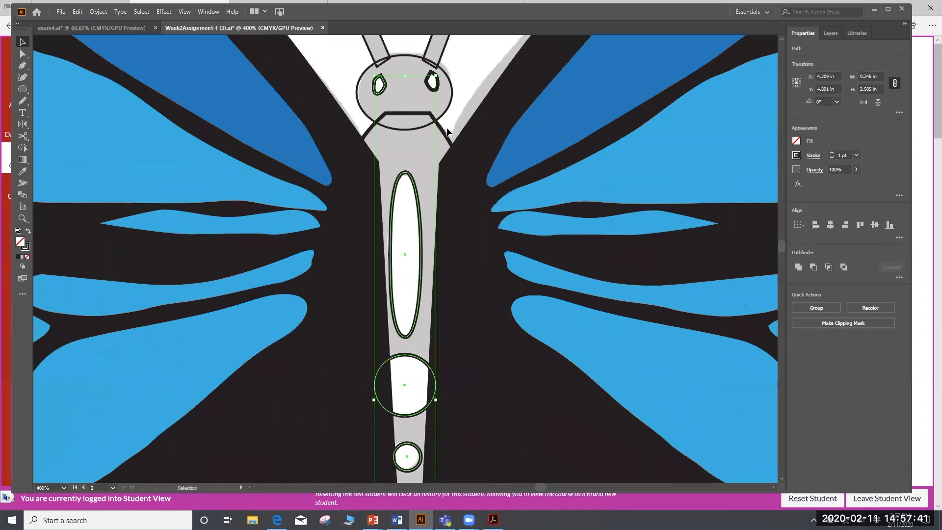
left_click_drag(436, 75, 437, 72)
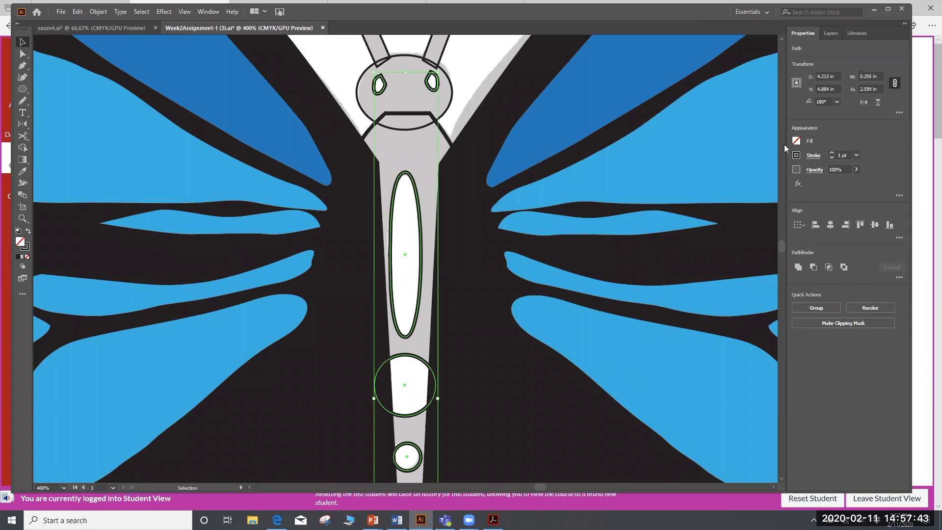
left_click(796, 142)
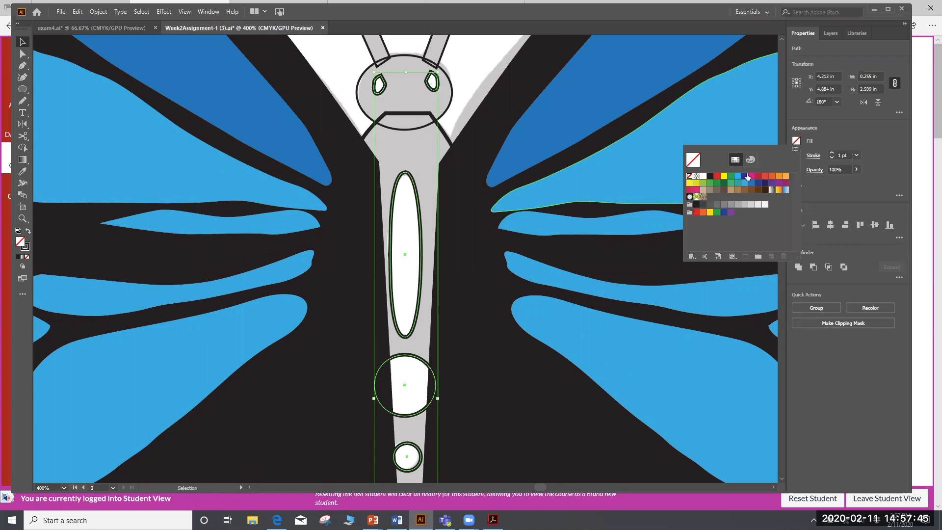
left_click(738, 184)
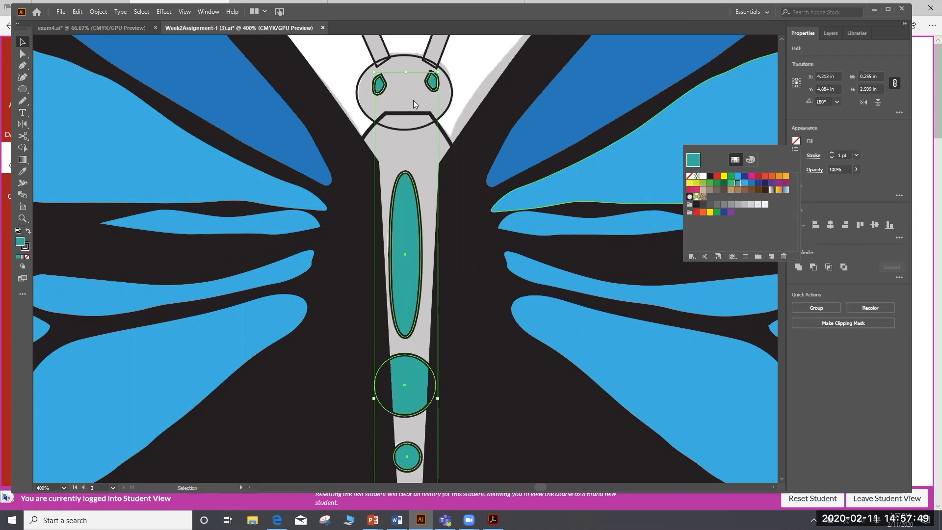
Fill both antennae, the head and the body outline with black
scroll(479, 78, "up", 5)
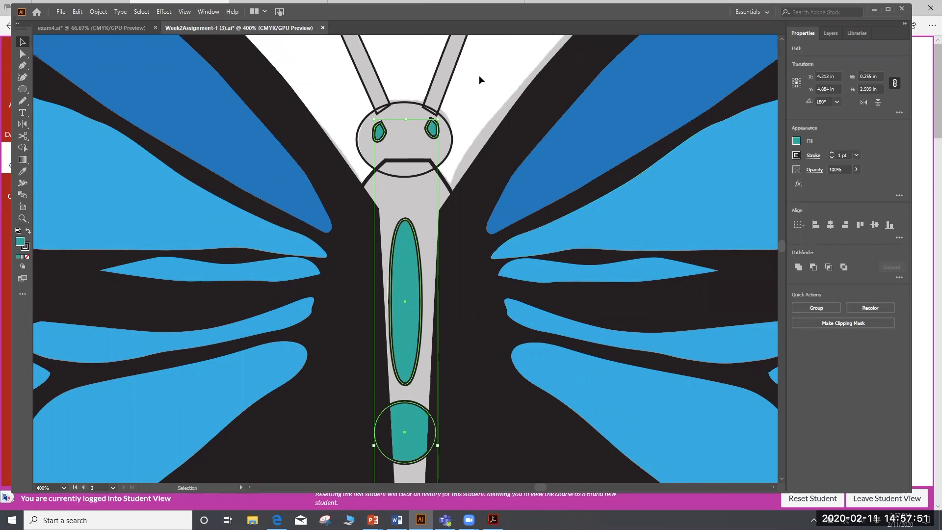
key("ctrl+minus")
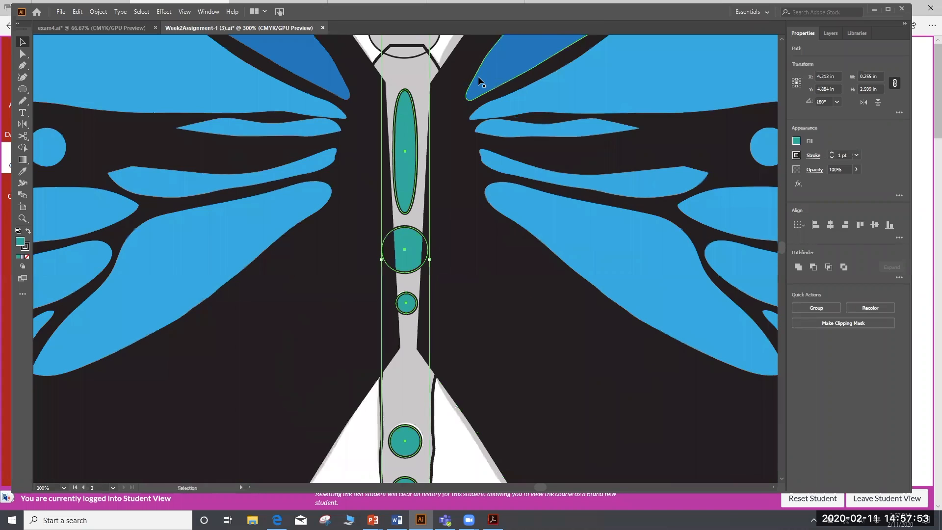
key("ctrl+minus")
scroll(479, 80, "up", 2)
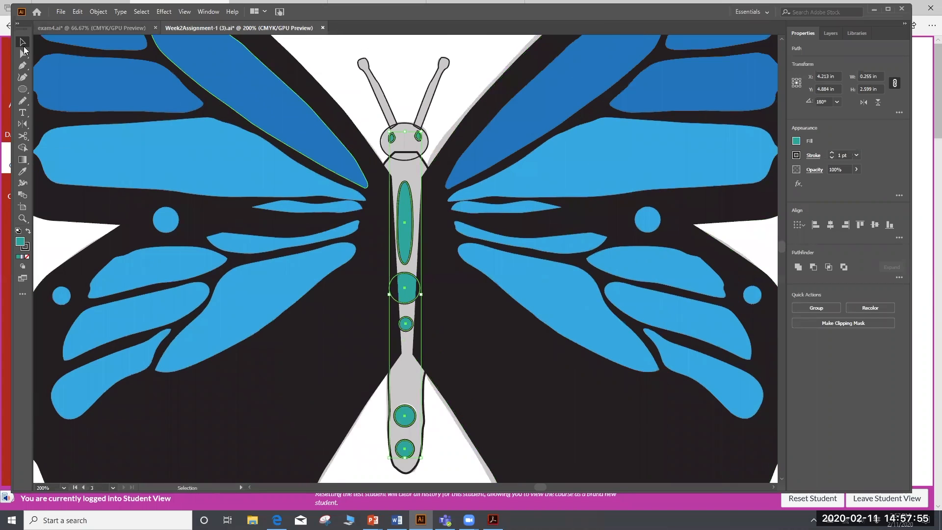
left_click(366, 68)
left_click(442, 66, "shift")
left_click(403, 142, "shift")
left_click(404, 344, "shift")
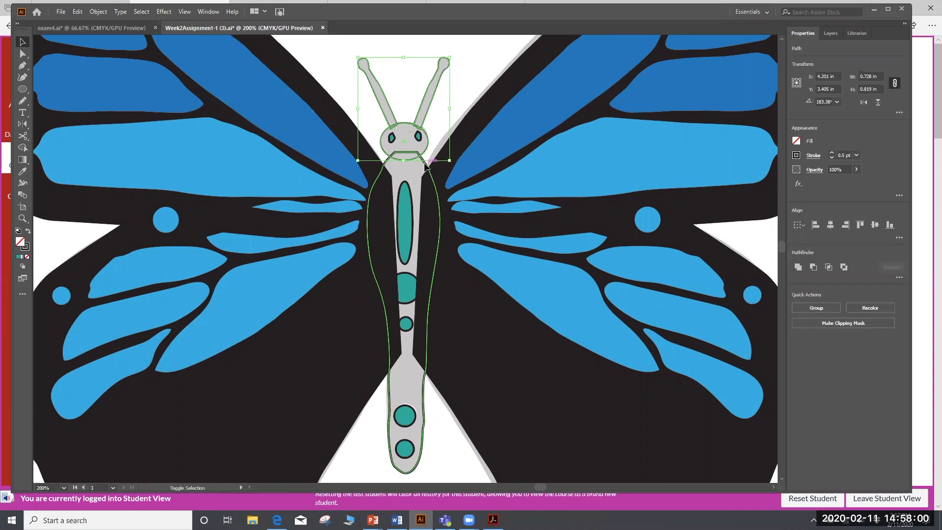
left_click(795, 141)
left_click(709, 176)
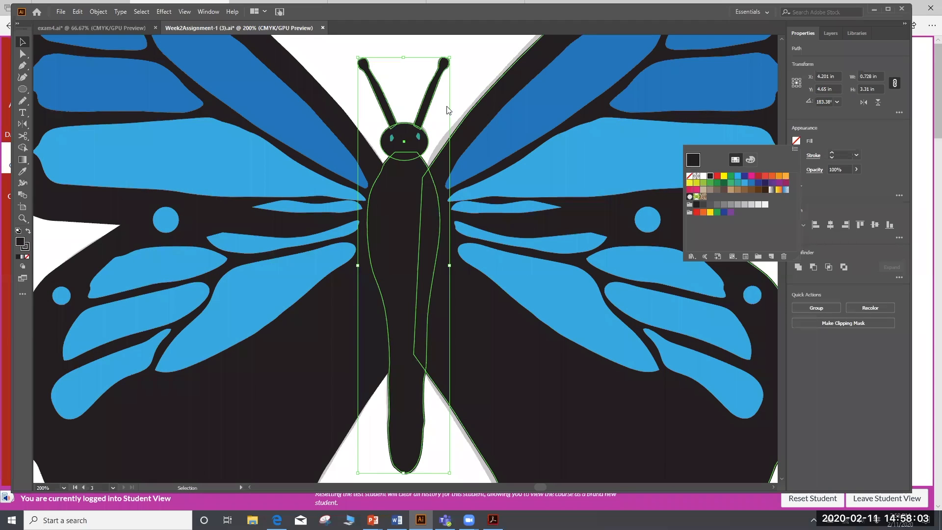
left_click(466, 90)
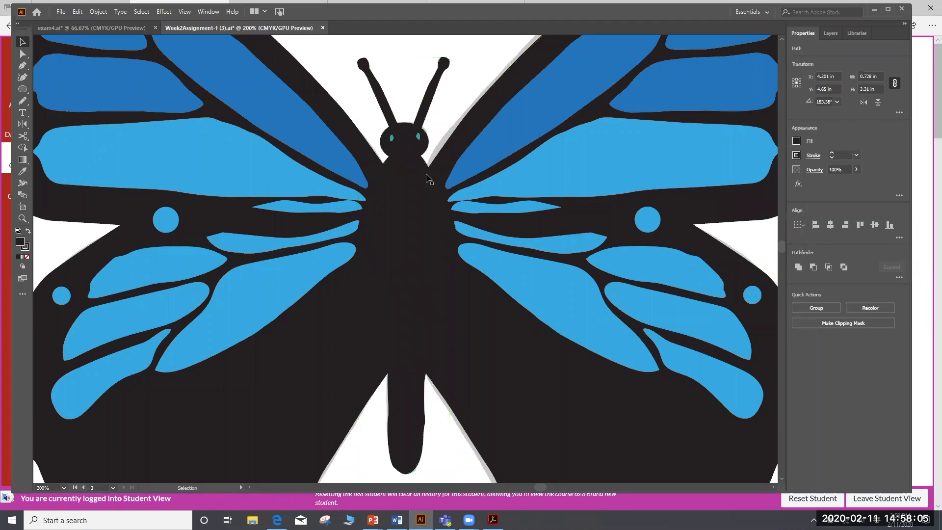
Send the black body shape to the back of the stacking order, behind its teal markings
left_click(417, 196)
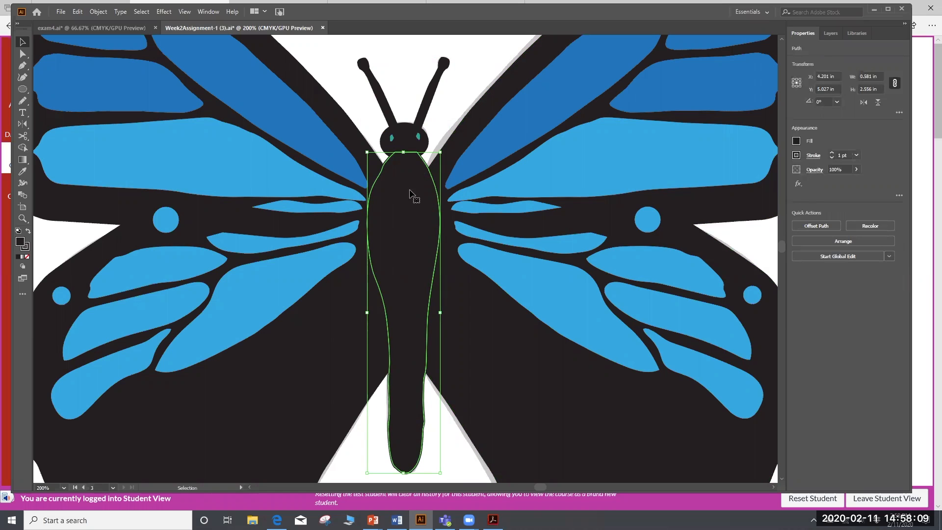
left_click(93, 12)
mouse_move(155, 34)
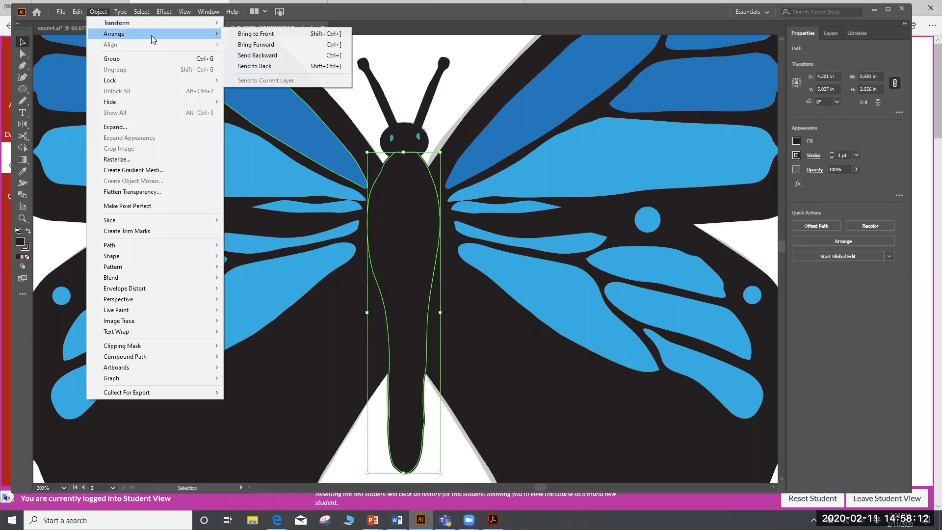
left_click(254, 65)
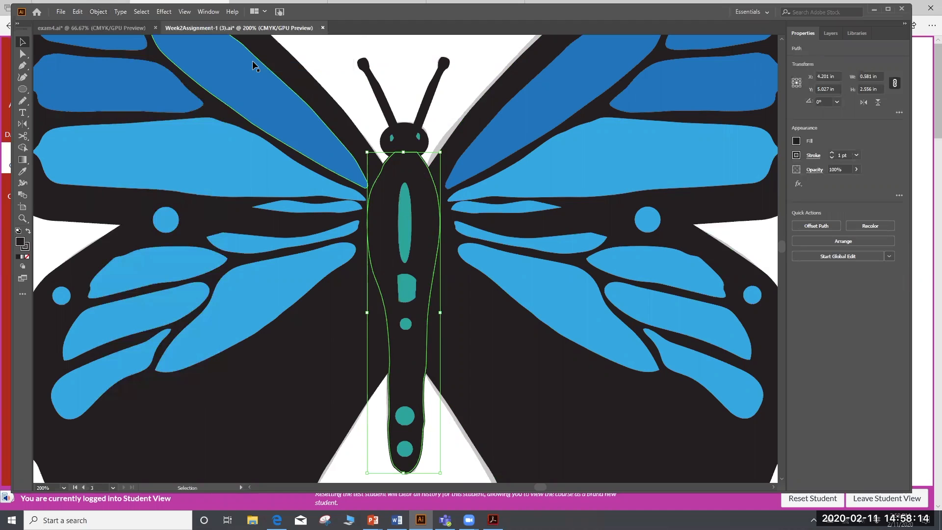
left_click(474, 67)
Select the left and right wing groups together and send them to the back, behind the body markings
left_click(407, 224)
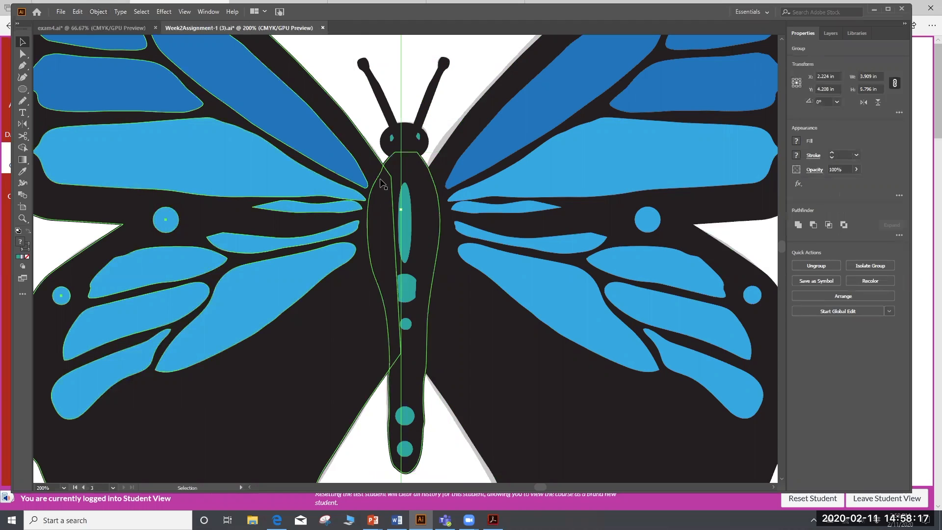
left_click(450, 155, "shift")
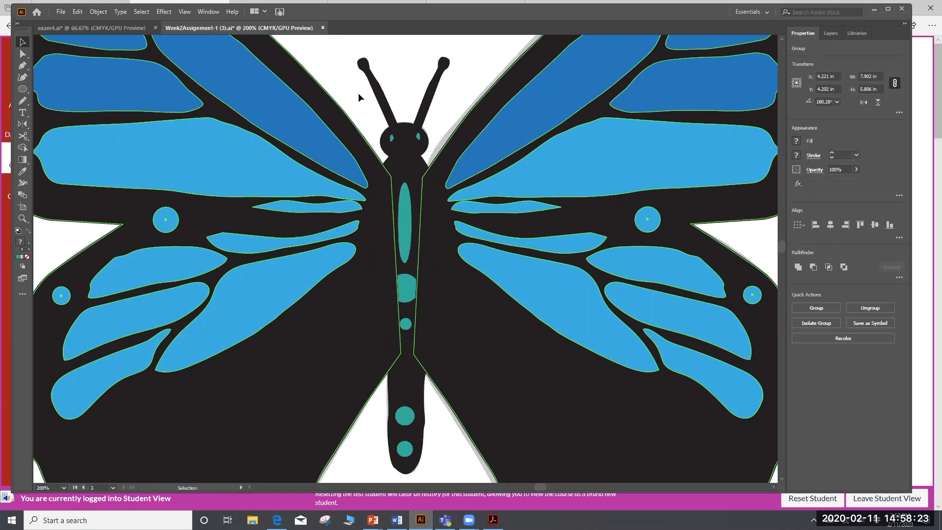
left_click(480, 120, "shift")
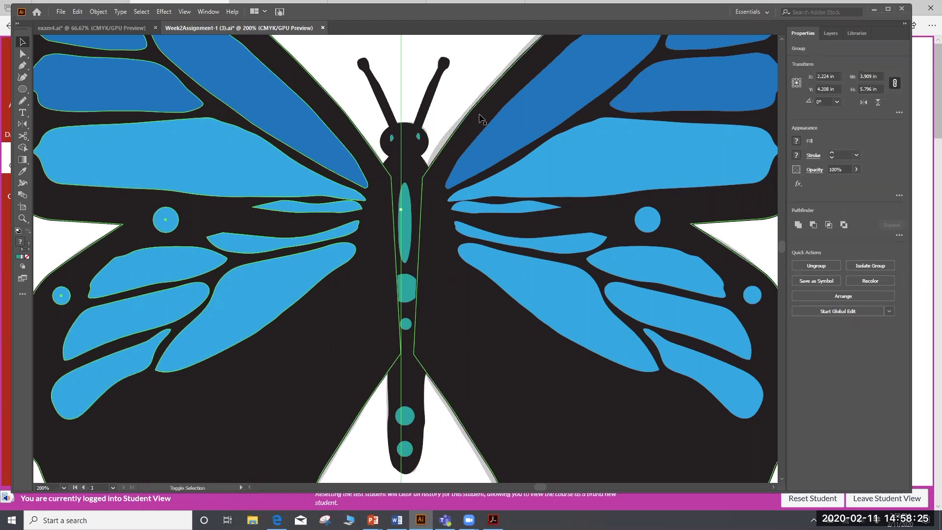
left_click(482, 119, "shift")
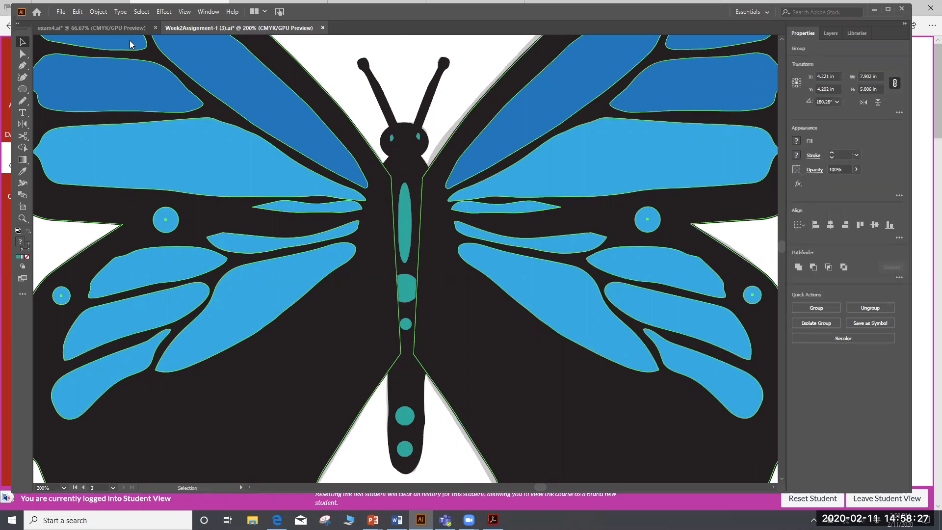
left_click(97, 12)
mouse_move(114, 34)
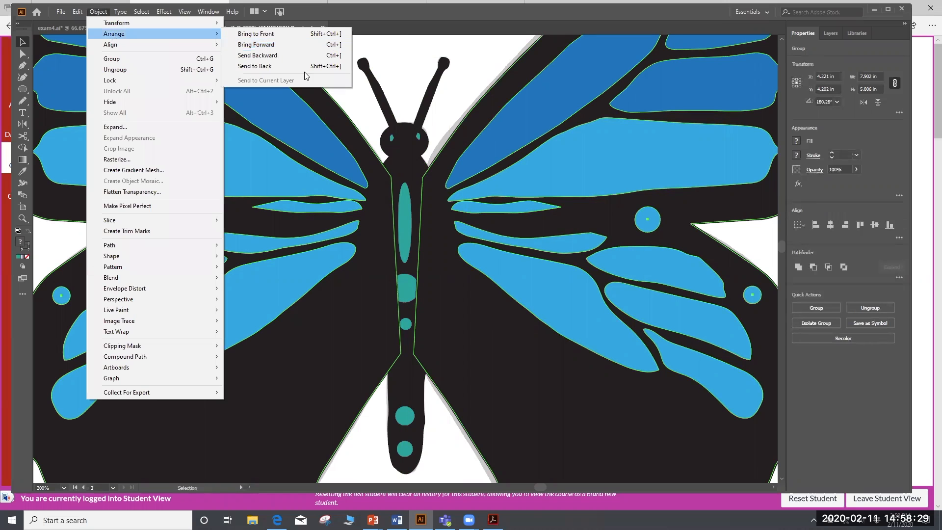
left_click(295, 67)
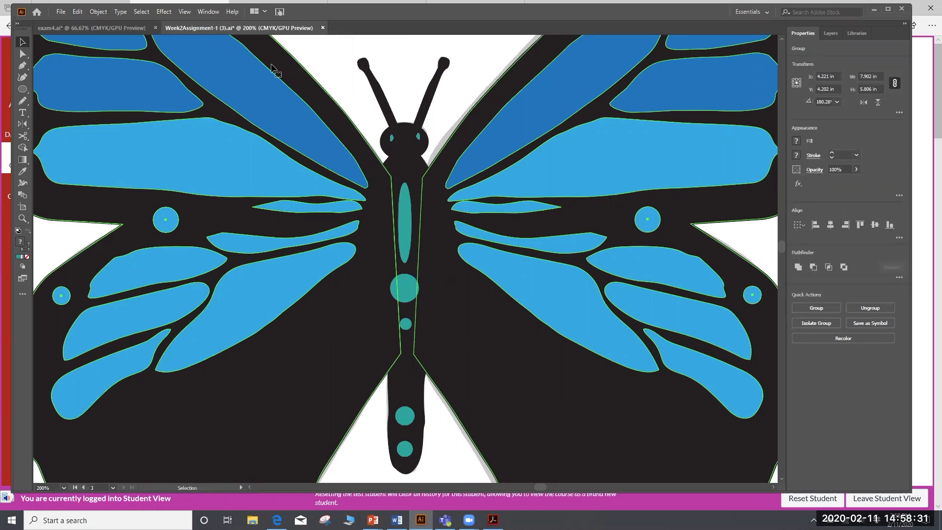
left_click(455, 65)
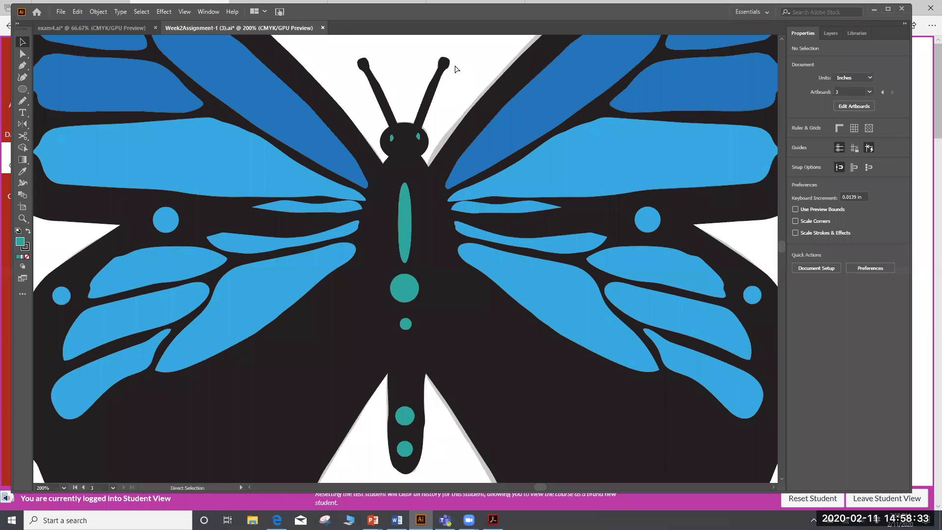
Draw a text area about 6.82 in wide and 1.56 in high in the empty space below the butterfly
key("ctrl+minus")
key("ctrl+minus")
key("ctrl+minus")
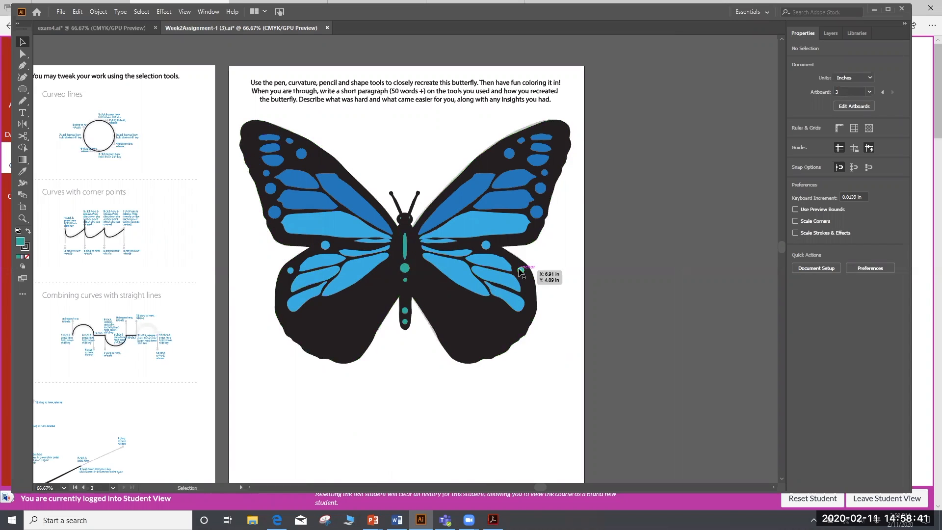
left_click(309, 191)
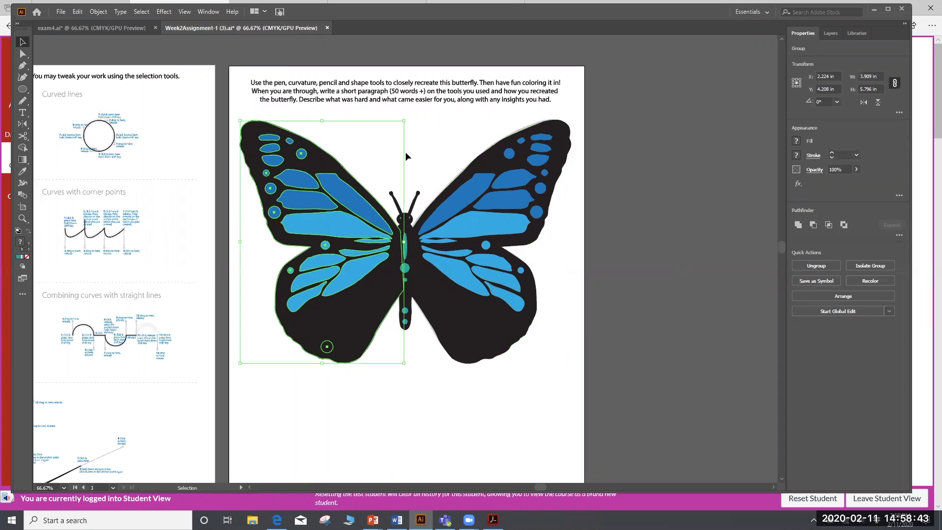
left_click(445, 128)
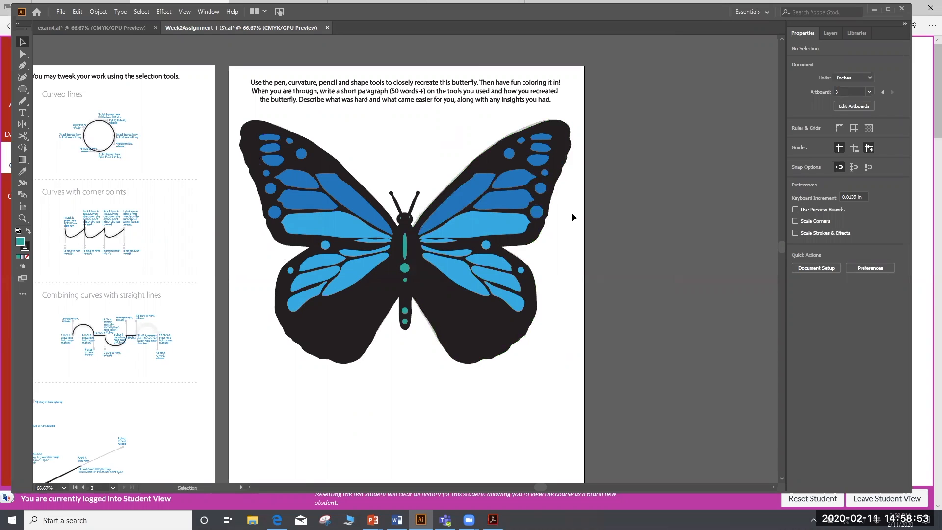
left_click(24, 113)
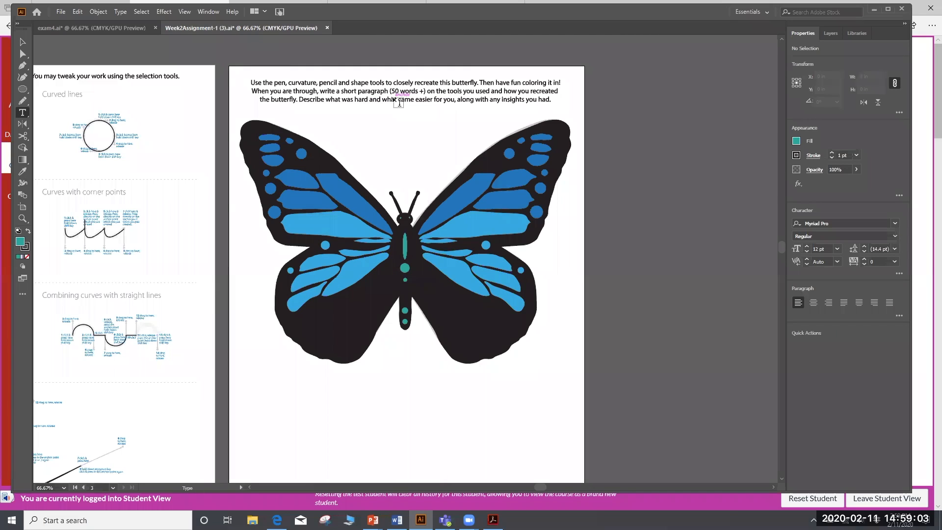
left_click(22, 113)
left_click_drag(266, 386, 551, 449)
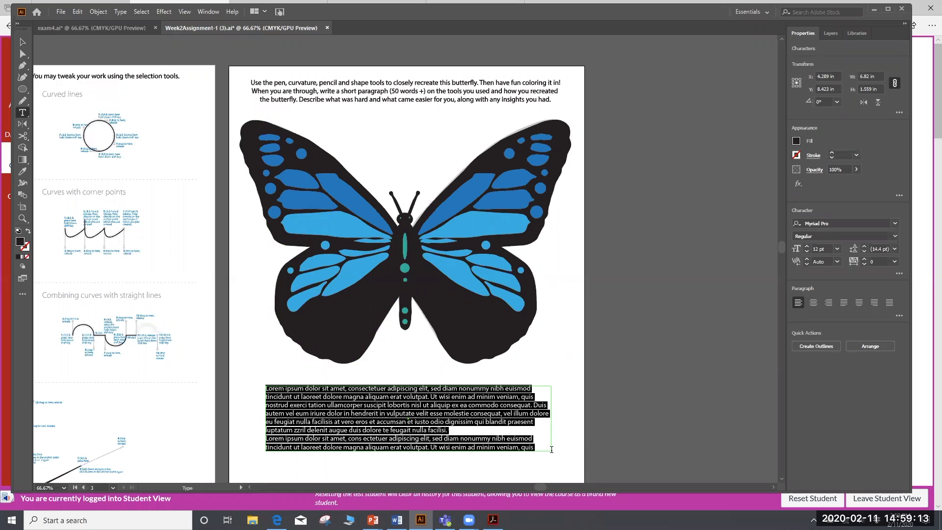
Begin the paragraph with "For this butterfly, I used the shape for all of the circle and oval shapes"
type("For this")
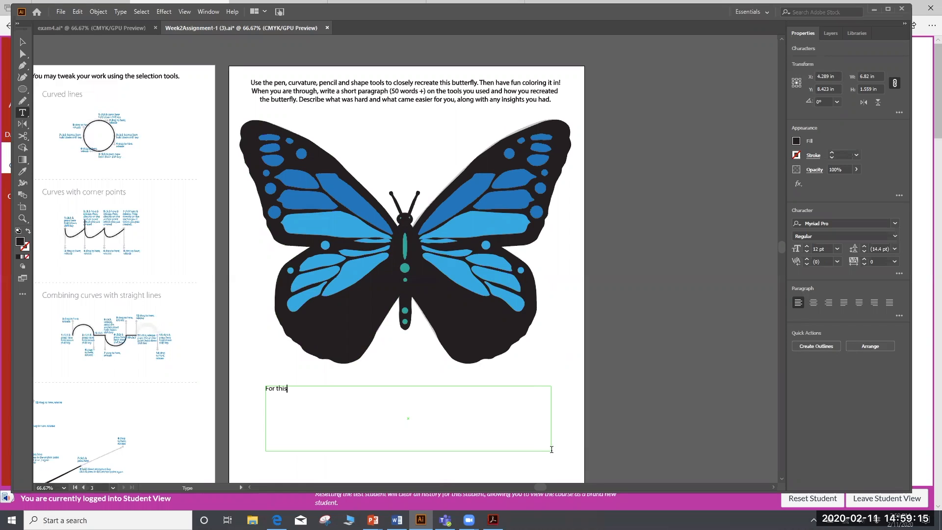
type(" butterfly")
type("ed the shape too")
key("BackSpace")
key("BackSpace")
key("BackSpace")
key("BackSpace")
key("BackSpace")
key("BackSpace")
key("BackSpace")
key("BackSpace")
type("e")
type("llpict")
key("BackSpace")
type("al too")
key("BackSpace")
key("BackSpace")
key("BackSpace")
key("BackSpace")
key("BackSpace")
key("BackSpace")
key("BackSpace")
key("BackSpace")
key("BackSpace")
key("BackSpace")
type("shape for all of the circle and oval shapes")
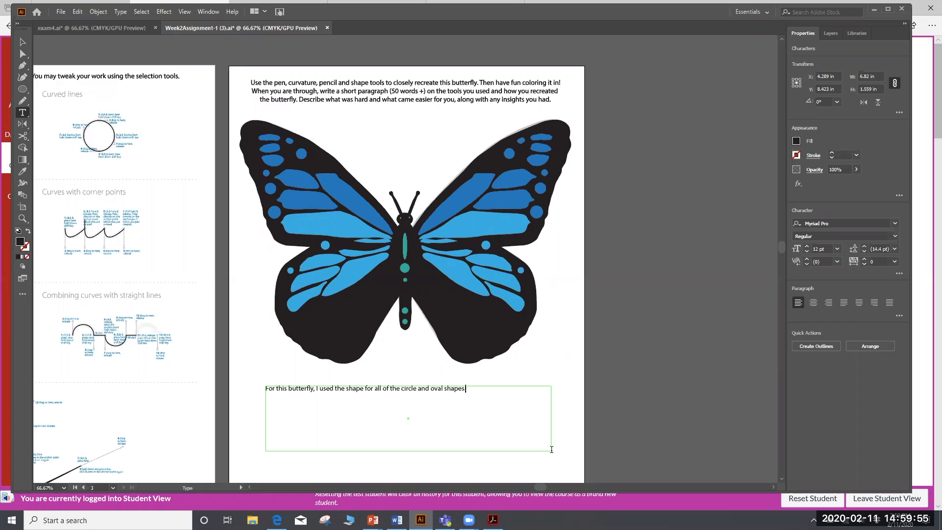
End the first sentence and add "For the wing, I used the pen tool." to the paragraph
type(".  For the wing, I used the pentoo")
key("BackSpace")
key("BackSpace")
key("BackSpace")
key("BackSpace")
type("tool")
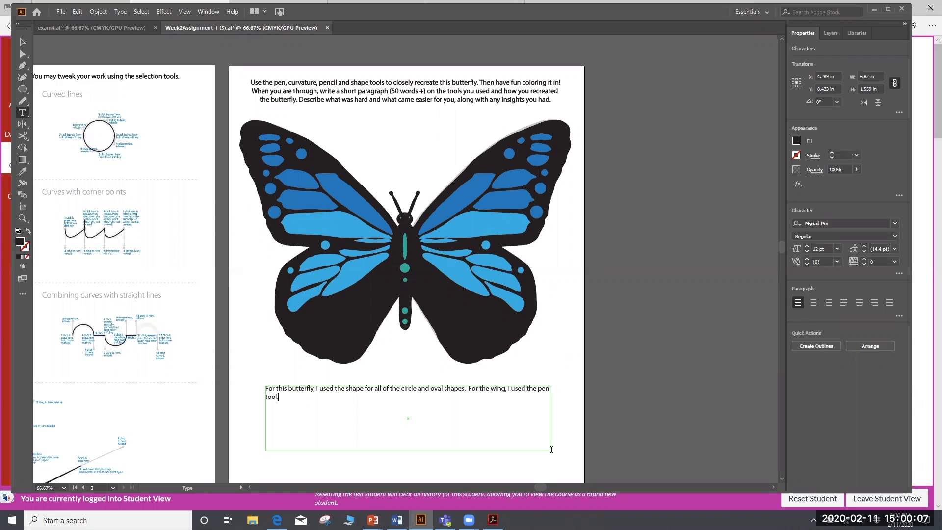
type(" .")
Switch to the Week 2 assignment page in the browser and check the submission requirements for file name and format
left_click(277, 520)
scroll(466, 330, "down", 8)
scroll(466, 330, "up", 8)
scroll(466, 330, "down", 4)
scroll(466, 330, "down", 9)
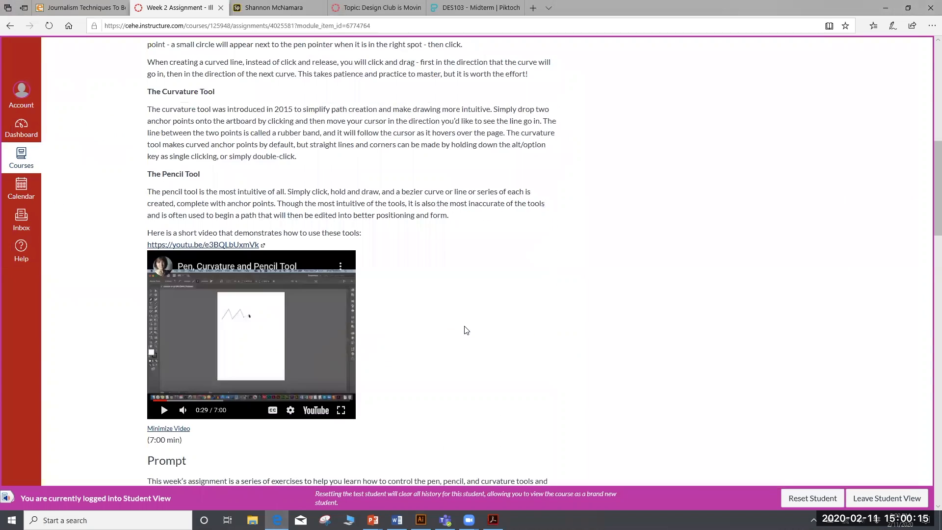
scroll(466, 330, "down", 7)
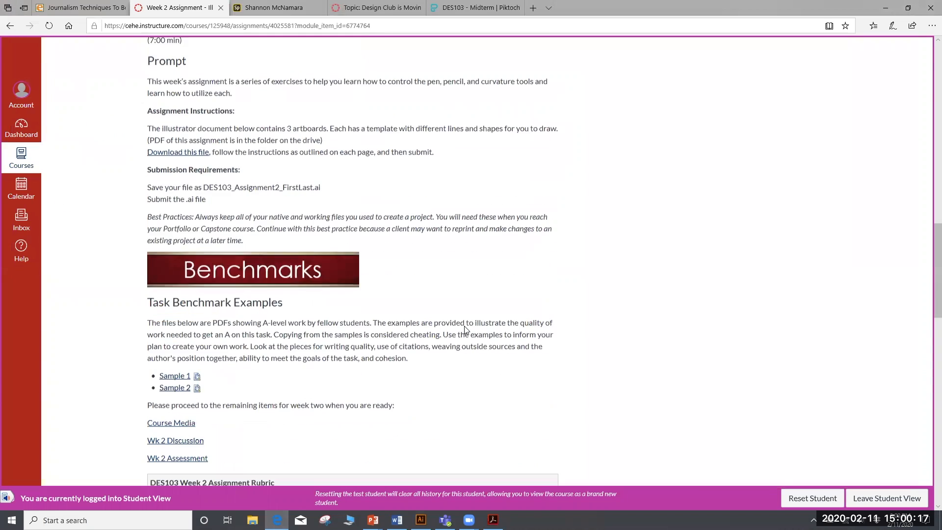
scroll(466, 330, "up", 3)
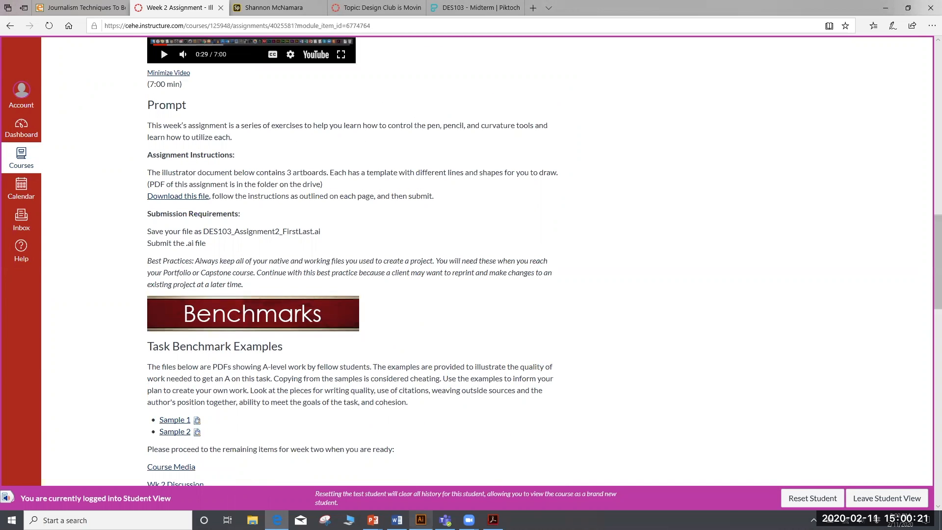
Return to Illustrator and start saving the document under a new name in Desktop > IU > des 103 > des 103-new > week 2 > assignment
left_click(420, 519)
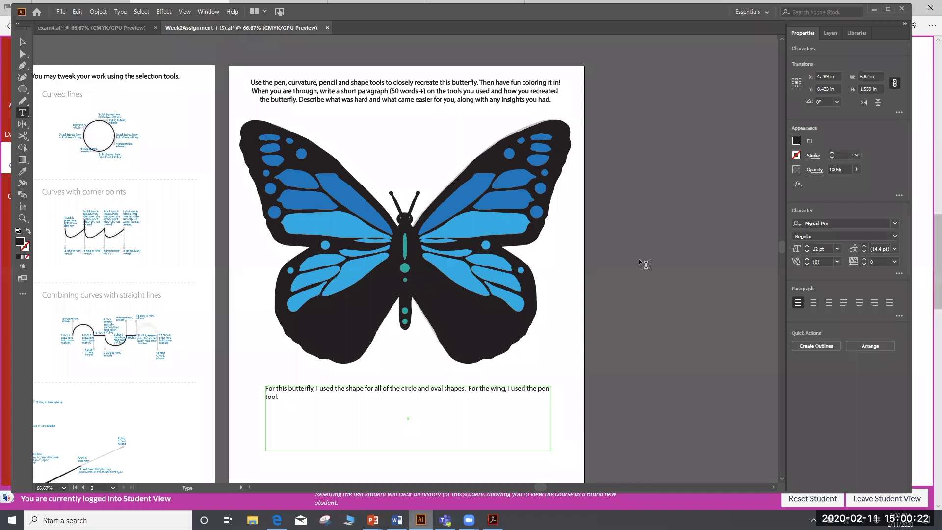
left_click(59, 12)
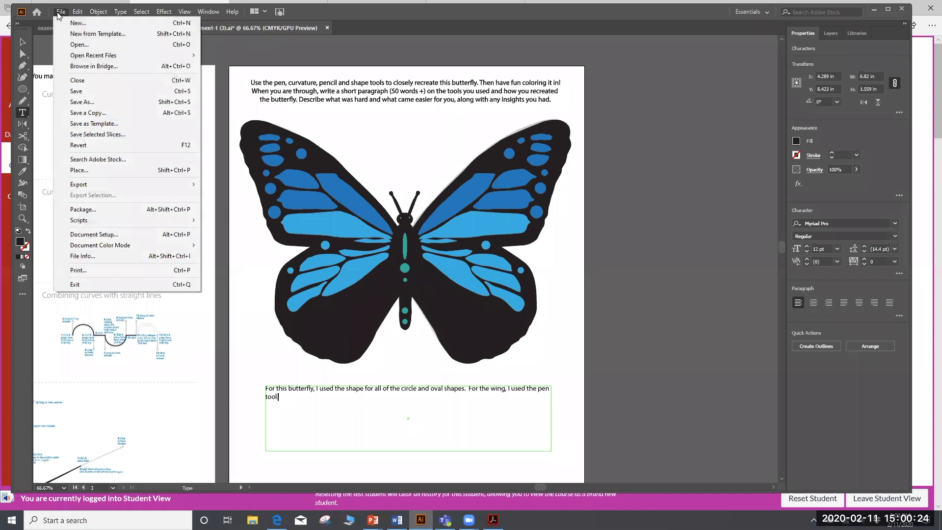
left_click(96, 103)
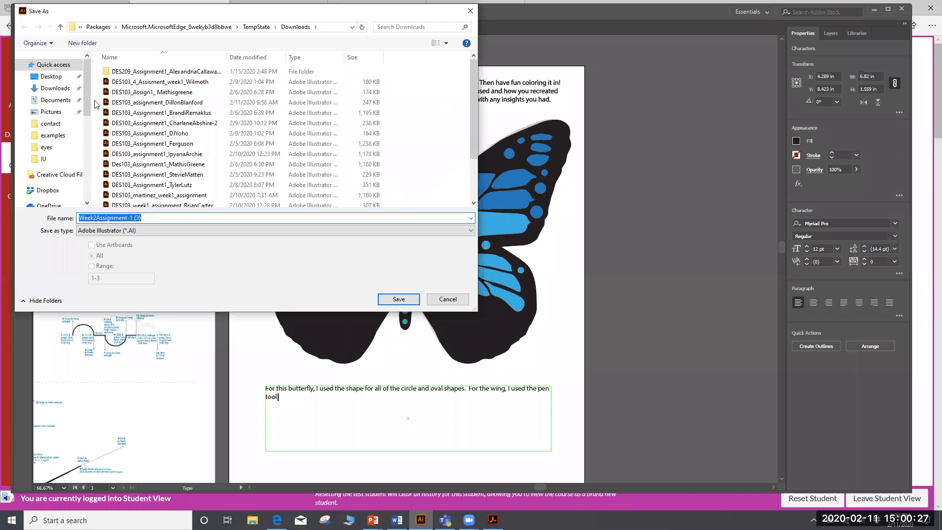
left_click(56, 77)
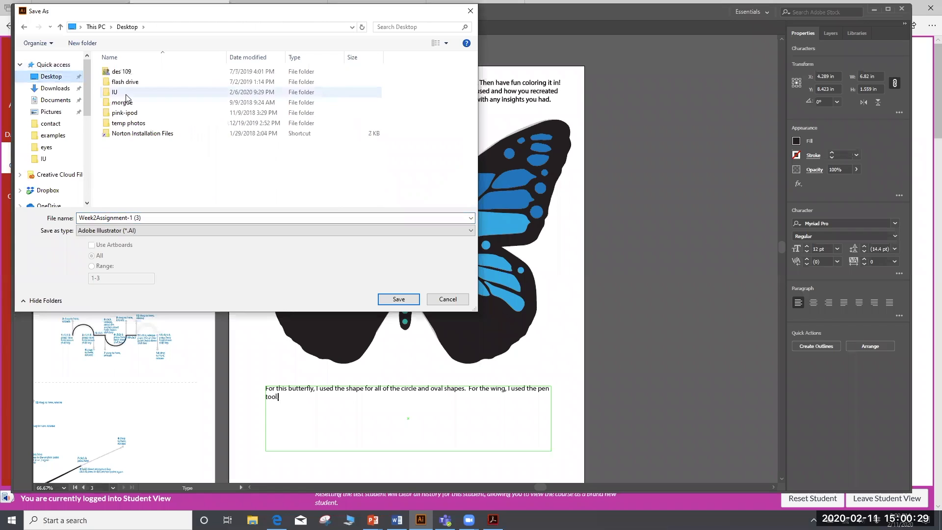
double_click(126, 95)
double_click(135, 82)
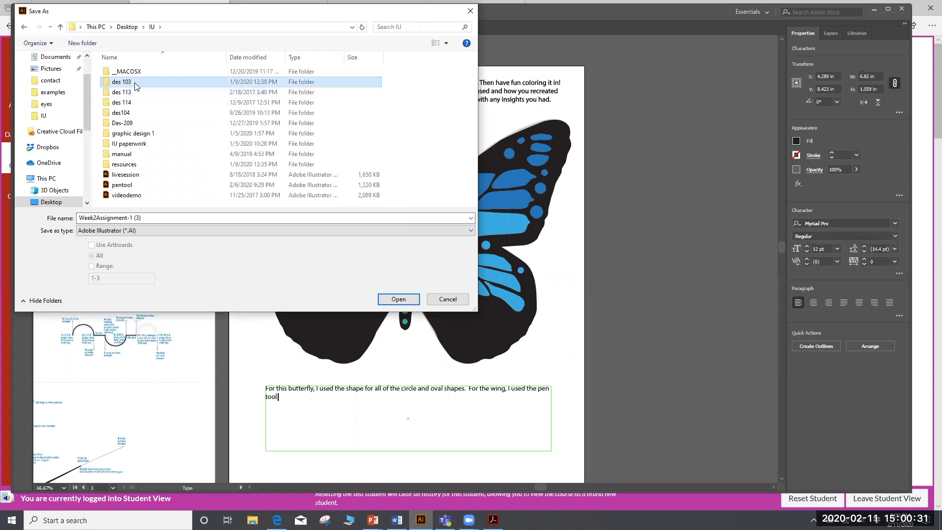
double_click(137, 73)
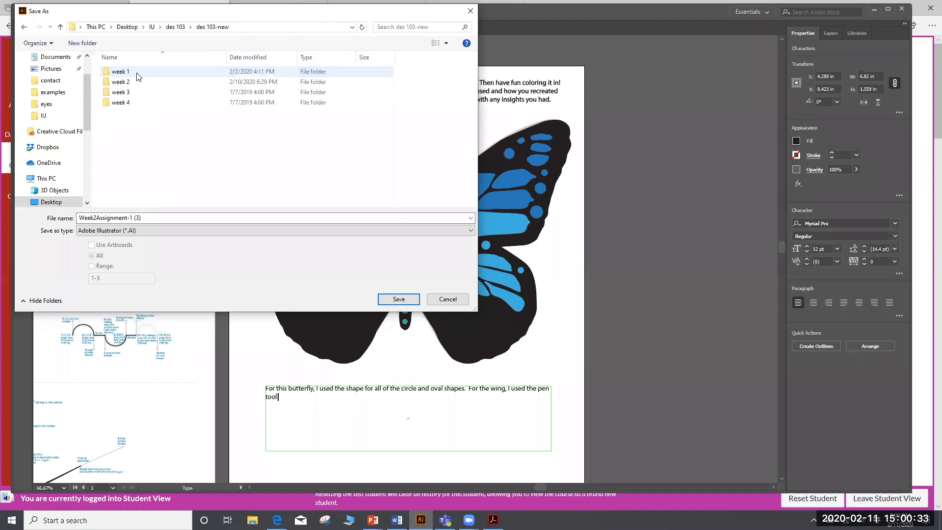
left_click(138, 83)
double_click(138, 83)
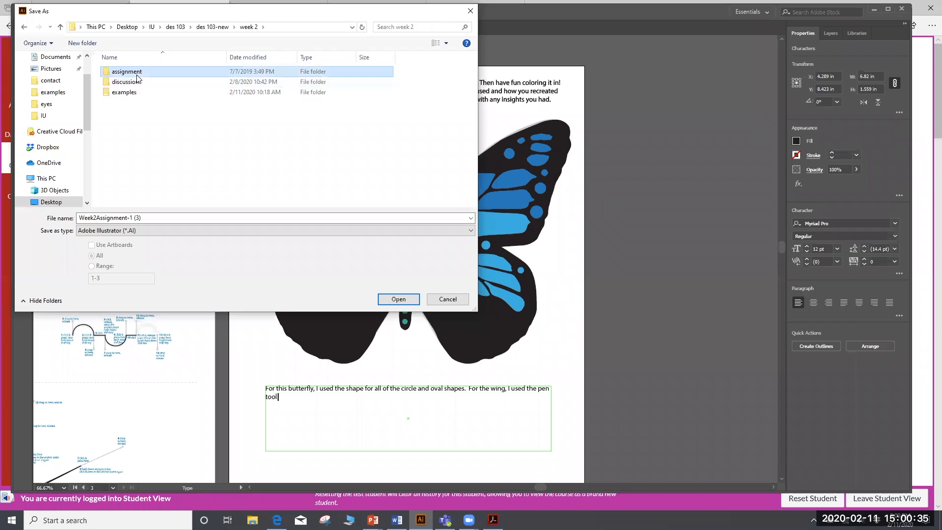
double_click(137, 73)
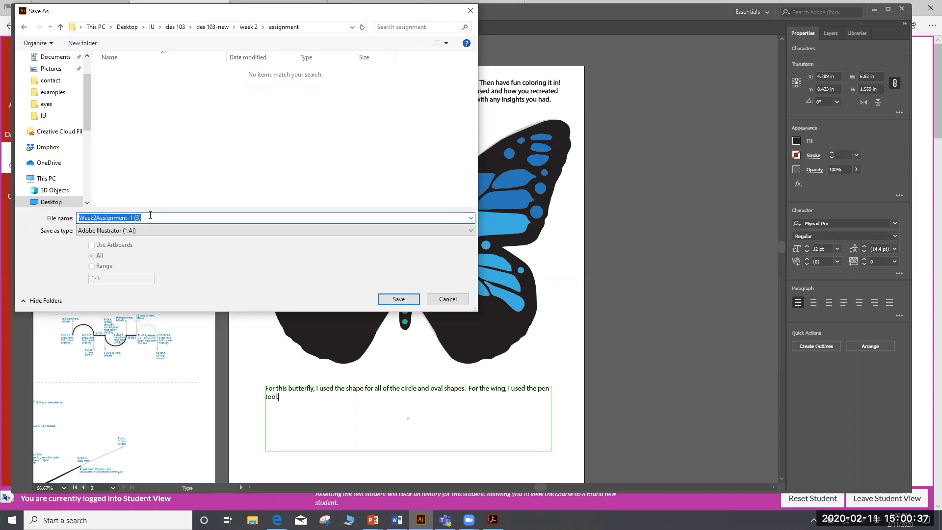
Try to save the file as des_103_Assignment2_ plus the student's full name, in Adobe Illustrator format with the Illustrator 2020 options
type("des_103_Assignment2_AllisonWright")
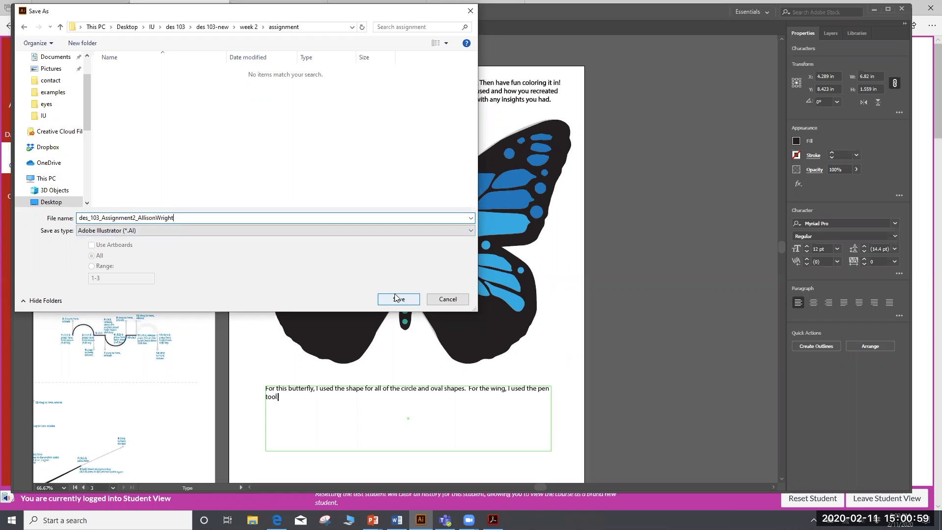
left_click(124, 234)
left_click(413, 297)
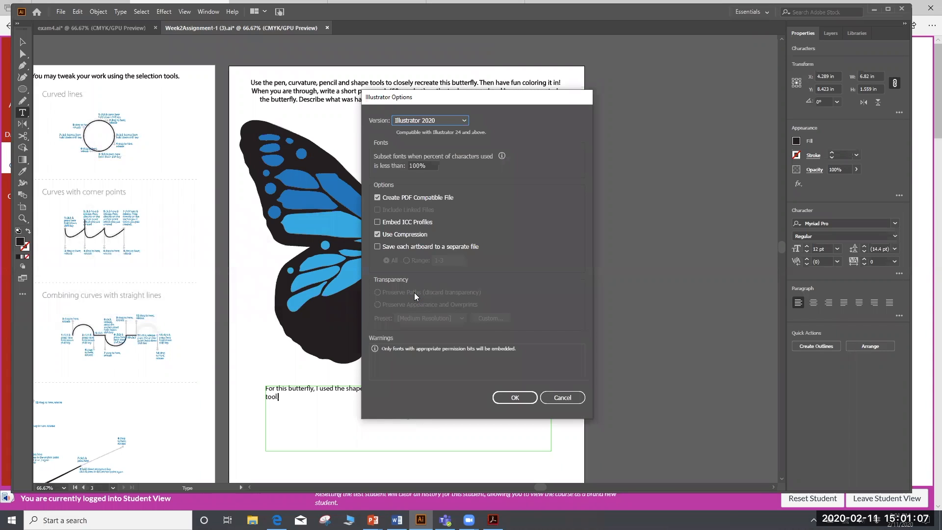
left_click(506, 399)
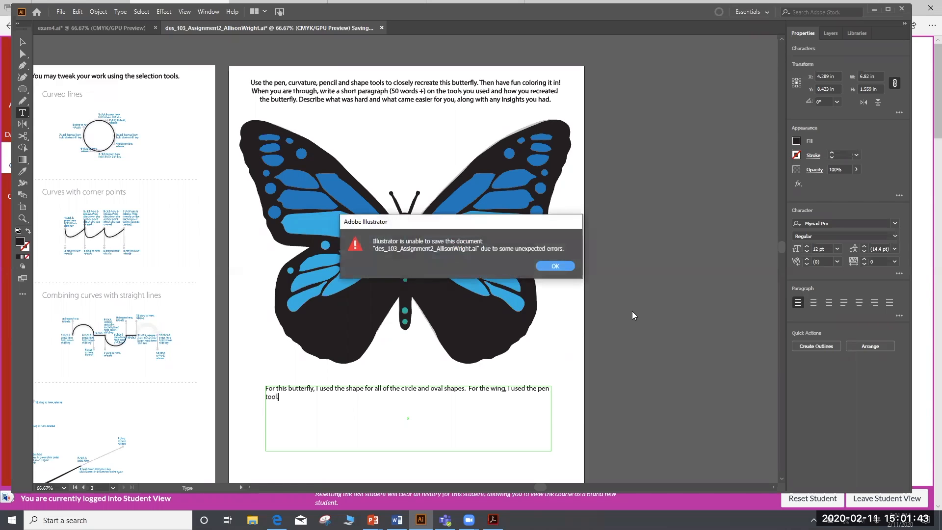
left_click(542, 268)
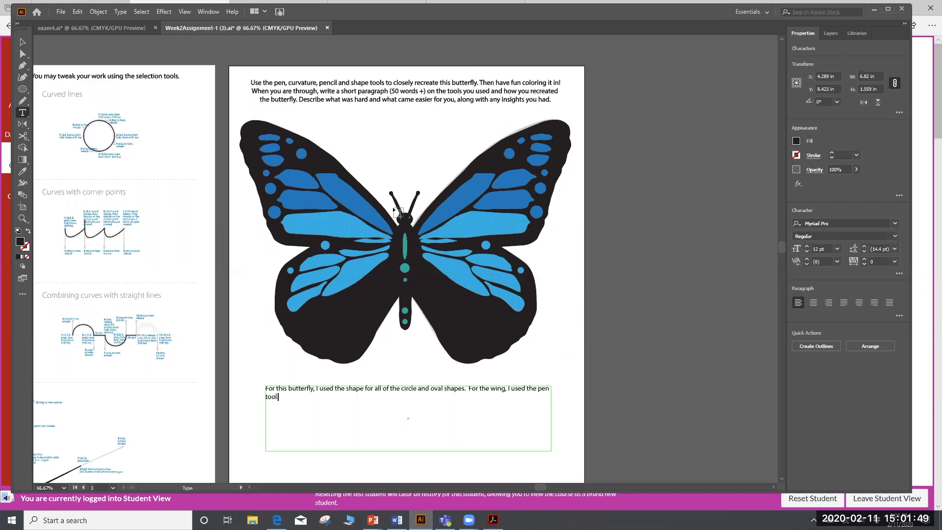
Save the document under a new name again, choosing the assignment folder inside des 103-new > week 2 as the location
type(".")
left_click(58, 13)
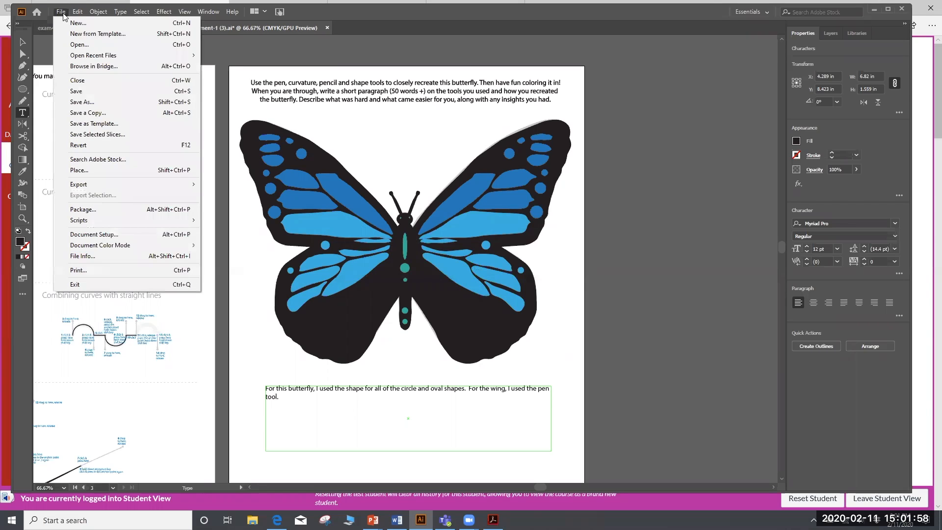
left_click(94, 101)
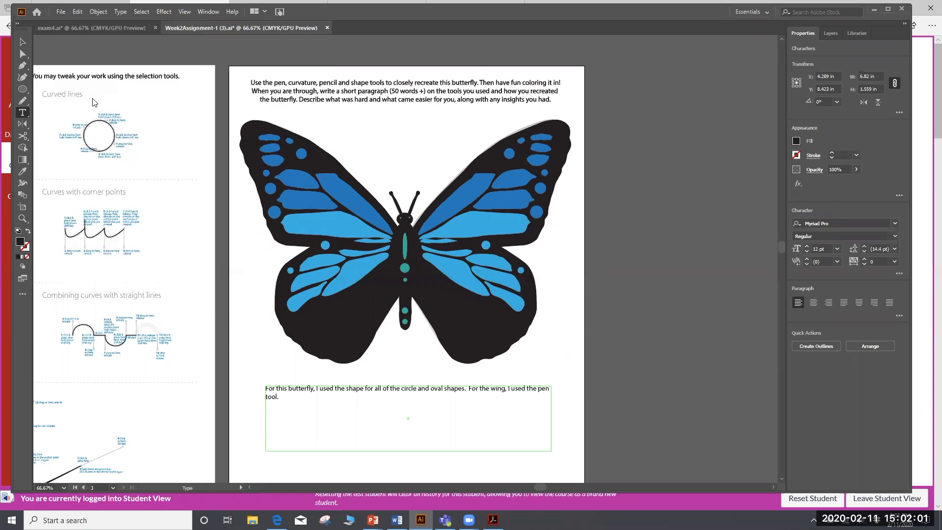
left_click(49, 77)
double_click(116, 93)
left_click(124, 83)
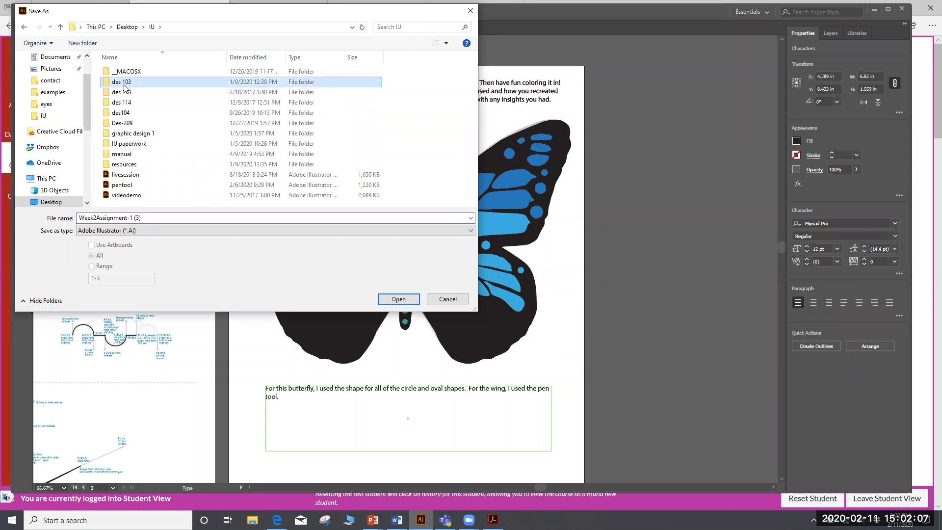
double_click(124, 83)
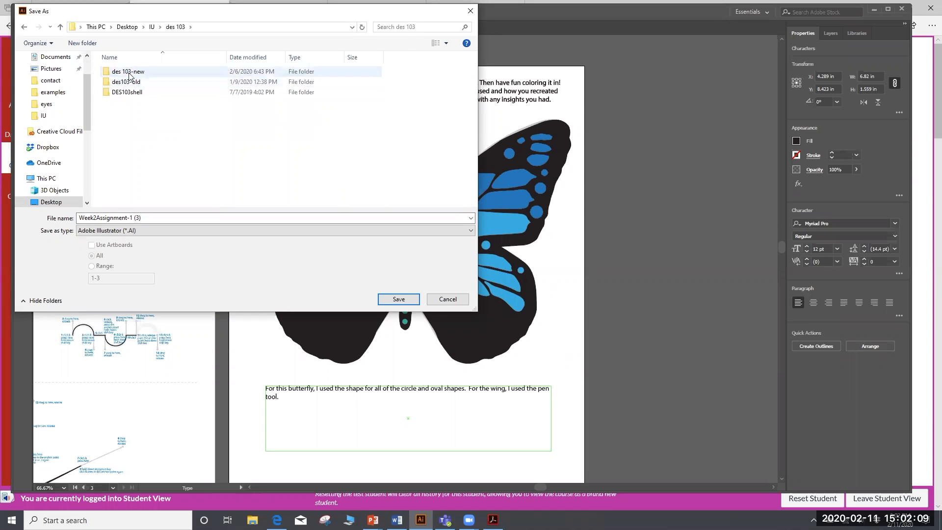
double_click(129, 72)
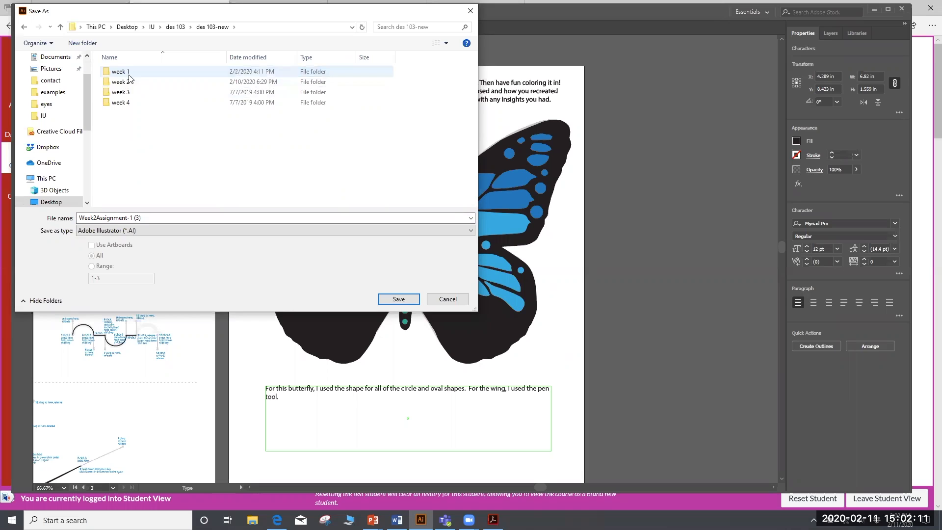
double_click(129, 82)
double_click(129, 72)
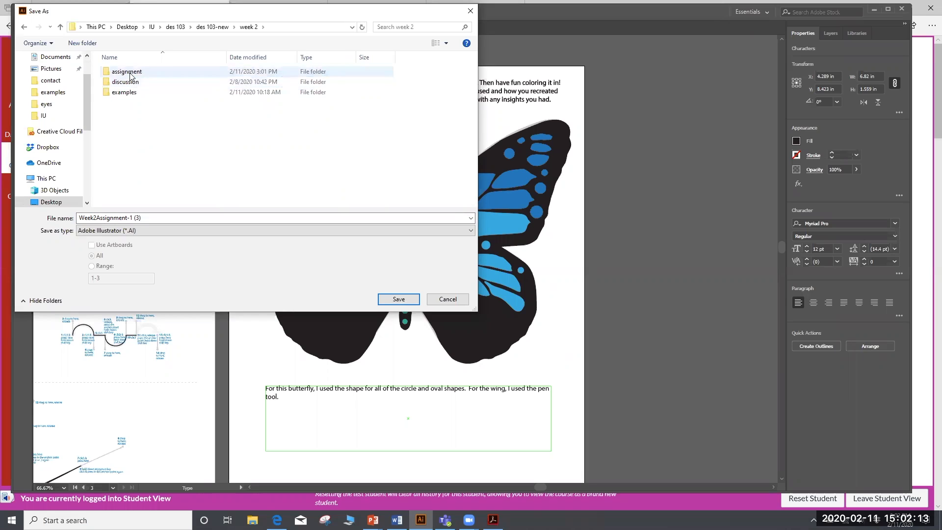
Name the file des103_assignment2_ plus the student's full name and save it as an Illustrator 2020 file with the default options
left_click(161, 216)
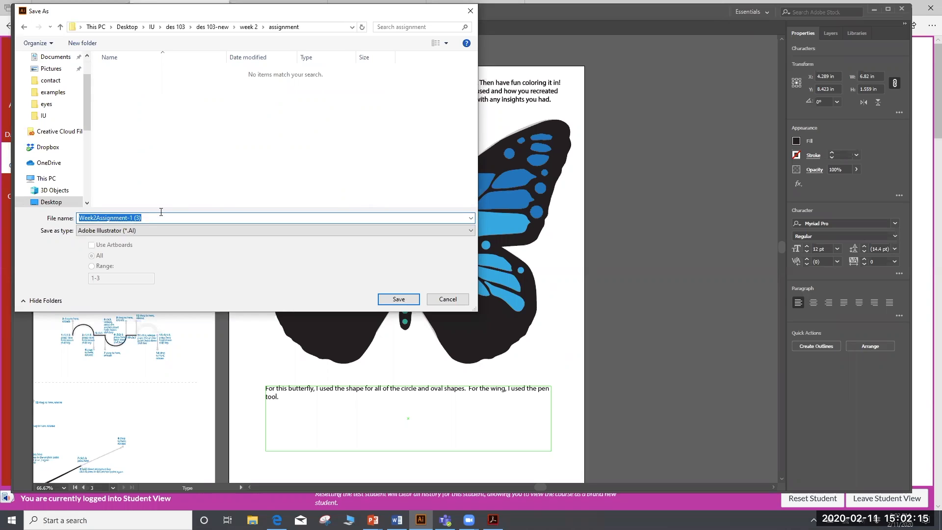
type("des103")
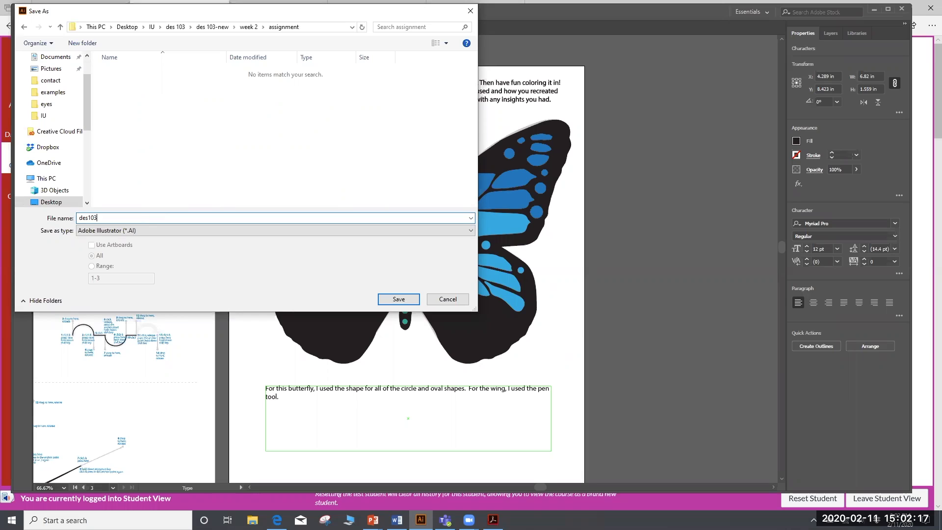
type("_assignment2_AllisonWright")
left_click(397, 296)
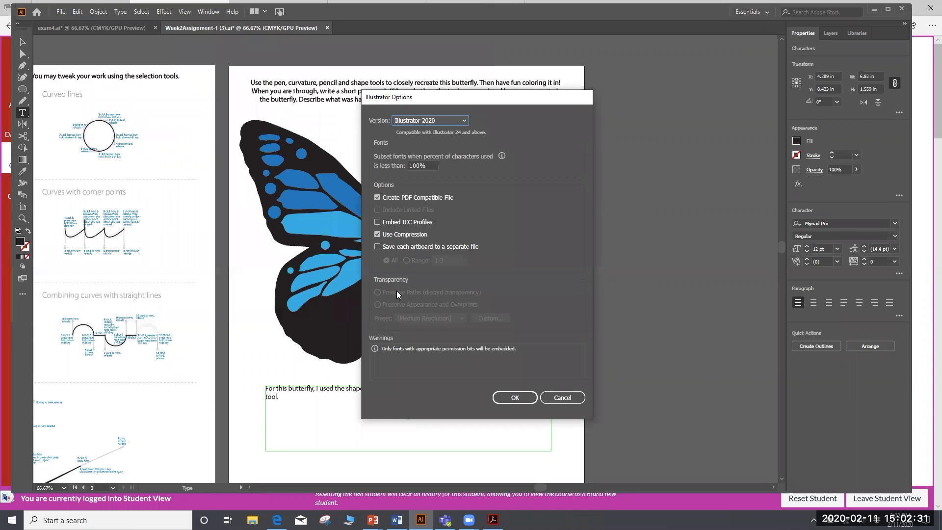
left_click(508, 399)
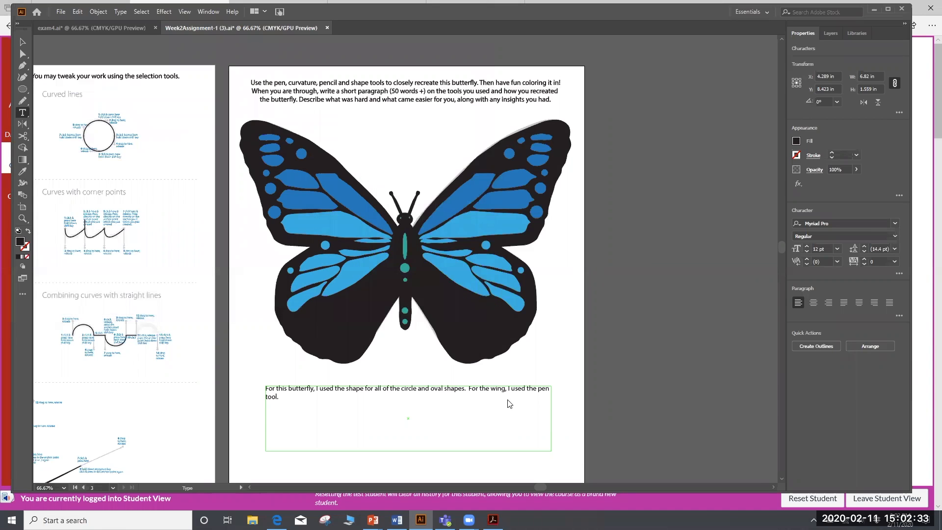